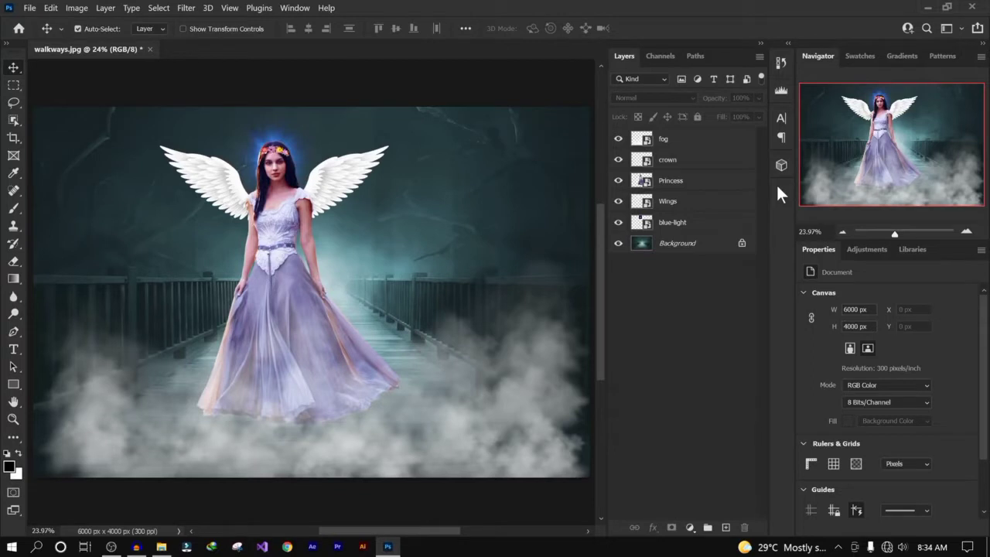
- Select the Wings layer and try resizing the wings with Free Transform, undoing both changes
left_click(721, 205)
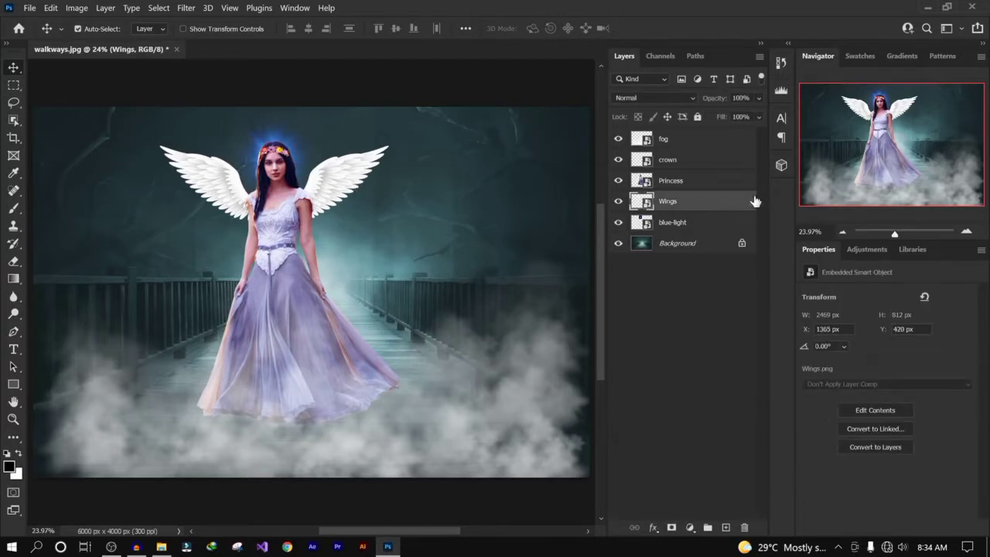
left_click(691, 163)
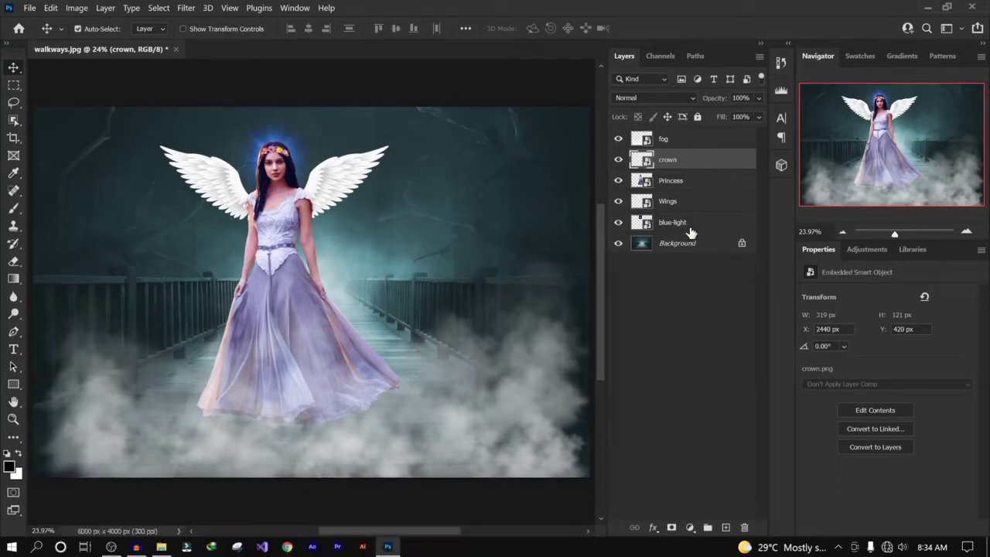
left_click(334, 173)
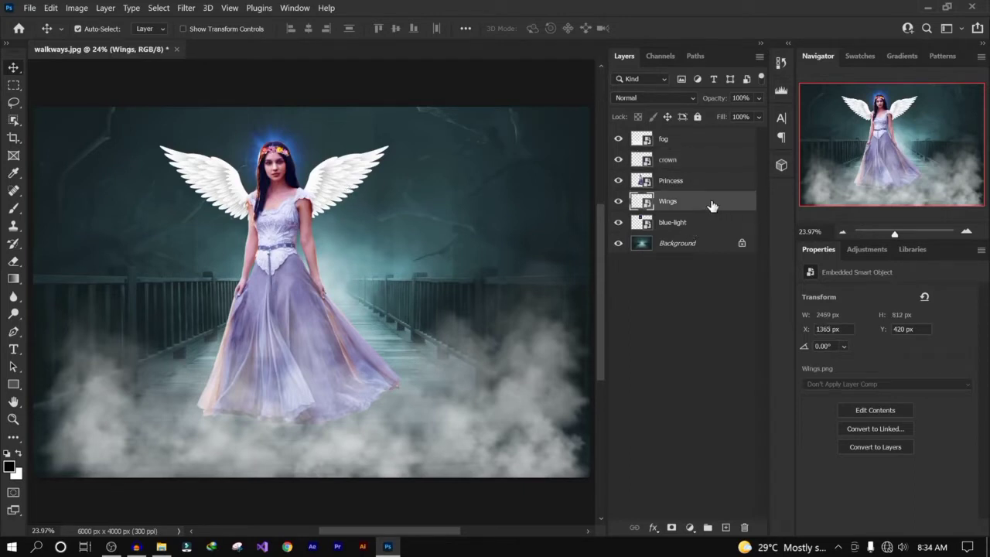
key("ctrl")
key("ctrl+t")
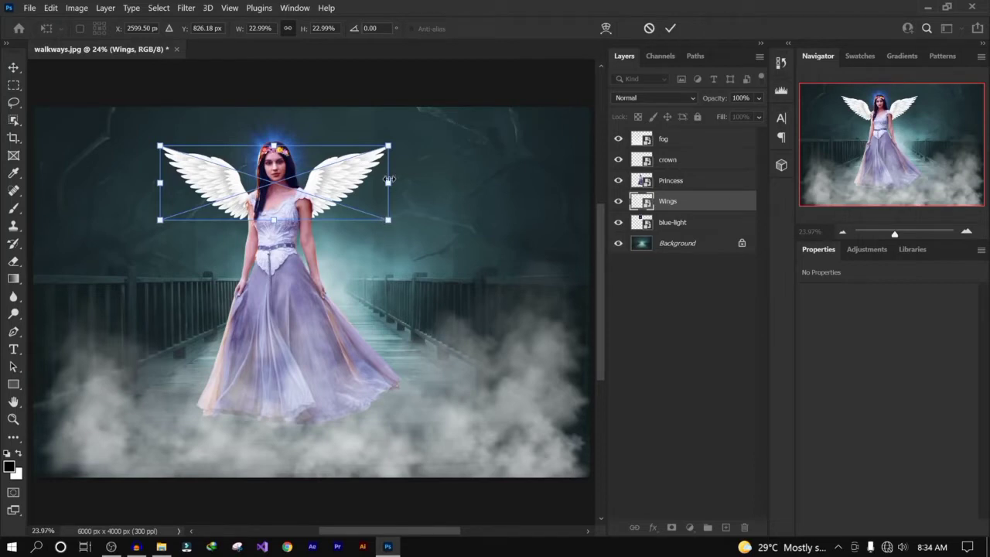
left_click_drag(386, 186, 414, 185)
key("ctrl+z")
mouse_move(388, 145)
left_mouse_down()
mouse_move(438, 126)
mouse_move(389, 144)
left_mouse_up()
key("ctrl+z")
left_click(694, 280)
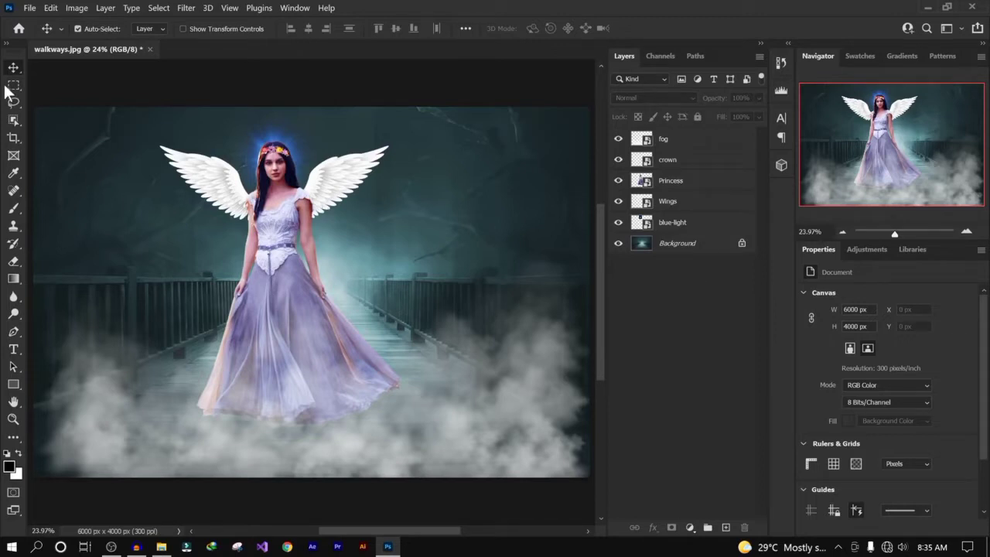
- Turn on Show Transform Controls, select the Wings layer and try stretching the wings from the top handle
left_click(183, 29)
left_click(699, 205)
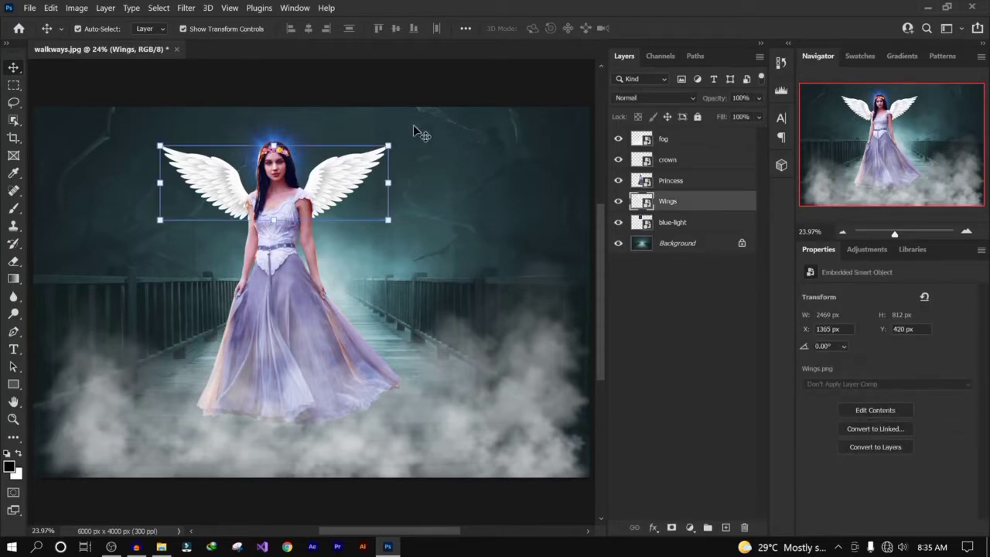
mouse_move(275, 144)
left_mouse_down()
mouse_move(283, 123)
mouse_move(290, 161)
mouse_move(294, 149)
left_mouse_up()
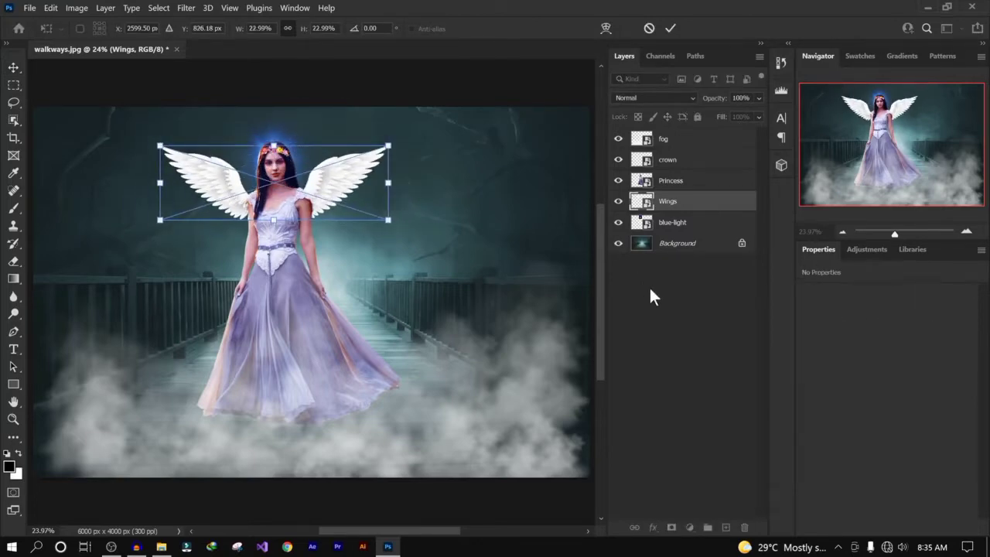
left_click(684, 292)
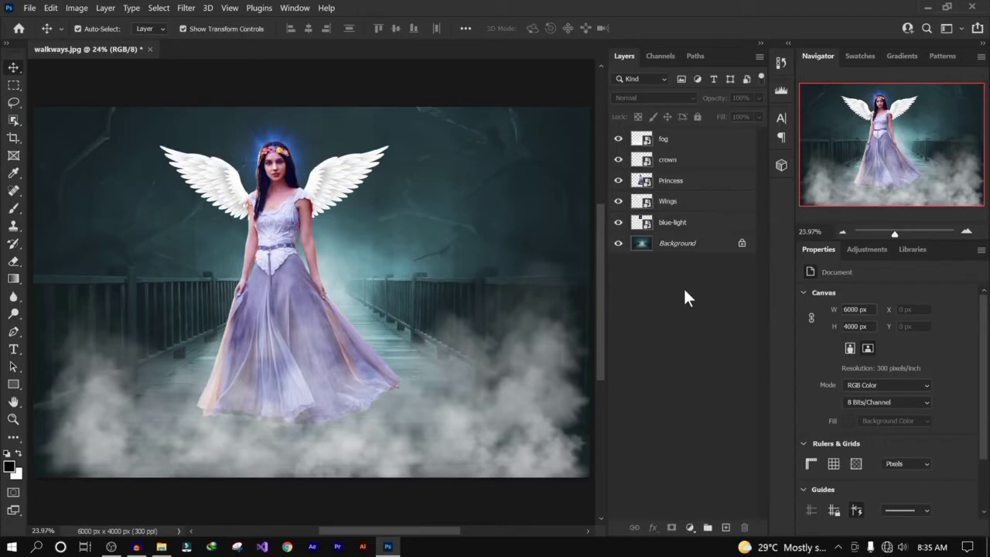
- Enable Show Transform Controls and select the fog, Princess, blue-light, crown and Wings layers in turn to view their bounding boxes
left_click(184, 29)
left_click(692, 141)
left_click(696, 180)
left_click(700, 222)
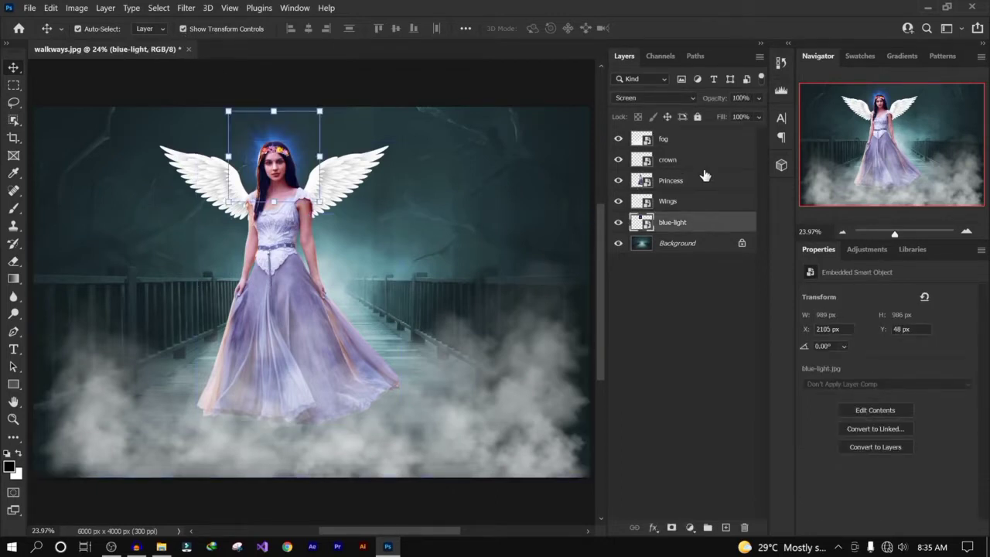
left_click(702, 160)
left_click(688, 202)
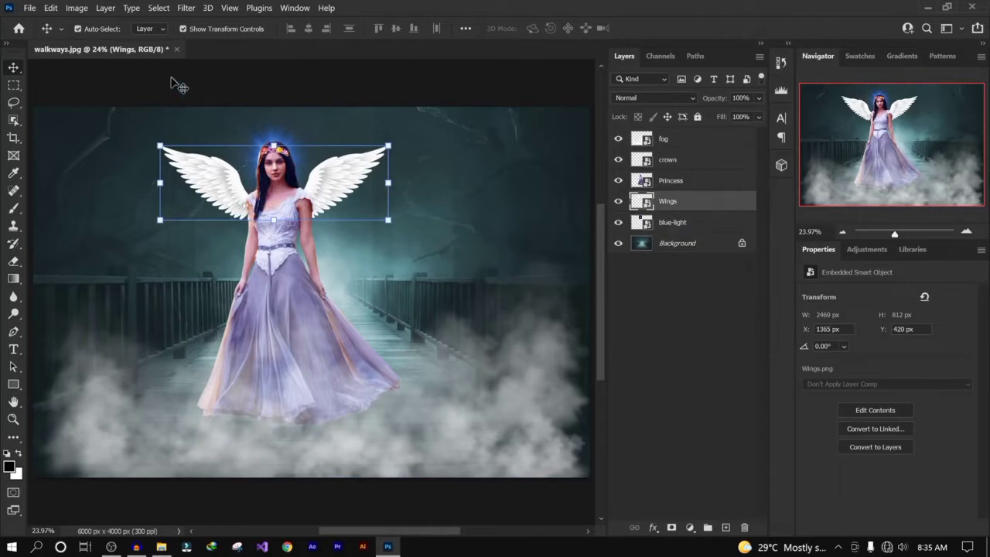
- Turn off Show Transform Controls and nudge the princess slightly downward on the canvas
left_click(183, 28)
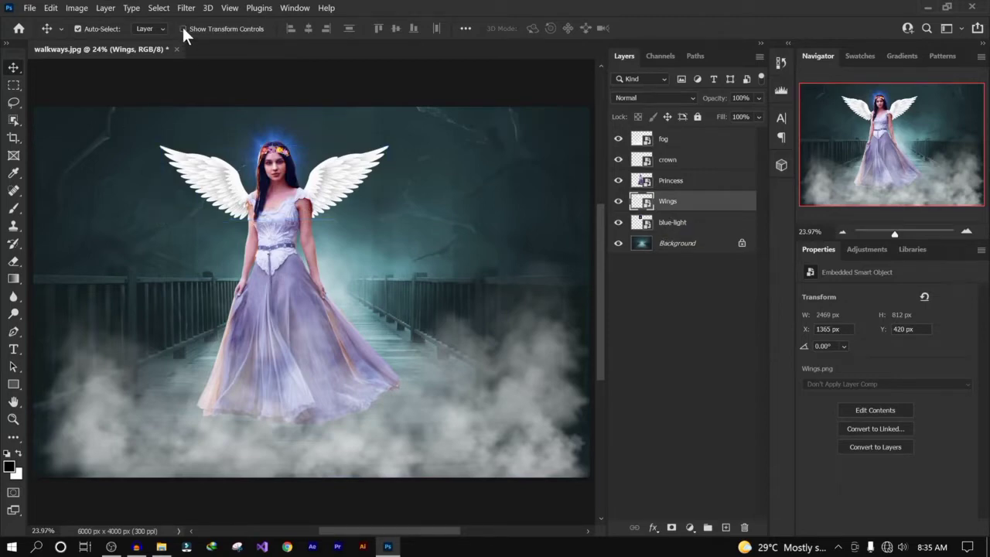
mouse_move(272, 216)
left_mouse_down()
mouse_move(315, 224)
mouse_move(269, 224)
left_mouse_up()
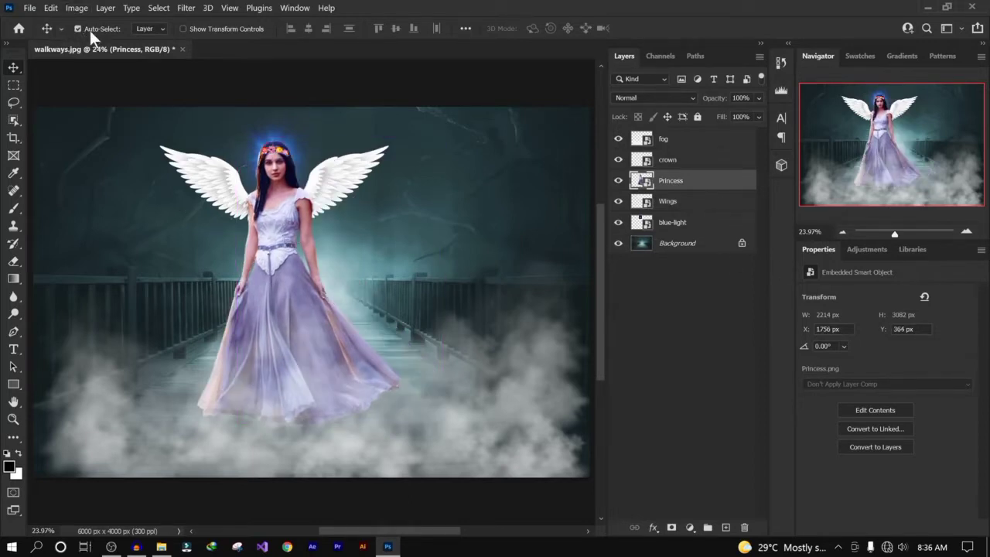
left_click(725, 202)
left_click(723, 182)
left_click_drag(261, 193, 272, 215)
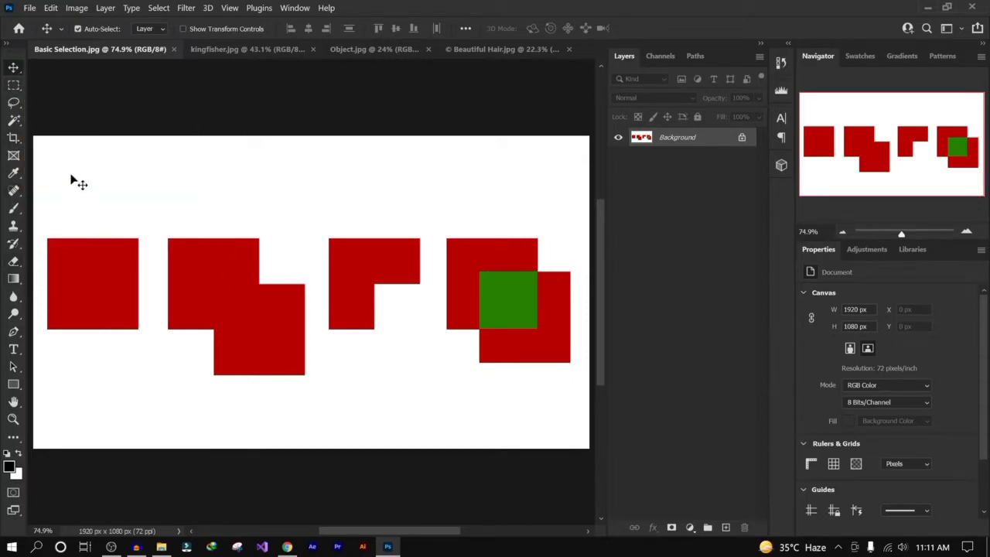
- Browse the marquee, lasso and magic wand tool groups, ending with the Rectangular Marquee Tool selected
left_click(14, 85)
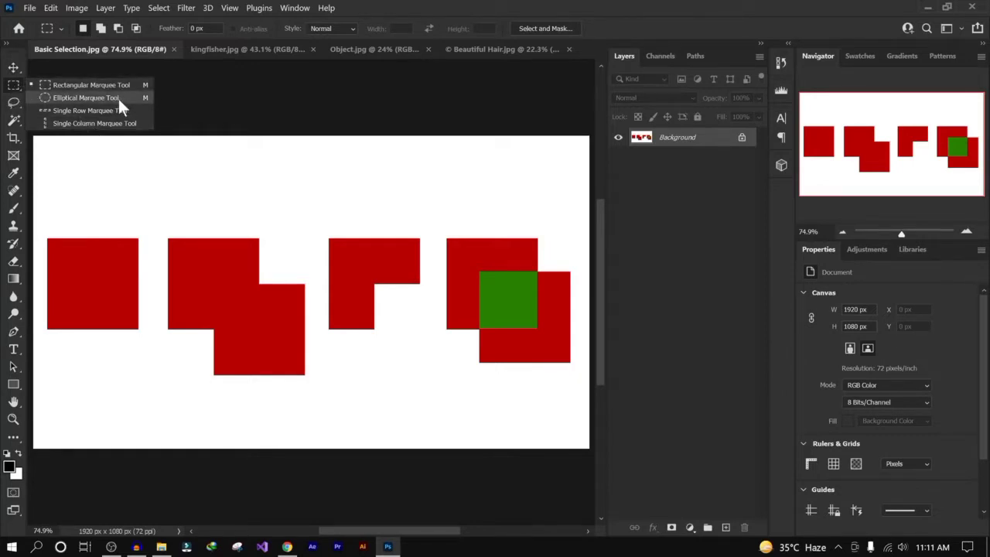
left_click(14, 105)
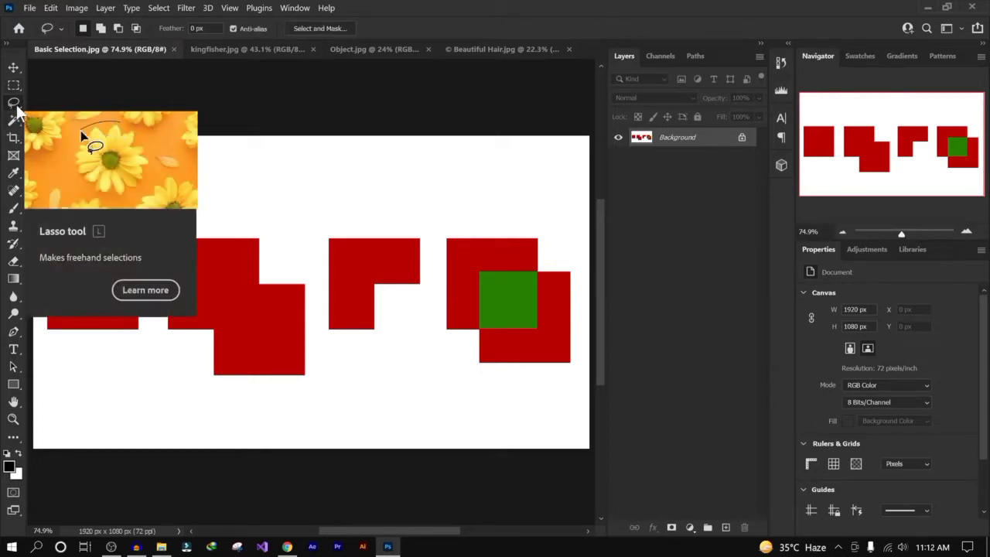
right_click(17, 106)
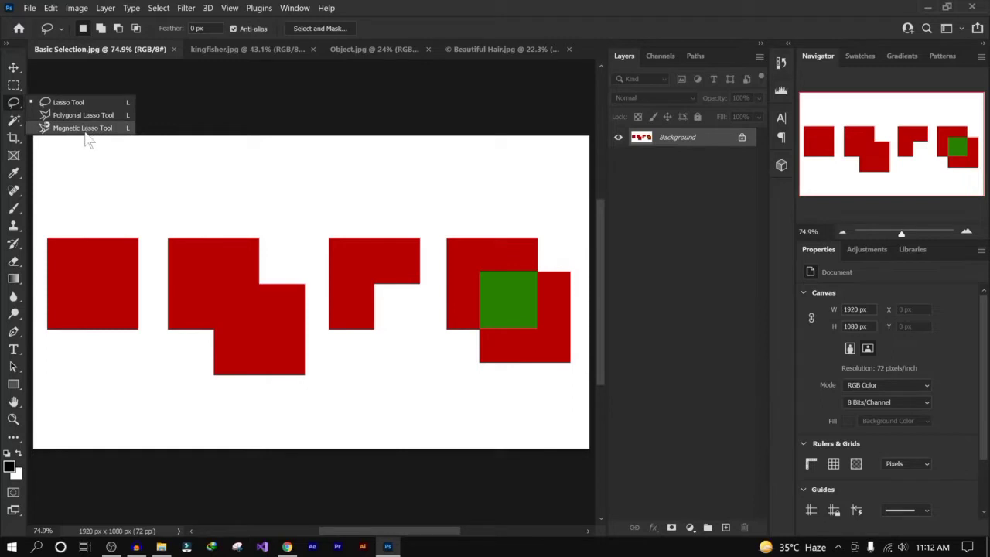
left_click(16, 90)
left_click(15, 87)
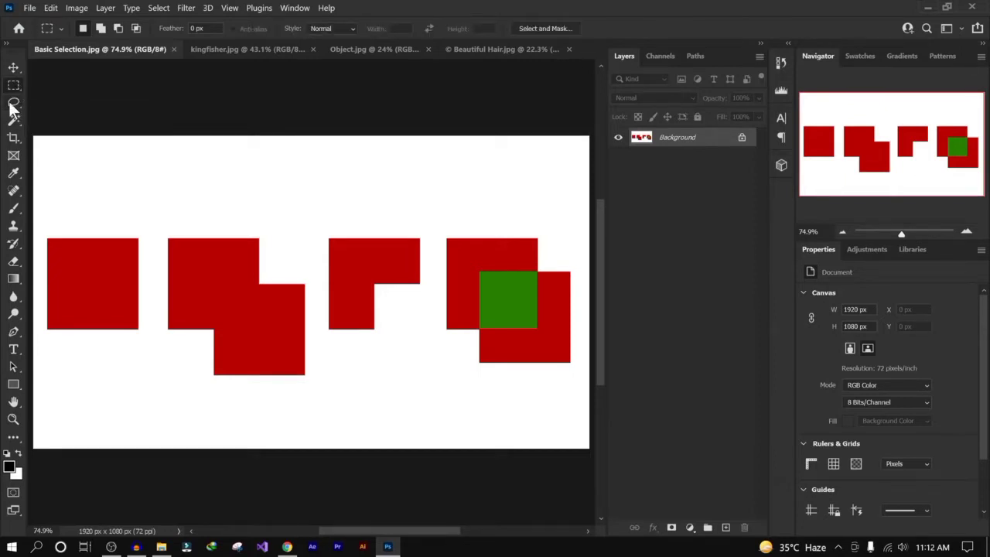
left_click(13, 103)
left_click(14, 121)
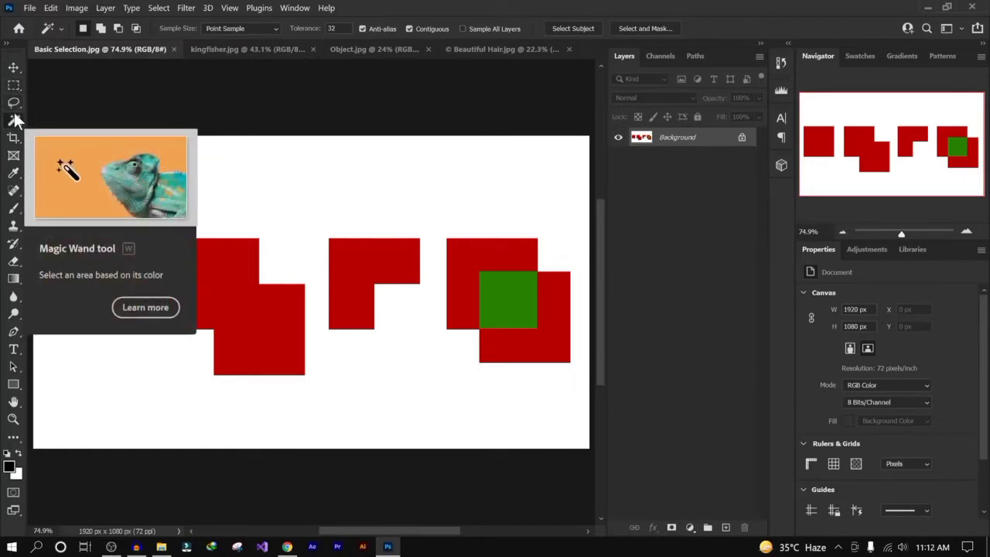
left_click(14, 85)
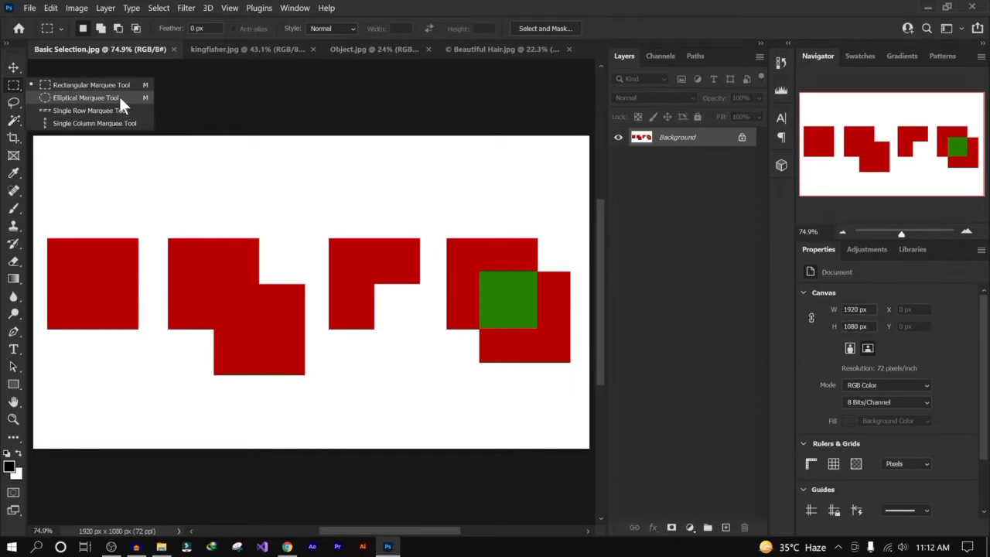
left_click(14, 102)
right_click(14, 104)
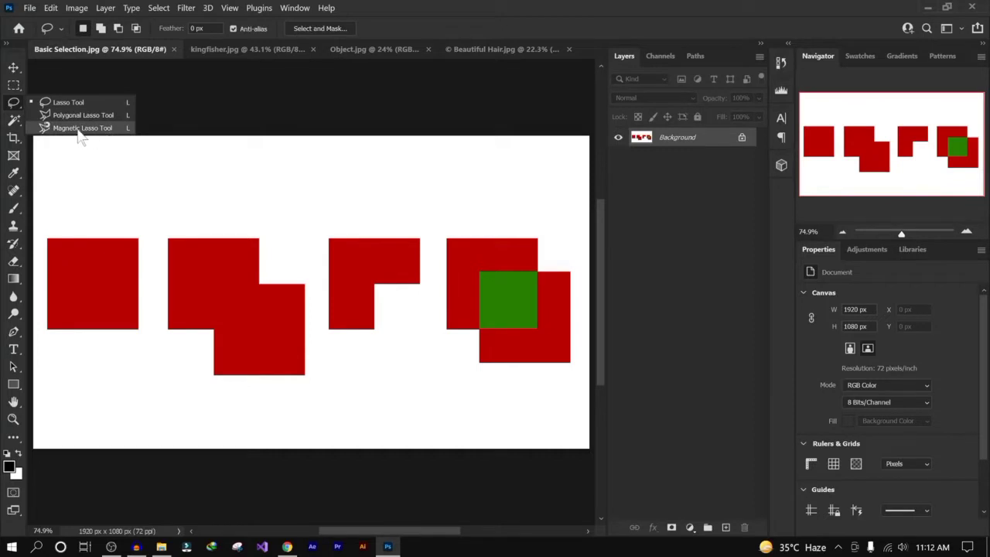
right_click(16, 122)
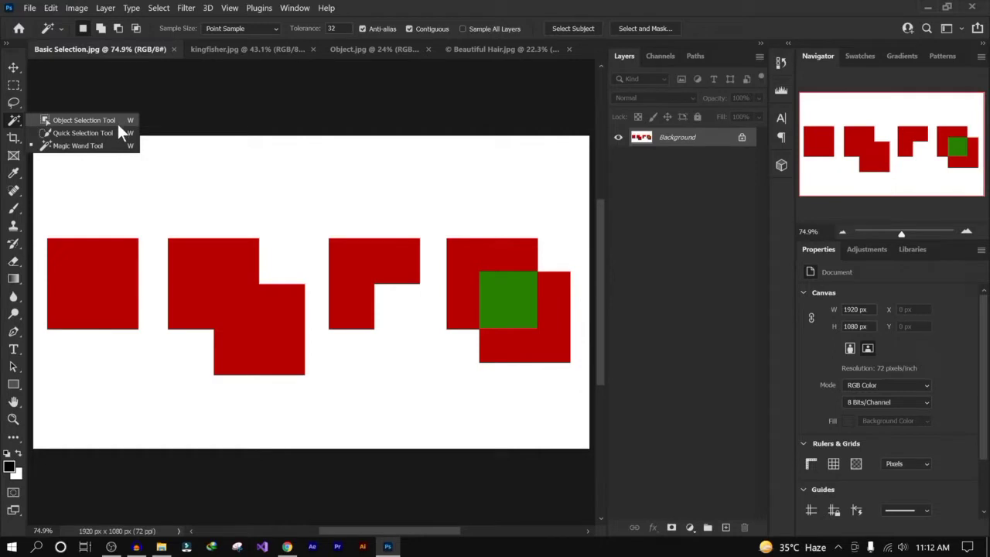
left_click(13, 88)
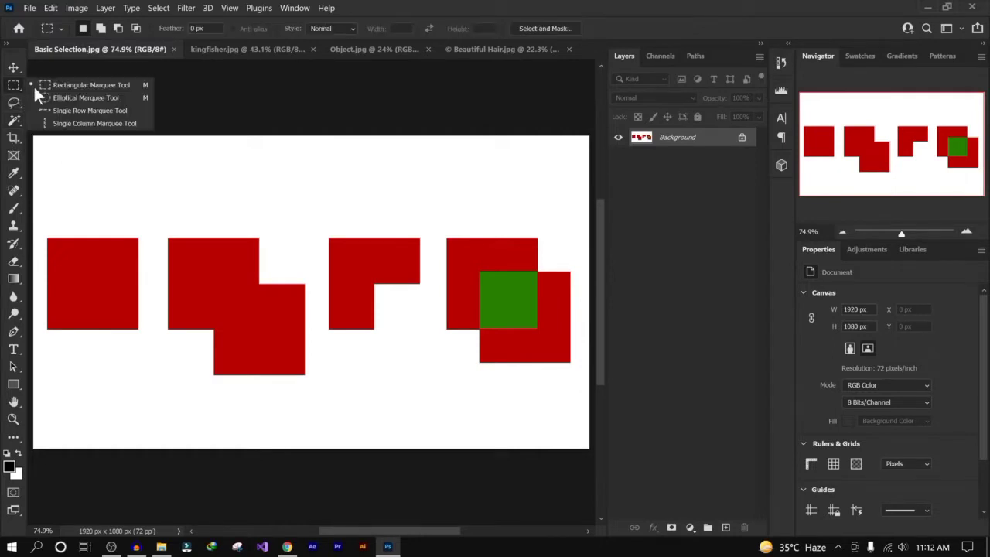
left_click(109, 84)
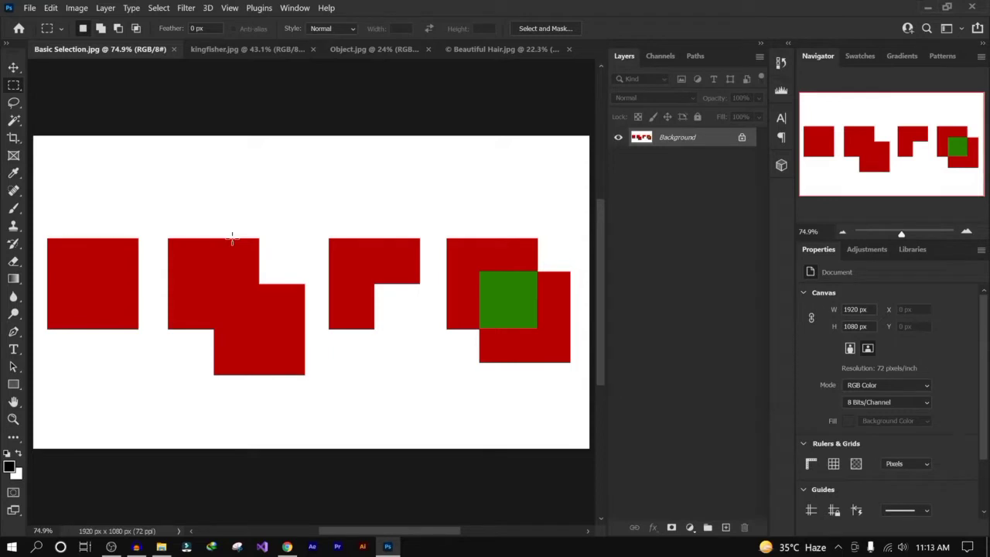
- Look through the open Beautiful Hair, Object, kingfisher and Basic Selection documents, then pick the Rectangular Marquee Tool
left_click(515, 48)
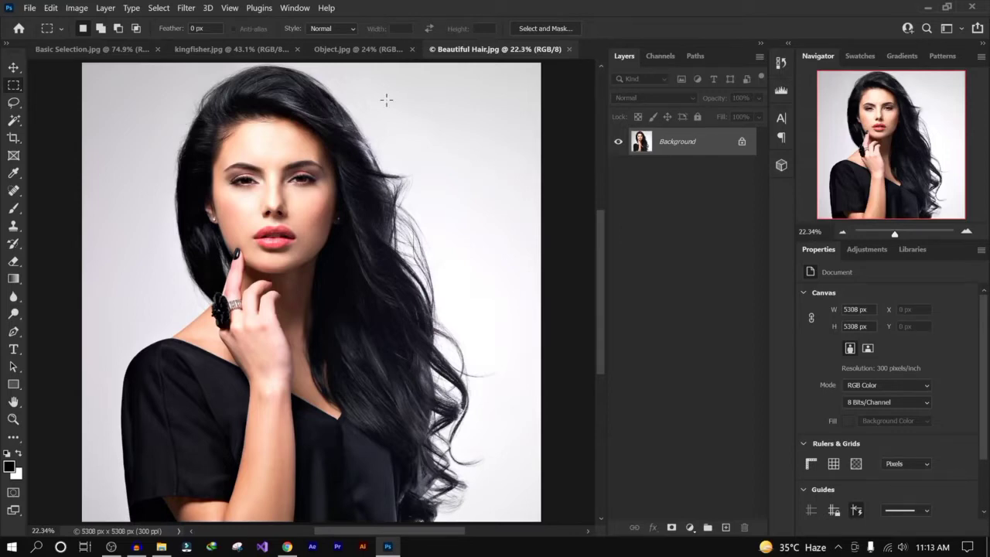
left_click(373, 52)
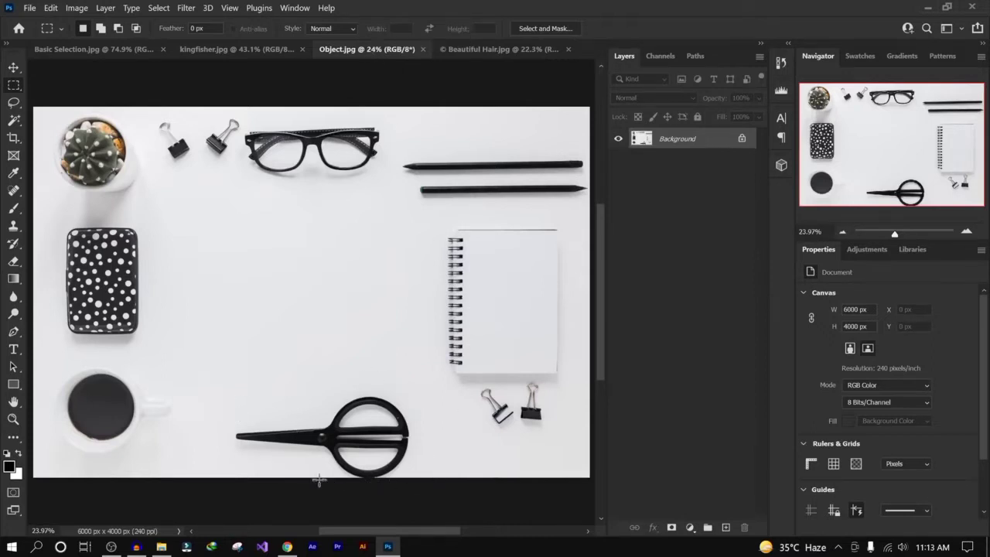
left_click(250, 48)
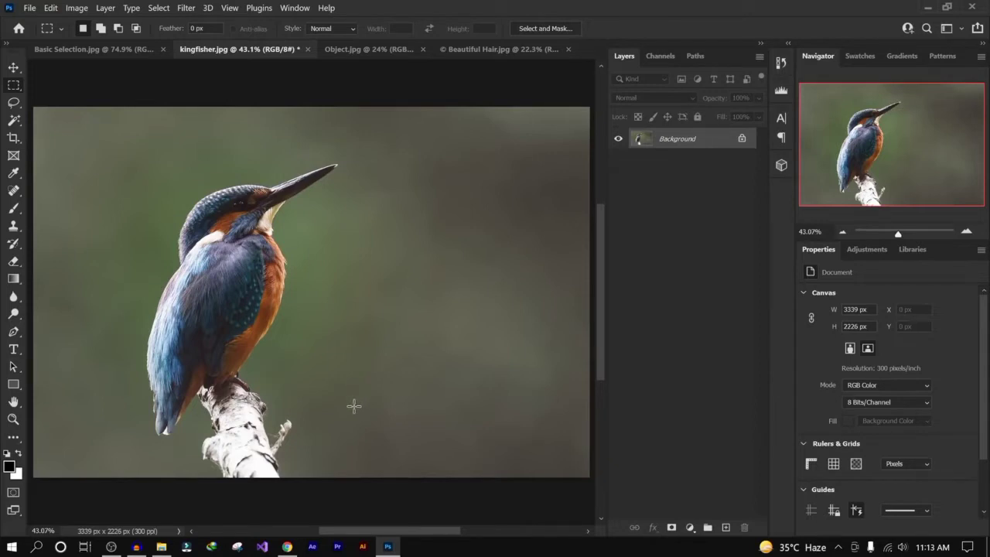
left_click(85, 52)
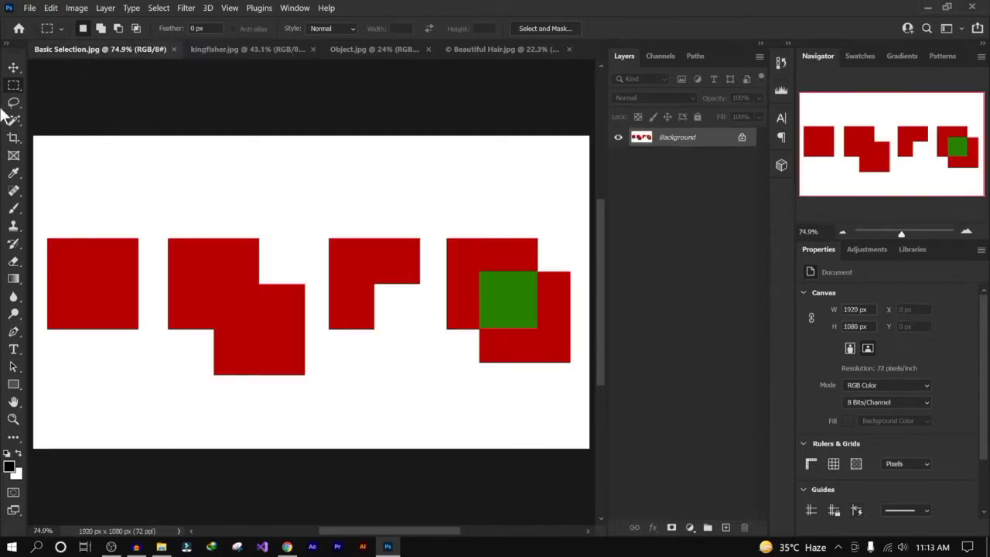
right_click(13, 87)
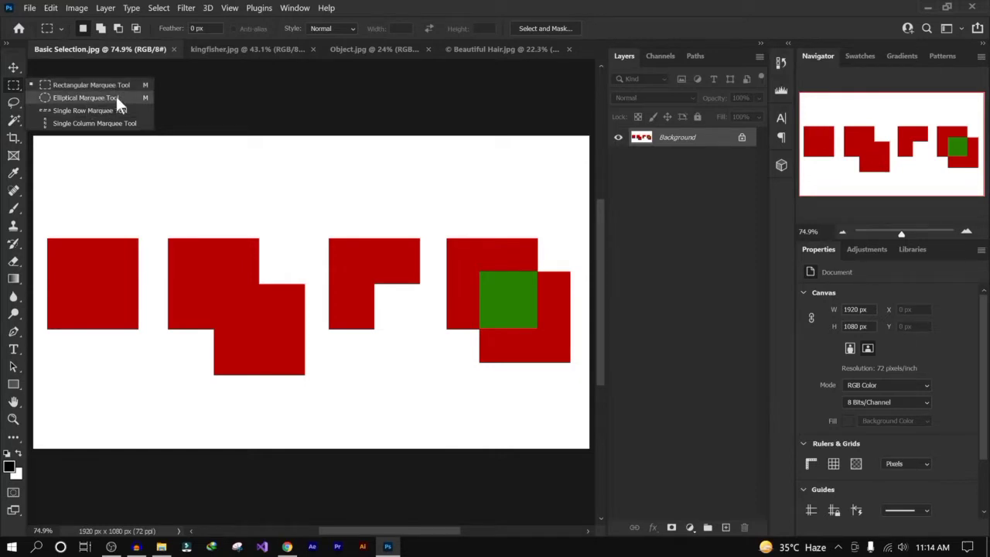
left_click(98, 84)
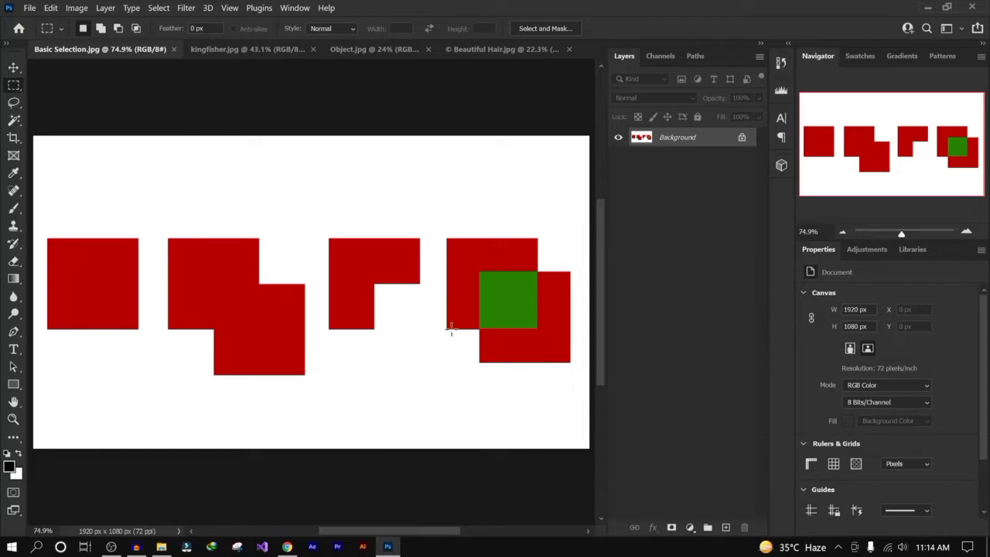
- In the kingfisher image, draw a square selection in the background beside the beak, fill it with the foreground color, and undo the fill
left_click(510, 50)
left_click(216, 49)
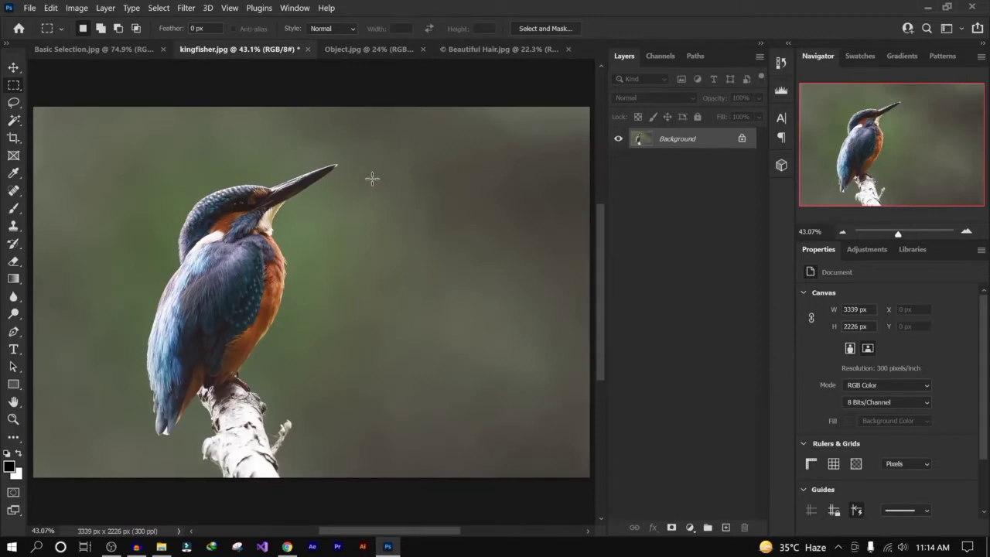
left_click_drag(372, 179, 451, 257)
key("alt+BackSpace")
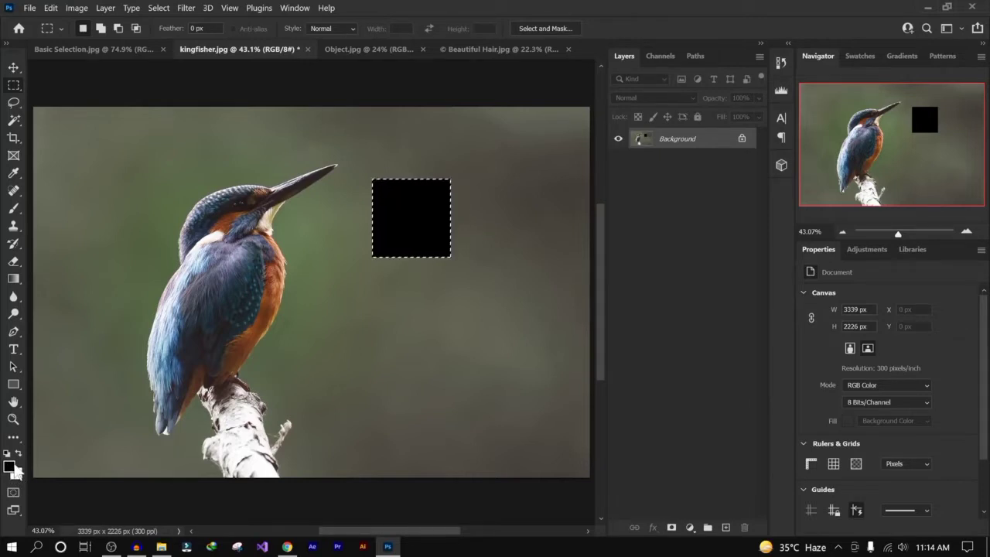
key("ctrl+z")
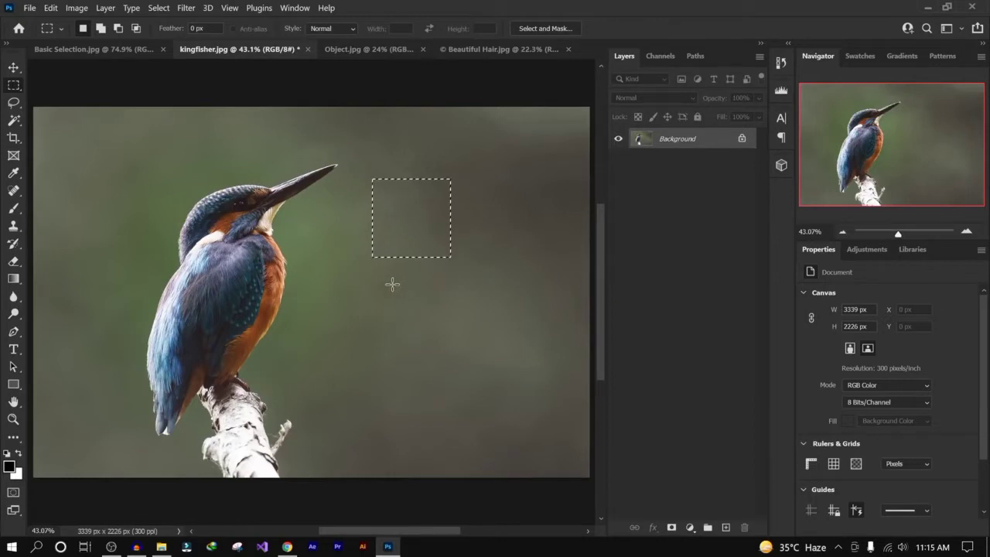
- Set the foreground color to orange df8e00 in the Color Picker
left_click(11, 467)
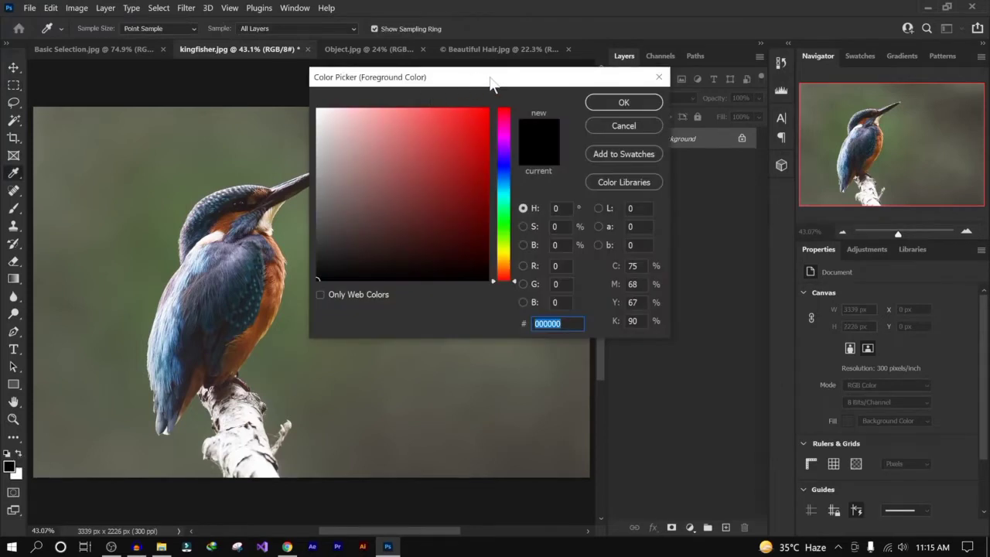
mouse_move(507, 82)
left_mouse_down()
mouse_move(465, 108)
mouse_move(489, 112)
mouse_move(471, 139)
mouse_move(452, 256)
mouse_move(397, 186)
mouse_move(426, 216)
mouse_move(371, 216)
mouse_move(393, 170)
left_mouse_up()
left_click(442, 173)
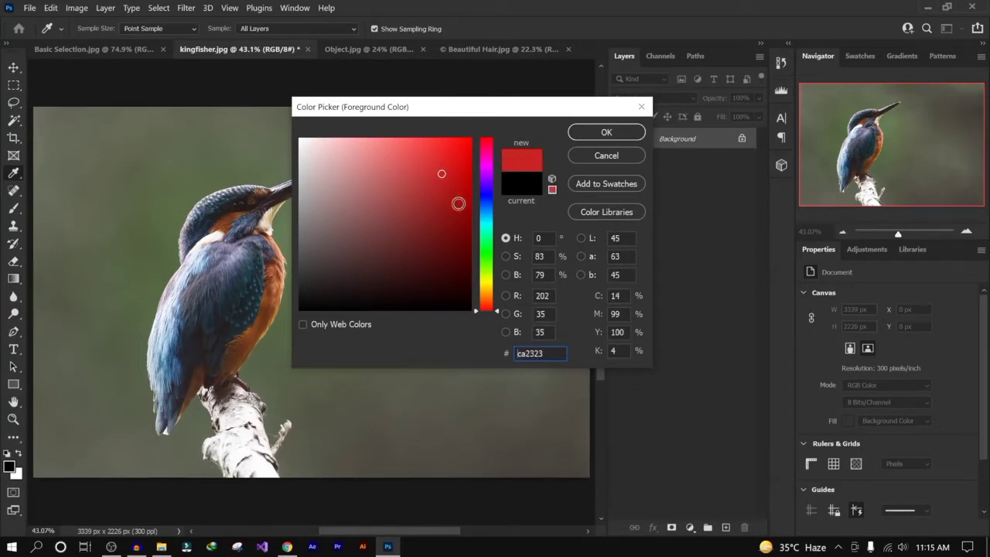
mouse_move(486, 305)
left_mouse_down()
mouse_move(501, 169)
mouse_move(499, 250)
left_mouse_up()
mouse_move(434, 248)
left_mouse_down()
mouse_move(473, 263)
mouse_move(495, 123)
left_mouse_up()
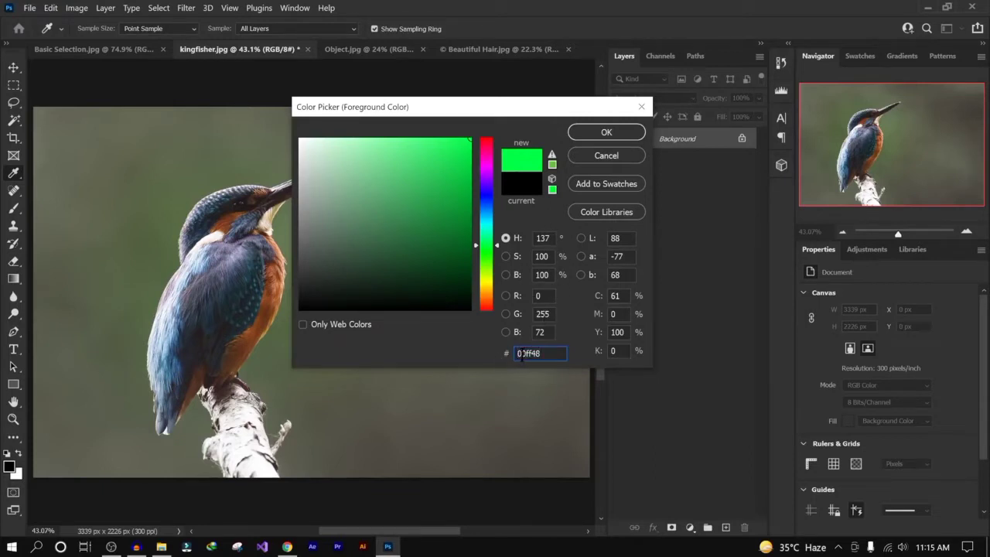
left_click(465, 268)
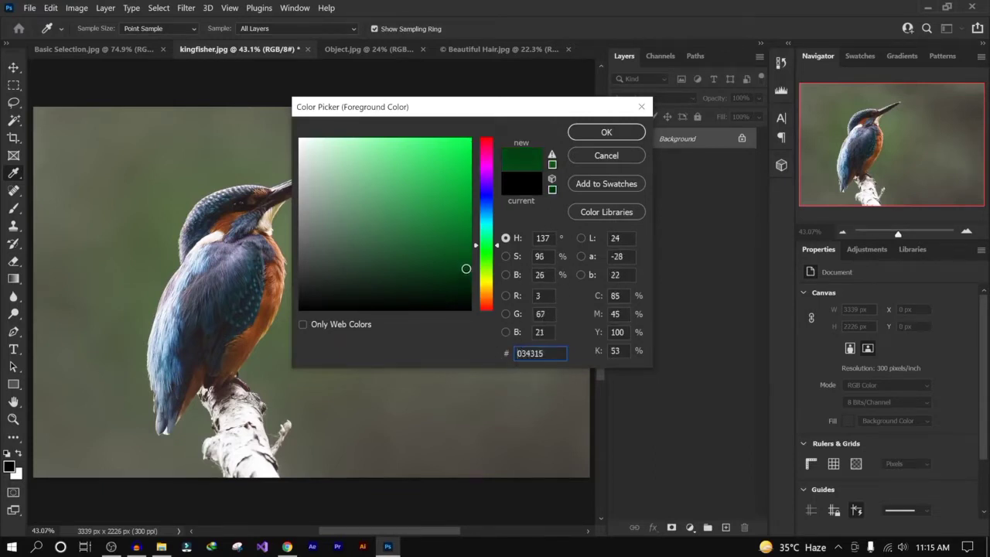
left_click_drag(495, 261, 493, 292)
left_click_drag(462, 232, 500, 158)
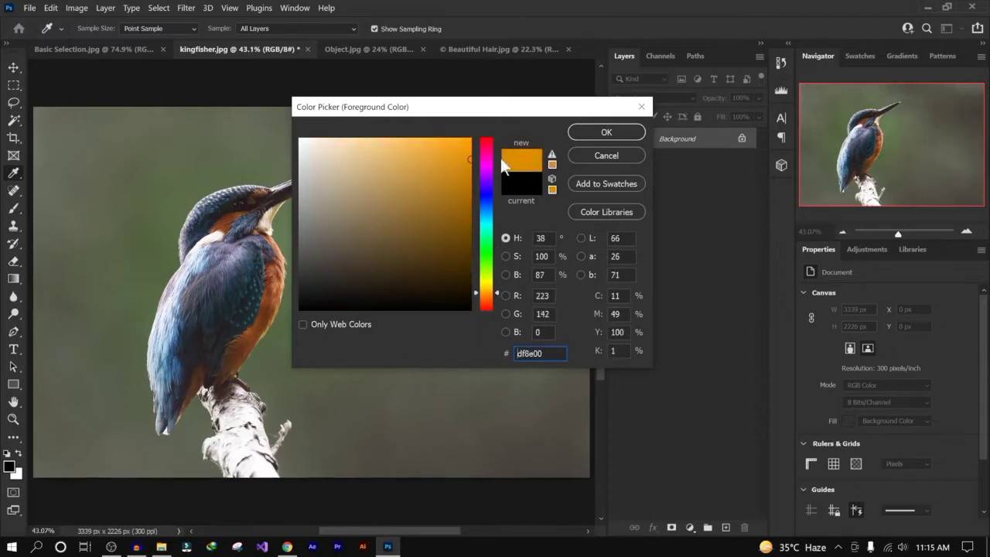
left_click(606, 132)
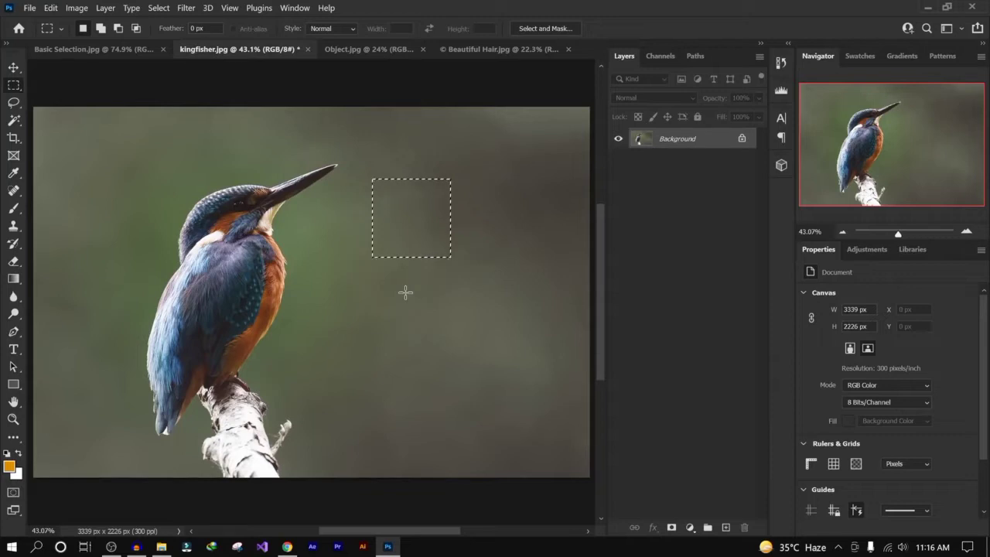
- Fill the square selection with the orange foreground color, deselect, and undo both actions
key("alt+BackSpace")
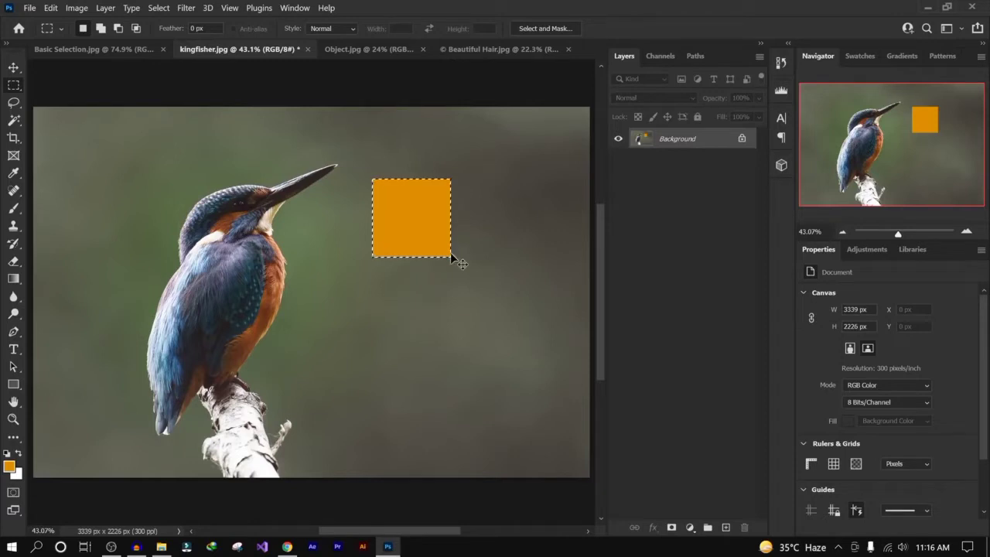
key("ctrl+d")
key("ctrl+z")
key("ctrl+z")
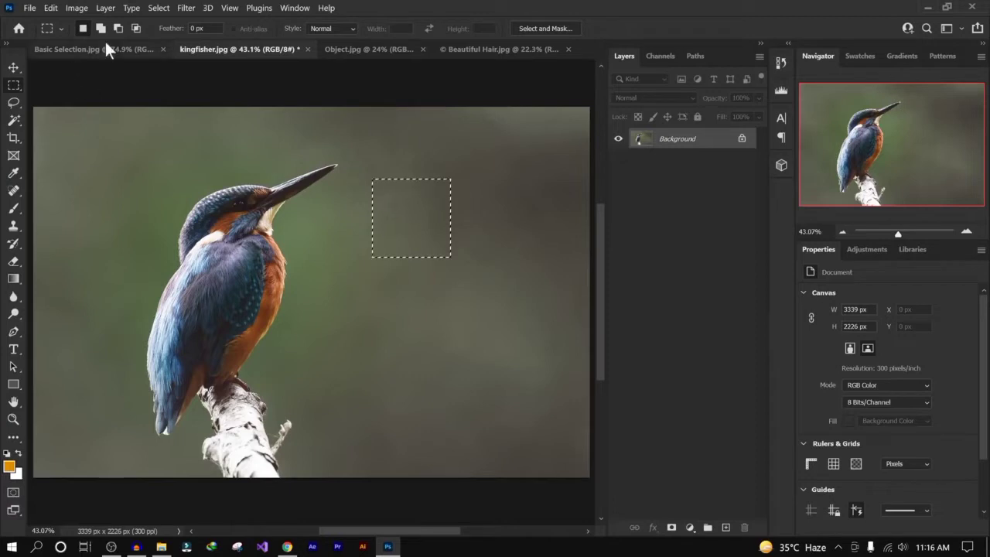
- Practice drawing several rectangular marquee selections in the kingfisher background, replacing each one, then deselect
left_click(467, 246)
left_click_drag(360, 209, 521, 333)
left_click_drag(318, 246, 480, 358)
left_click_drag(376, 177, 524, 258)
mouse_move(339, 176)
left_mouse_down()
mouse_move(503, 314)
mouse_move(511, 333)
left_mouse_up()
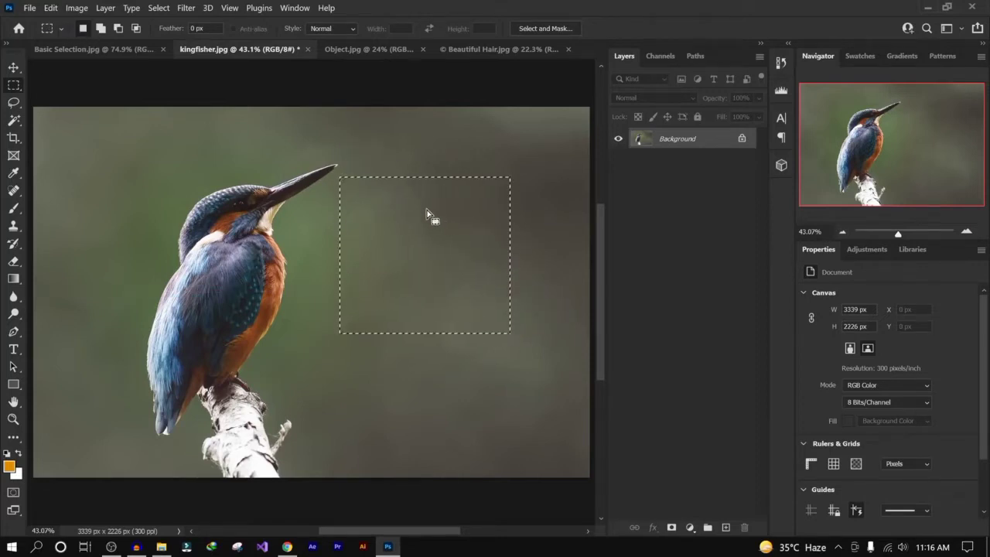
left_click(419, 141)
left_click_drag(410, 131, 503, 250)
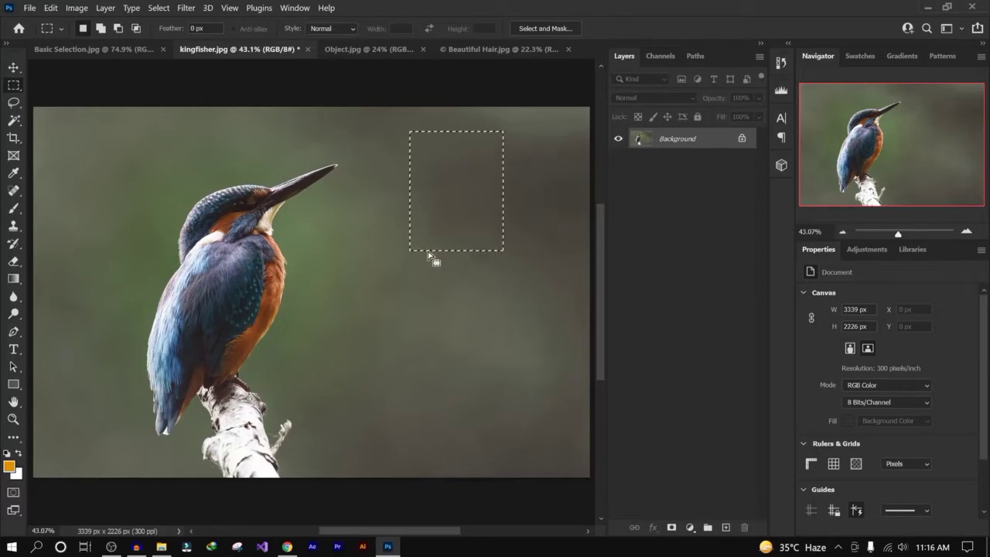
left_click_drag(317, 205, 477, 323)
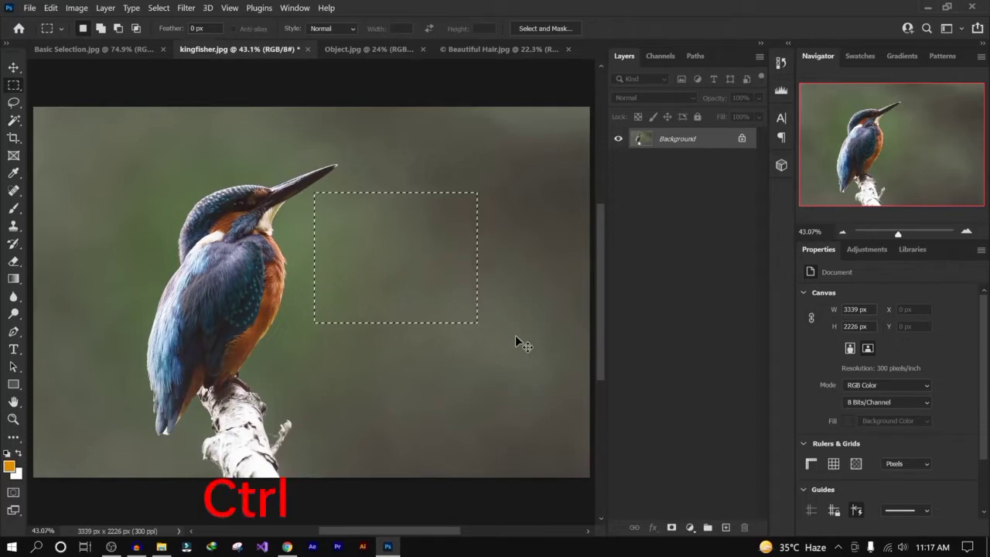
key("ctrl+d")
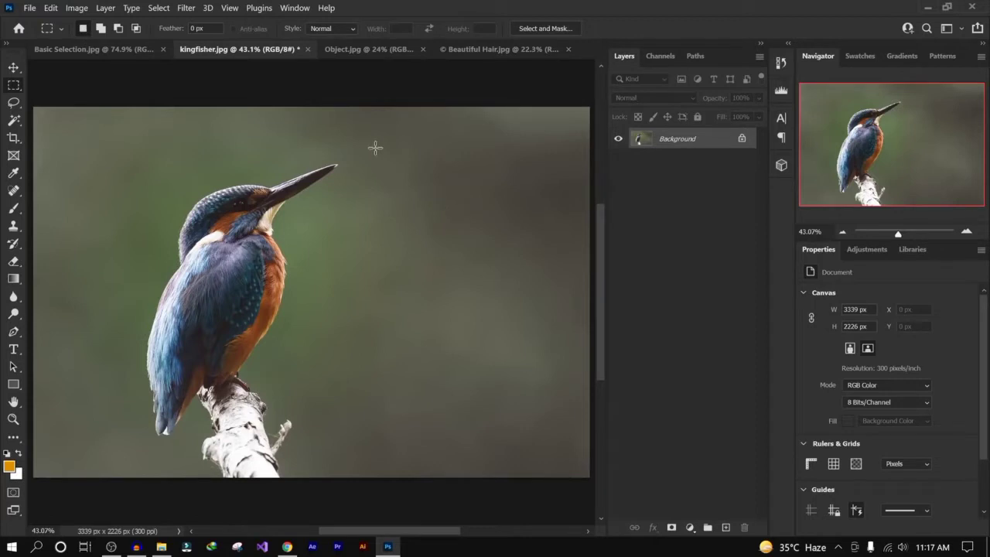
- Draw more rectangular selections of different proportions beside the bird, then clear the selection
left_click_drag(375, 146, 530, 212)
left_click_drag(283, 219, 530, 298)
left_click_drag(255, 278, 448, 341)
left_click_drag(369, 126, 511, 213)
left_click_drag(323, 225, 501, 299)
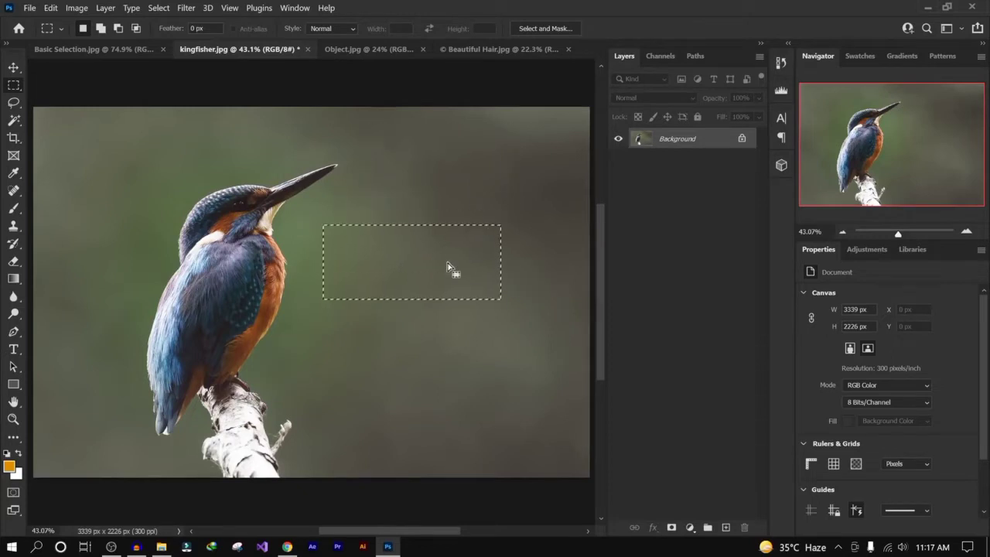
left_click_drag(464, 126, 458, 217)
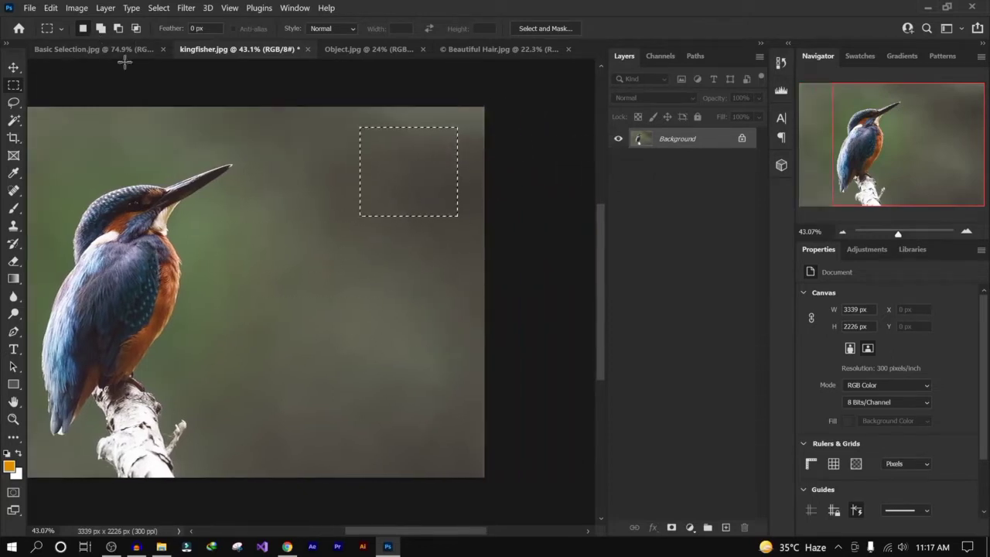
key("ctrl+0")
left_click(307, 237)
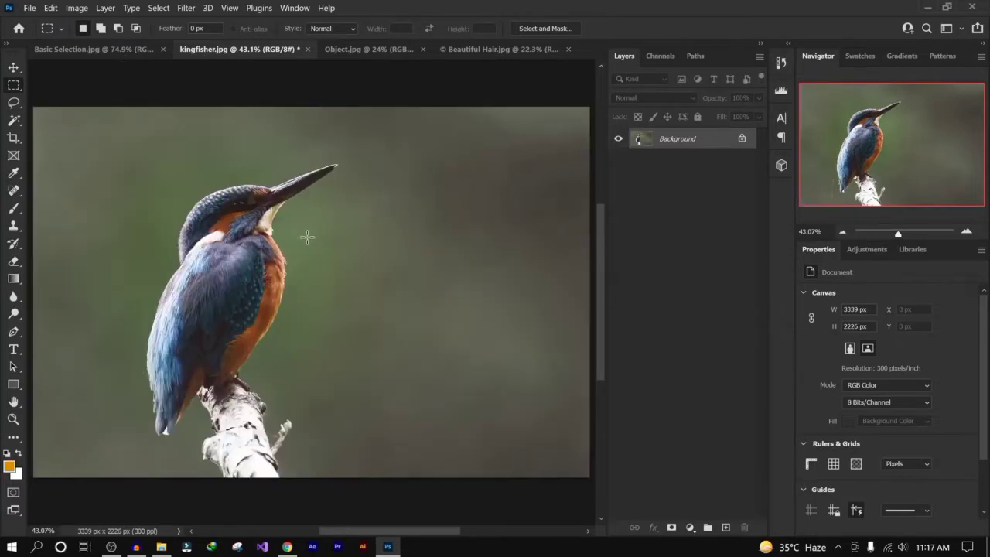
- Draw a rectangle below the beak, then in Add to Selection mode extend it with overlapping rectangles into a stepped shape
left_click_drag(307, 238, 468, 331)
left_click(100, 28)
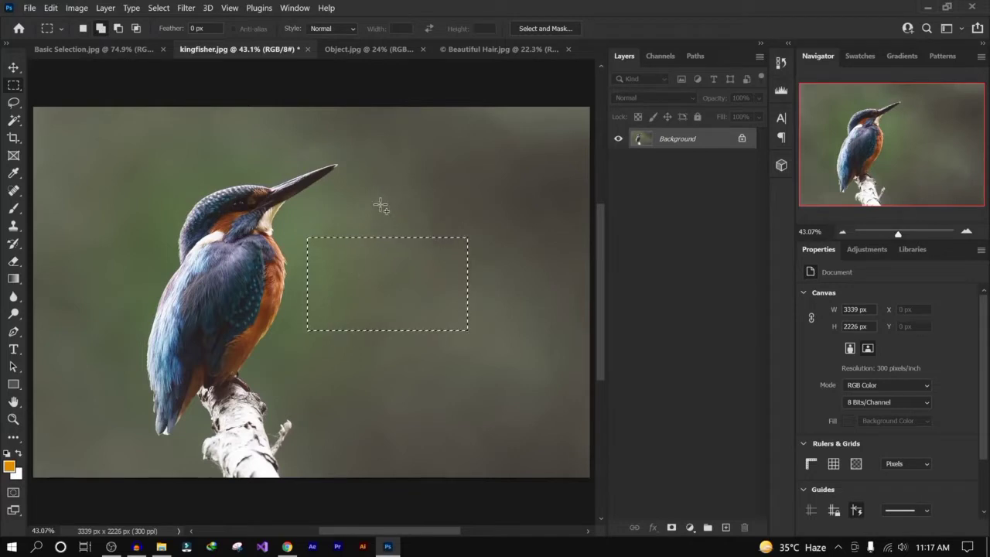
left_click_drag(371, 201, 520, 268)
left_click_drag(406, 151, 484, 217)
left_click_drag(442, 301, 517, 333)
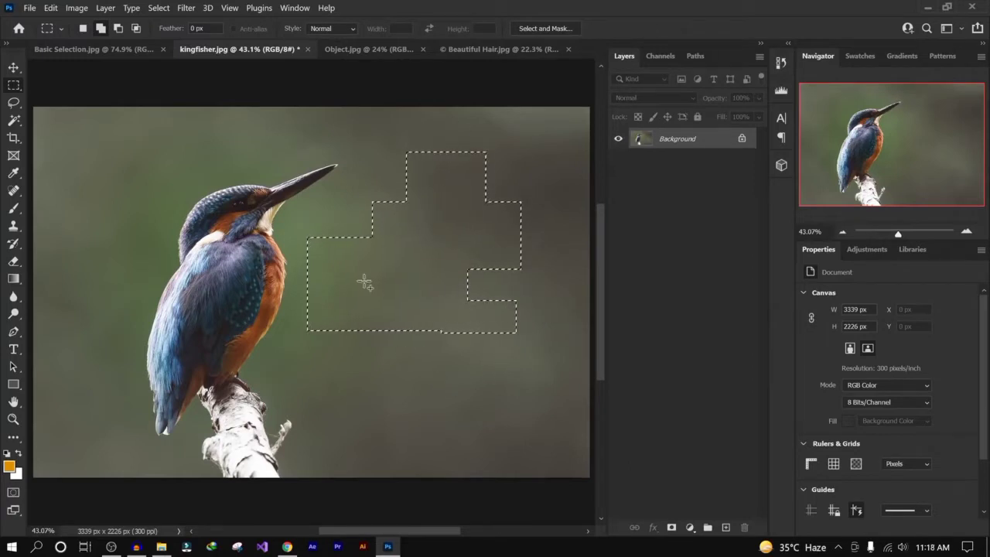
left_click_drag(418, 355, 418, 355)
left_click_drag(295, 167, 345, 269)
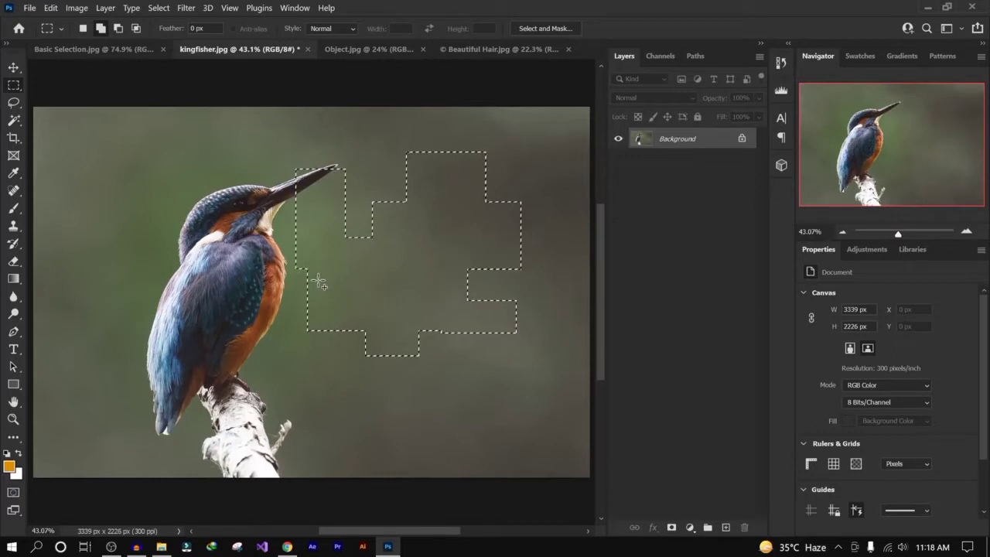
- In the Basic Selection image, select the first red square and add both squares of the second shape to the selection
left_click(93, 49)
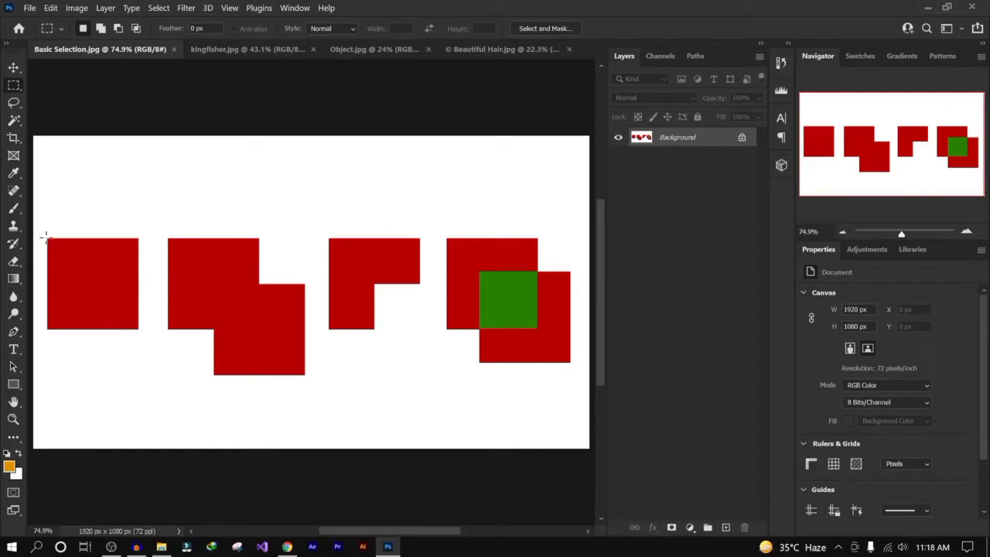
left_click_drag(46, 239, 140, 331)
left_click(101, 29)
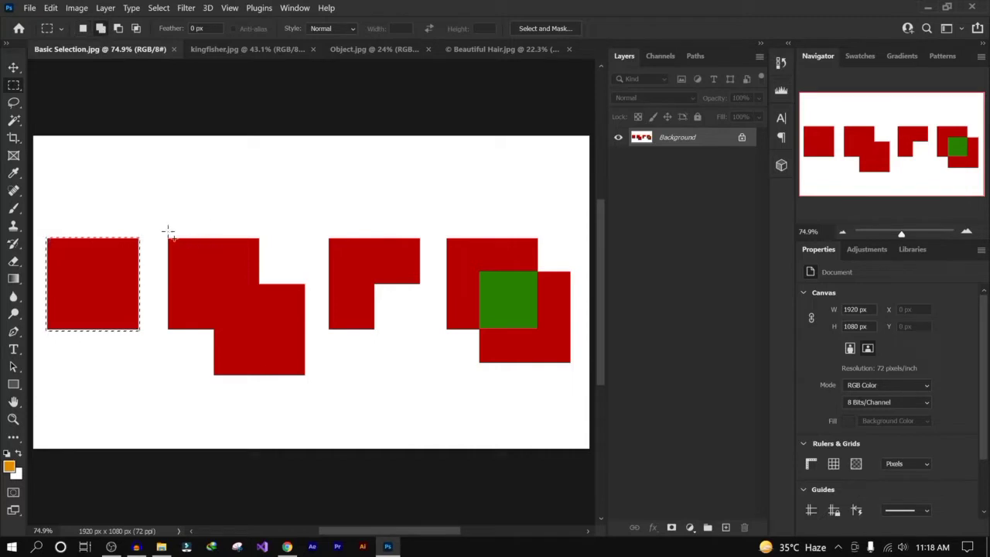
left_click_drag(167, 239, 260, 330)
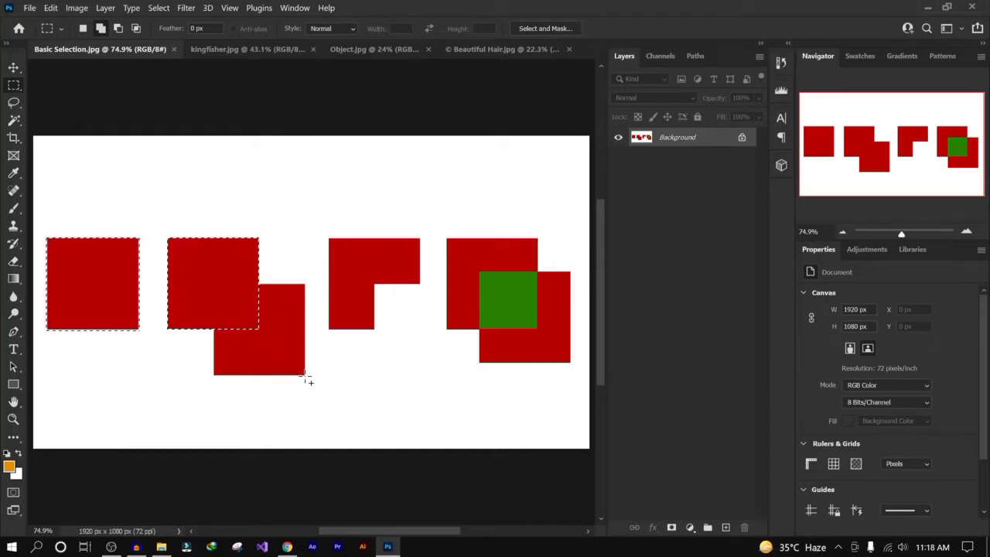
left_click_drag(306, 376, 219, 314)
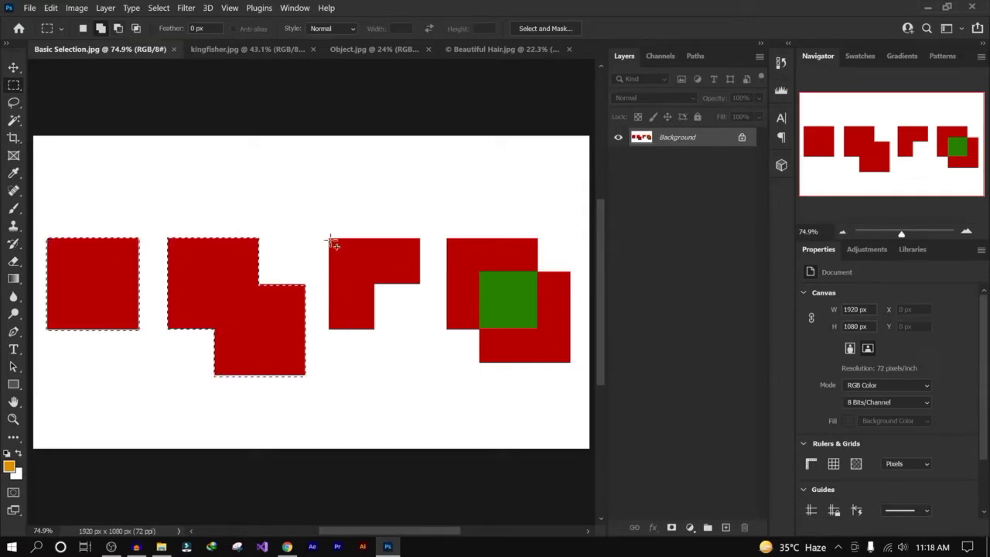
- Add the third shape's square, subtract its lower-right quarter, then deselect everything
left_click_drag(328, 238, 420, 329)
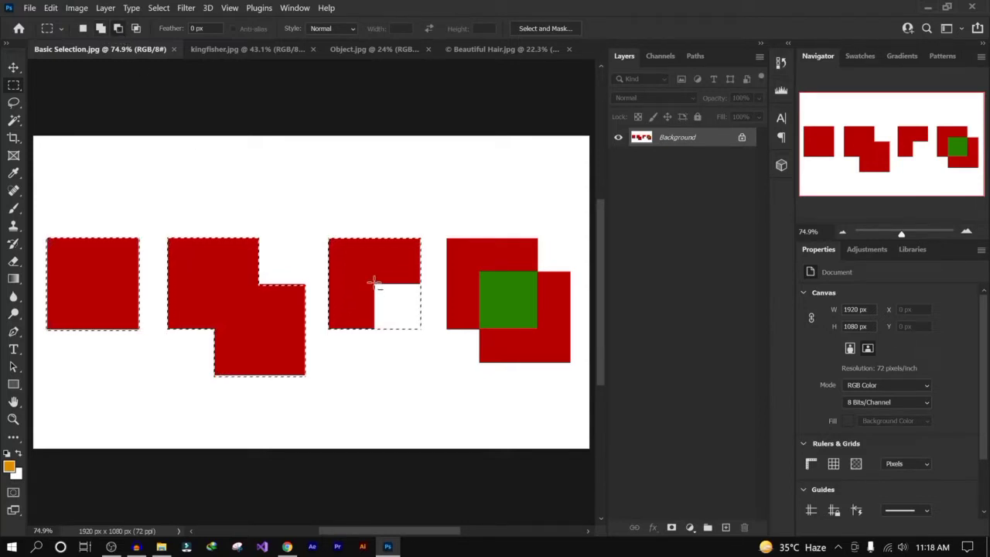
left_click_drag(430, 325, 431, 340)
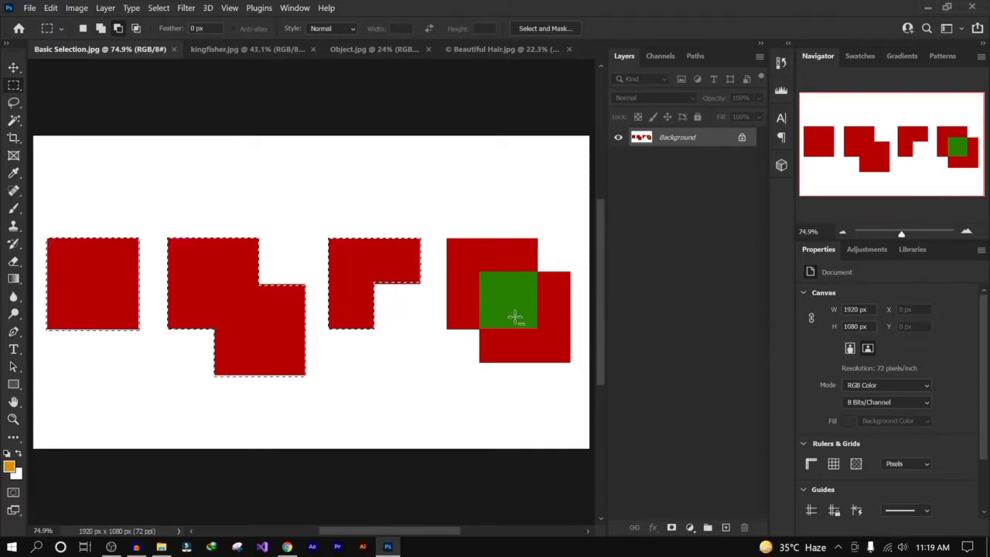
left_click_drag(480, 272, 539, 328)
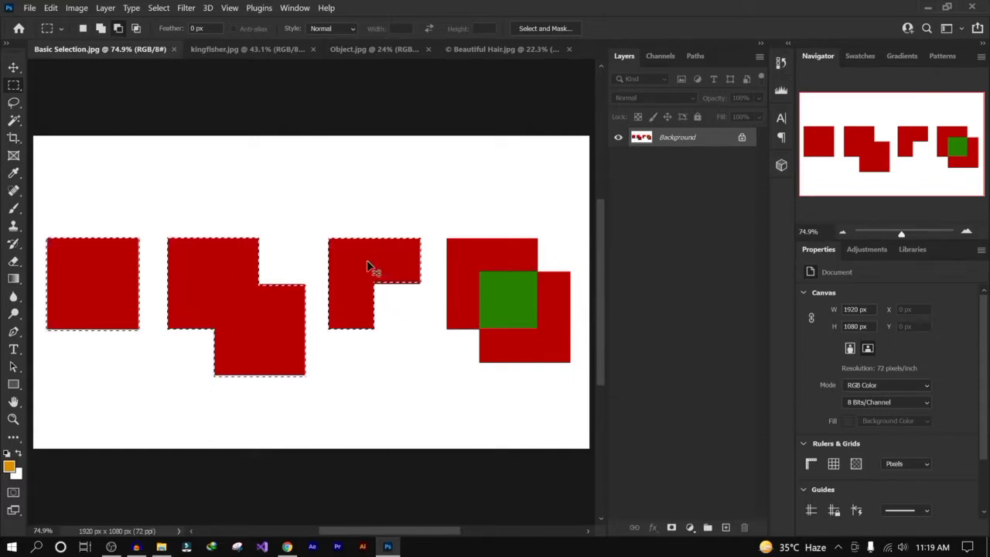
key("ctrl+d")
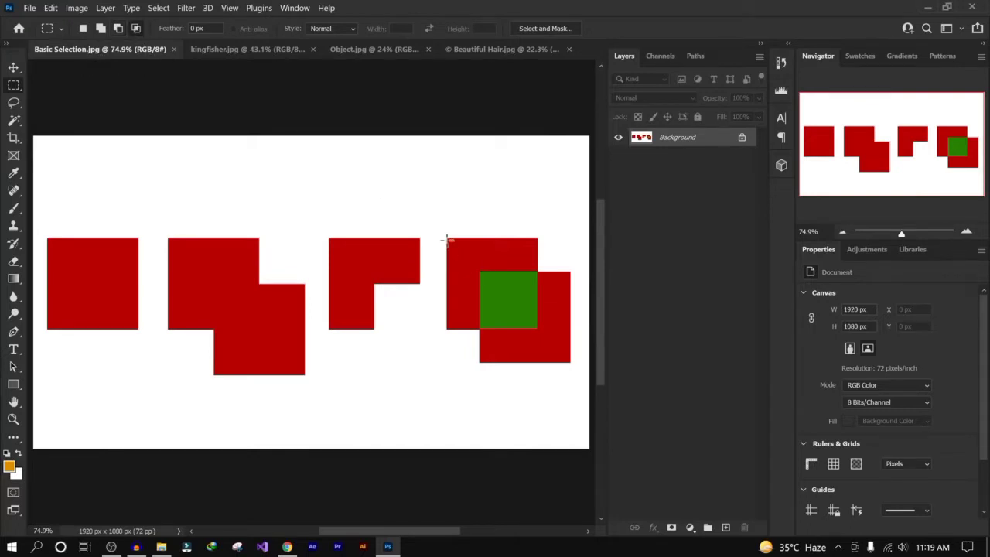
- Draw two overlapping rectangular selections over the fourth shape, then deselect
left_click_drag(445, 237, 538, 331)
left_click_drag(479, 272, 572, 363)
key("ctrl+d")
- Look through the lasso and selection tool groups, reselect the Rectangular Marquee Tool, and return to the kingfisher image
left_click(14, 103)
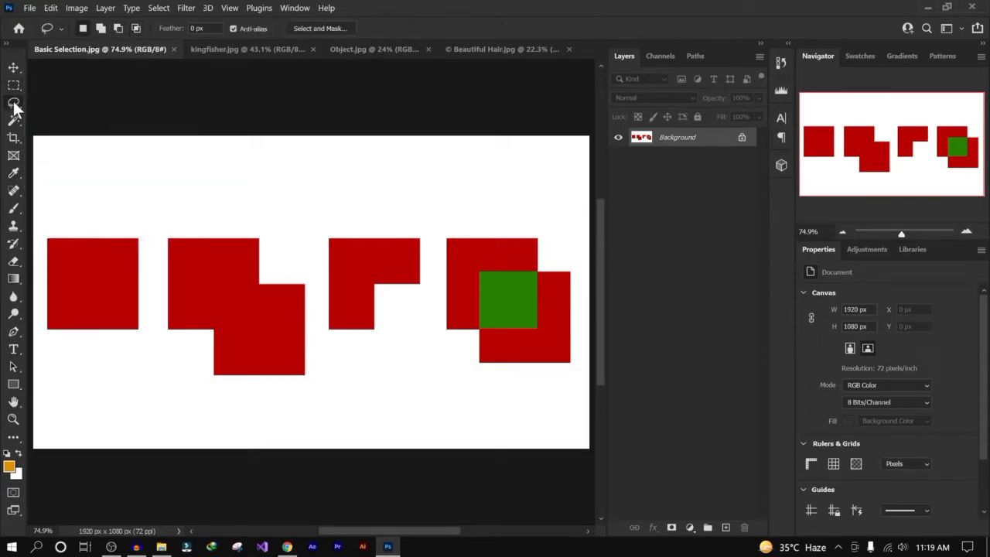
right_click(14, 103)
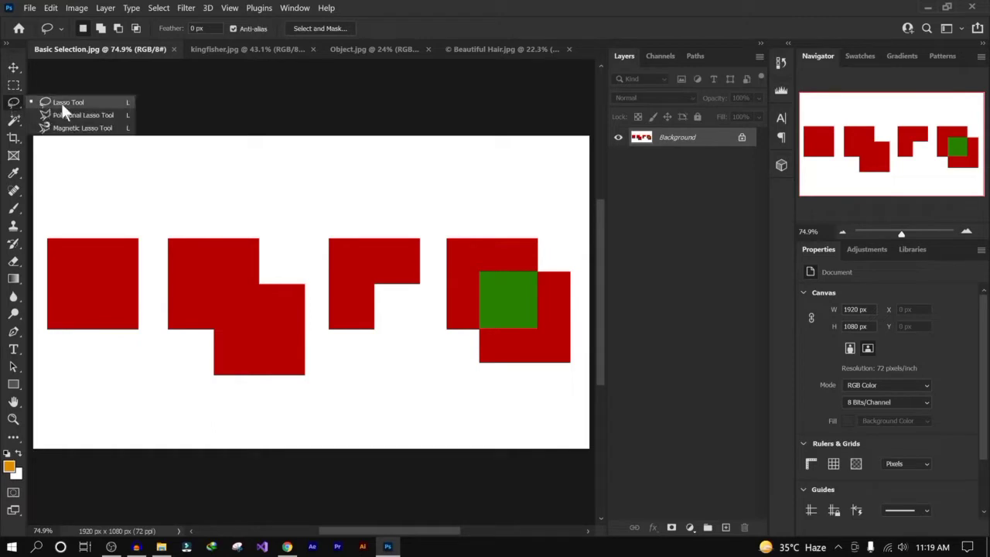
left_click(14, 106)
left_click(14, 121)
right_click(17, 127)
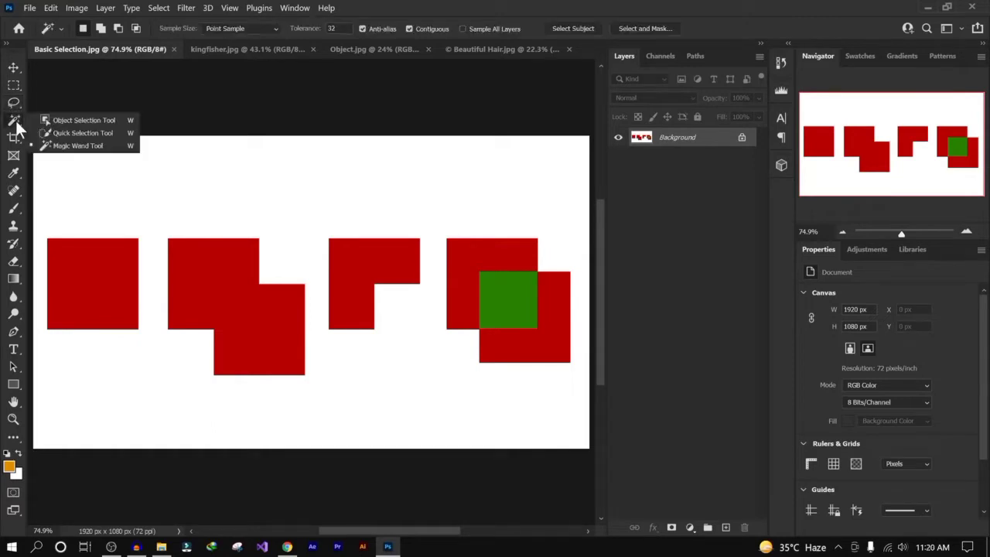
left_click(68, 134)
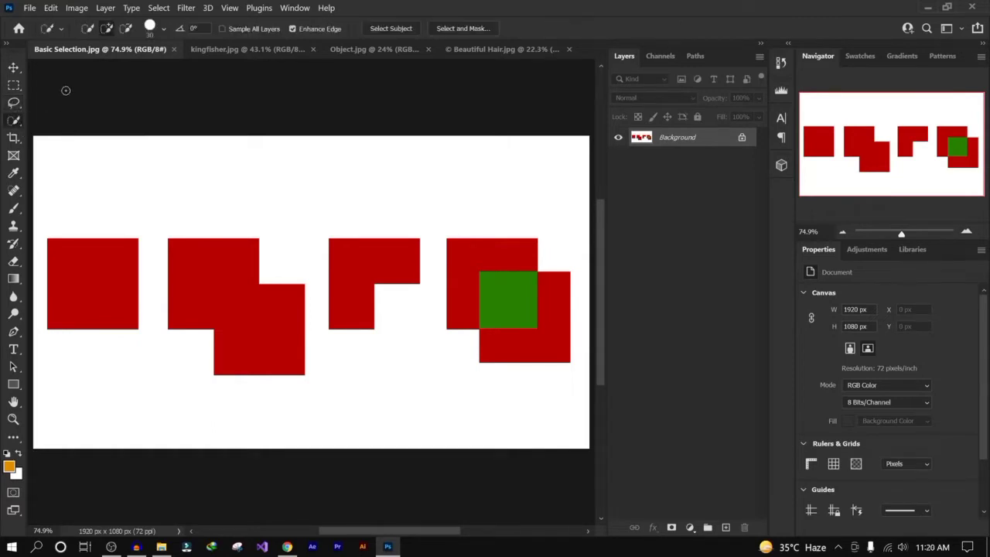
right_click(10, 122)
left_click(77, 146)
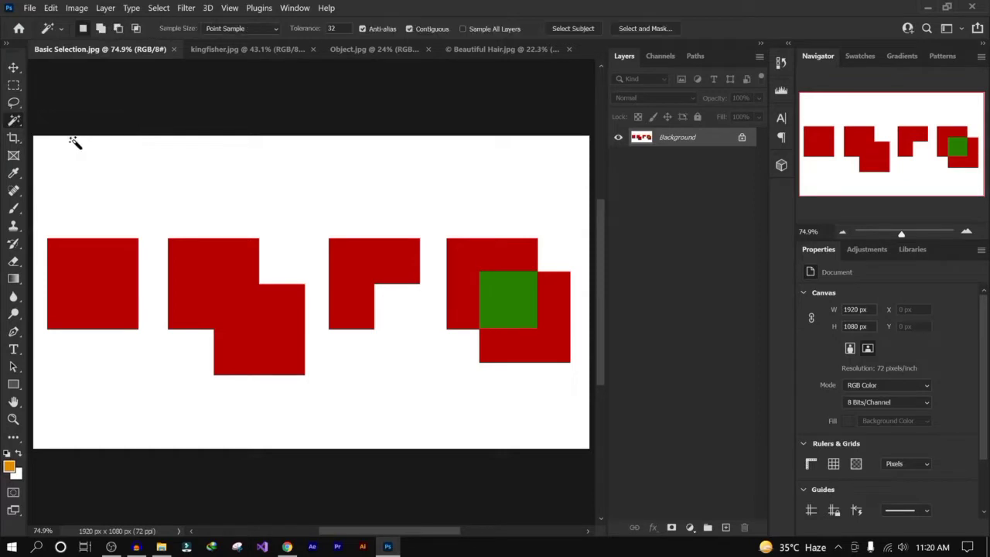
left_click(14, 90)
left_click(17, 83)
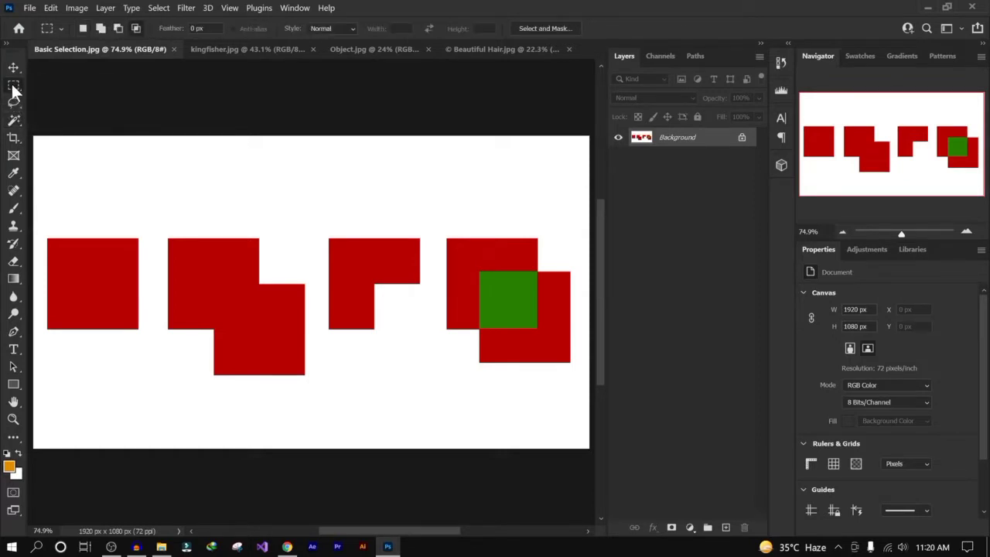
right_click(17, 83)
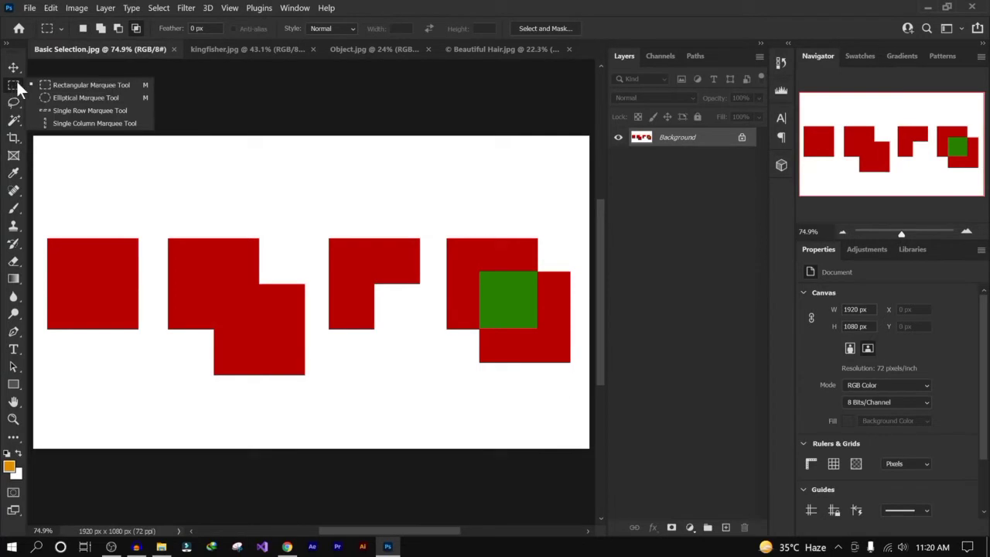
left_click(66, 83)
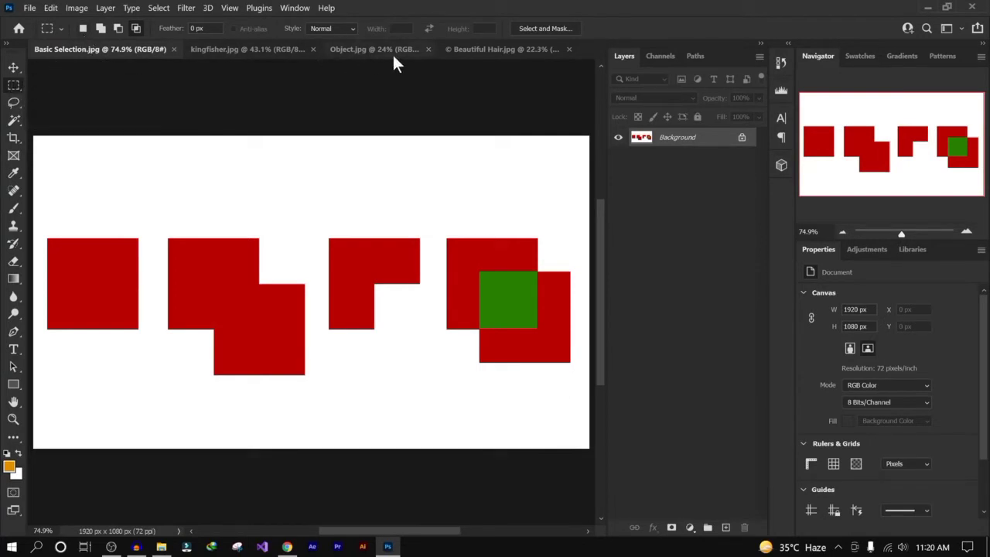
left_click(267, 47)
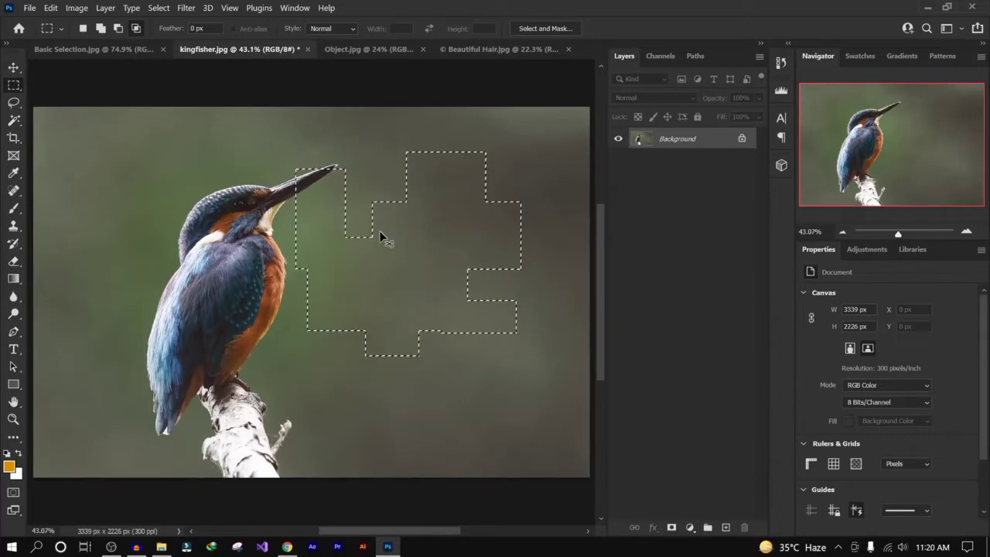
- Draw a rectangular selection right of the kingfisher, then switch to the Elliptical Marquee in add mode and add an ellipse below it
left_click(379, 230)
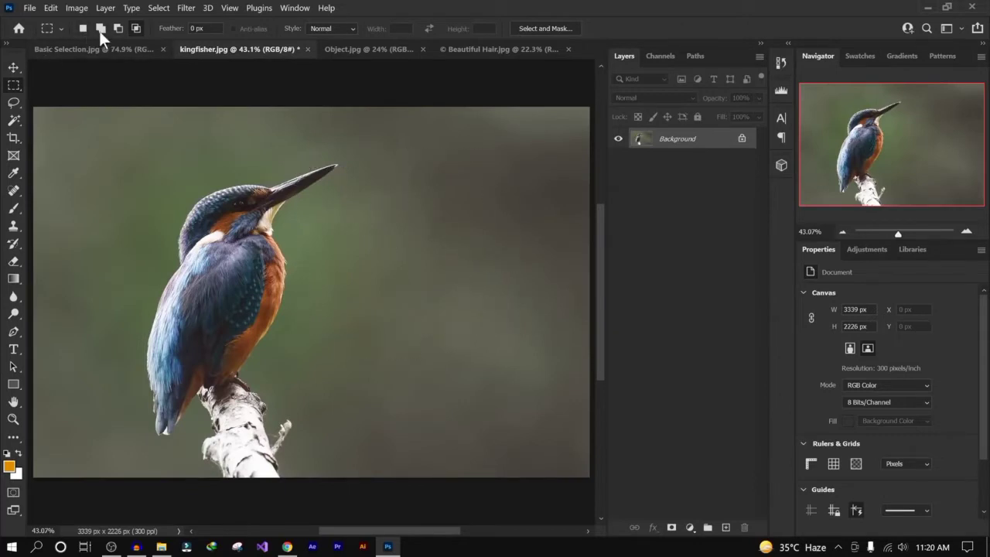
left_click_drag(360, 150, 548, 256)
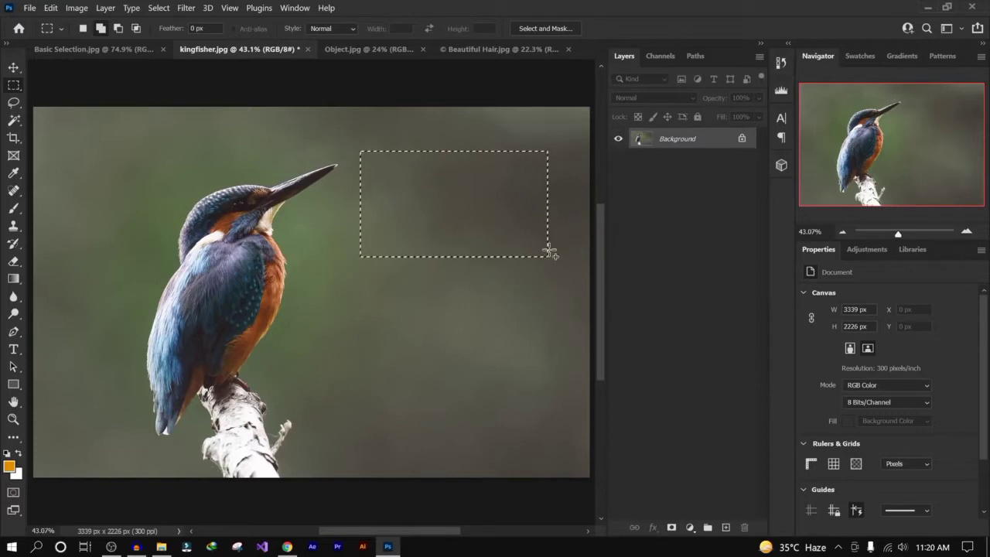
right_click(18, 85)
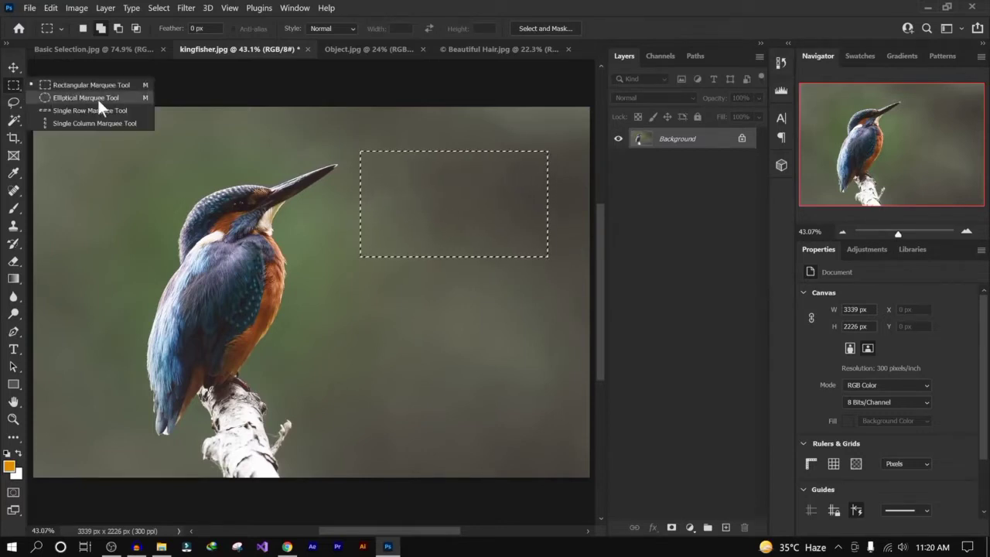
left_click(97, 99)
left_click(101, 28)
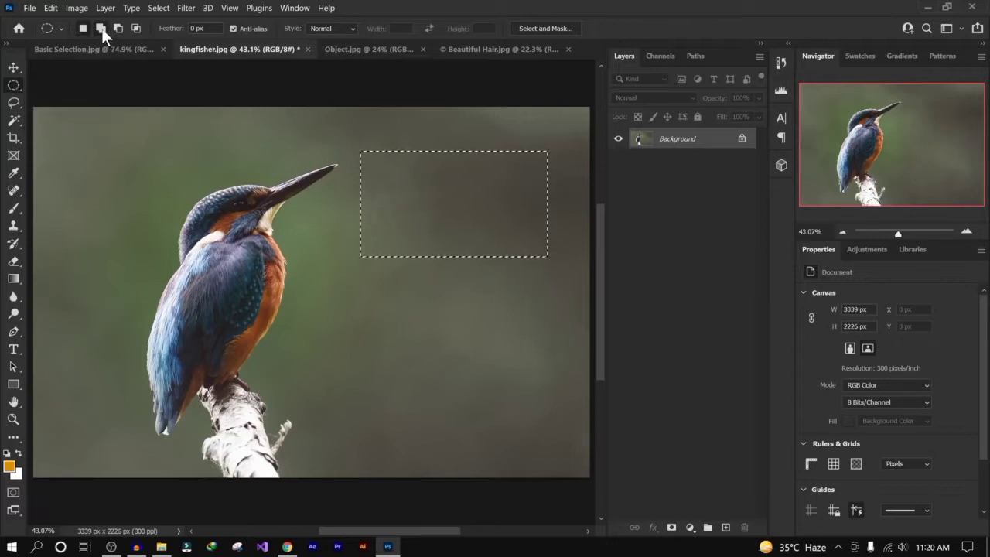
left_click_drag(394, 204, 524, 337)
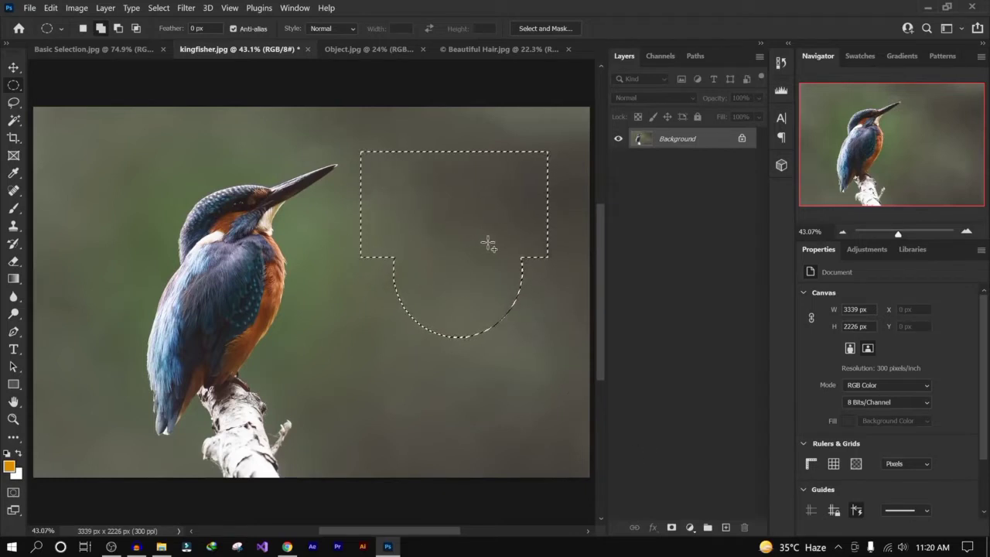
- Fill the combined selection with the orange foreground colour, deselect and reselect it, and undo the fill
key("alt+BackSpace")
key("ctrl+d")
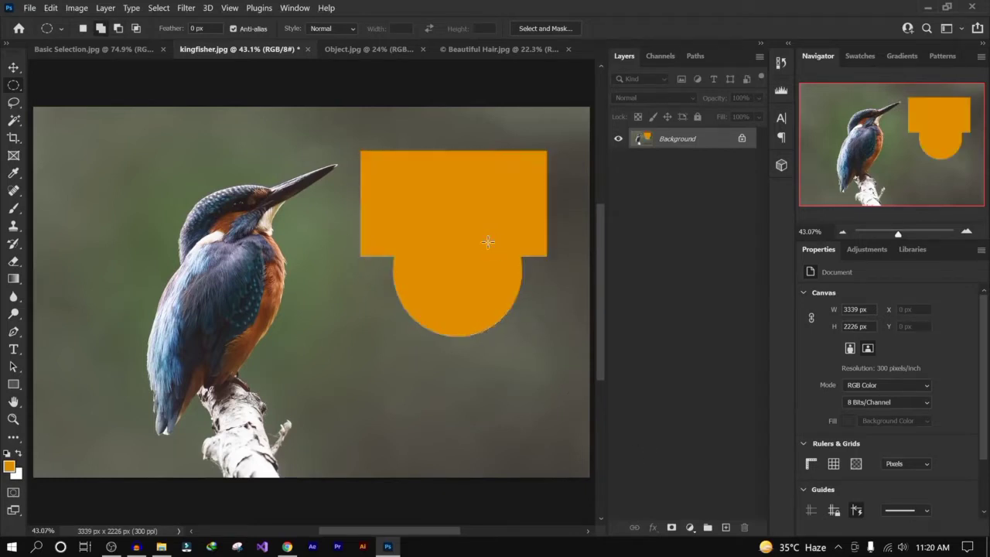
key("ctrl+shift+d")
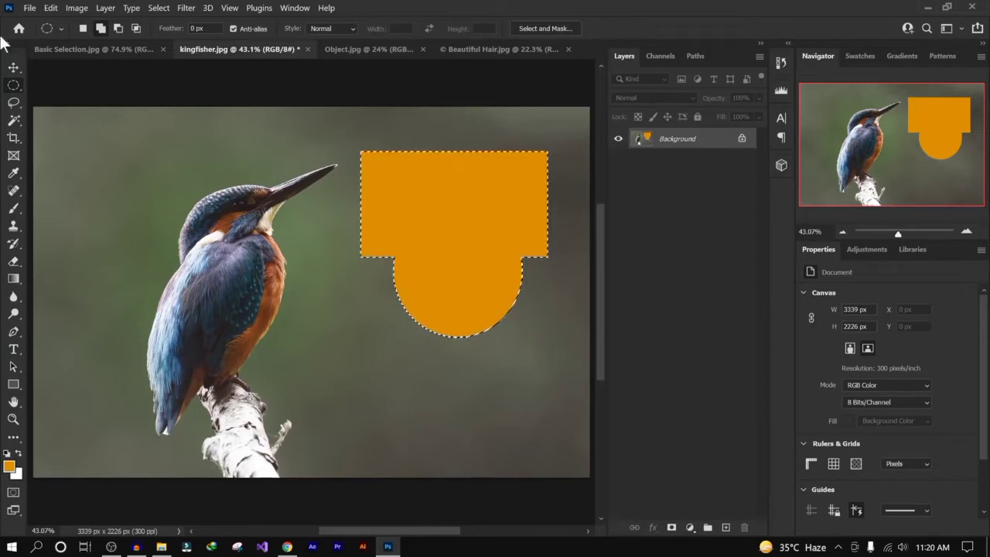
key("ctrl+z")
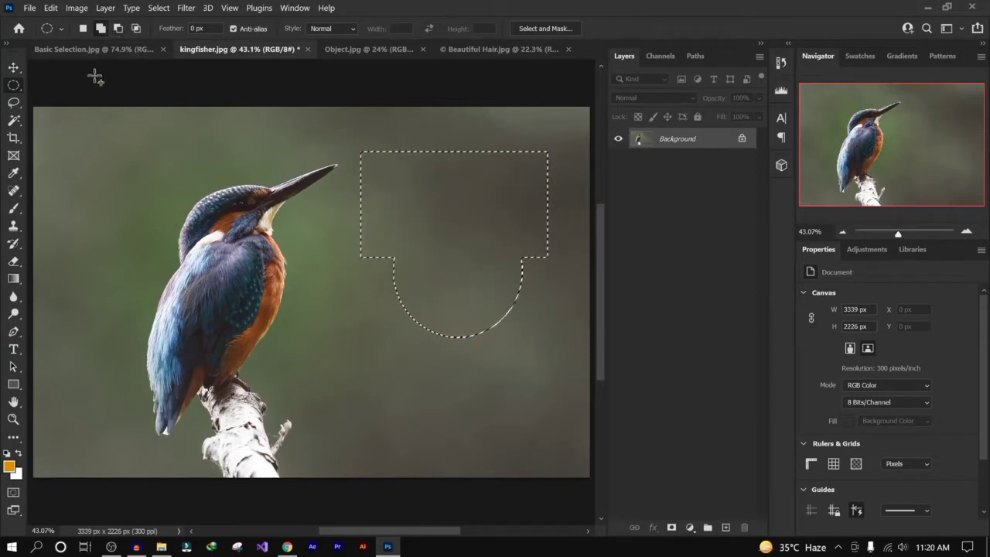
- Switch to the Lasso Tool and draw a freehand loop selection right of the kingfisher
left_click(15, 103)
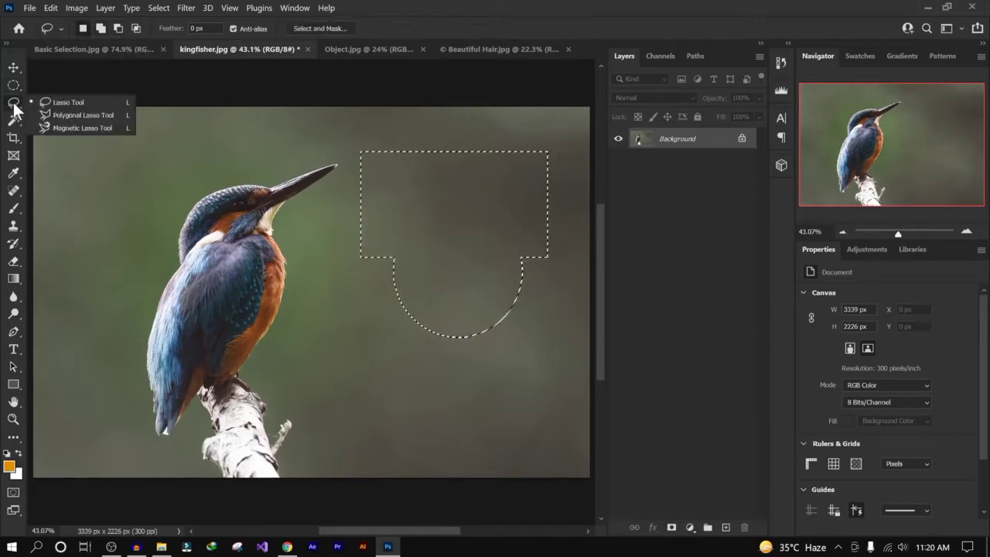
left_click(79, 103)
left_click(329, 253)
mouse_move(453, 337)
left_mouse_down()
mouse_move(323, 322)
mouse_move(325, 256)
left_mouse_up()
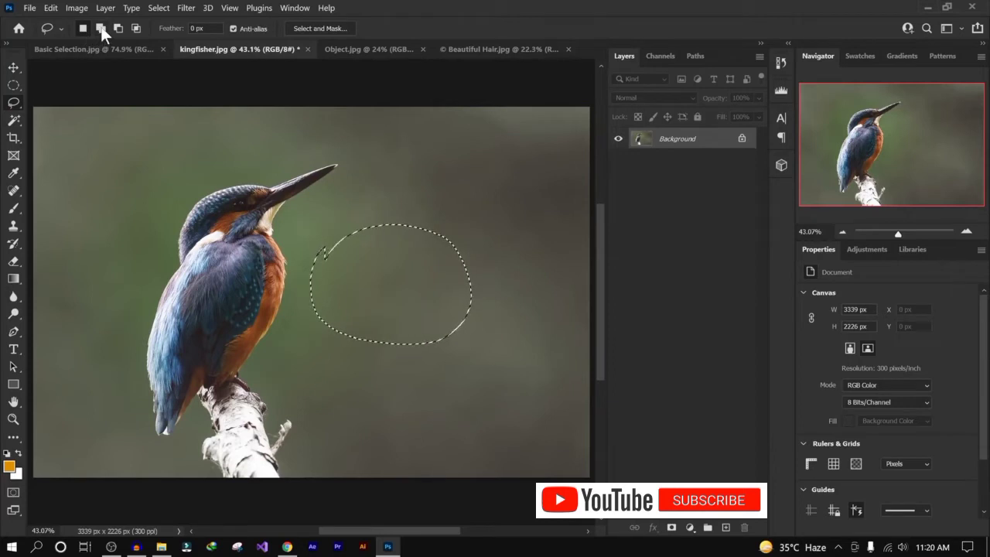
- Add a rectangular marquee selection overlapping the top of the lasso loop, then deselect everything
left_click(101, 28)
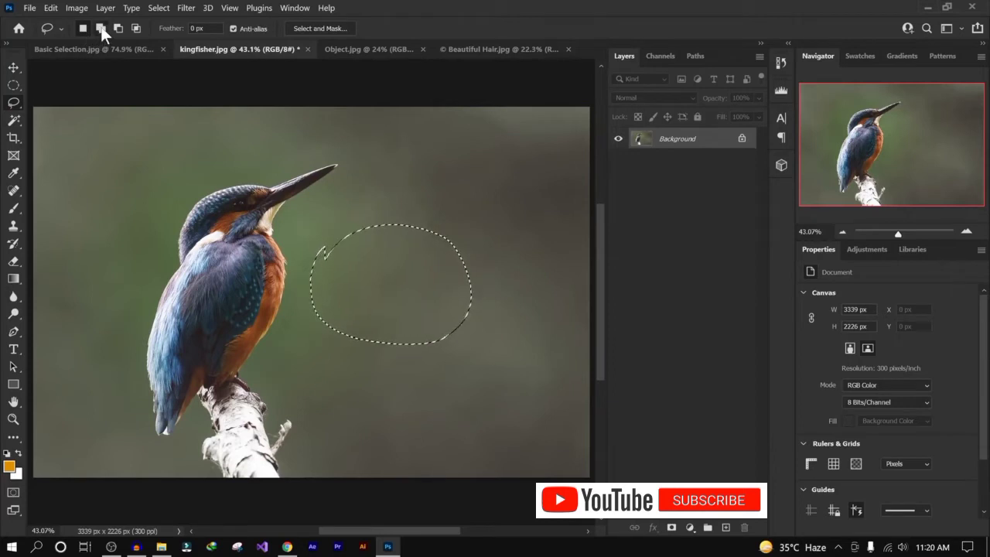
right_click(15, 87)
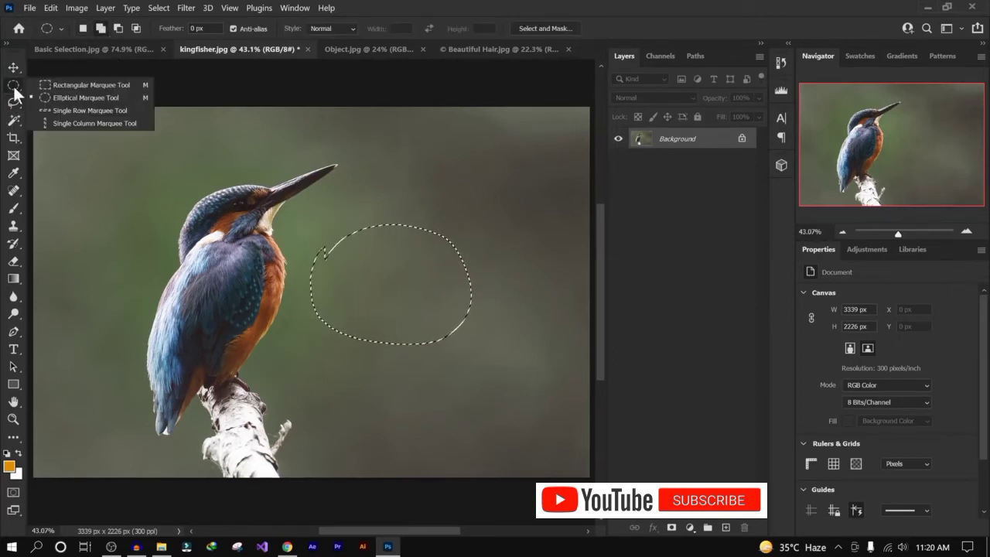
left_click(76, 86)
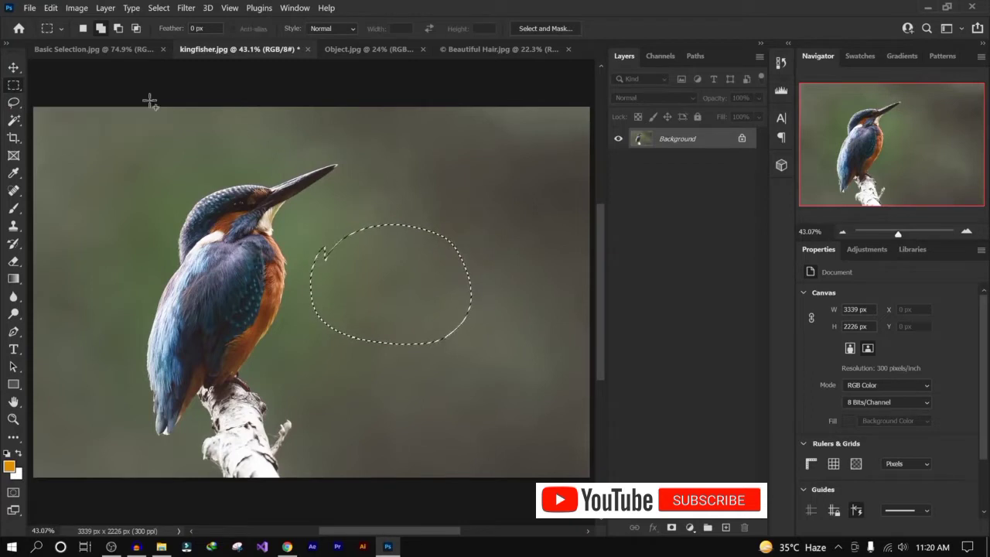
left_click_drag(316, 159, 514, 277)
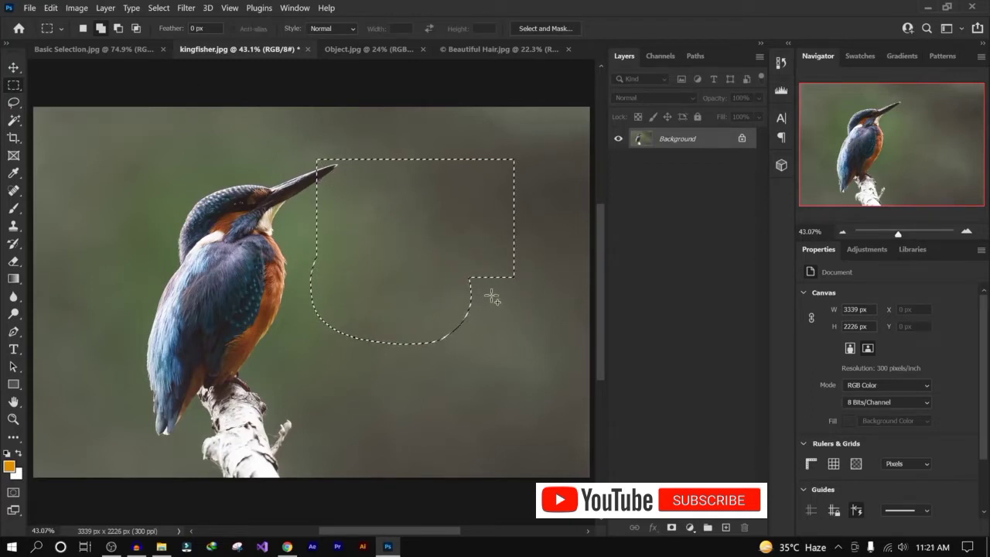
key("ctrl+d")
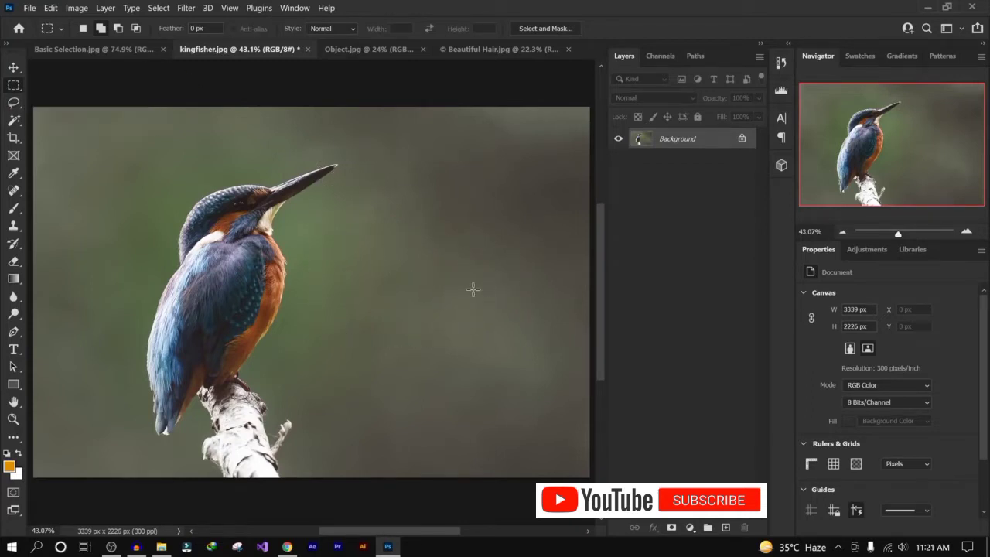
- Reselect the Rectangular Marquee Tool, draw a rectangular selection right of the kingfisher, and deselect it
left_click(96, 50)
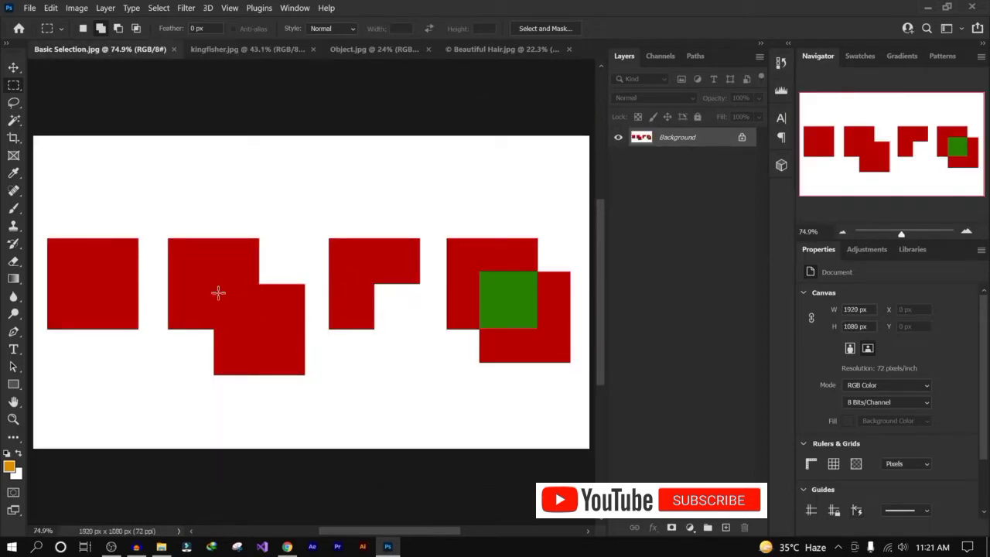
right_click(13, 88)
left_click(105, 83)
left_click(274, 50)
left_click_drag(362, 152, 492, 284)
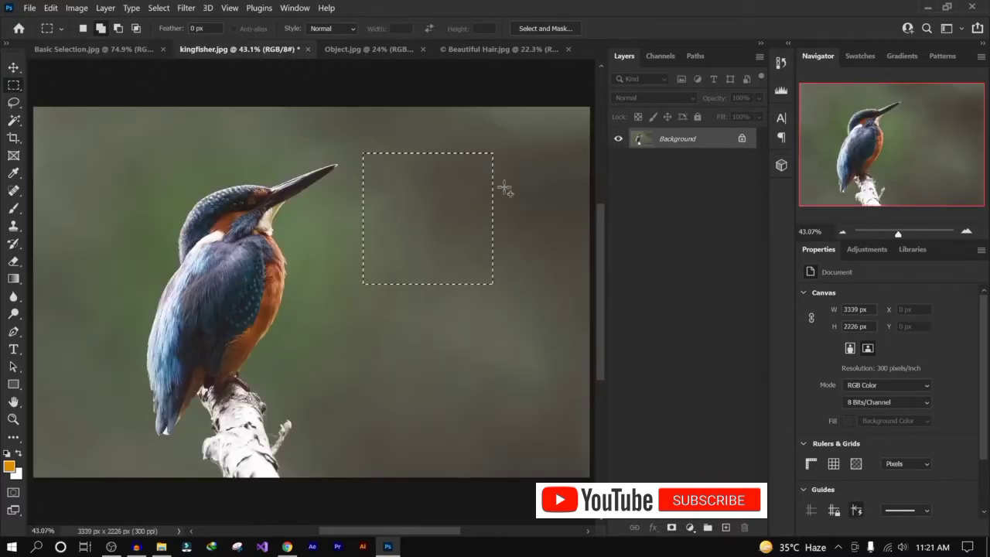
left_click(454, 241)
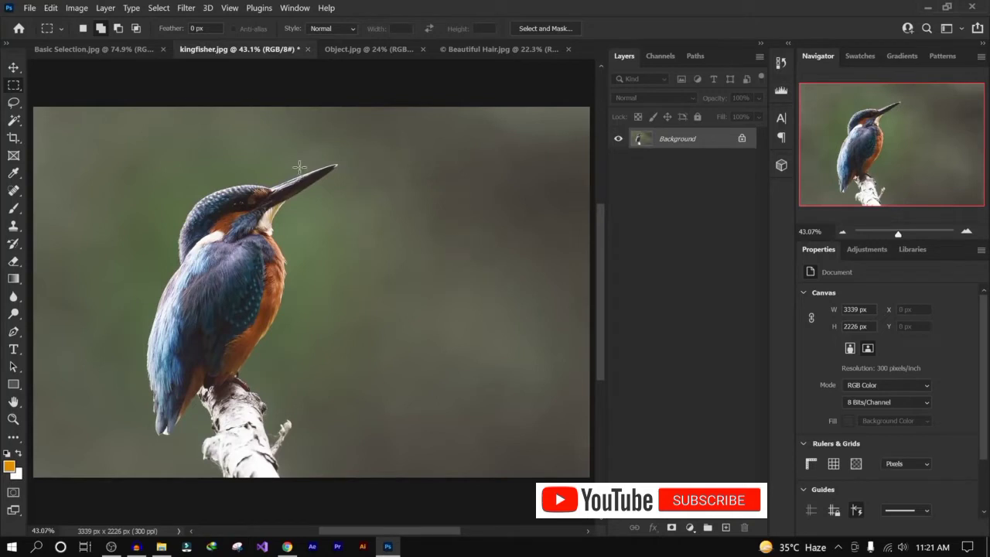
- With the Elliptical Marquee Tool, draw an oval selection, deselect it, and draw a circular selection near the upper-right corner
right_click(16, 87)
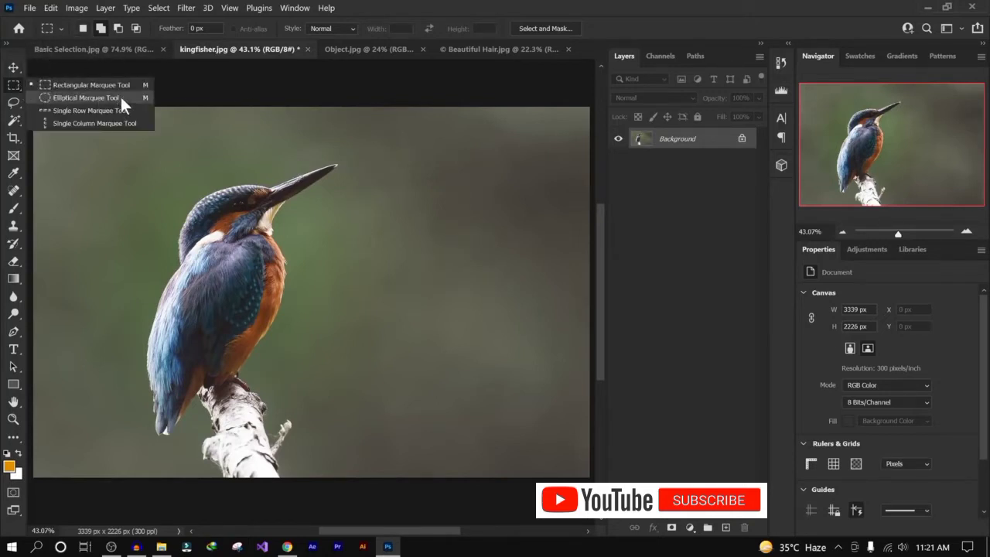
left_click(121, 97)
left_click_drag(371, 155, 537, 282)
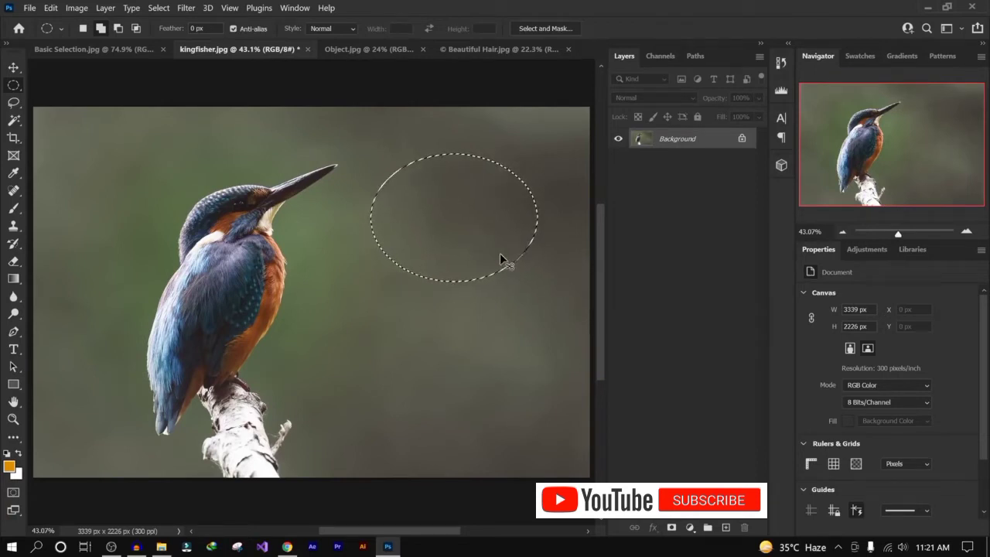
key("ctrl+d")
left_click_drag(363, 160, 109, 274)
key("ctrl+0")
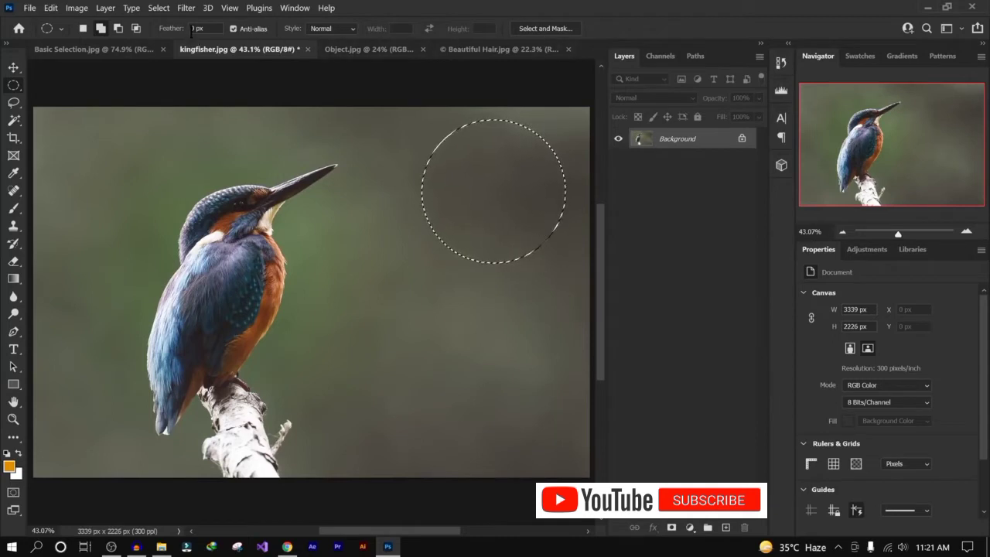
- Switch to the Lasso Tool and deselect the circle
right_click(10, 87)
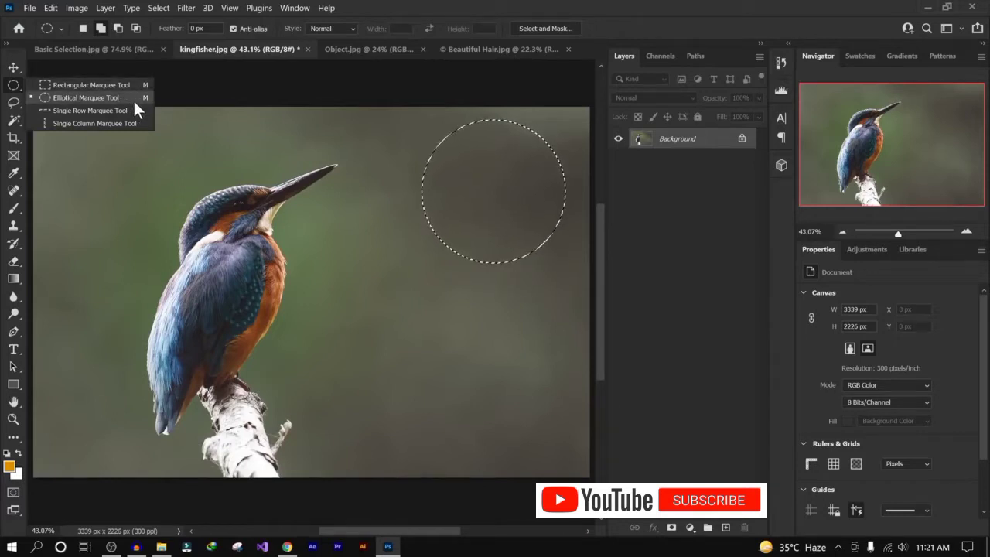
left_click(13, 102)
right_click(12, 103)
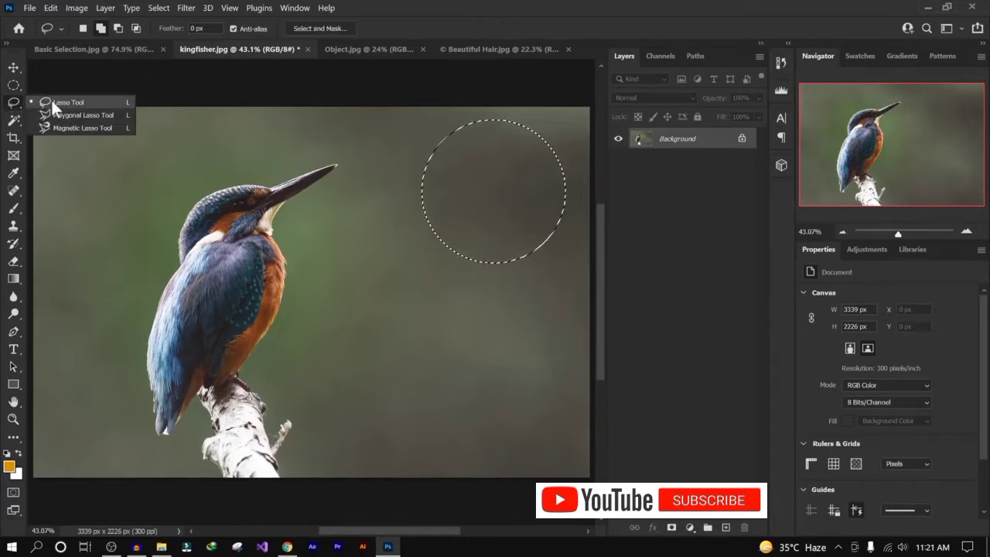
left_click(107, 105)
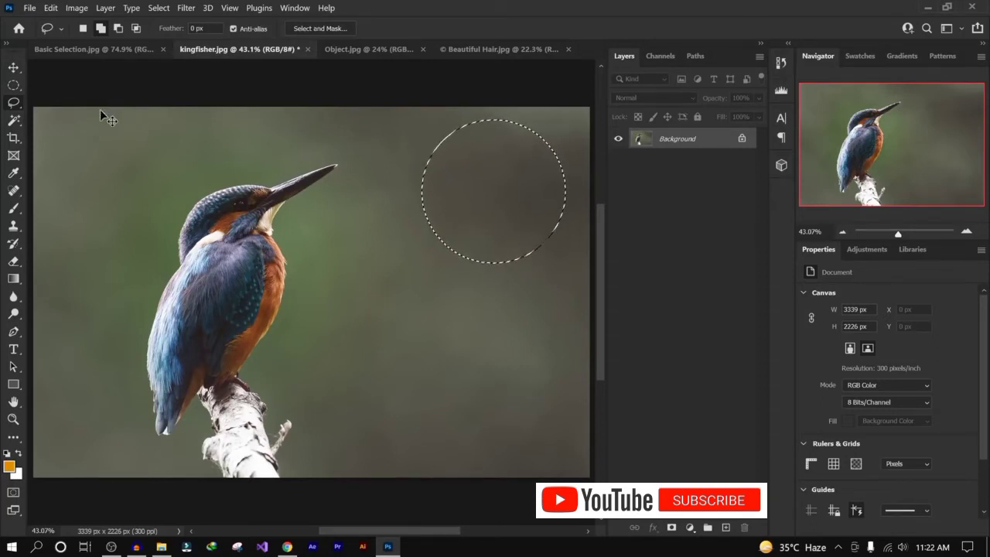
key("ctrl+d")
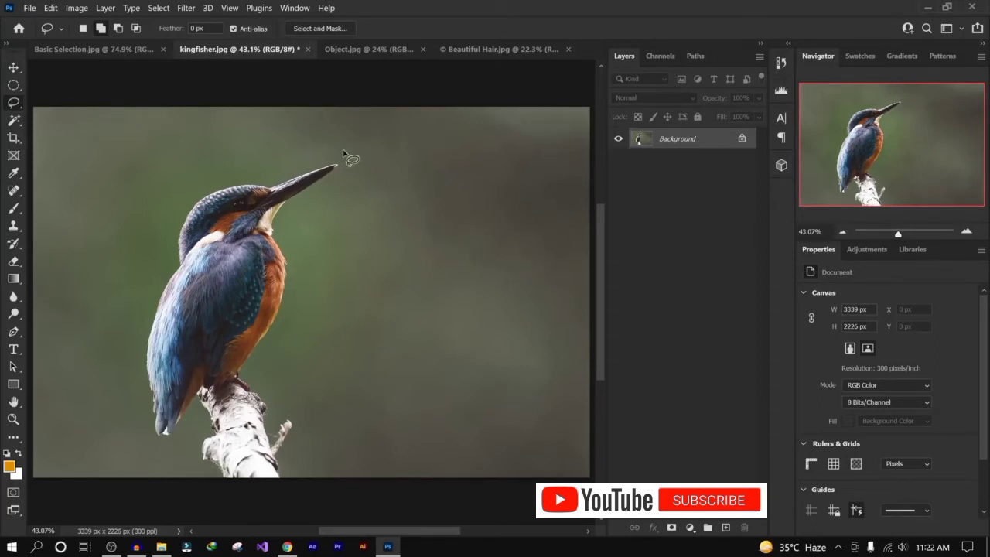
right_click(14, 104)
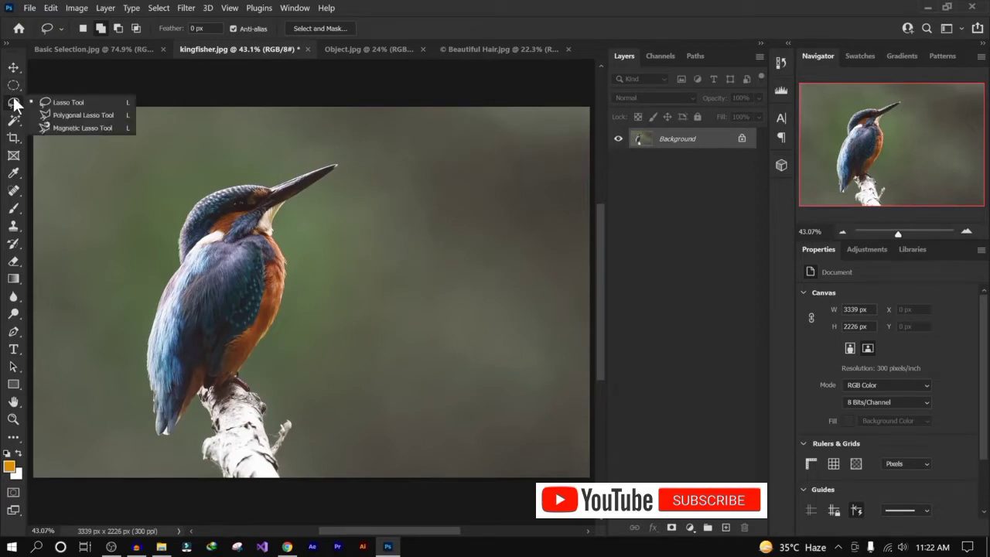
left_click(113, 102)
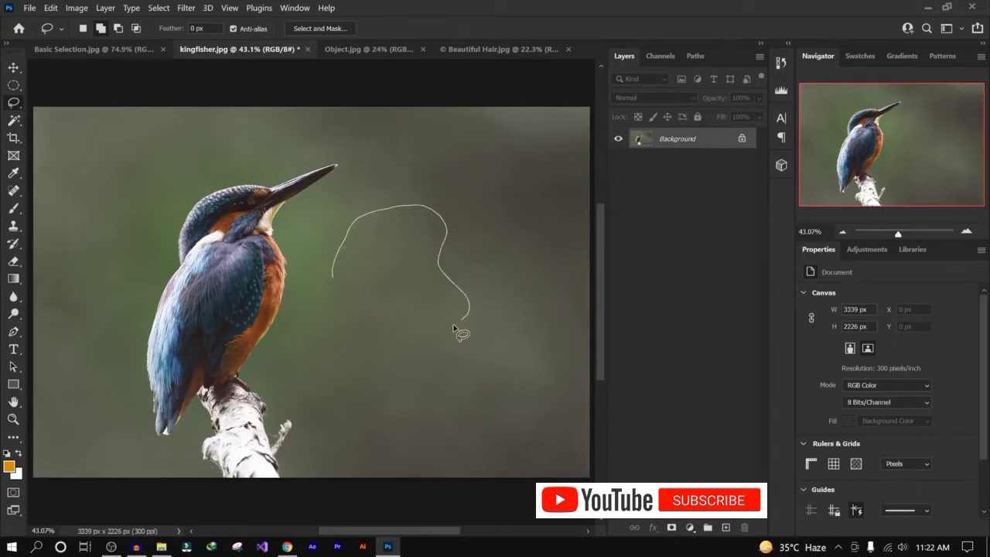
- Lasso a freehand loop right of the kingfisher and add a rough outline around the bird and its branch
mouse_move(391, 382)
left_mouse_down()
mouse_move(344, 384)
mouse_move(313, 338)
left_mouse_up()
left_click_drag(335, 290, 336, 281)
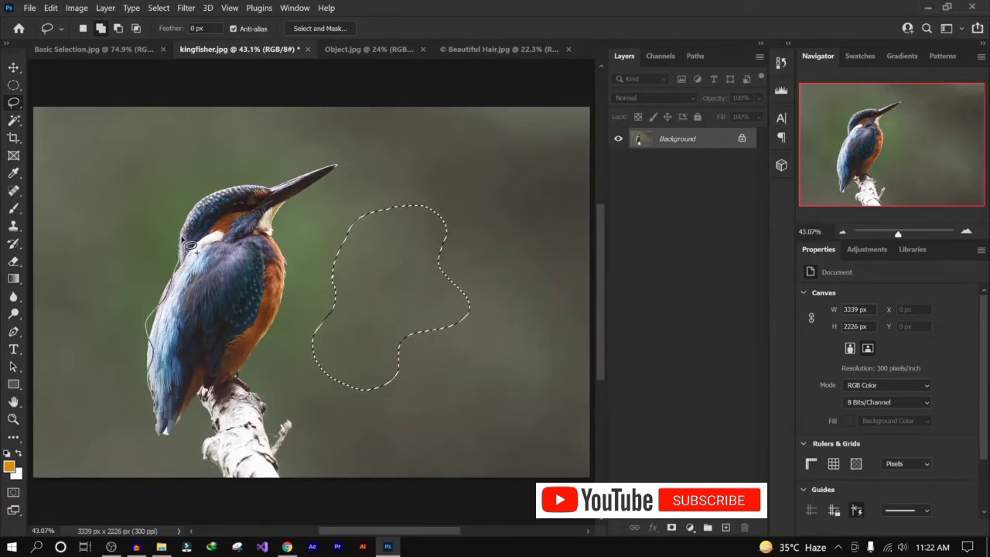
mouse_move(189, 246)
left_mouse_down()
mouse_move(213, 203)
mouse_move(345, 178)
left_mouse_up()
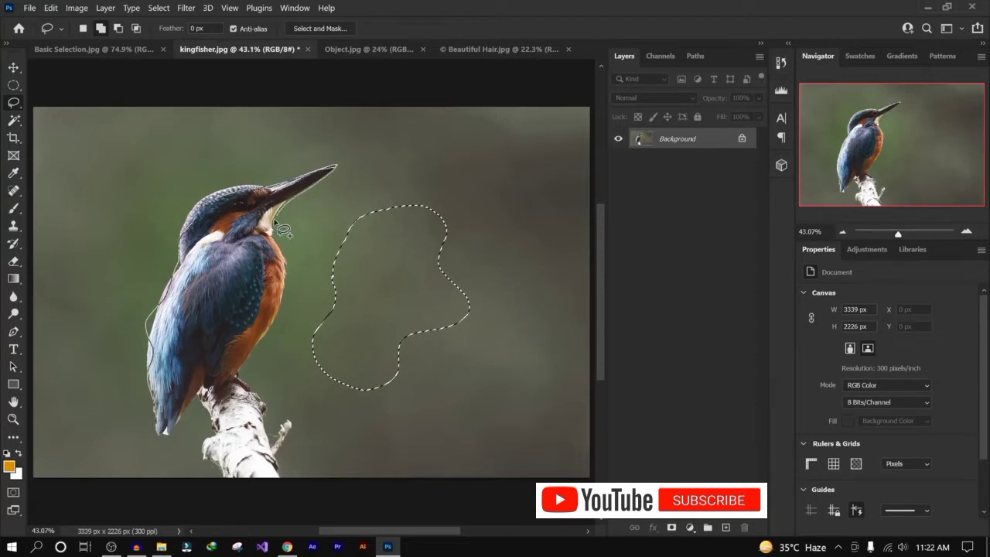
left_click_drag(280, 289, 246, 368)
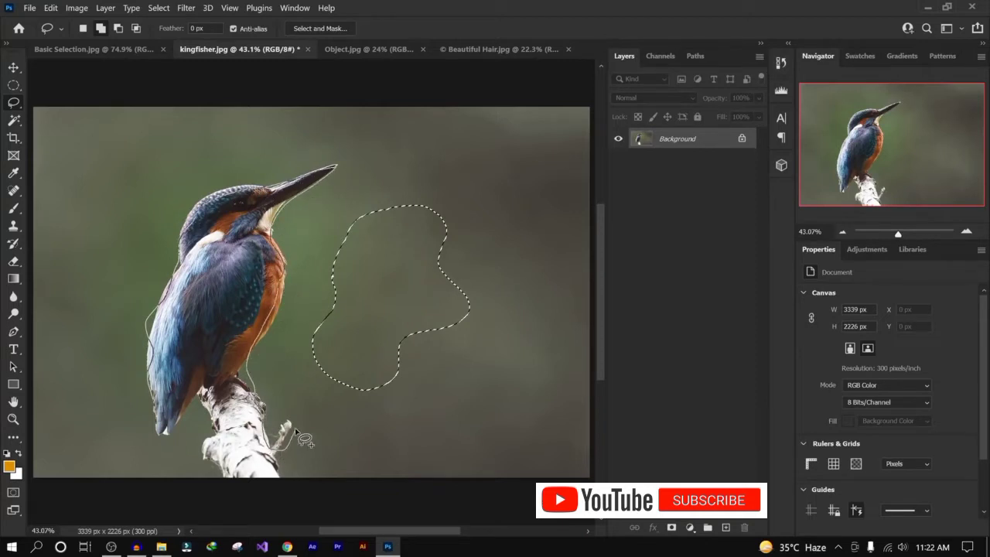
mouse_move(294, 428)
left_mouse_down()
mouse_move(286, 474)
mouse_move(234, 484)
mouse_move(199, 445)
mouse_move(202, 408)
mouse_move(154, 428)
left_mouse_up()
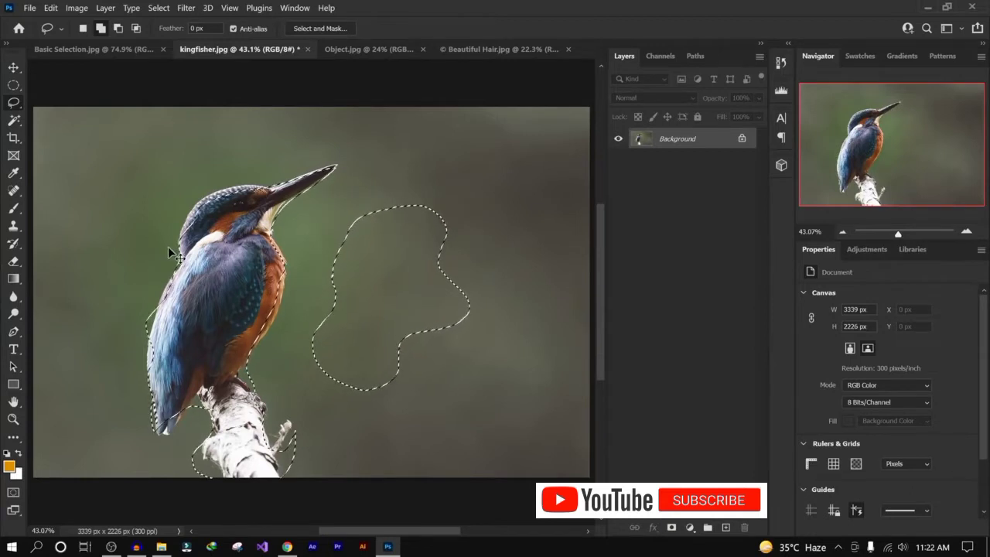
- Deselect the kingfisher selections, then lasso around the first red square in the Basic Selection image
right_click(16, 104)
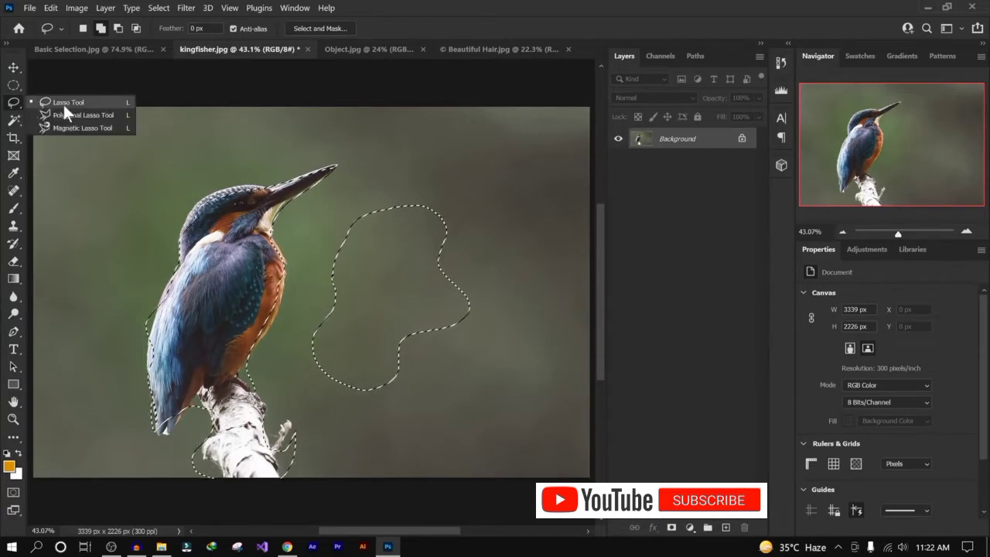
left_click(69, 102)
key("ctrl+d")
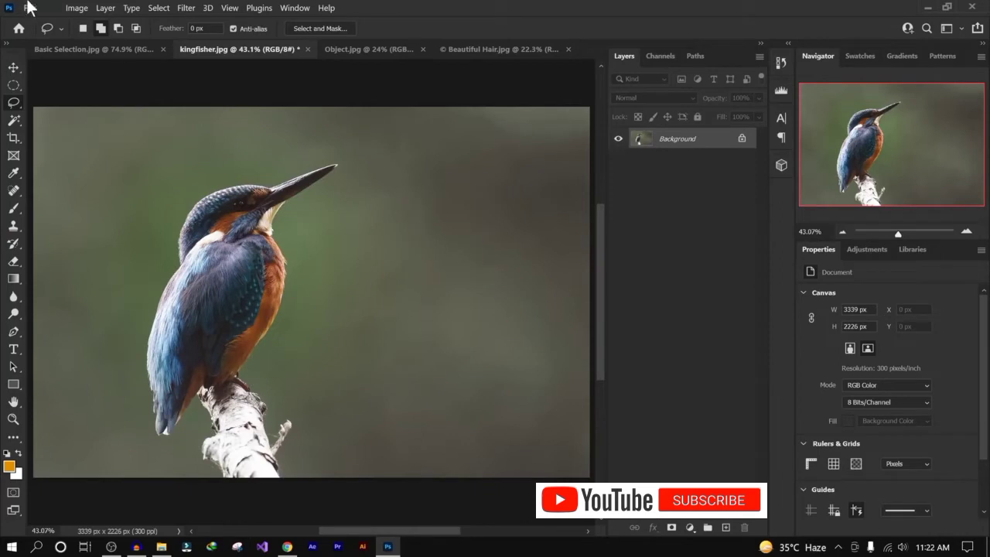
left_click(98, 48)
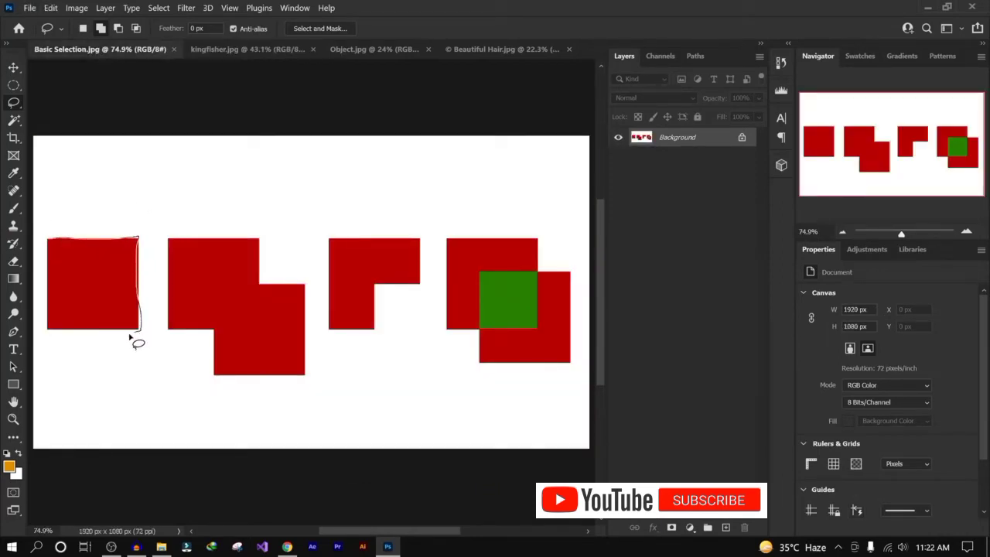
left_click_drag(51, 246, 49, 241)
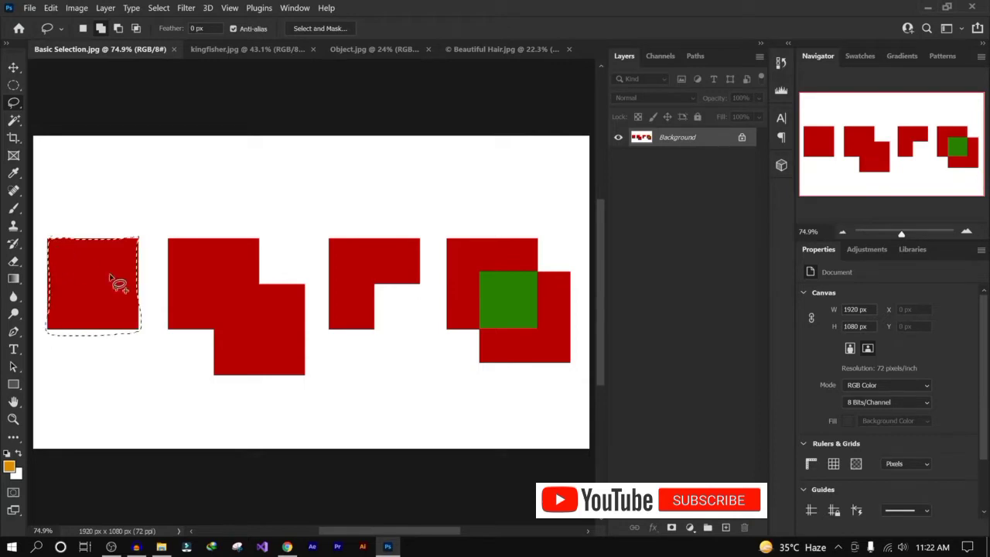
- Deselect the first square and switch to the Polygonal Lasso Tool, returning to the Basic Selection image
left_click(124, 267)
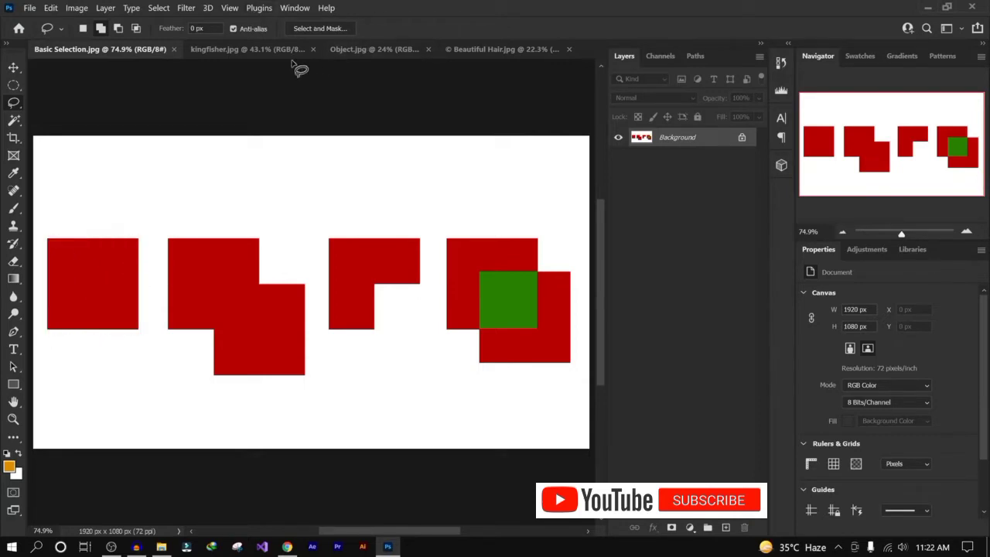
left_click(267, 51)
right_click(15, 109)
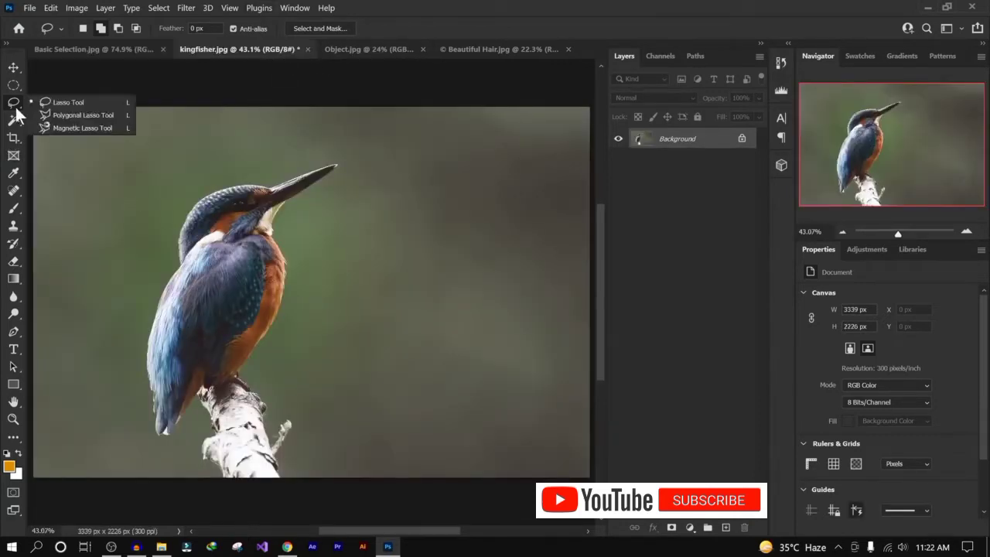
left_click(99, 114)
left_click(73, 48)
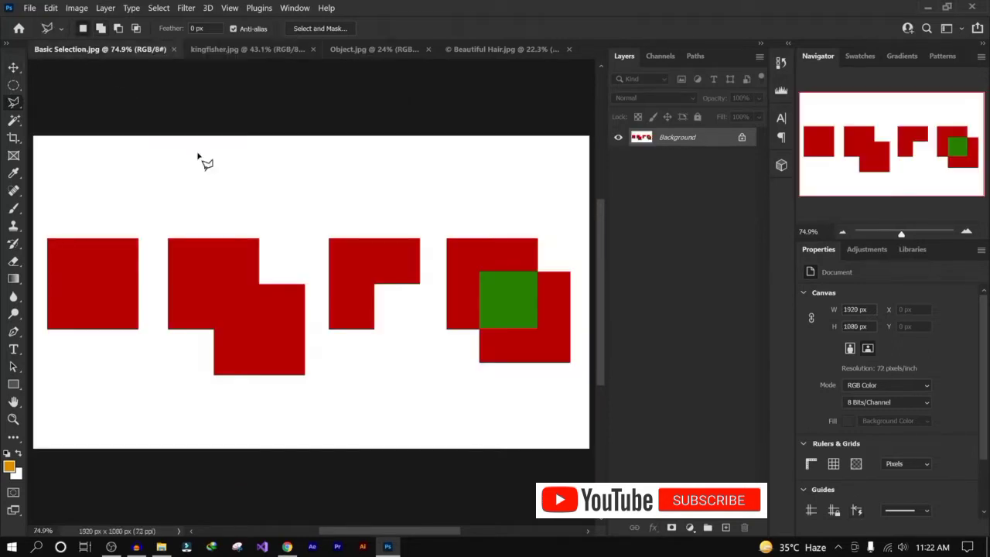
- Zoom the Basic Selection image to 100% and sketch a practice polygonal selection above the squares, then deselect it
scroll(46, 310, "up", 2)
scroll(116, 326, "down", 2)
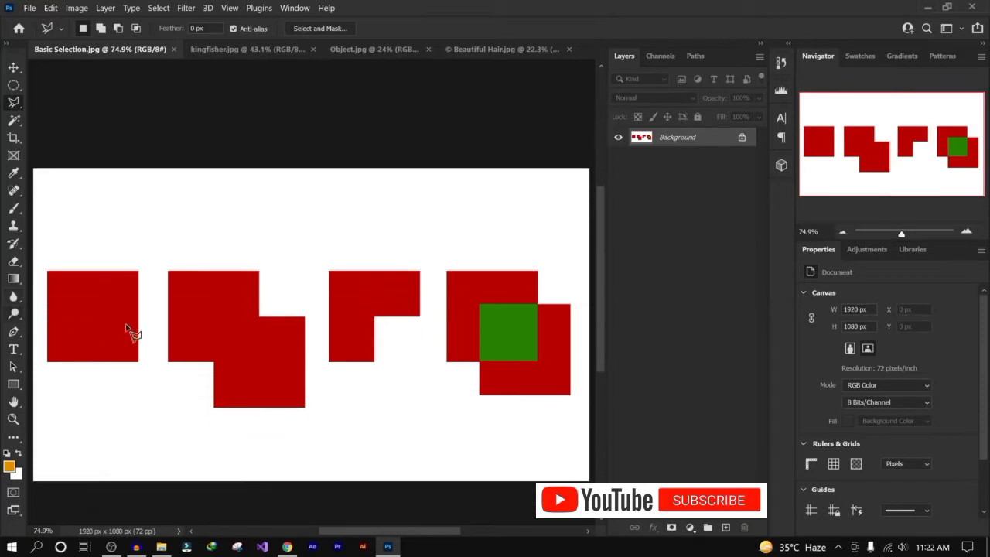
scroll(166, 311, "up", 1)
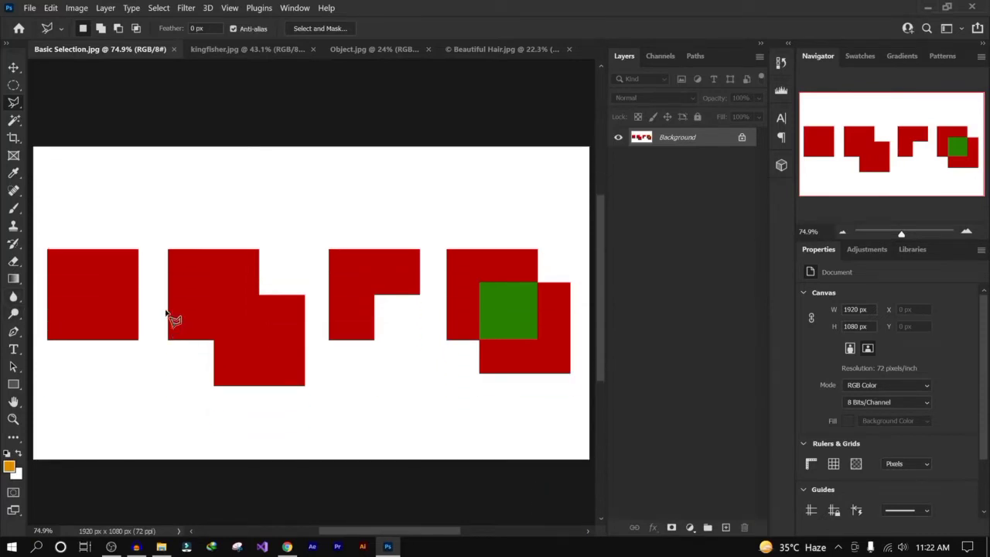
key("ctrl+plus")
key("ctrl+plus")
key("ctrl+plus")
key("ctrl+minus")
key("ctrl+minus")
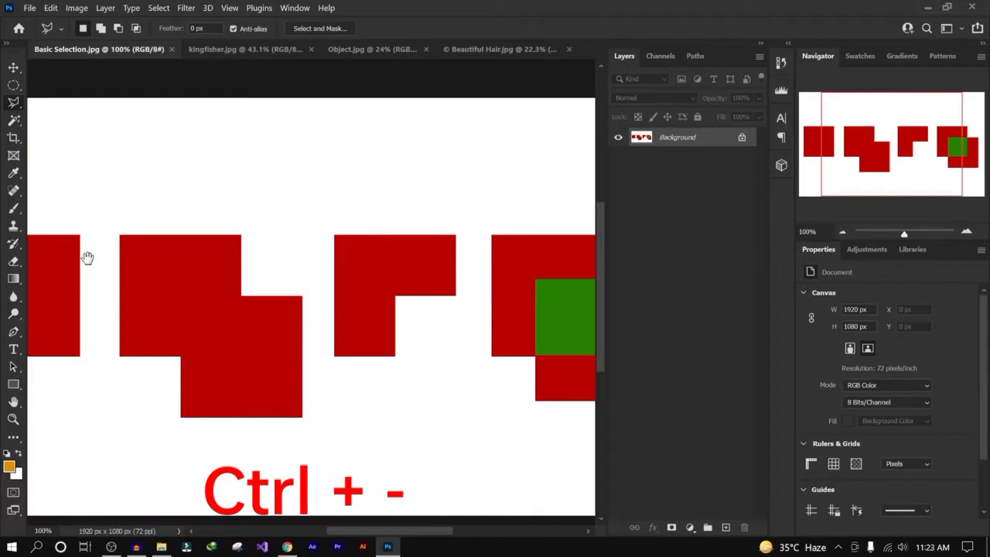
left_click_drag(87, 257, 285, 256)
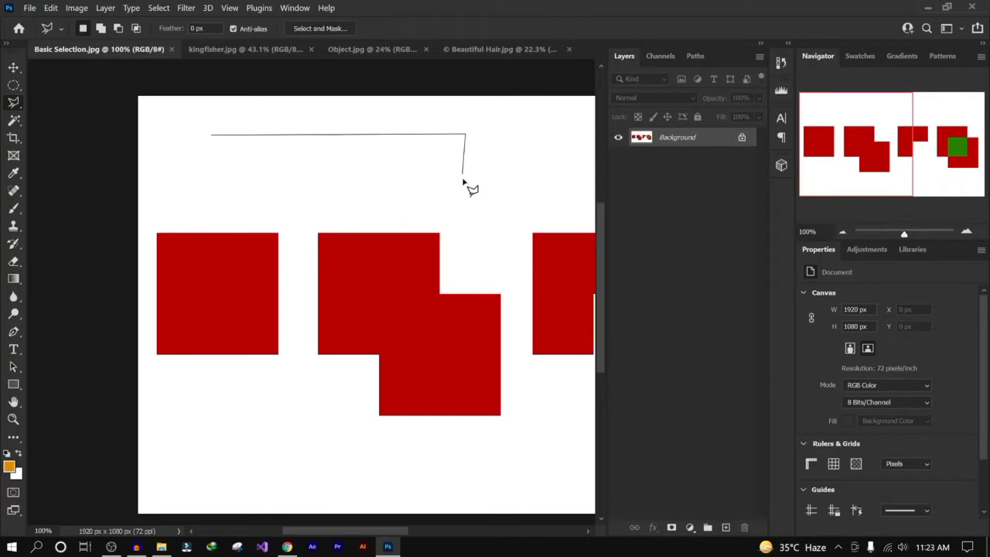
left_click(299, 206)
left_click(213, 176)
left_click(214, 139)
key("ctrl+d")
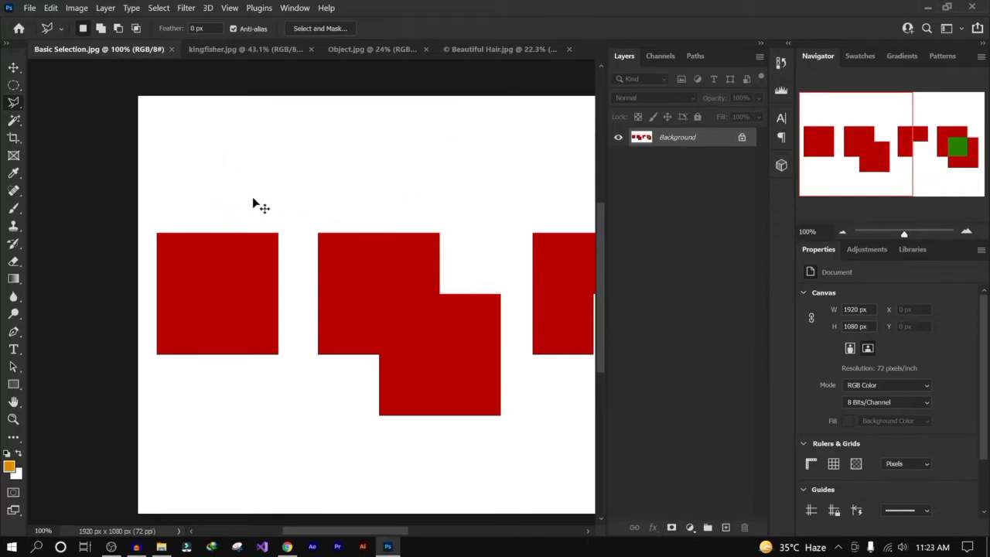
- Select the first red square with the Polygonal Lasso by placing points at its four corners and closing the shape
left_click(156, 233)
left_click(279, 234)
left_click(278, 355)
left_click(156, 356)
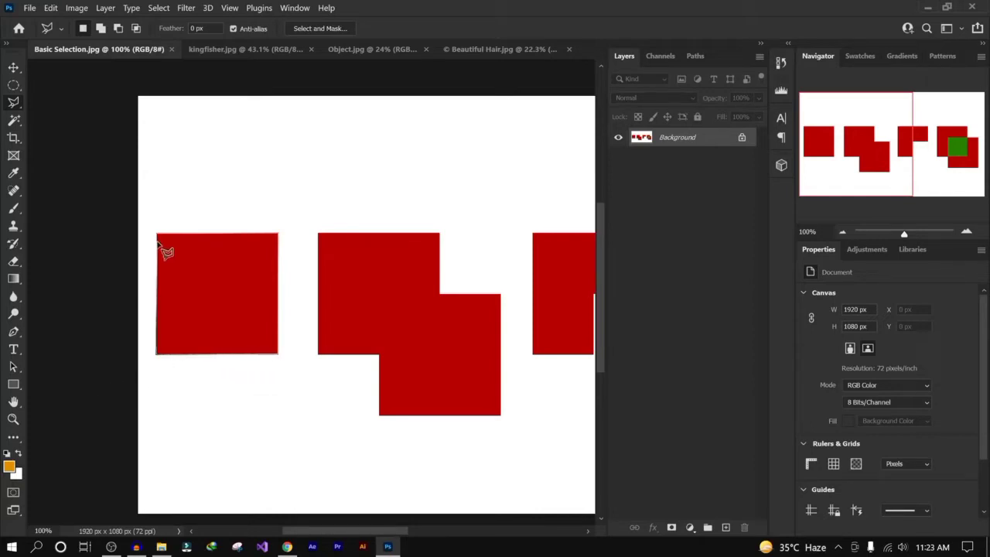
left_click(157, 235)
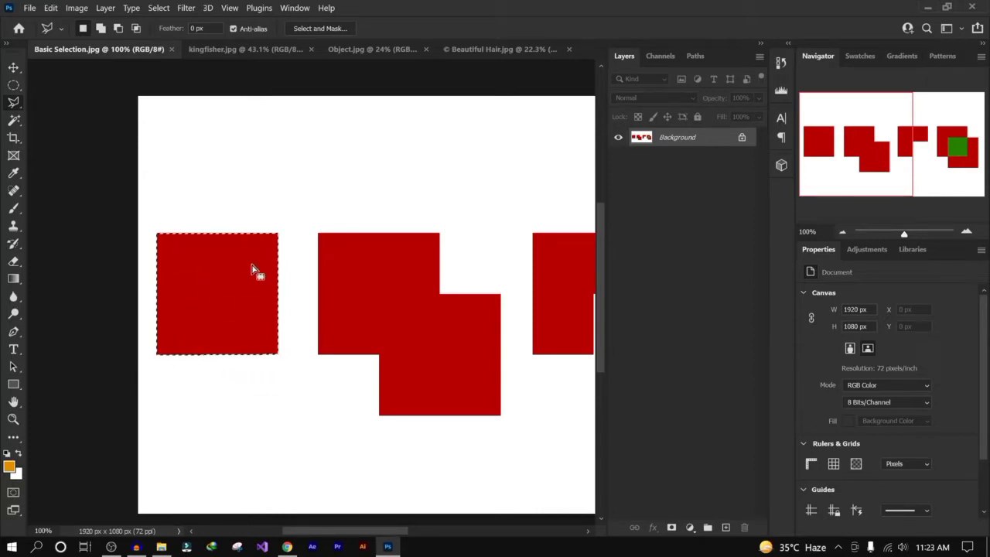
- Trace the stepped second red shape with the Polygonal Lasso to select it, then deselect
left_click(318, 233)
left_click(379, 416)
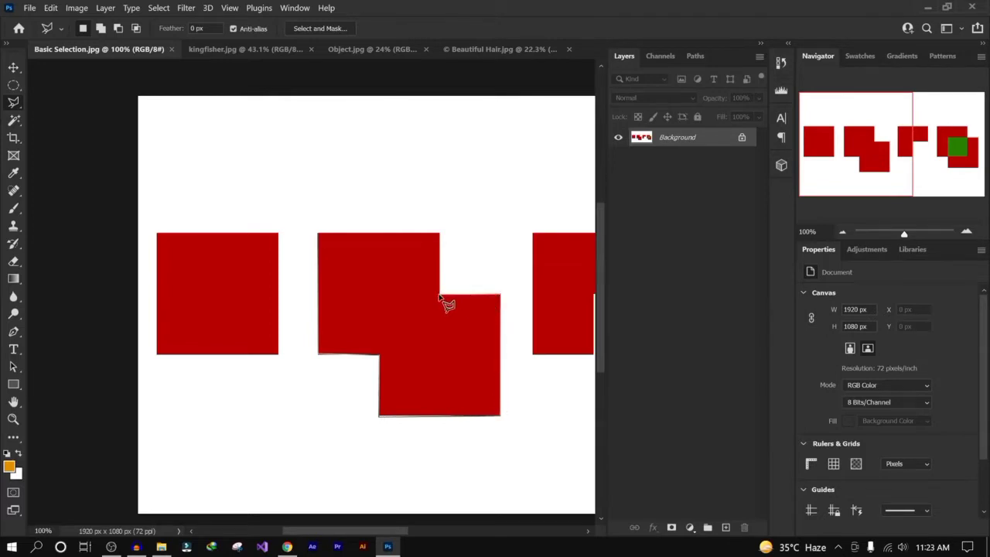
left_click(441, 233)
left_click(319, 234)
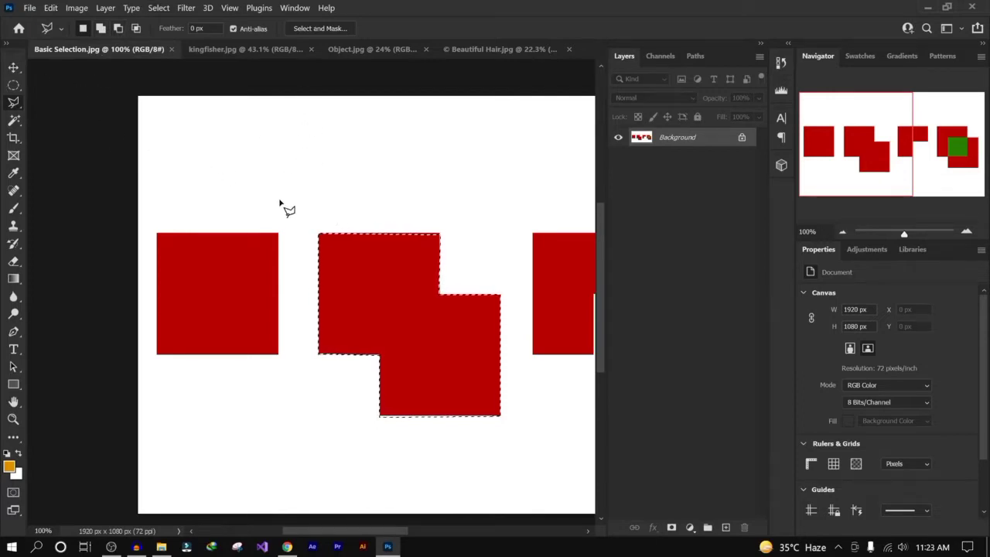
key("ctrl+d")
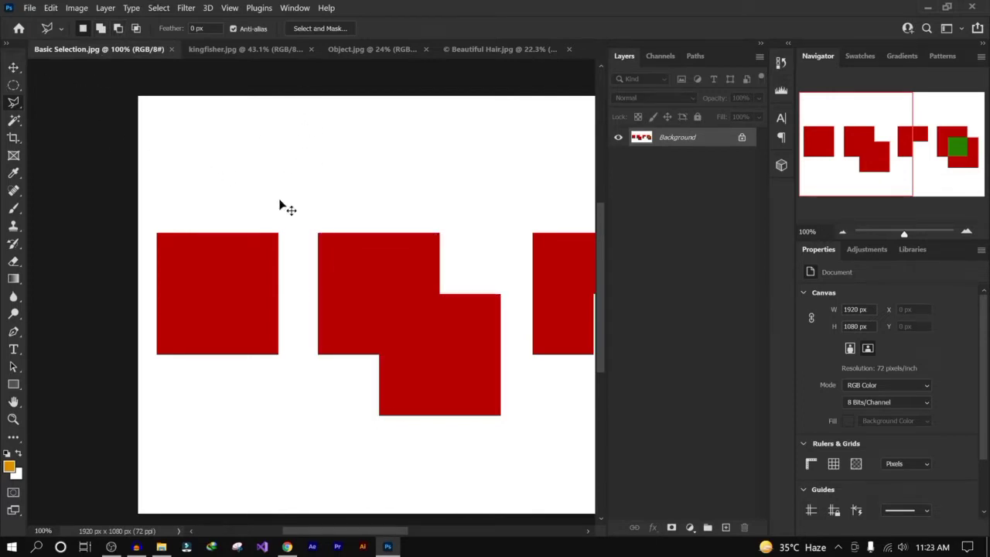
- Switch to the Magnetic Lasso Tool and select the first red square by tracing its edge from the corner
right_click(14, 105)
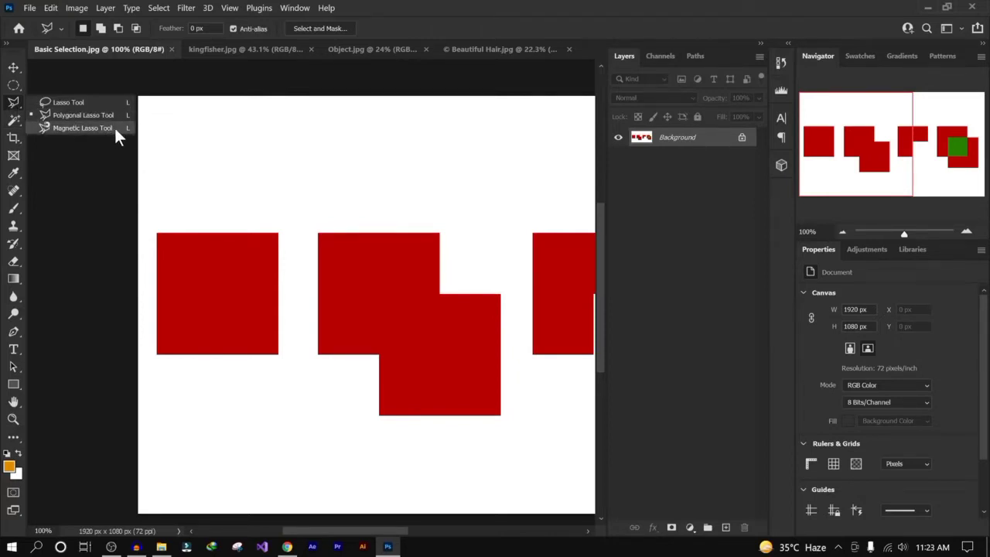
left_click(71, 128)
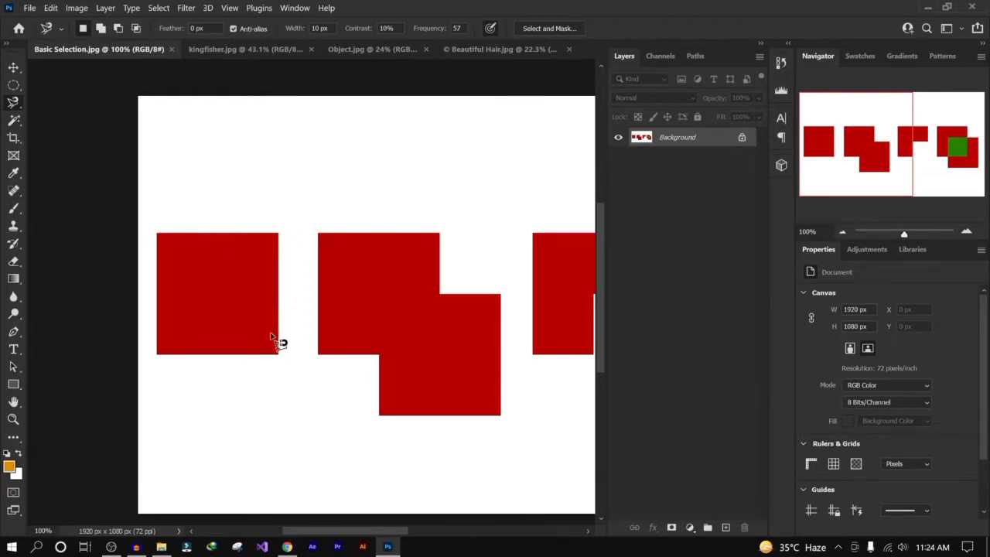
left_click(156, 232)
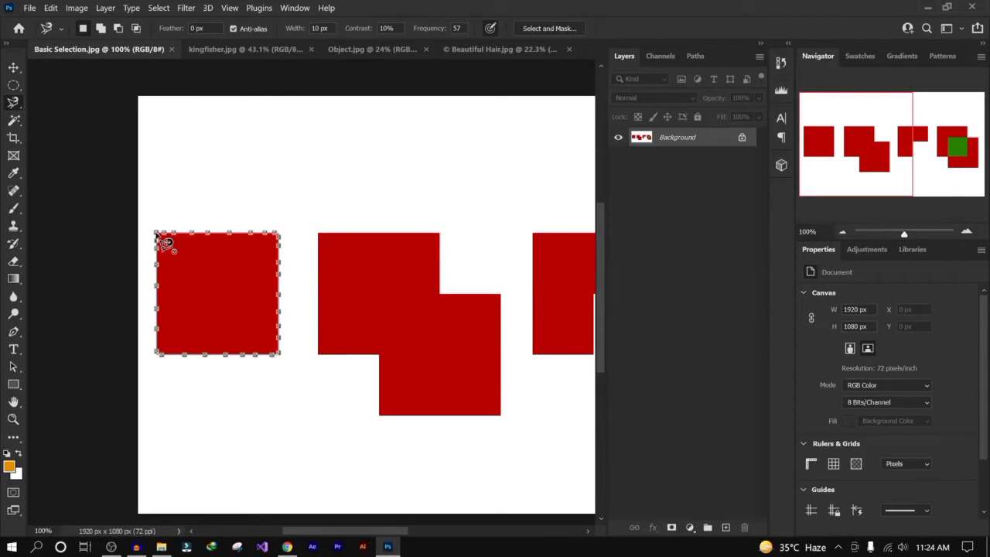
left_click(158, 235)
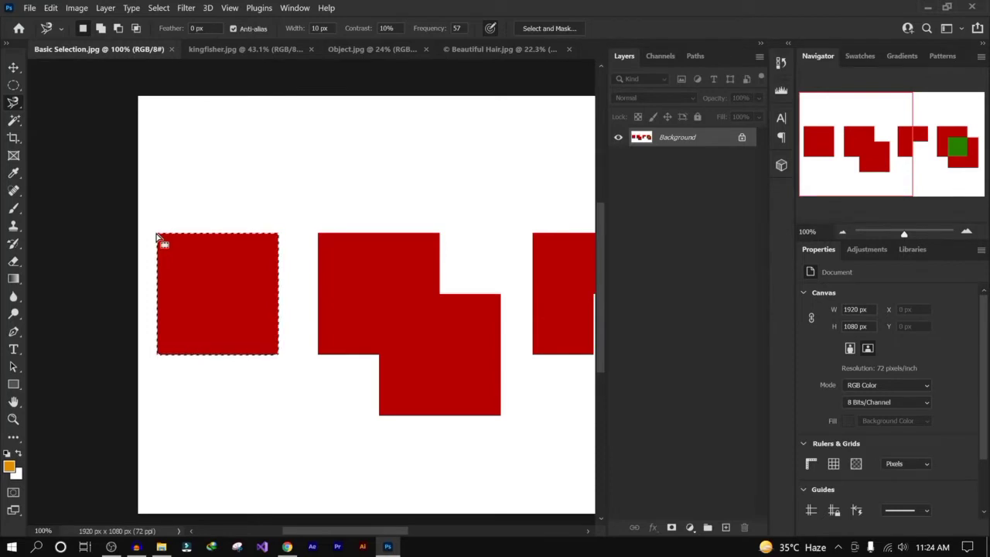
- Switch back to the Polygonal Lasso, deselect, and reselect the first red square by its four corners
right_click(22, 97)
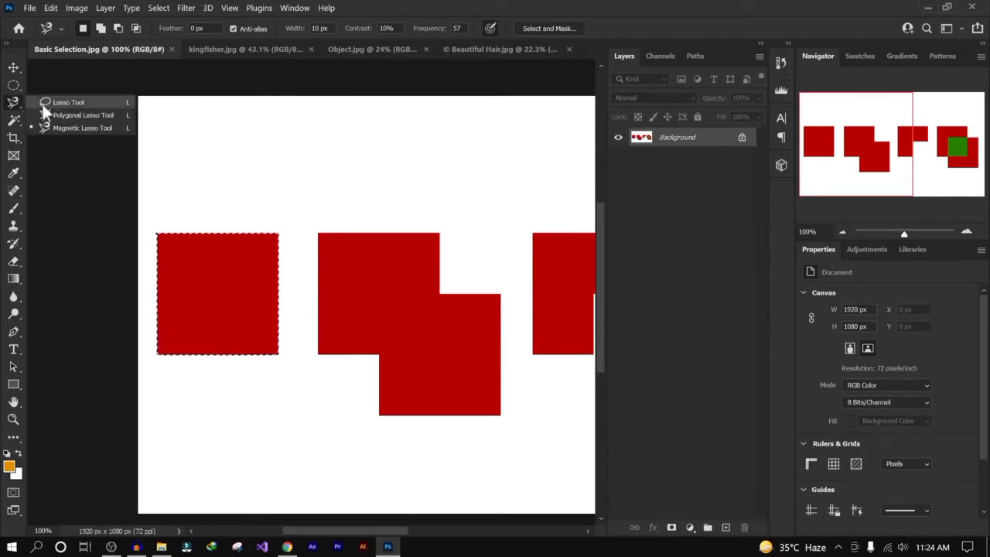
left_click(81, 115)
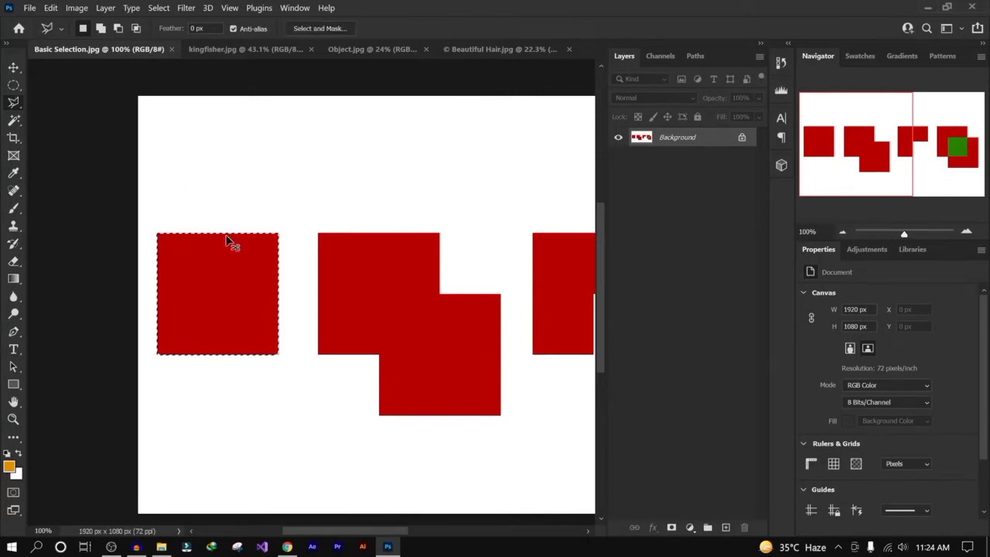
key("ctrl+d")
left_click(156, 232)
left_click(278, 233)
left_click(278, 354)
left_click(156, 354)
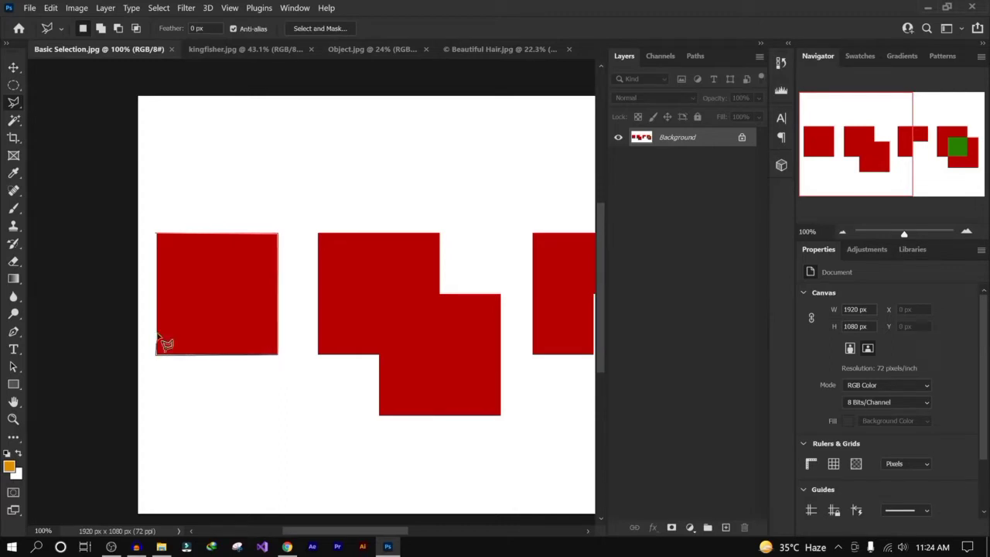
left_click(158, 235)
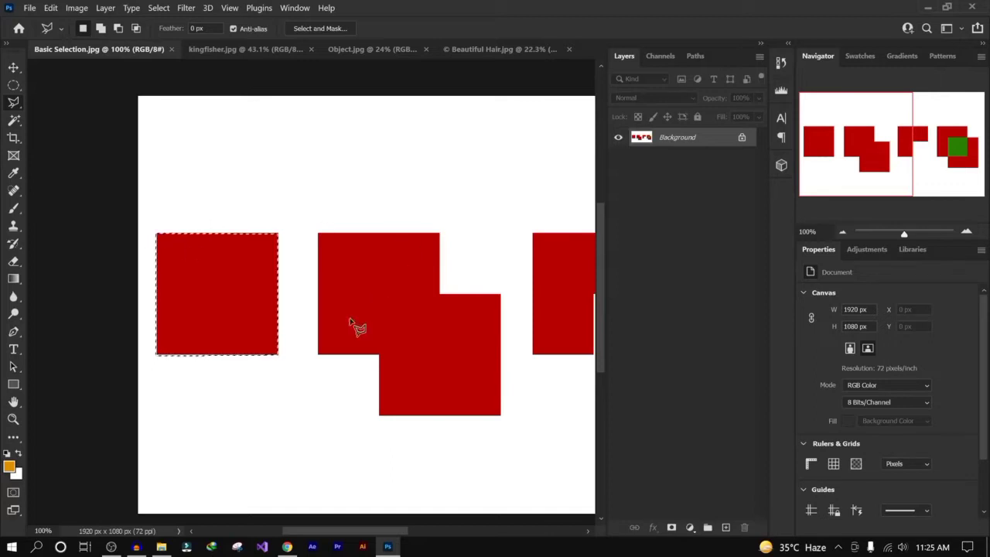
- Try to trace the upper pencil in the Object image with the Polygonal Lasso
right_click(13, 102)
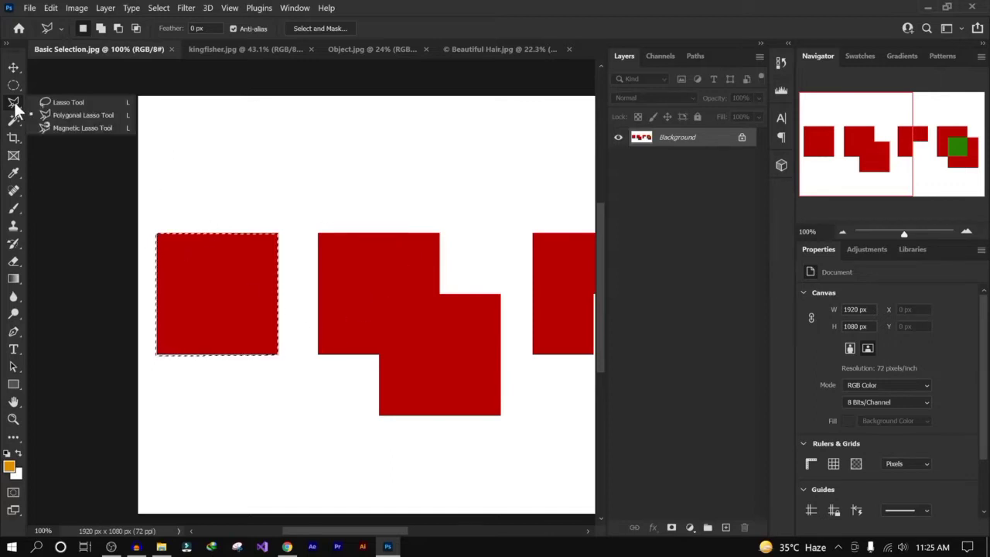
left_click(97, 116)
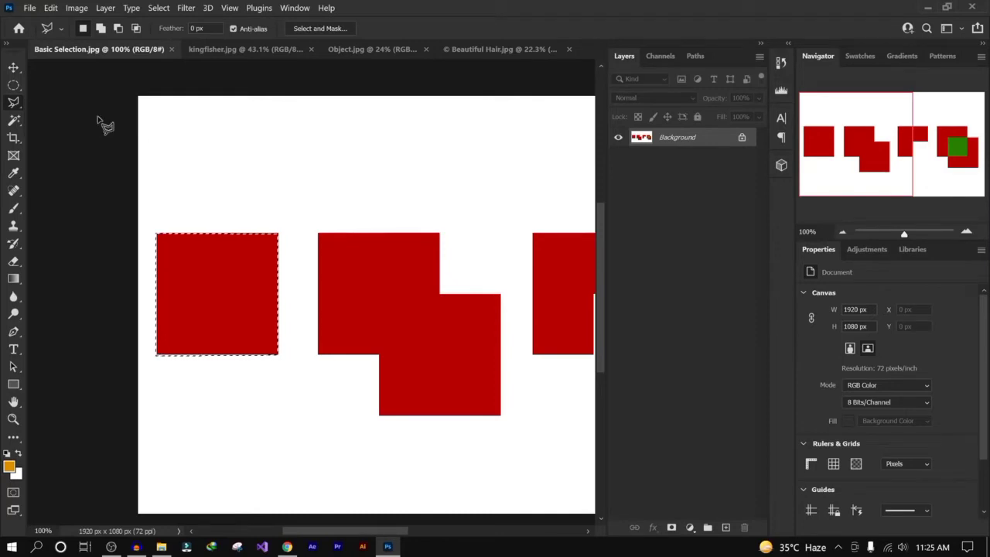
left_click(372, 46)
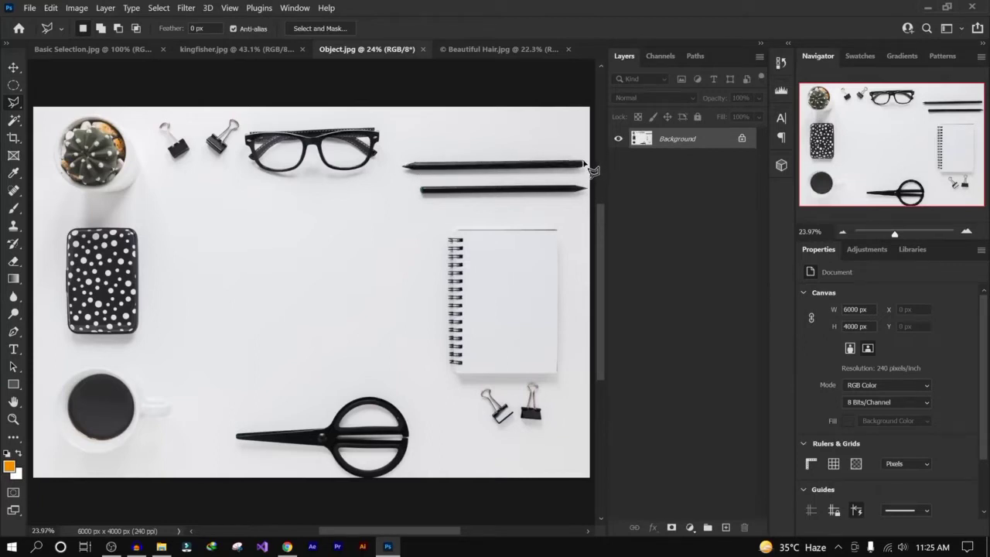
left_click(585, 165)
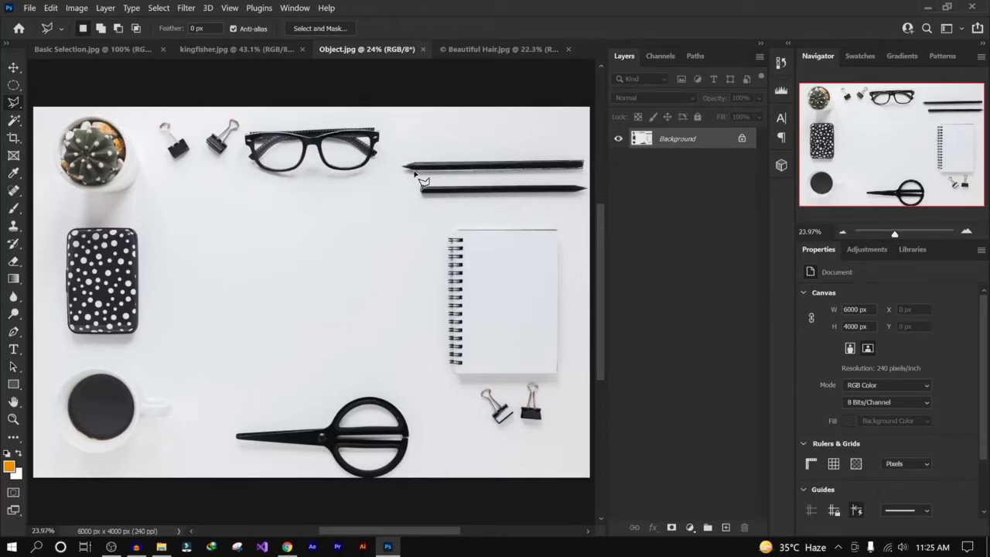
left_click(401, 165)
left_click(582, 165)
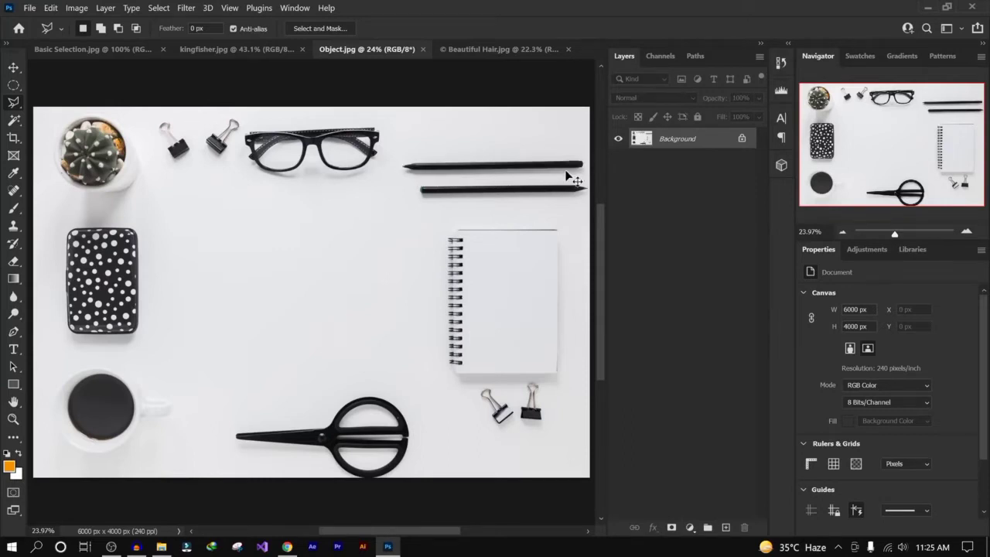
- Try tracing the kingfisher's head toward the beak with the Magnetic Lasso, then remove the points and cancel the path
left_click(239, 49)
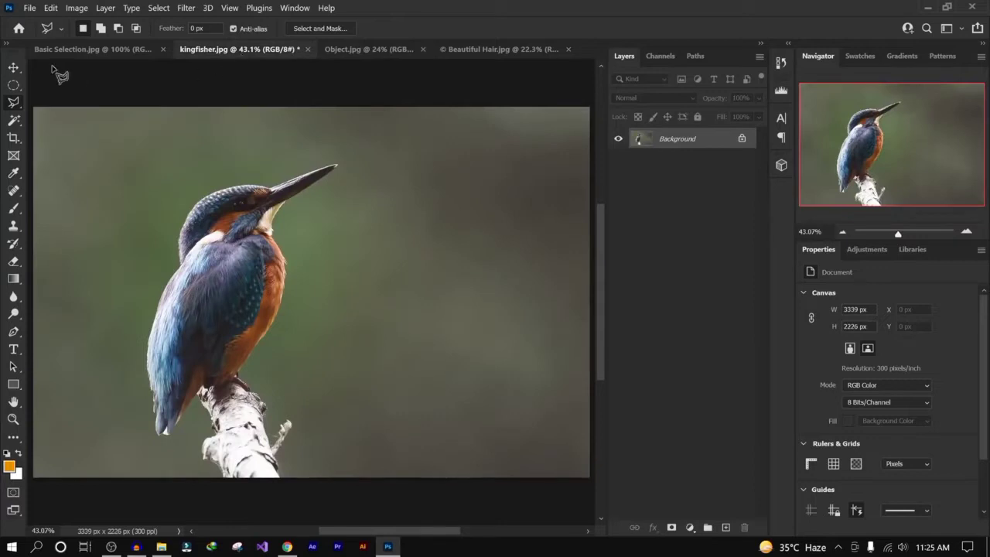
right_click(15, 105)
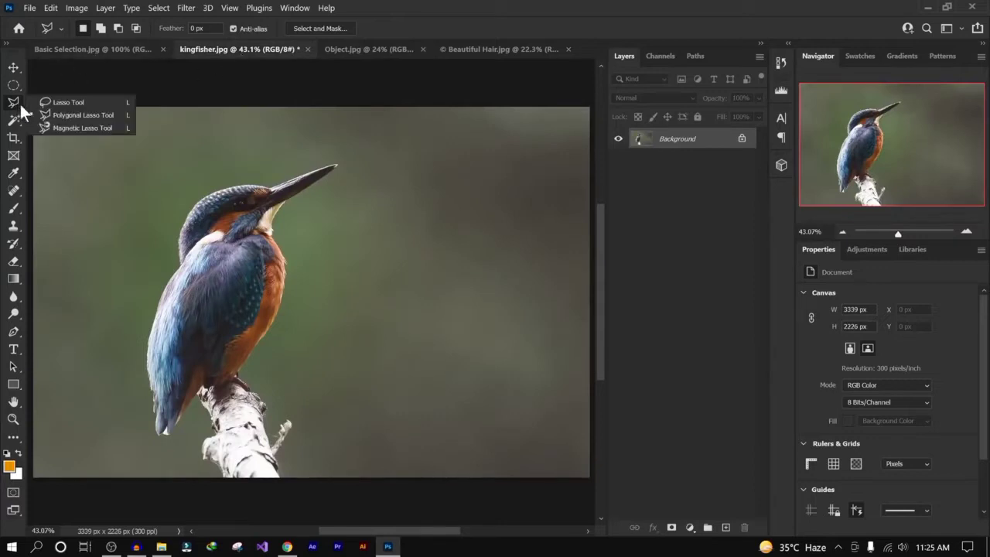
left_click(103, 128)
left_click(180, 263)
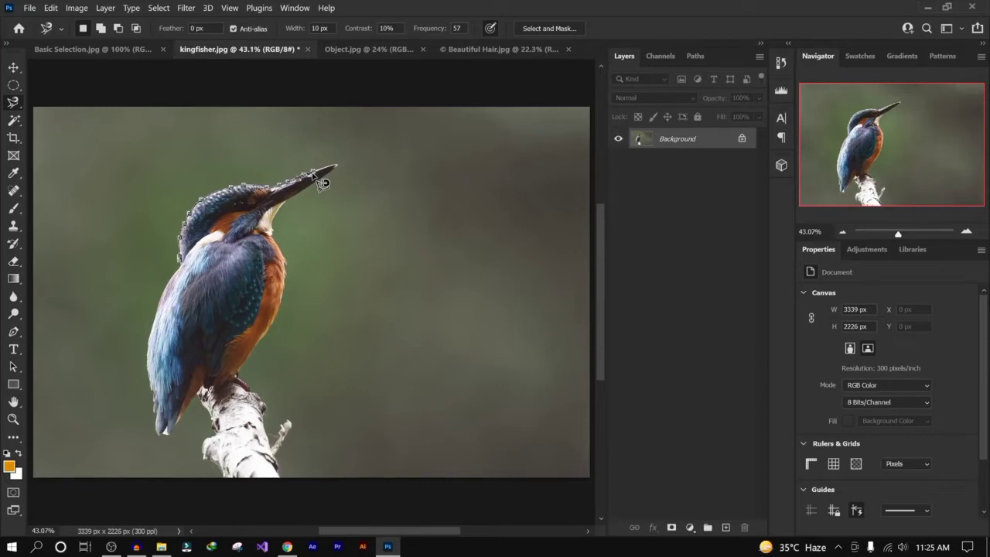
key("BackSpace")
key("BackSpace")
key("BackSpace")
key("BackSpace")
key("BackSpace")
key("BackSpace")
key("BackSpace")
key("BackSpace")
key("BackSpace")
key("BackSpace")
key("BackSpace")
key("BackSpace")
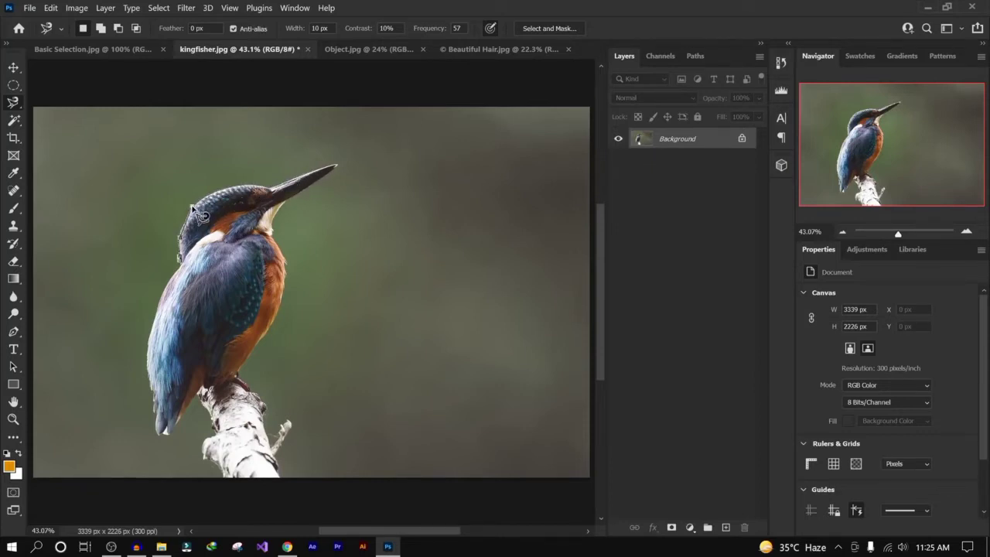
key("BackSpace")
key("Escape")
- Switch to the Polygonal Lasso and draw a five-sided selection in the background right of the kingfisher's beak, then deselect it
right_click(17, 109)
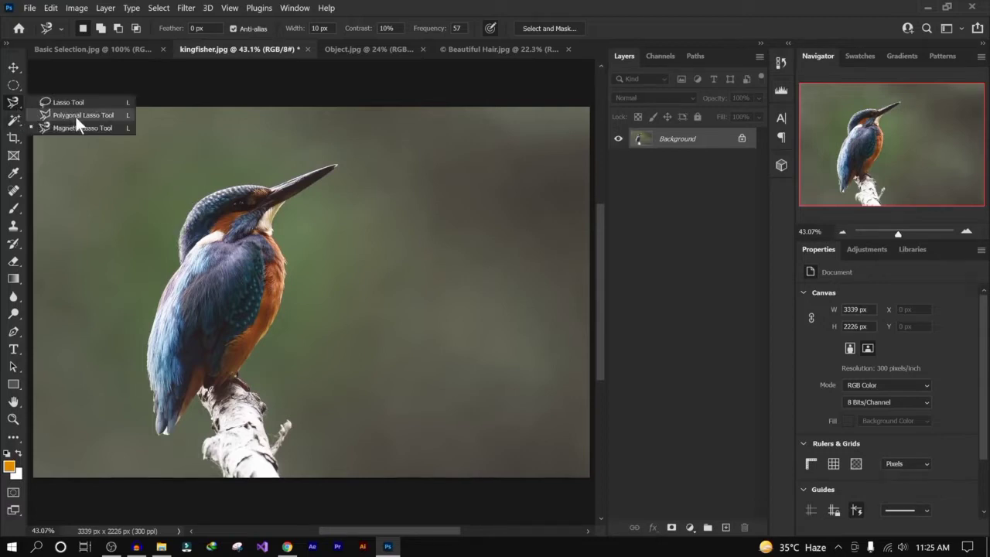
left_click(77, 116)
left_click(383, 168)
left_click(512, 175)
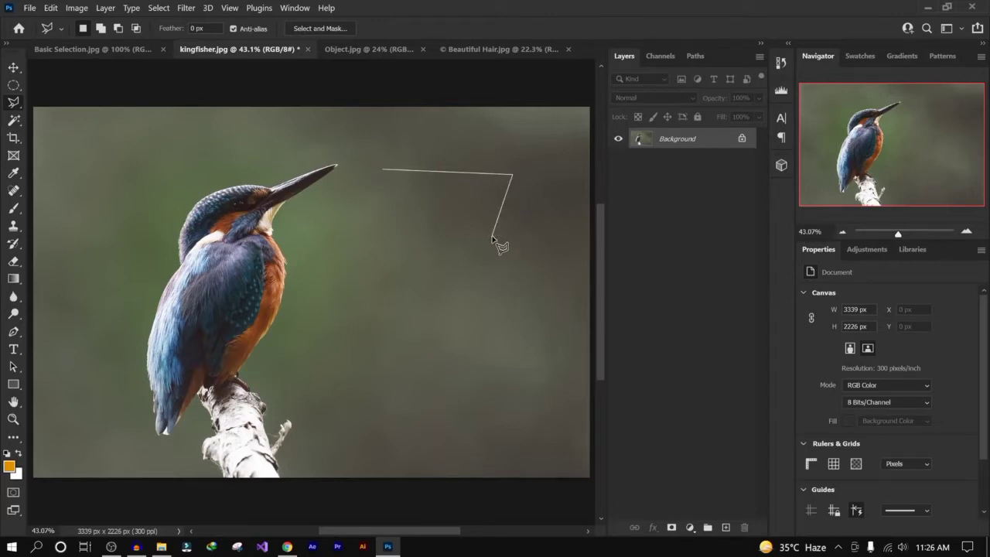
key("BackSpace")
left_click(457, 167)
left_click(505, 214)
left_click(445, 254)
left_click(331, 231)
left_click(356, 180)
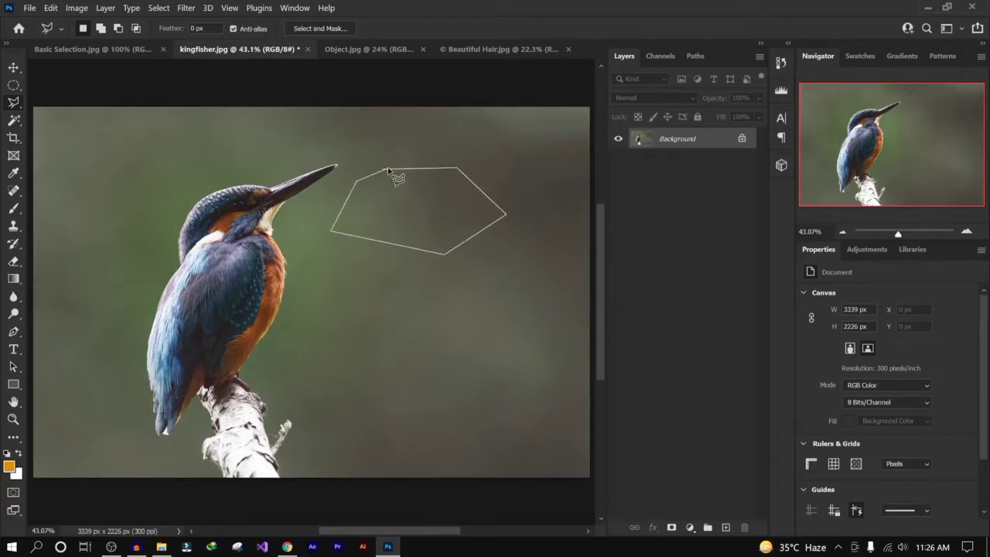
key("Return")
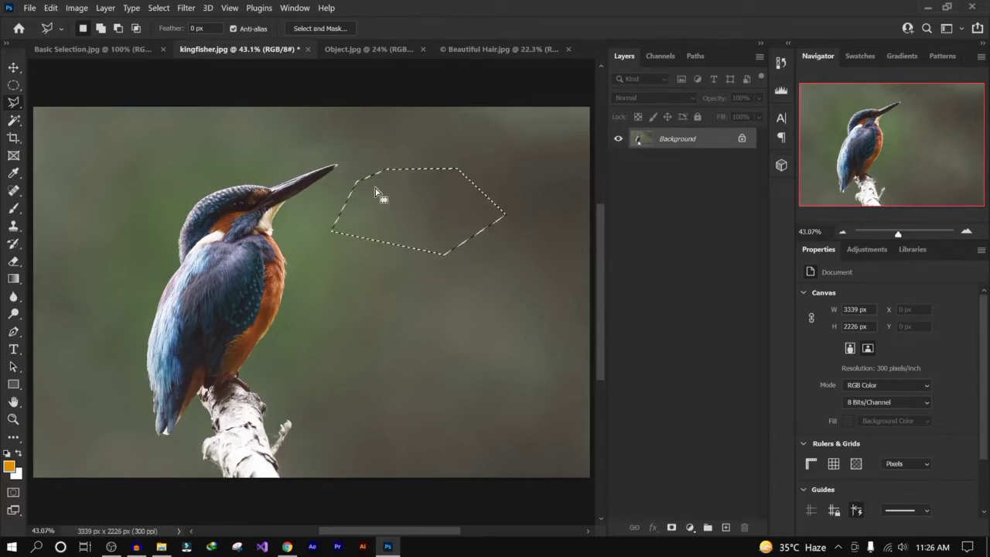
key("ctrl+d")
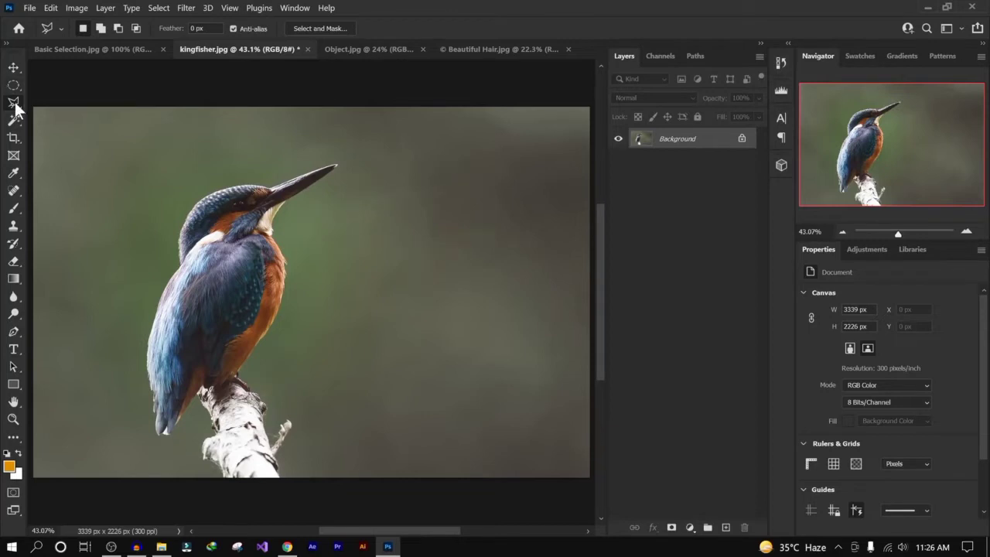
- Switch to the Object Selection Tool, drag a box around the kingfisher to select it, and deselect
right_click(14, 103)
left_click(83, 126)
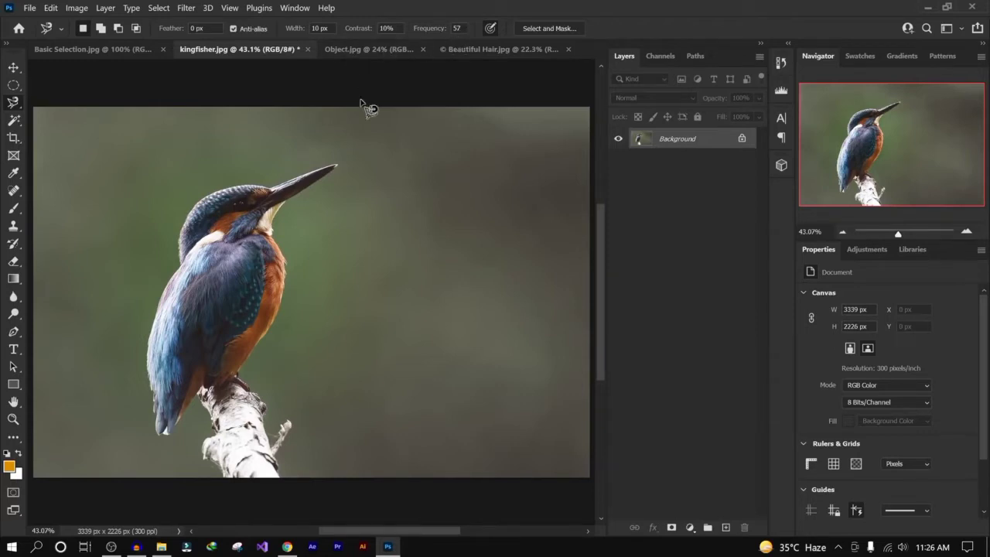
right_click(15, 104)
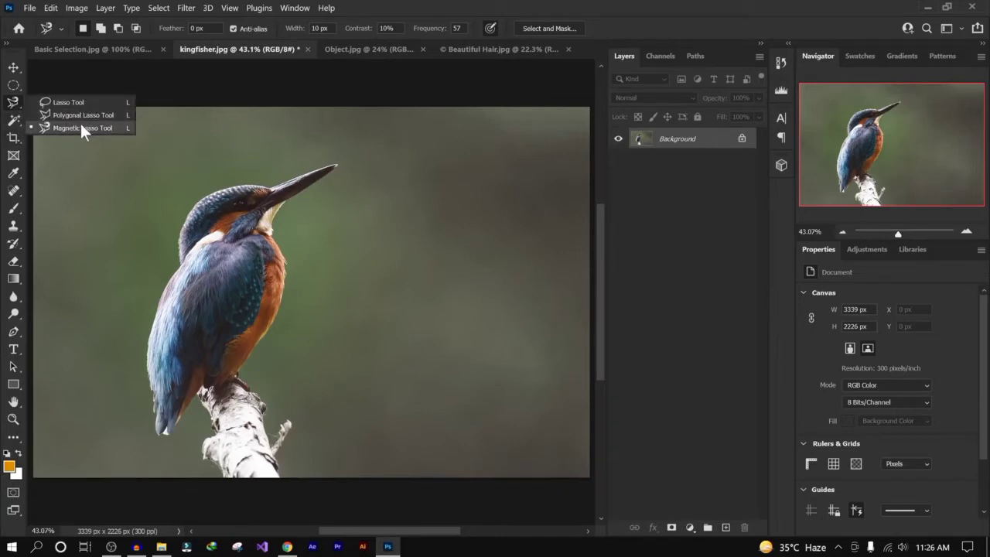
left_click(15, 120)
right_click(15, 120)
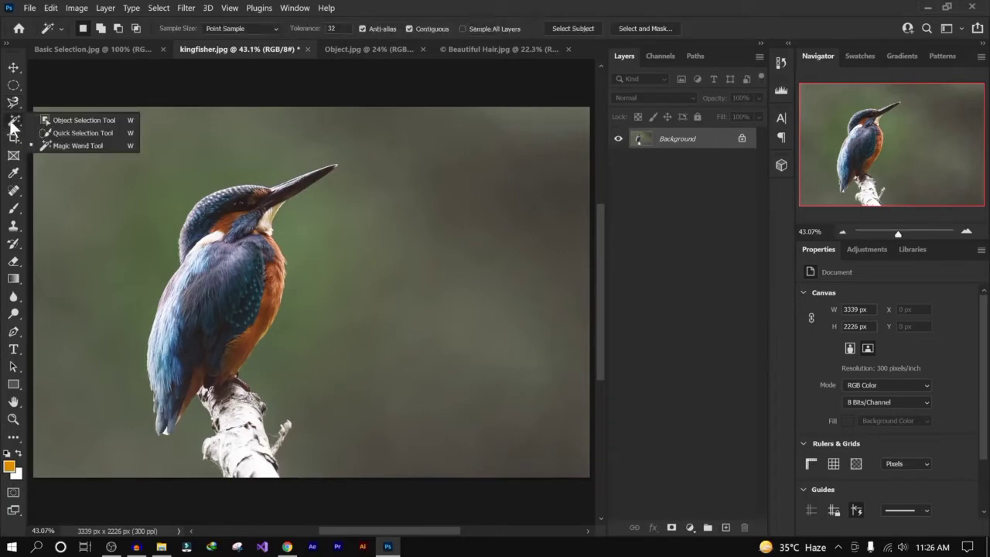
left_click(99, 120)
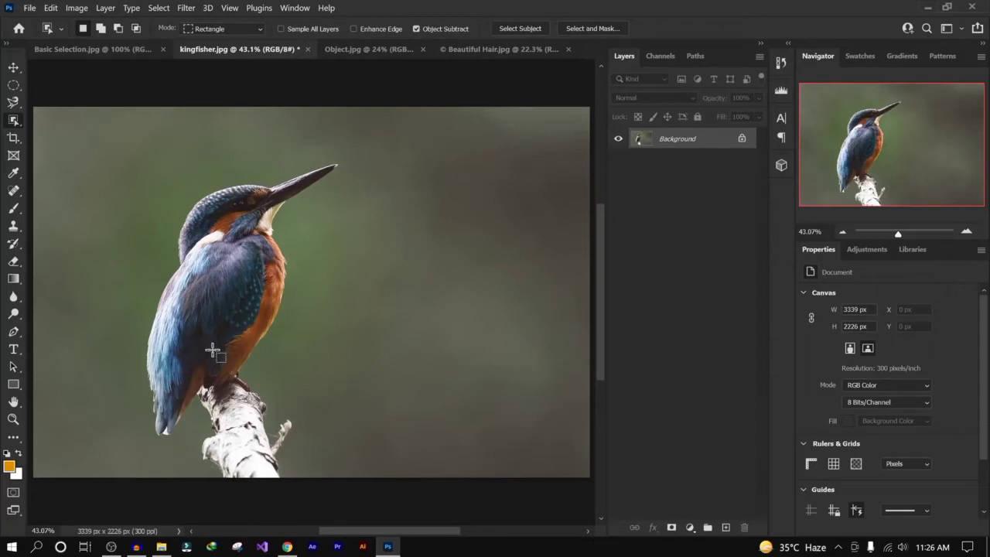
right_click(13, 122)
left_click_drag(86, 133, 376, 480)
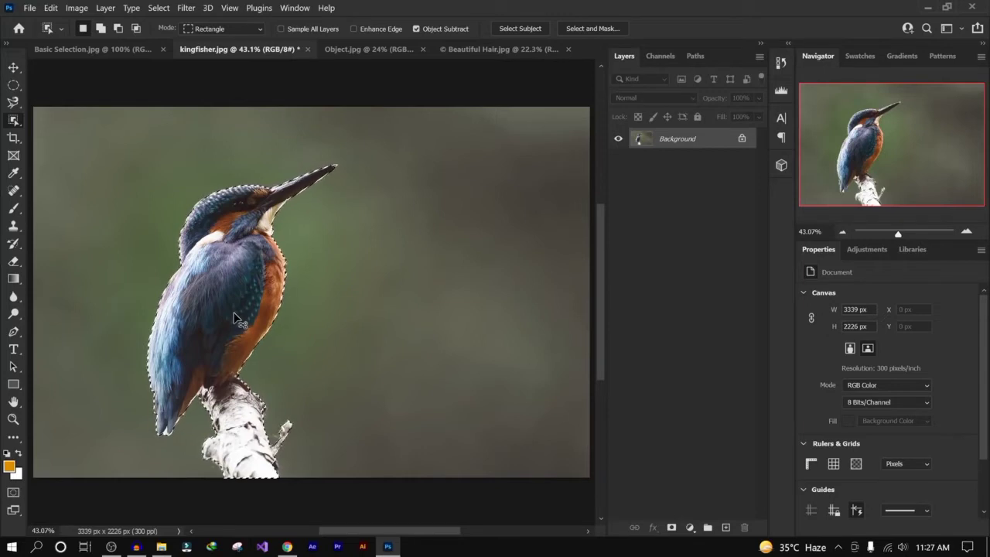
key("ctrl+d")
- Set the Object Selection Tool to Rectangle mode, box-select the kingfisher and its branch, and deselect
right_click(15, 122)
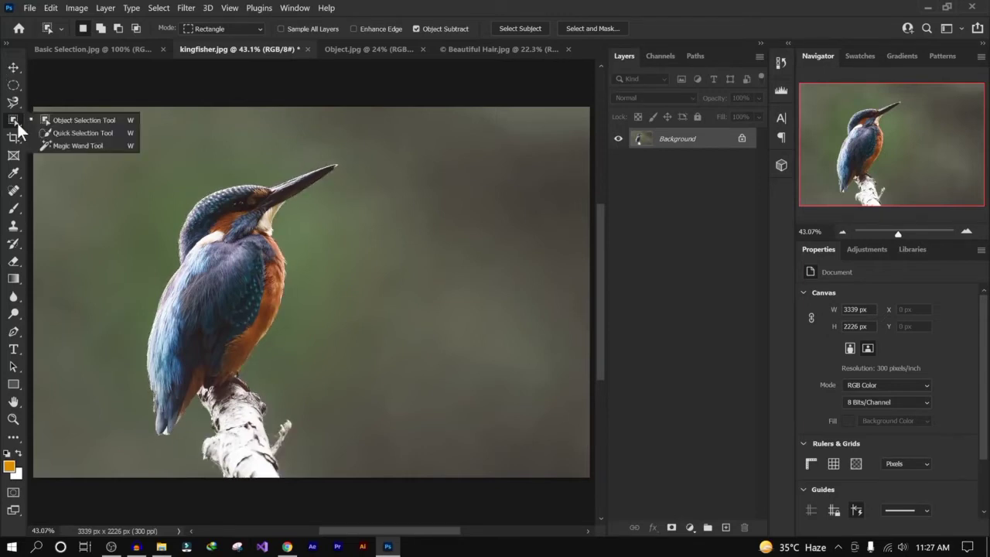
left_click(87, 121)
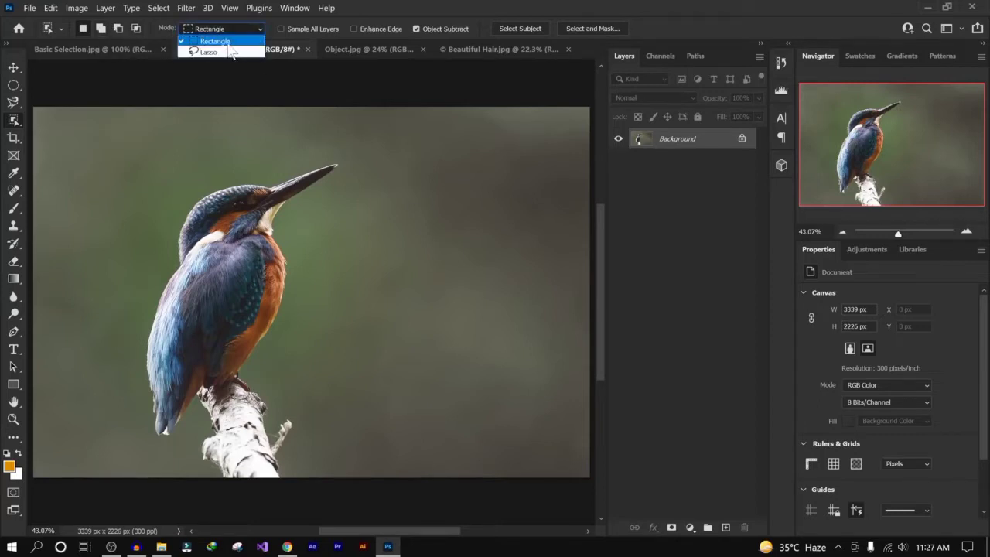
left_click(236, 40)
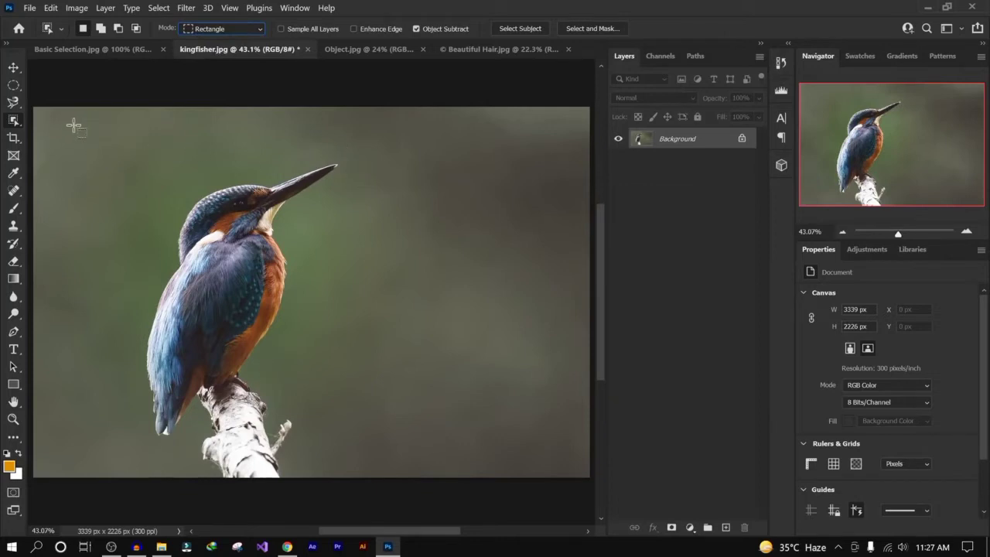
left_click_drag(86, 125, 371, 477)
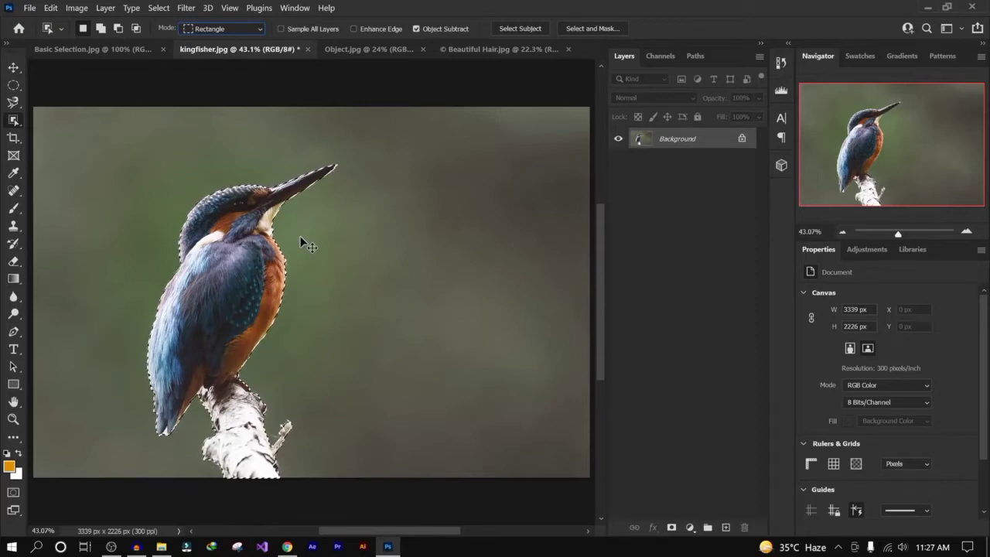
key("ctrl+d")
- Switch the Object Selection mode to Lasso, loosely trace around the kingfisher to select it, and deselect
left_click(215, 27)
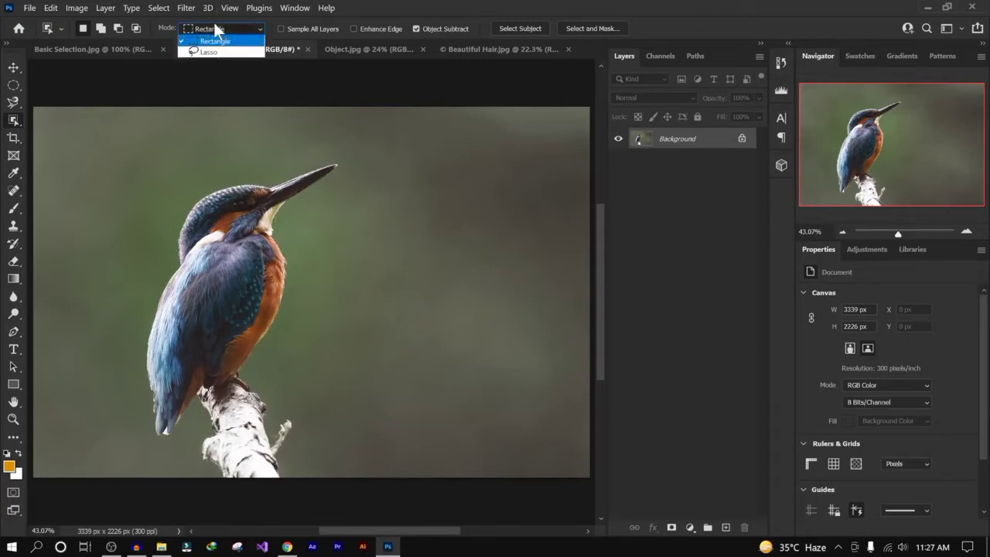
left_click(217, 51)
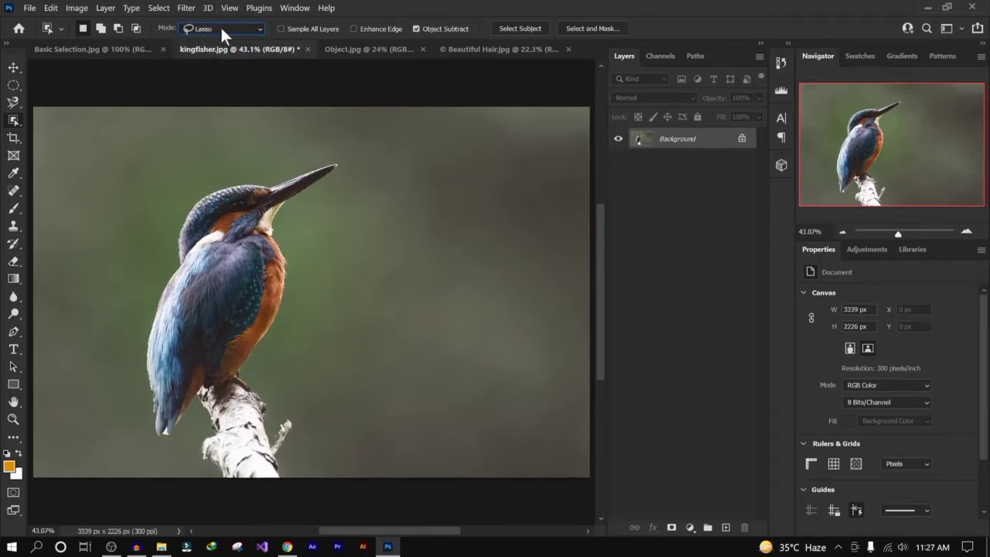
left_click(13, 101)
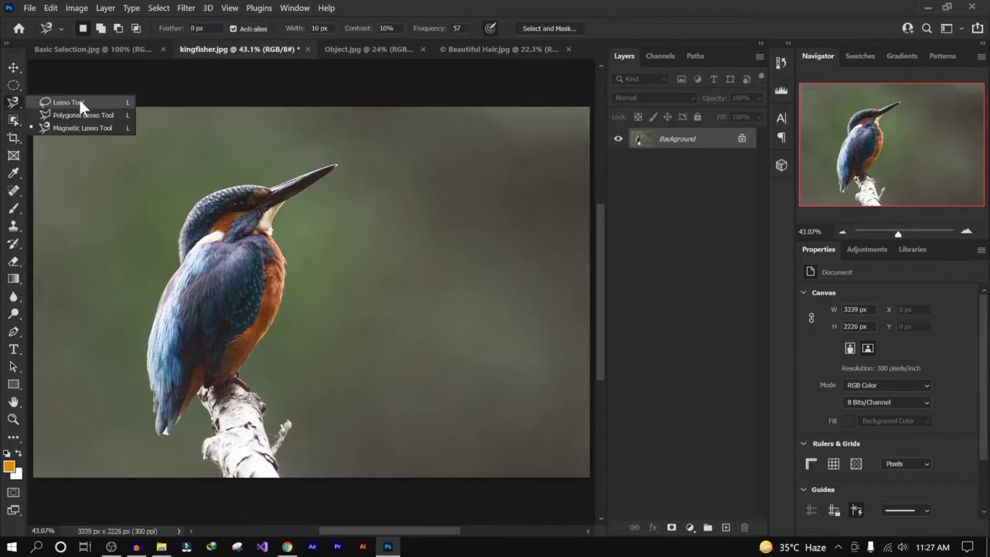
left_click(13, 120)
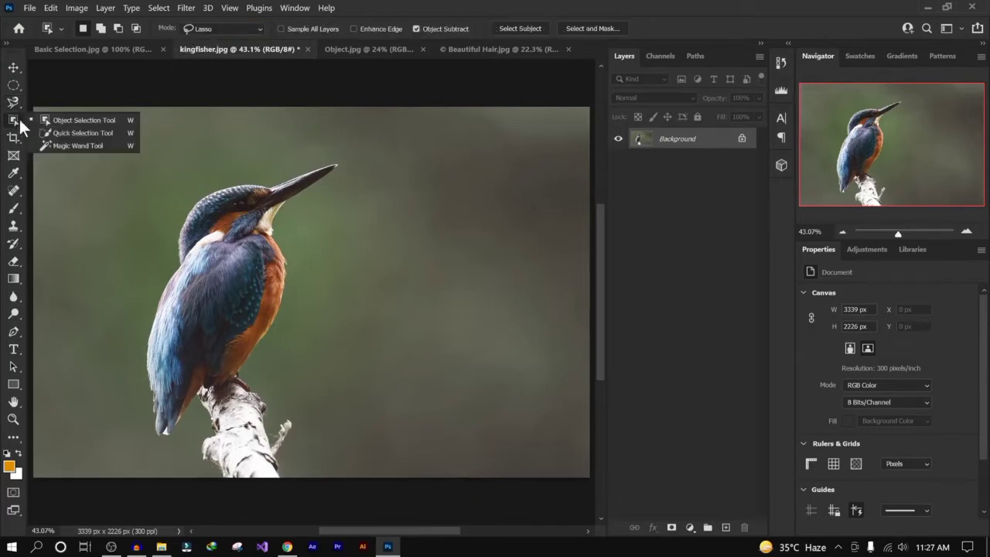
left_click(81, 119)
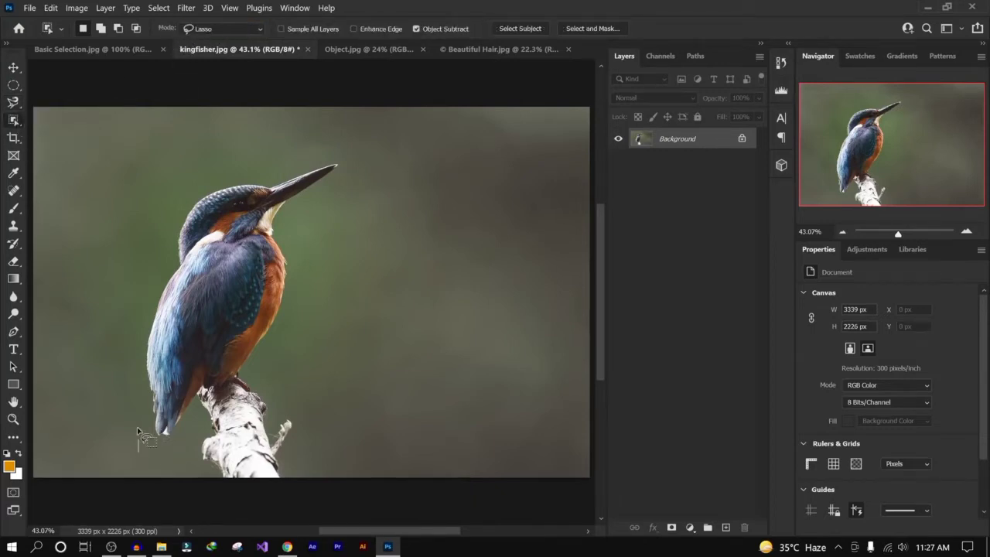
mouse_move(139, 451)
left_mouse_down()
mouse_move(146, 275)
mouse_move(164, 224)
mouse_move(225, 177)
mouse_move(344, 154)
mouse_move(347, 196)
mouse_move(299, 261)
mouse_move(296, 318)
mouse_move(274, 358)
mouse_move(306, 455)
mouse_move(303, 480)
mouse_move(158, 479)
mouse_move(138, 454)
left_mouse_up()
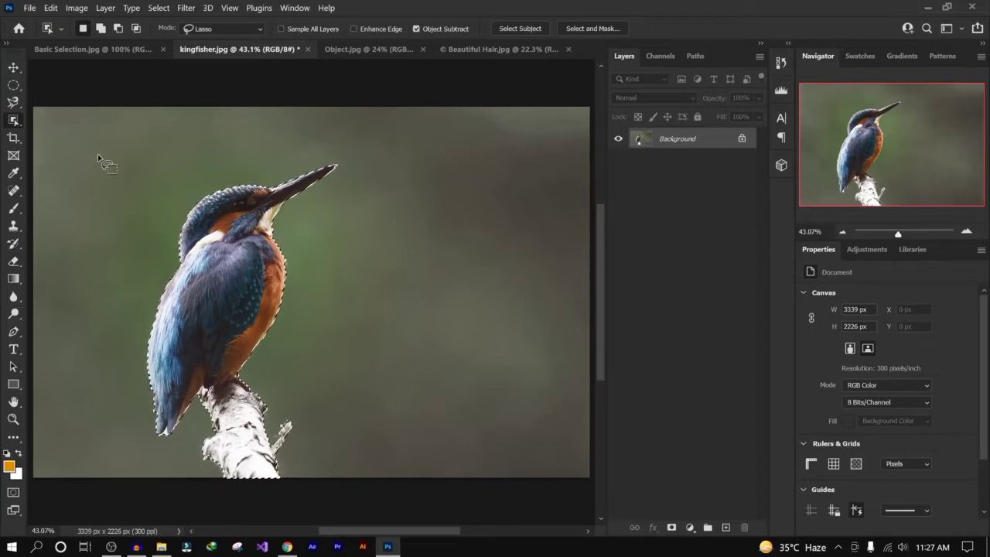
left_click(368, 160)
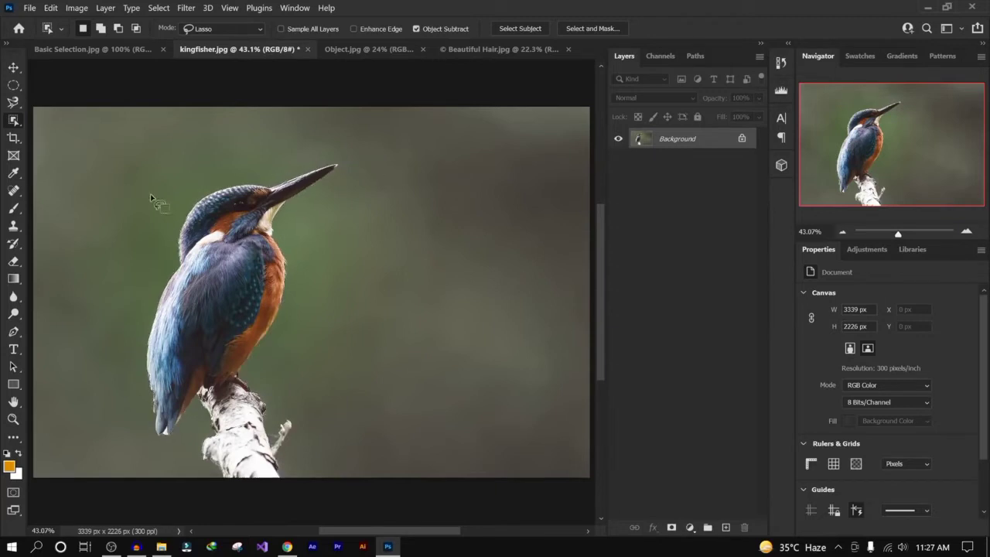
- Select the kingfisher with Select Subject and copy the selection to a new layer
left_click(519, 29)
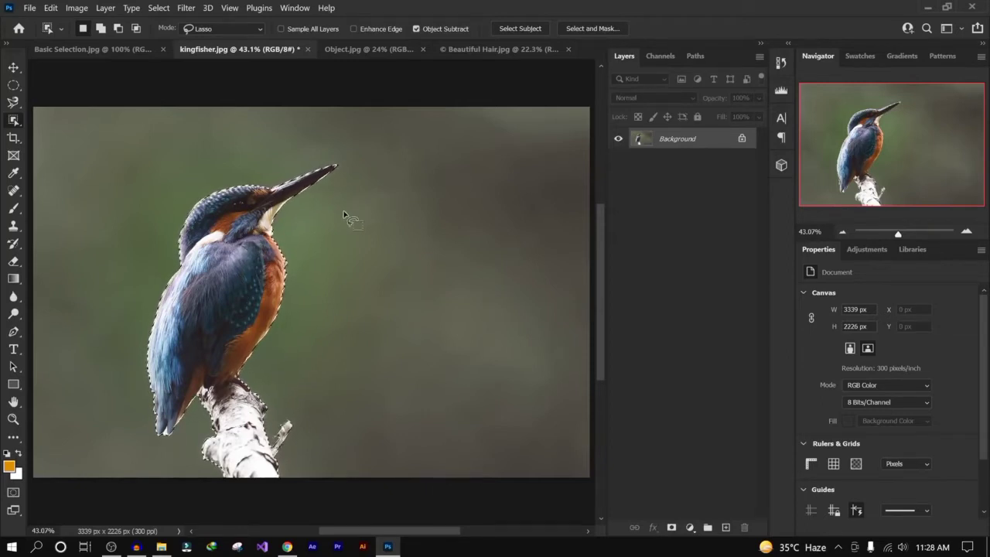
right_click(229, 263)
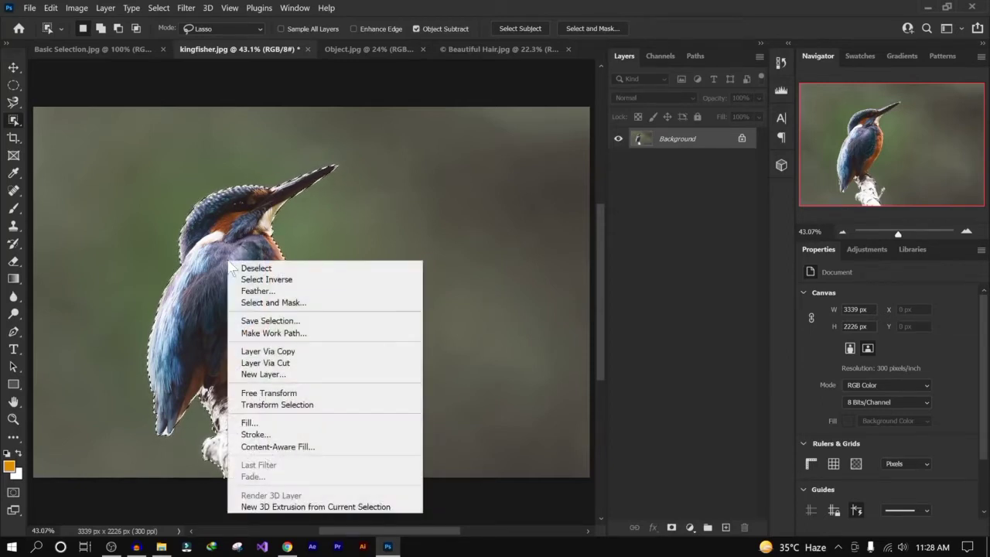
left_click(331, 358)
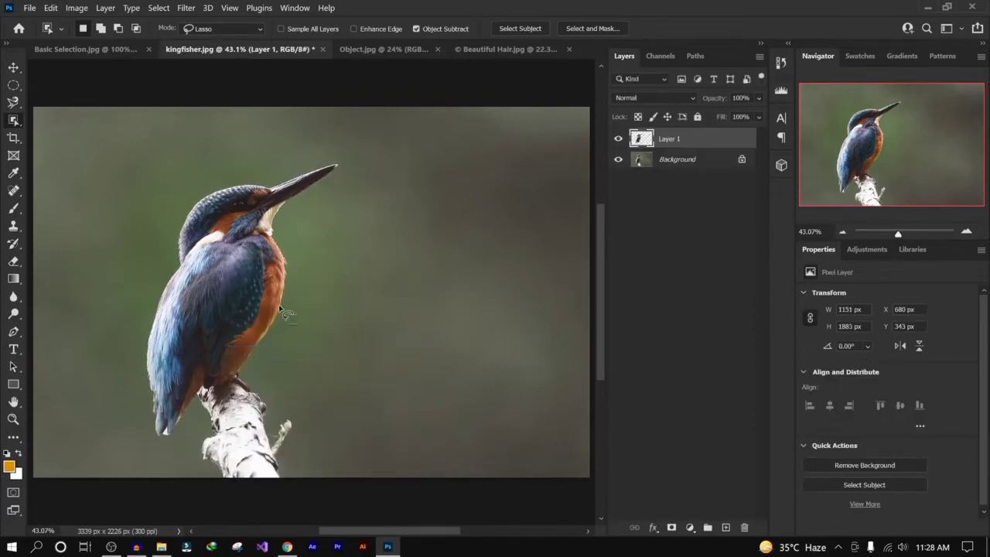
- Hide the Background layer and fill a new layer beneath the kingfisher with the orange foreground colour
left_click(618, 160)
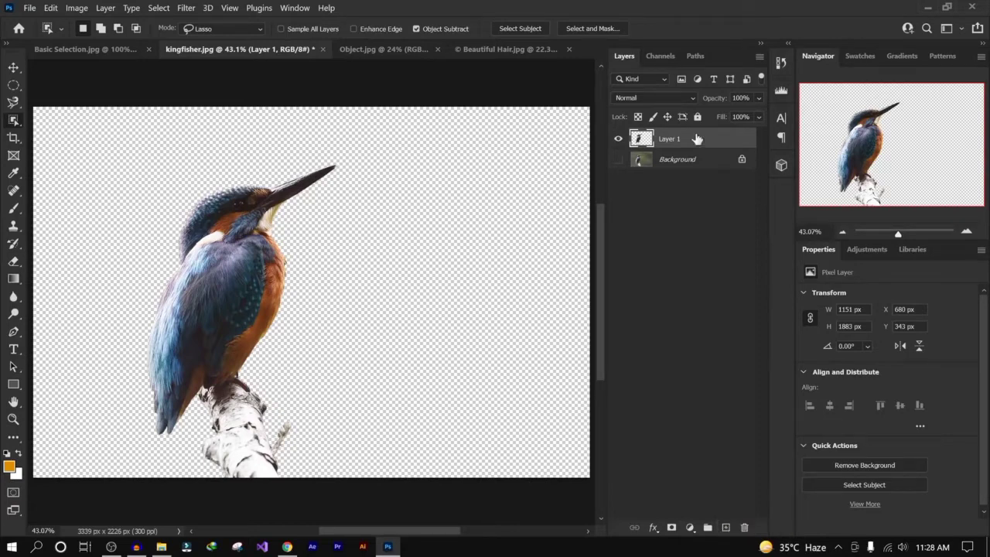
left_click(726, 528, "ctrl")
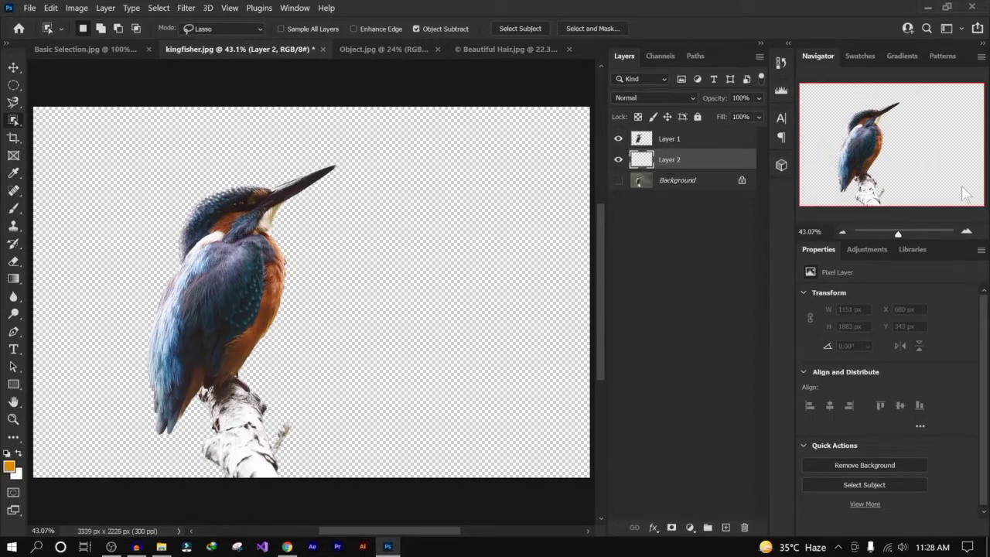
key("alt+BackSpace")
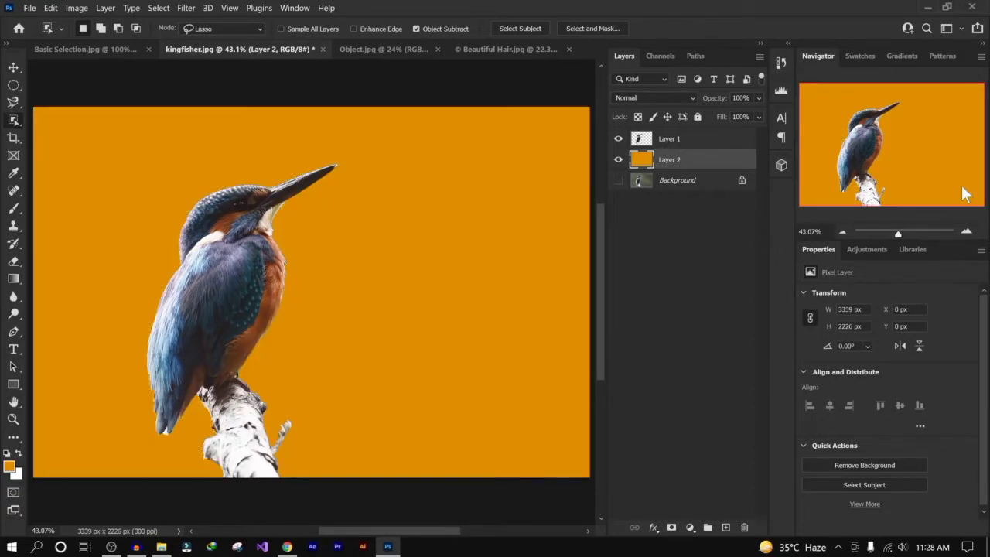
- Hide Layer 1 and Layer 2, then show the Background layer and make it active
right_click(14, 121)
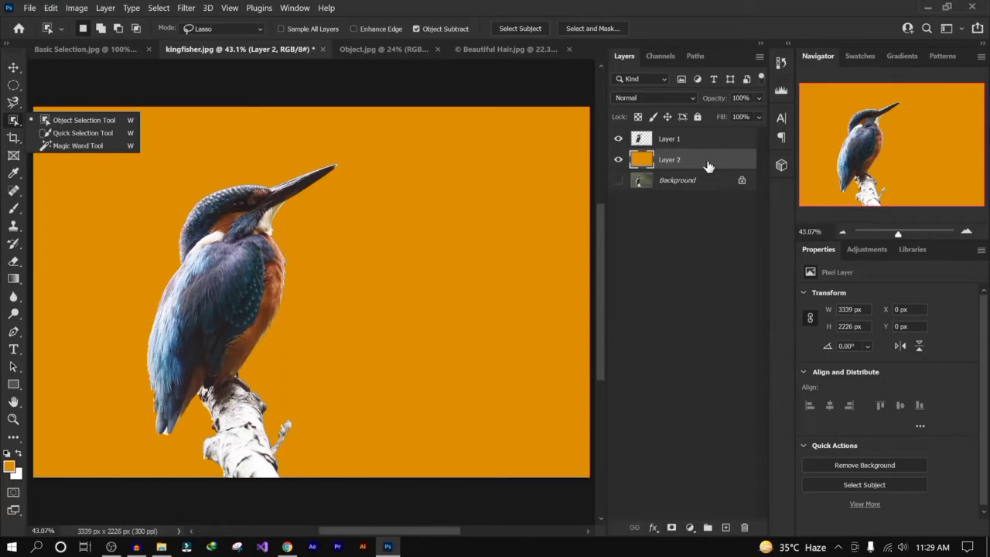
left_click(618, 138)
left_click(618, 160)
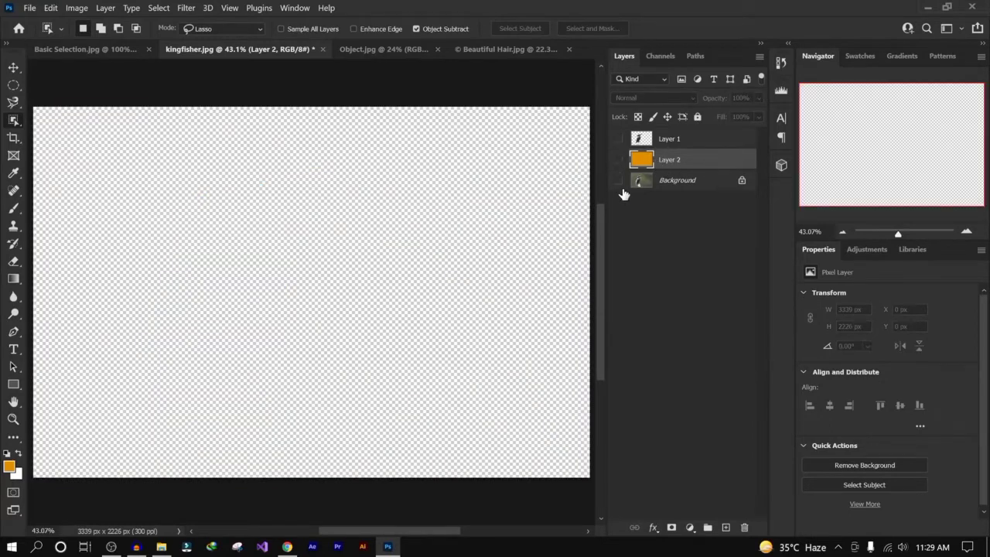
left_click(618, 180)
left_click(696, 180)
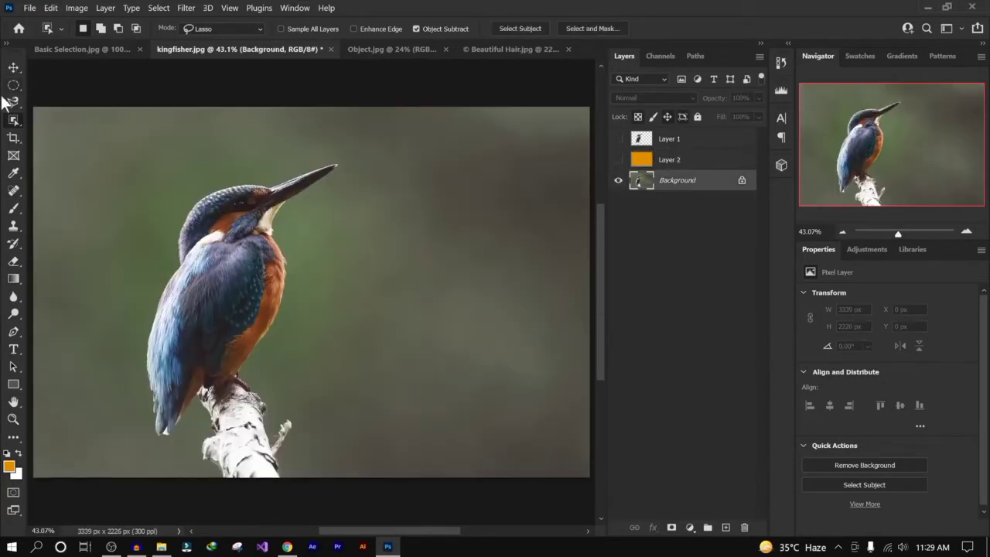
- Switch to the Quick Selection Tool and brush over the kingfisher and its branch to select them
right_click(15, 123)
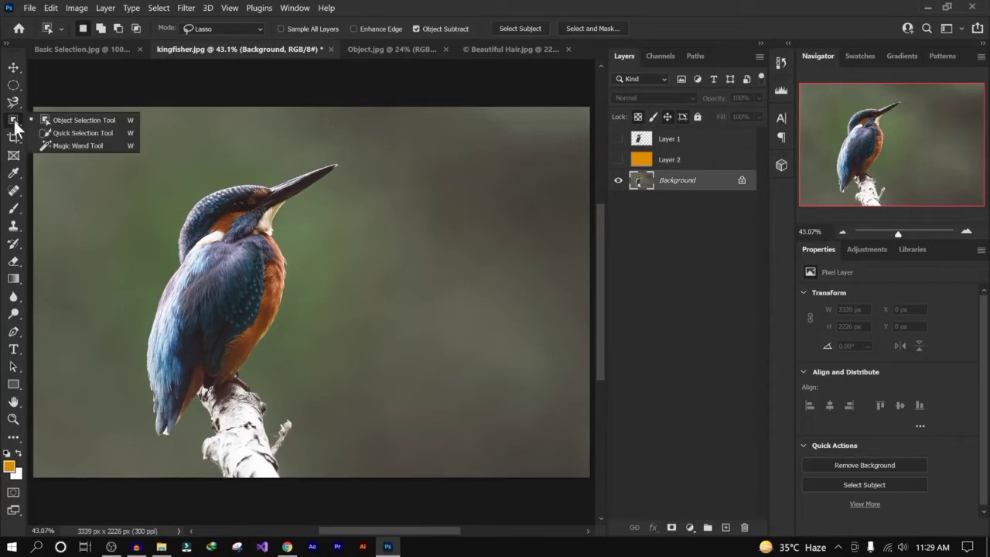
left_click(113, 131)
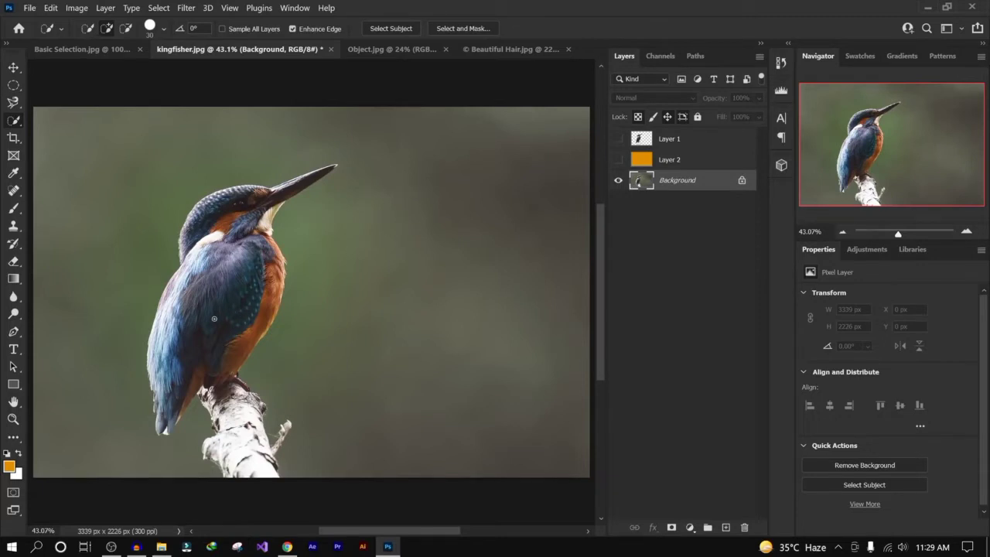
mouse_move(215, 318)
left_mouse_down()
mouse_move(251, 209)
mouse_move(240, 200)
mouse_move(232, 210)
mouse_move(306, 177)
left_mouse_up()
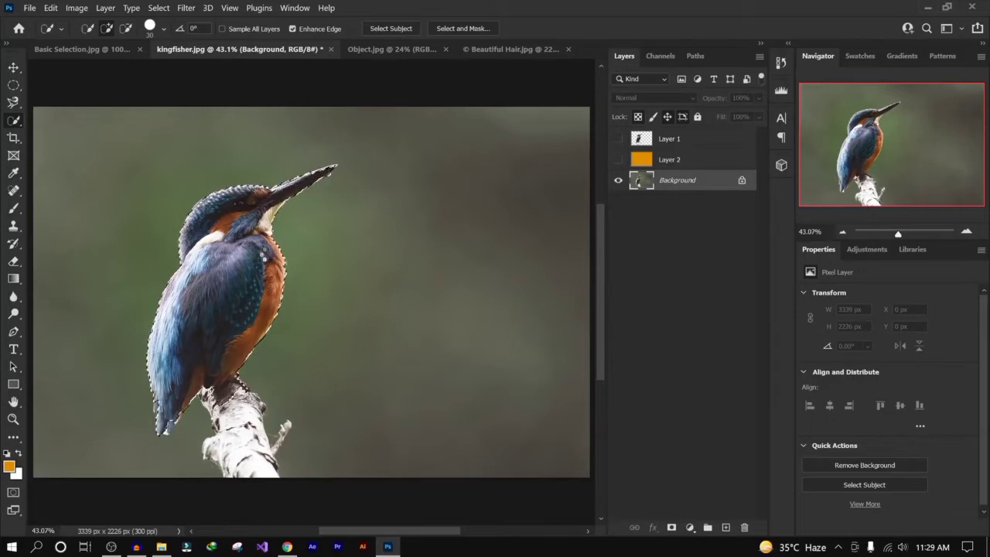
left_click_drag(233, 402, 255, 459)
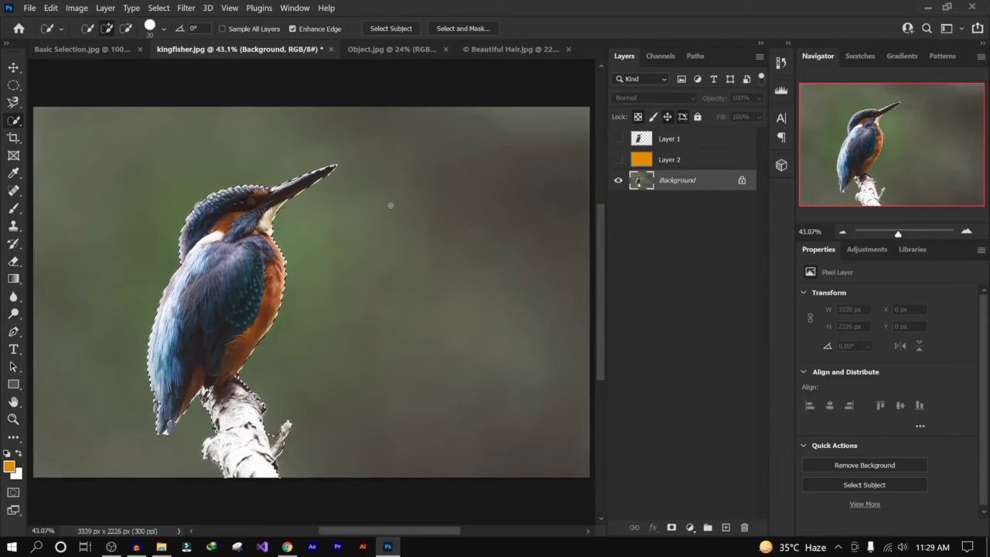
- Enlarge the Quick Selection brush, then reduce its size to 80
key("bracketright")
key("bracketright")
key("bracketright")
key("bracketright")
key("bracketright")
key("bracketright")
key("bracketright")
key("bracketright")
key("bracketright")
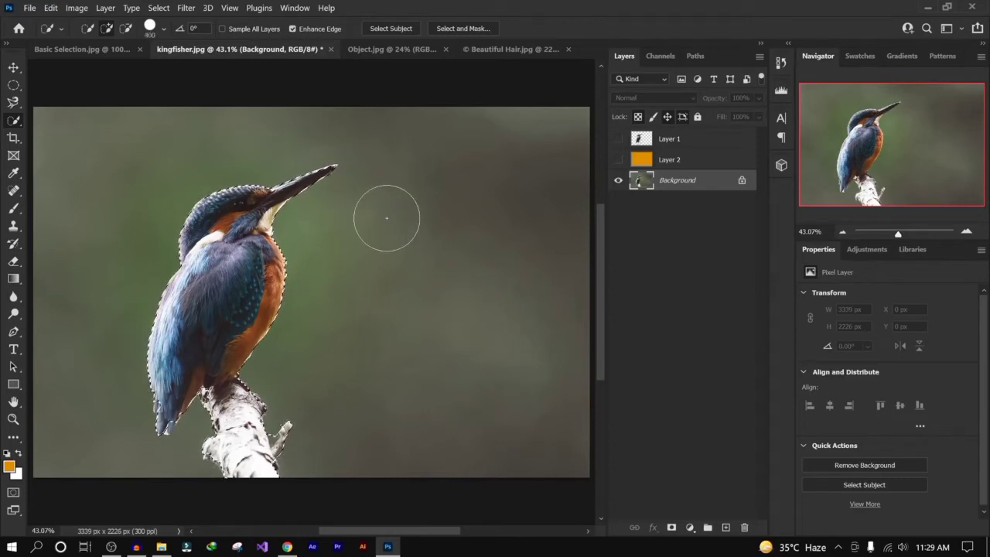
key("bracketleft")
key("bracketleft")
key("bracketleft")
key("bracketleft")
key("bracketleft")
key("bracketleft")
key("bracketleft")
key("bracketleft")
key("bracketleft")
key("bracketleft")
key("bracketleft")
key("bracketleft")
key("bracketleft")
key("bracketleft")
key("bracketleft")
key("bracketleft")
key("bracketleft")
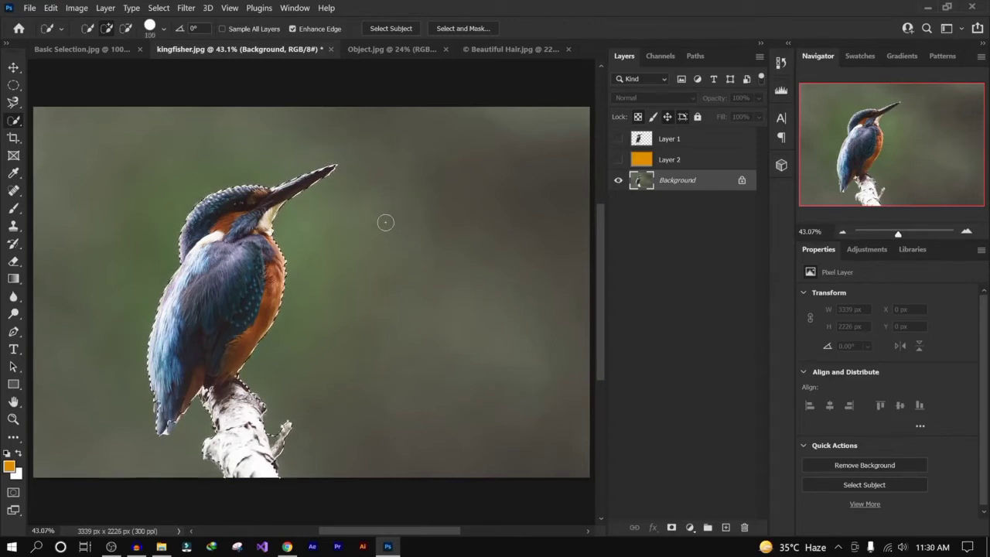
- Deselect and brush across the background right of the kingfisher's beak with the Quick Selection Tool to select that area
right_click(13, 121)
left_click(75, 129)
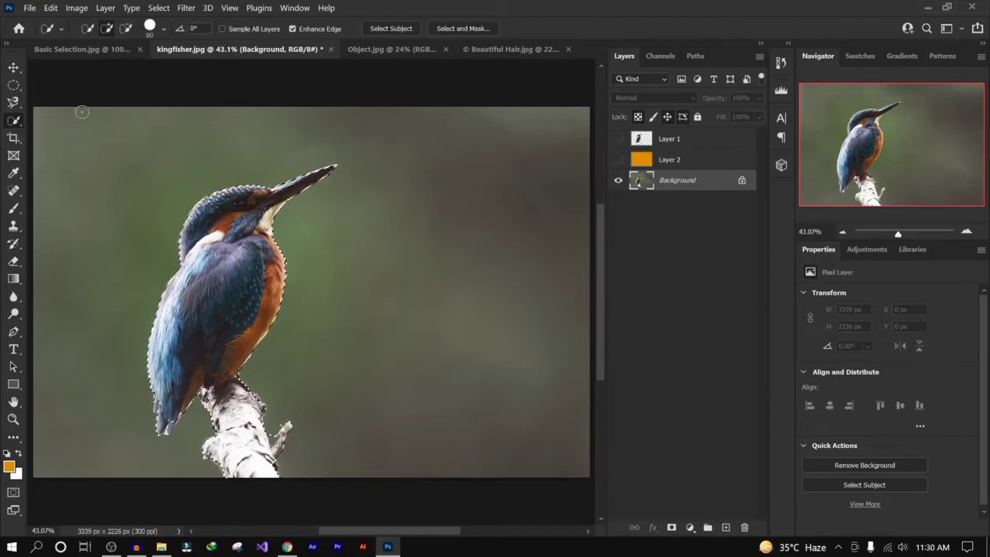
left_click(107, 27)
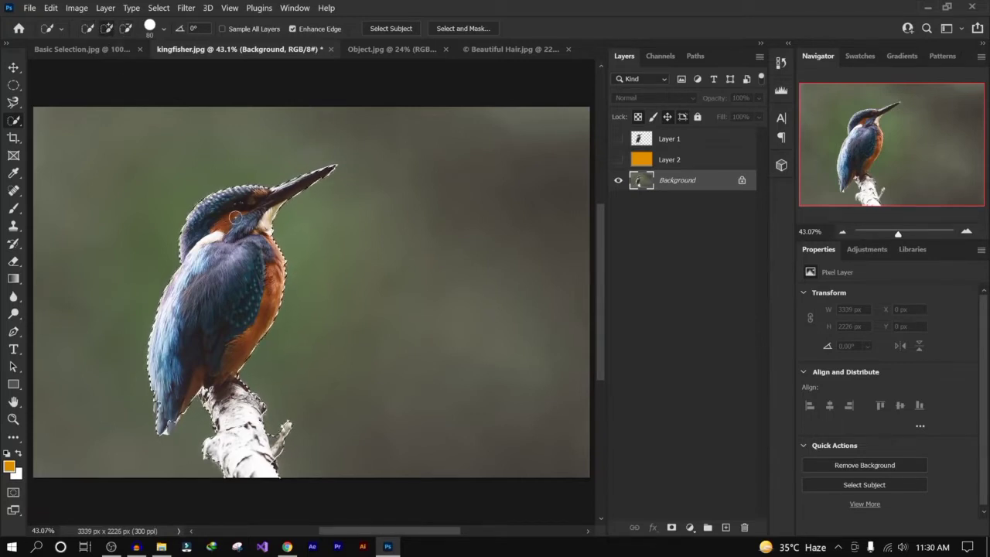
left_click(327, 174)
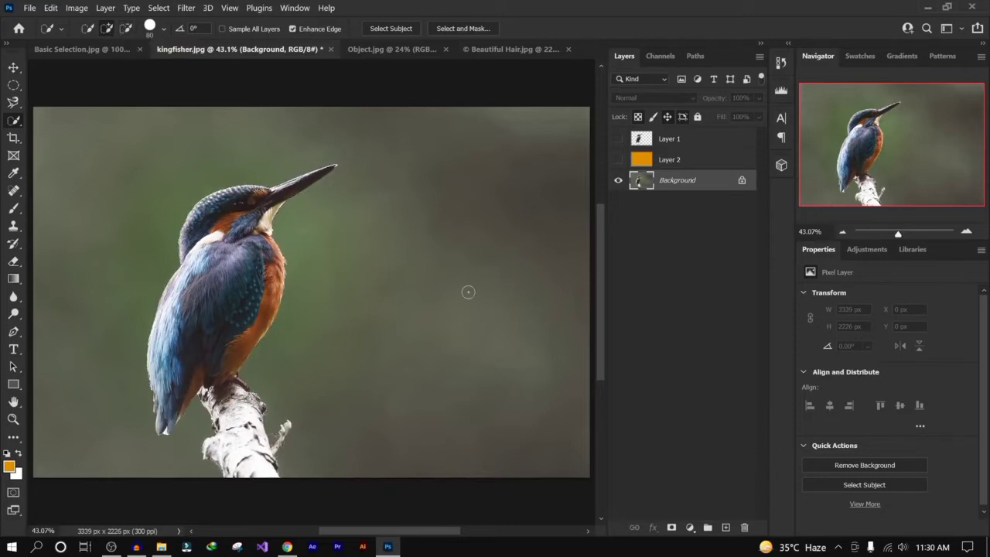
mouse_move(395, 221)
left_mouse_down()
mouse_move(453, 229)
mouse_move(399, 206)
left_mouse_up()
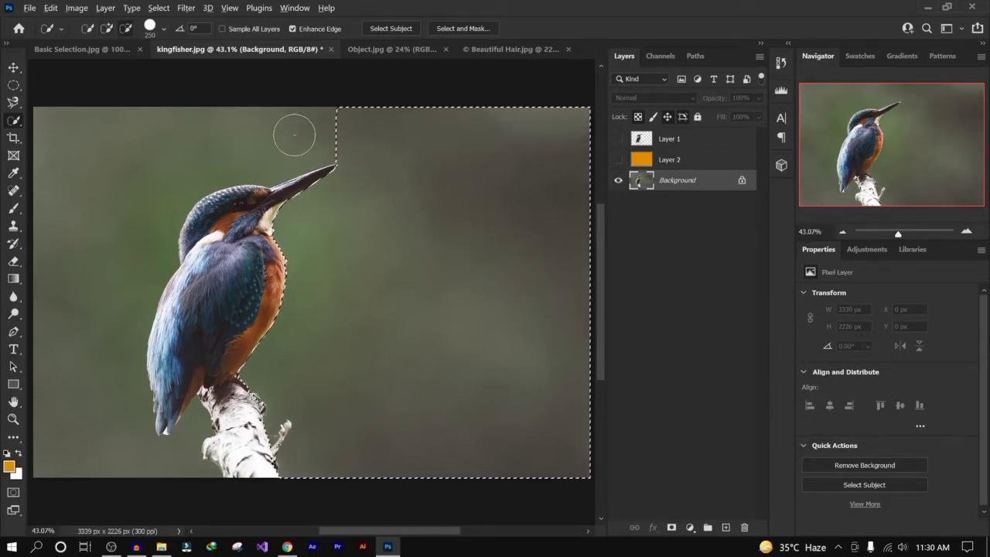
- Brush a new Quick Selection down the background to the right of the kingfisher
left_click(331, 122, "alt")
mouse_move(372, 158)
left_mouse_down()
mouse_move(308, 183)
mouse_move(287, 215)
mouse_move(290, 246)
mouse_move(273, 267)
mouse_move(258, 360)
mouse_move(286, 456)
mouse_move(269, 439)
left_mouse_up()
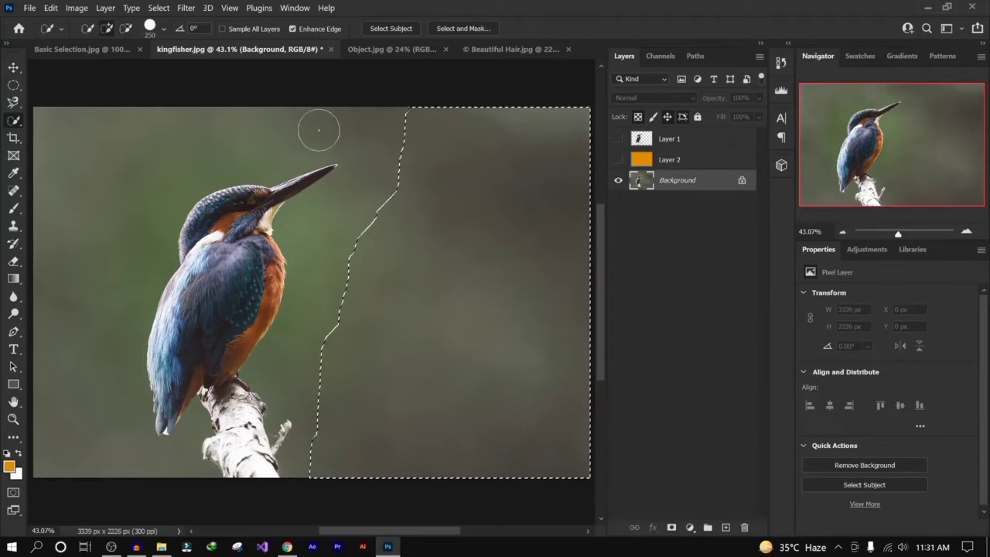
- Switch to the Rectangular Marquee Tool, draw two overlapping rectangles around the kingfisher's head, and deselect
left_click(16, 88)
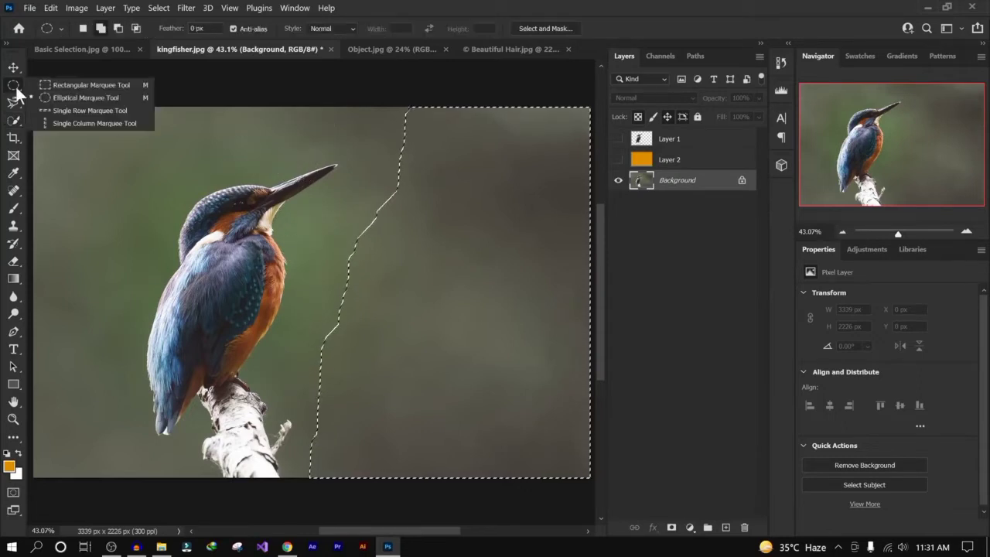
left_click(105, 84)
left_click_drag(116, 144, 261, 233)
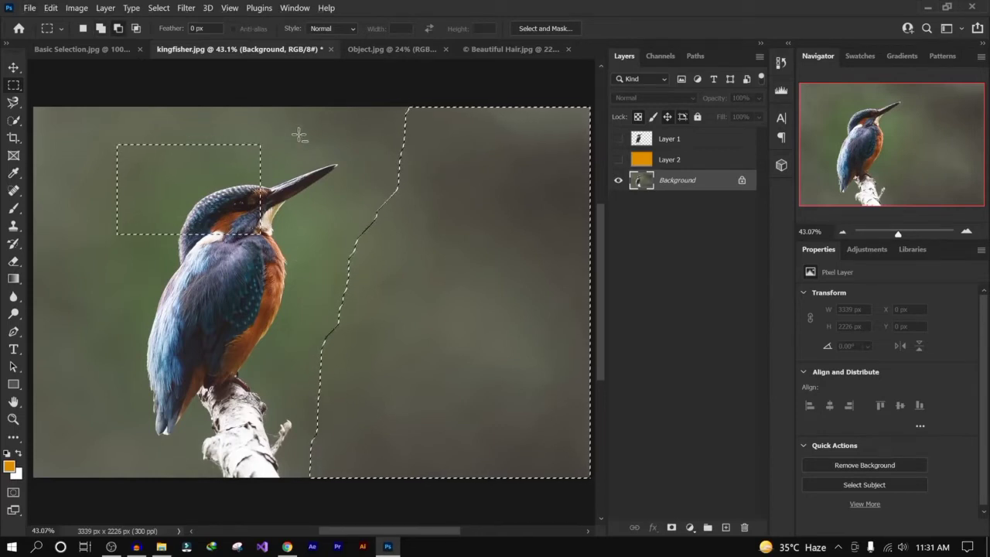
left_click_drag(300, 216, 142, 181)
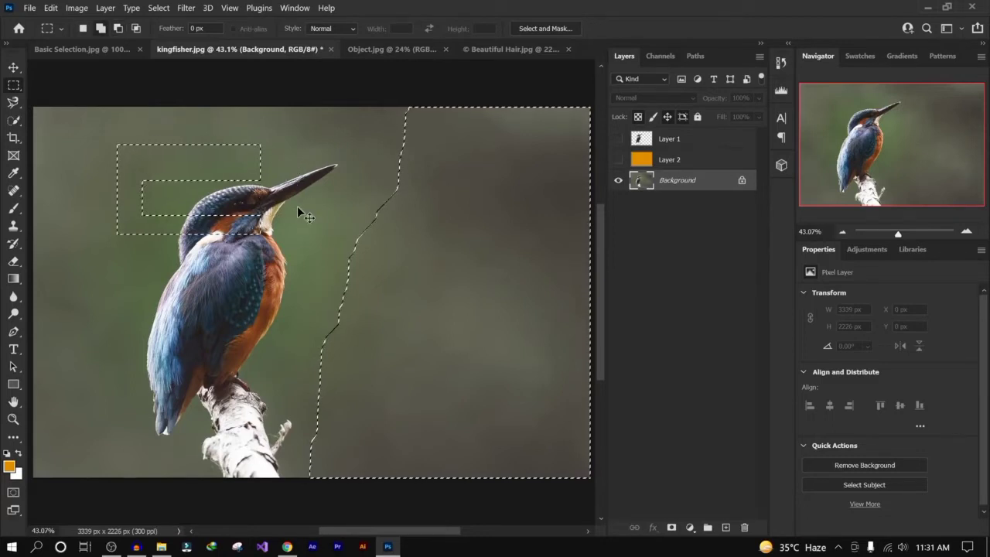
key("ctrl+d")
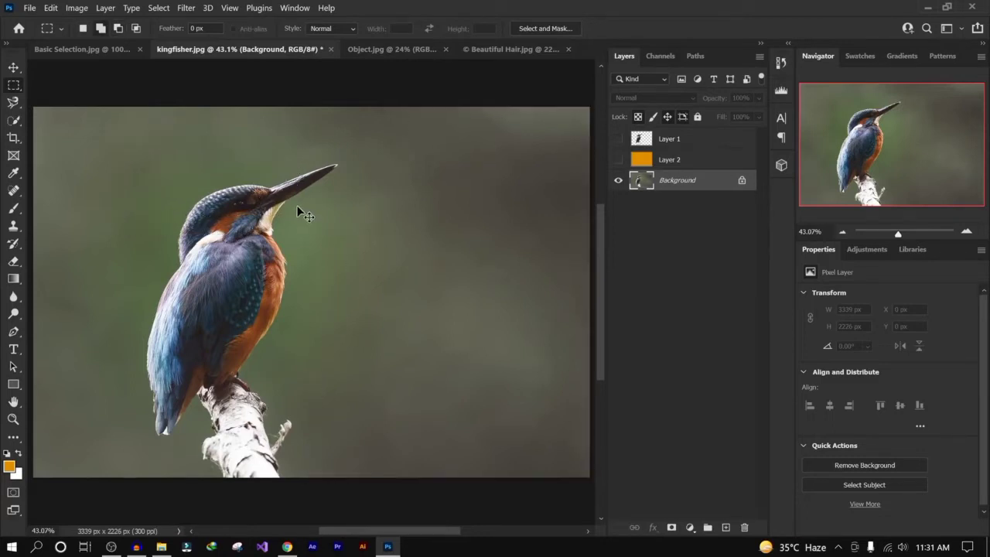
- Reselect the Quick Selection Tool and brush up over the kingfisher to select the bird and branch
left_click(16, 102)
left_click(13, 121)
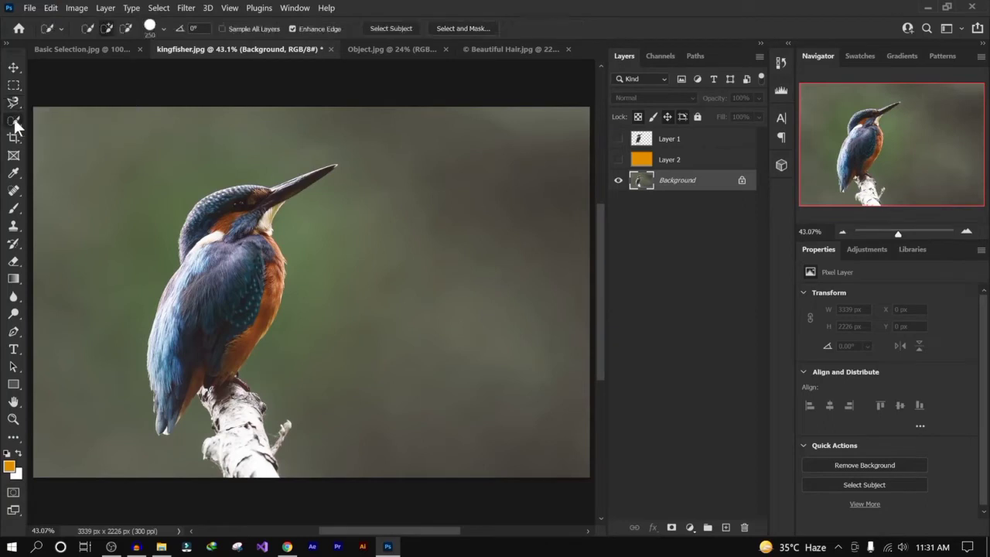
left_click(115, 133)
mouse_move(199, 327)
left_mouse_down()
mouse_move(218, 312)
mouse_move(216, 226)
mouse_move(242, 225)
mouse_move(245, 212)
mouse_move(209, 339)
mouse_move(247, 473)
mouse_move(232, 209)
left_mouse_up()
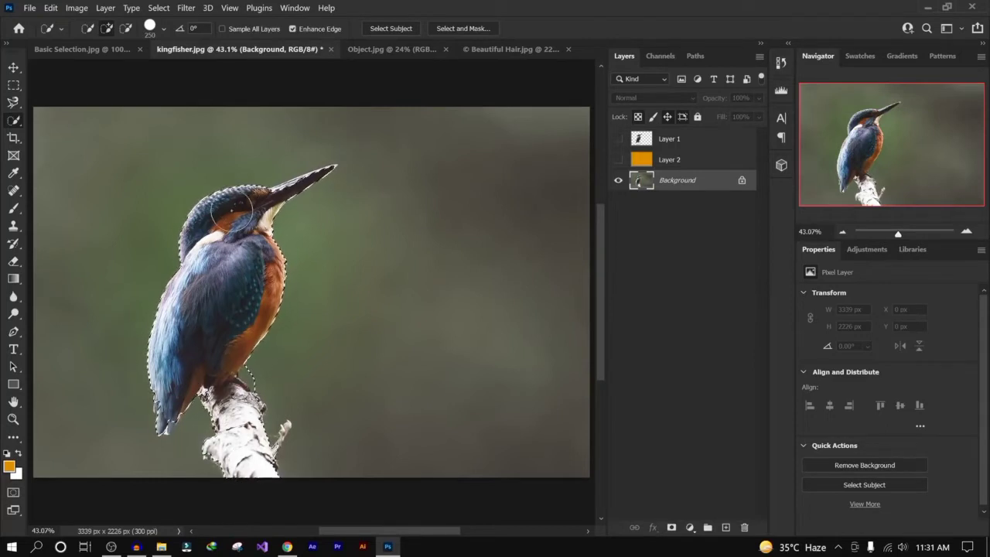
- Switch to the Magic Wand Tool and click background areas beside the kingfisher to select them
right_click(13, 121)
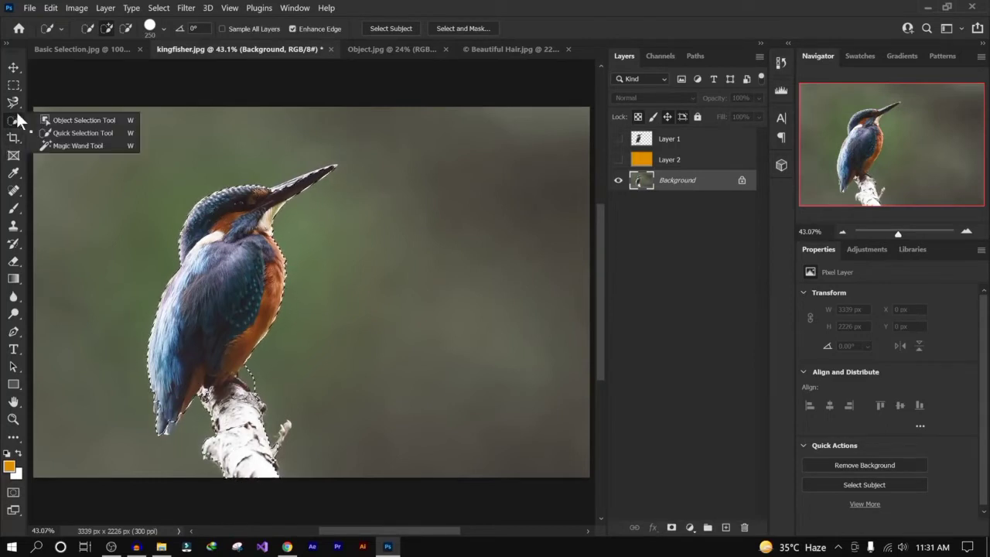
left_click(109, 145)
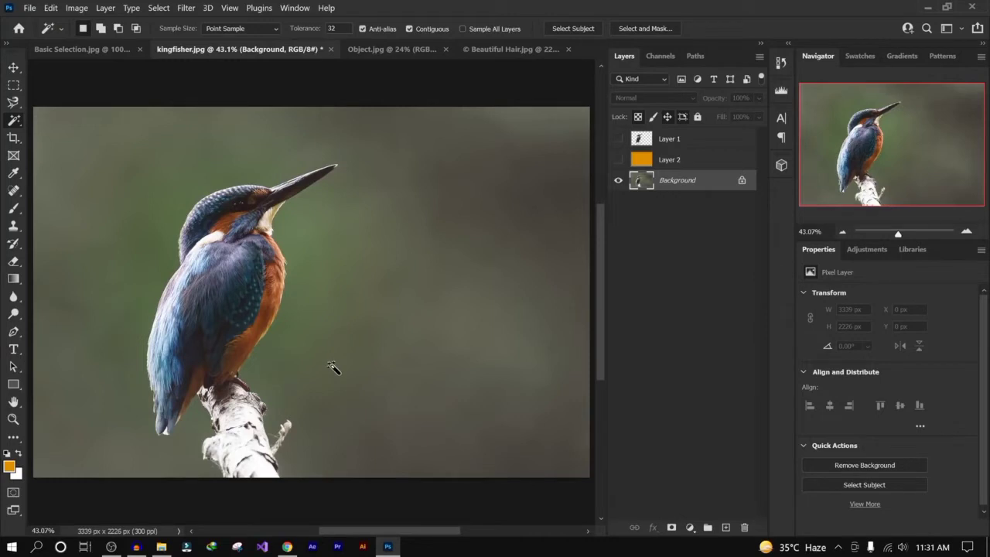
left_click(491, 174)
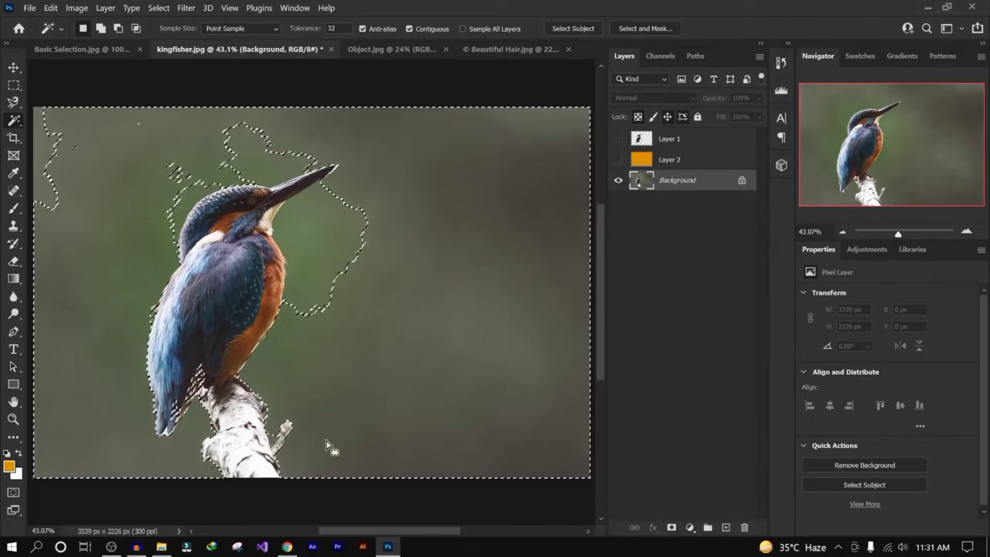
left_click(318, 235)
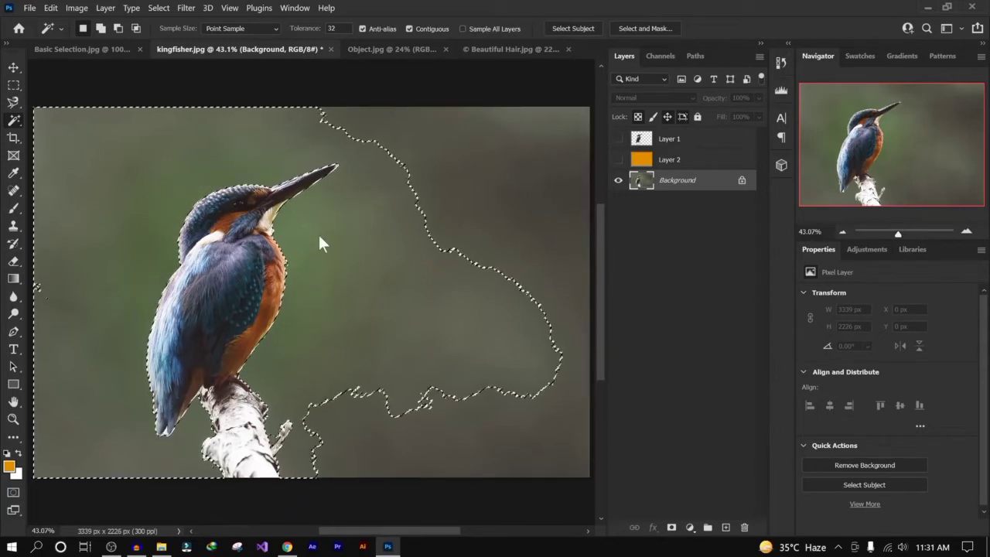
- Add the upper-right background to the Magic Wand selection, then subtract an area near the branch
left_click(100, 29)
left_click(512, 152)
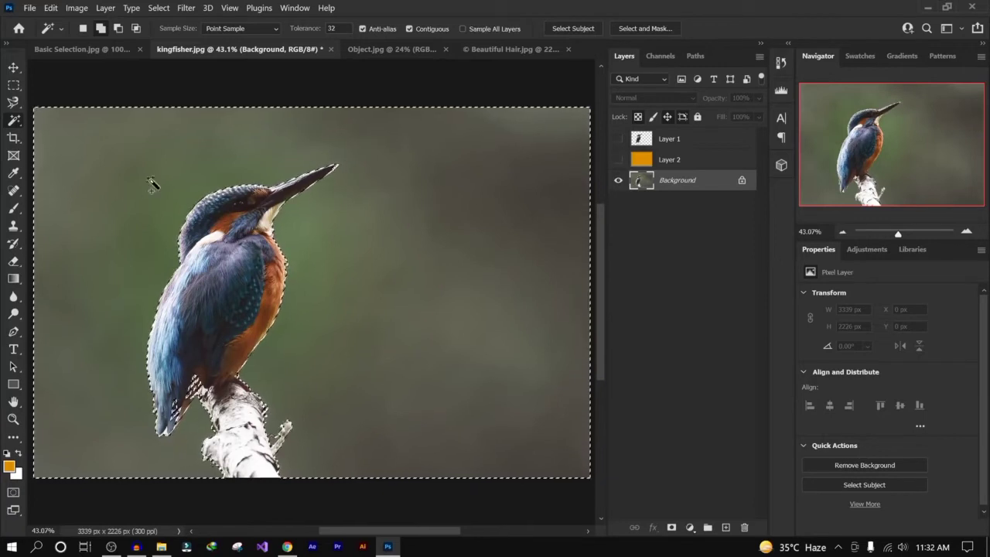
left_click(117, 29)
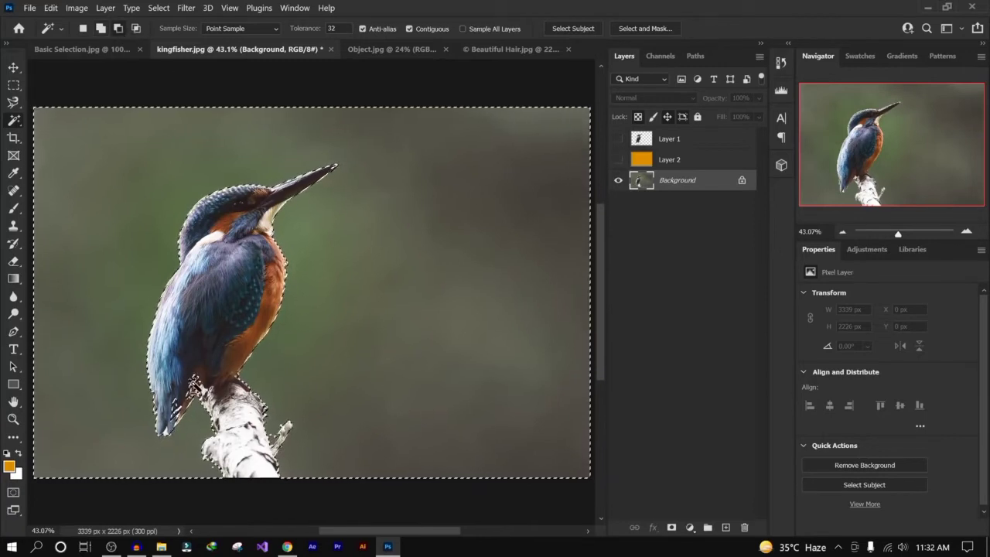
left_click(184, 409)
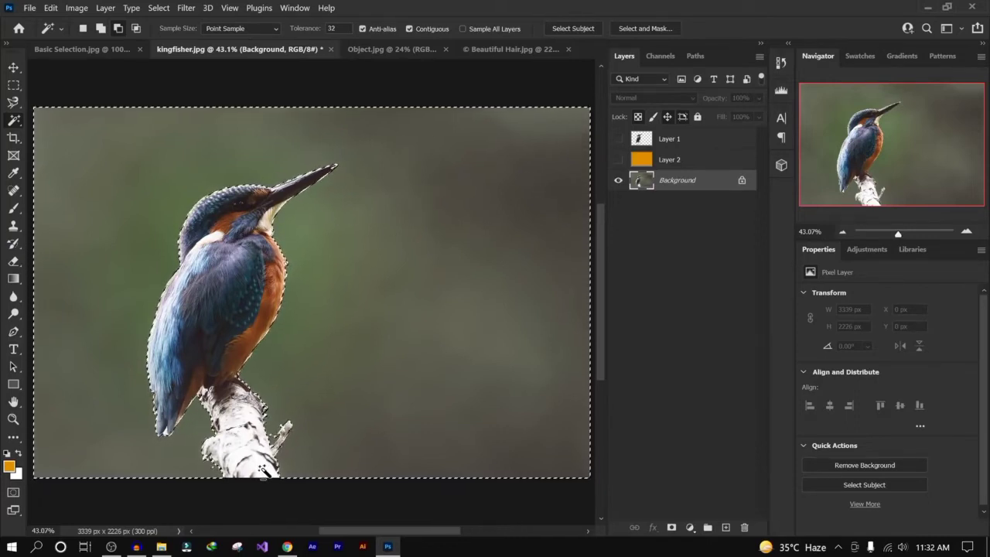
- Open and cancel the Fill dialog, then unlock the Background layer into a regular layer
key("shift+BackSpace")
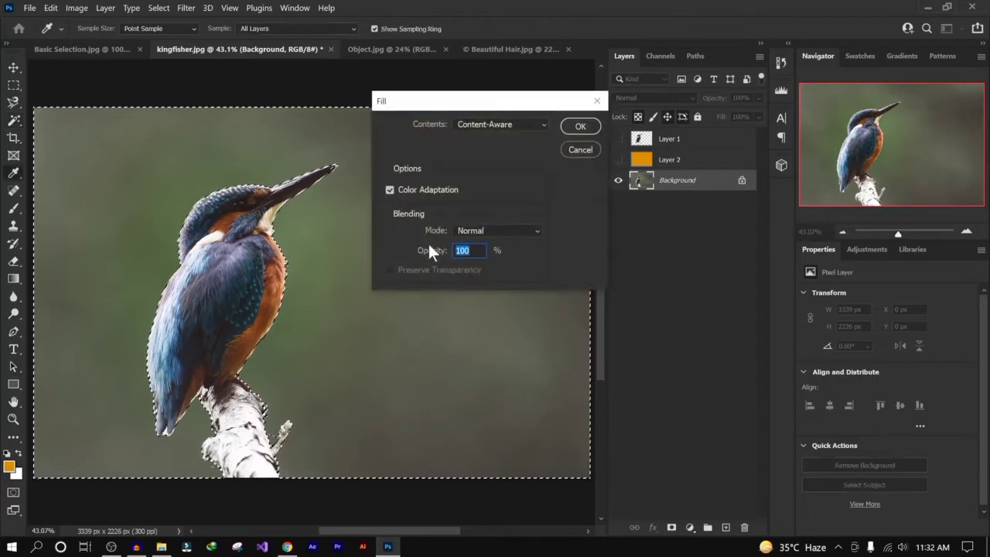
left_click(585, 151)
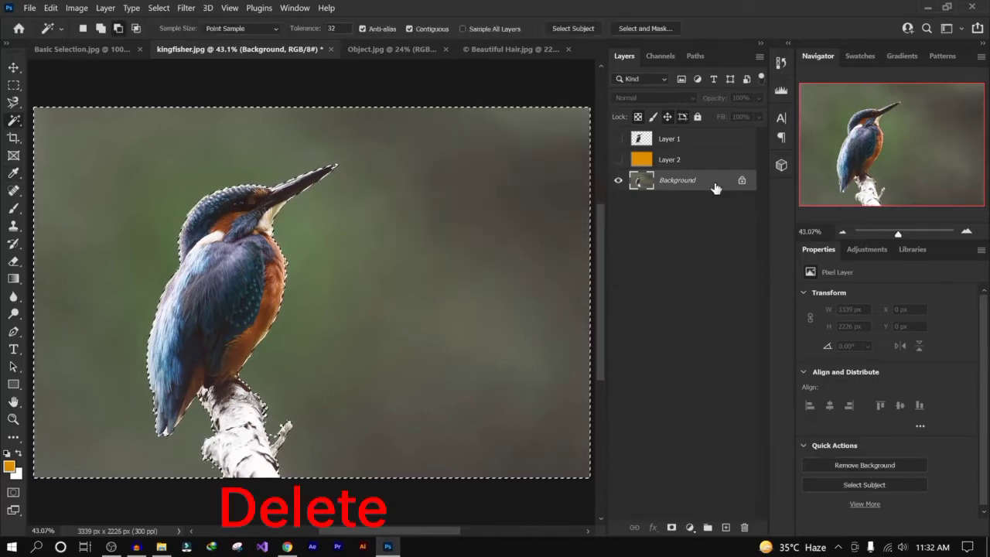
left_click(741, 183)
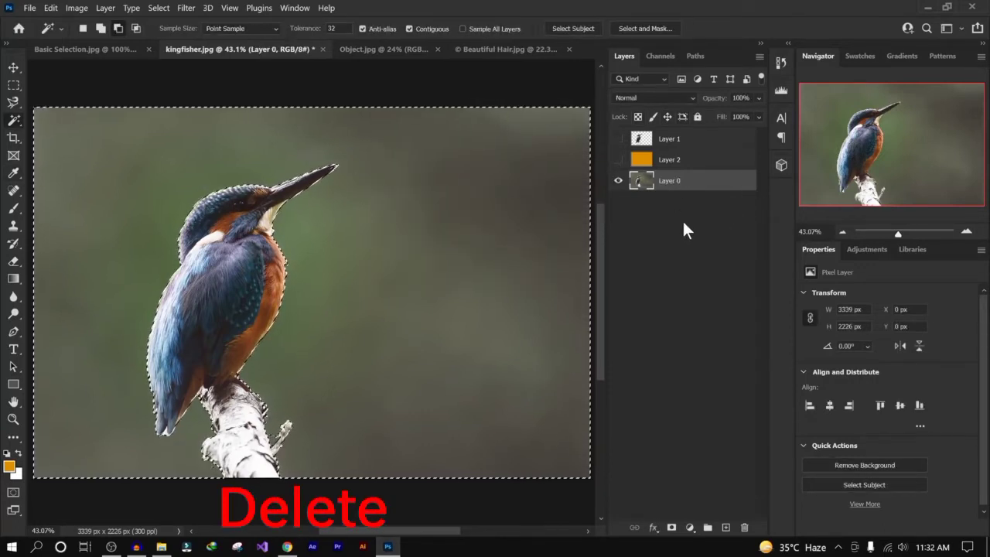
- Delete the selected background and undo the deletion
key("Delete")
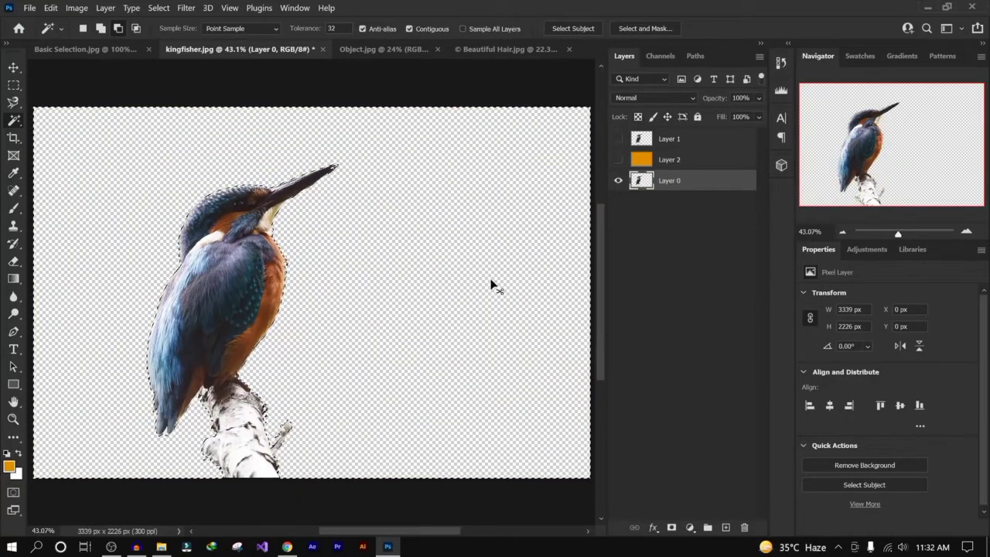
key("ctrl+z")
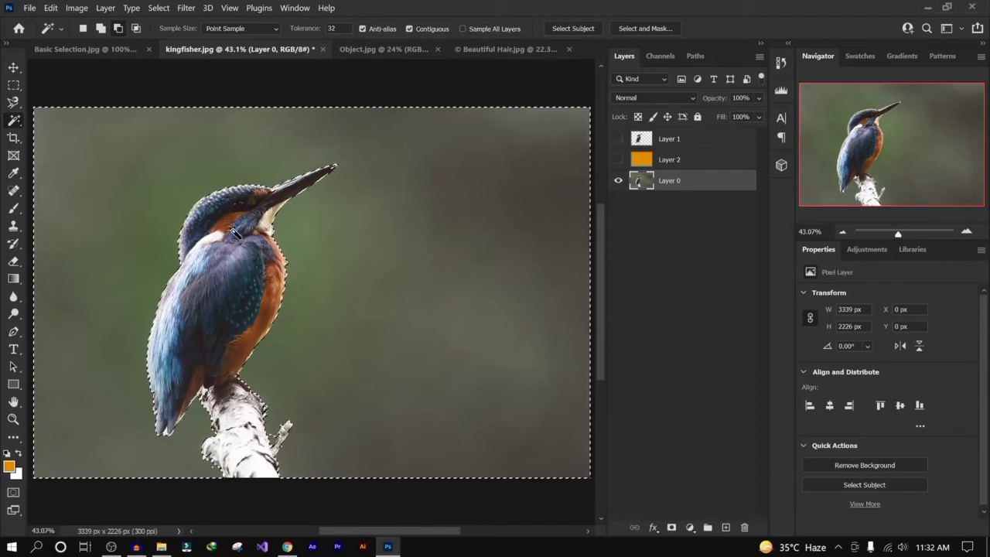
- Invert the selection, delete the kingfisher, then undo the deletion and deselect
right_click(235, 234)
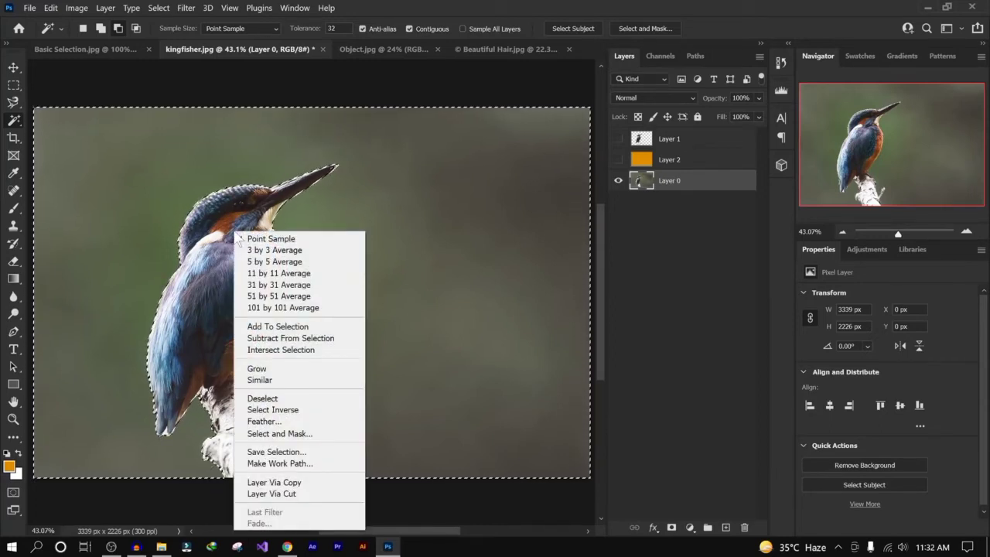
left_click(306, 413)
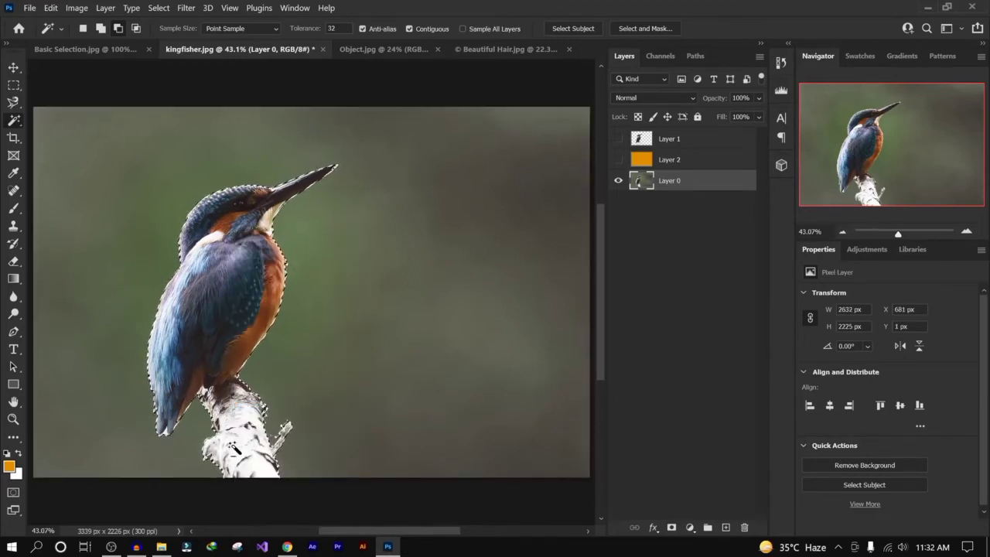
key("Delete")
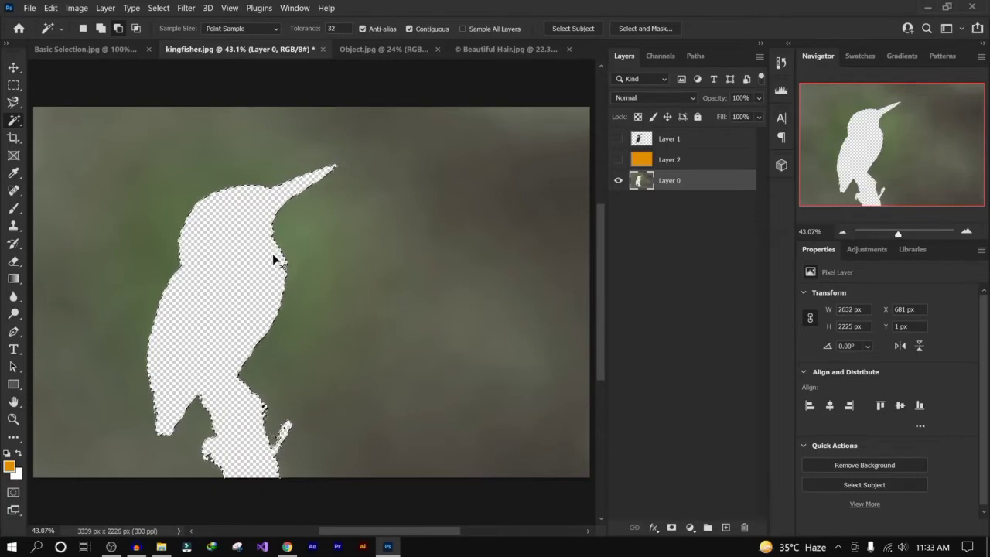
key("ctrl+d")
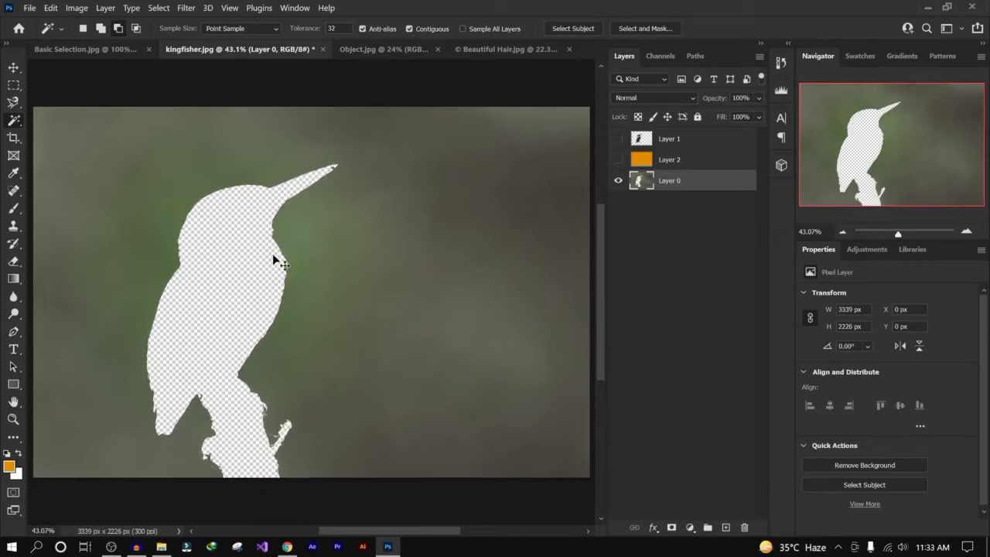
key("ctrl+z")
key("ctrl+z")
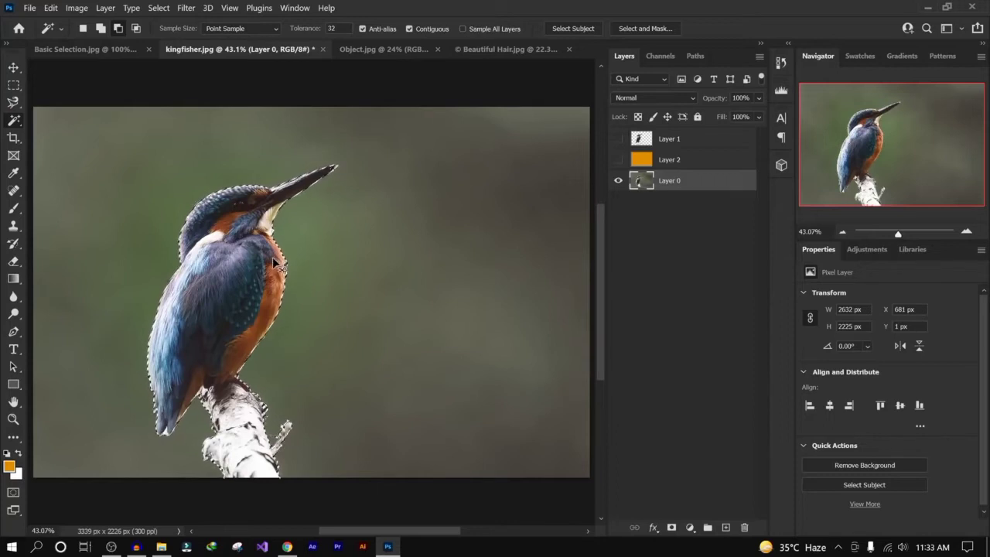
key("ctrl+d")
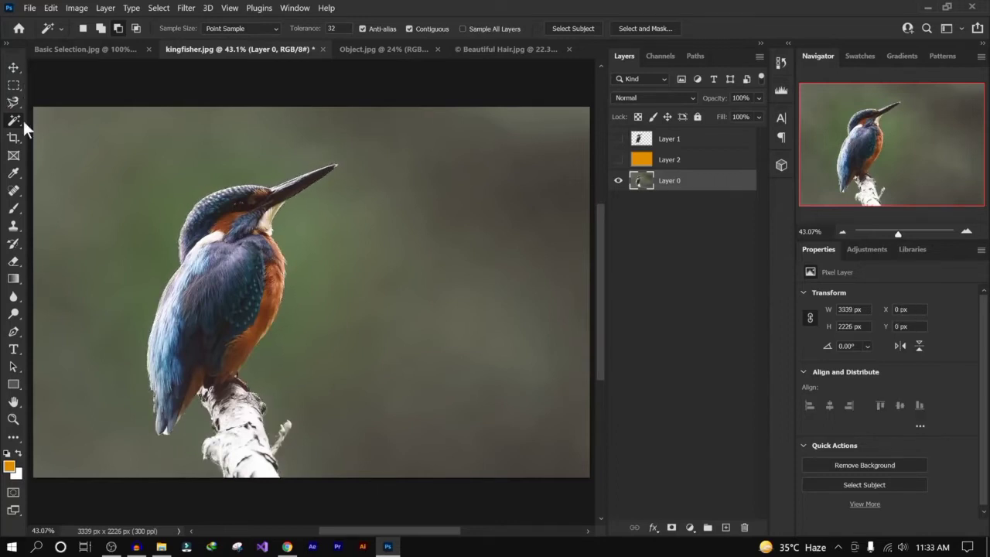
- Set the Magic Wand tolerance to 1 and click the background above right of the bird
right_click(21, 116)
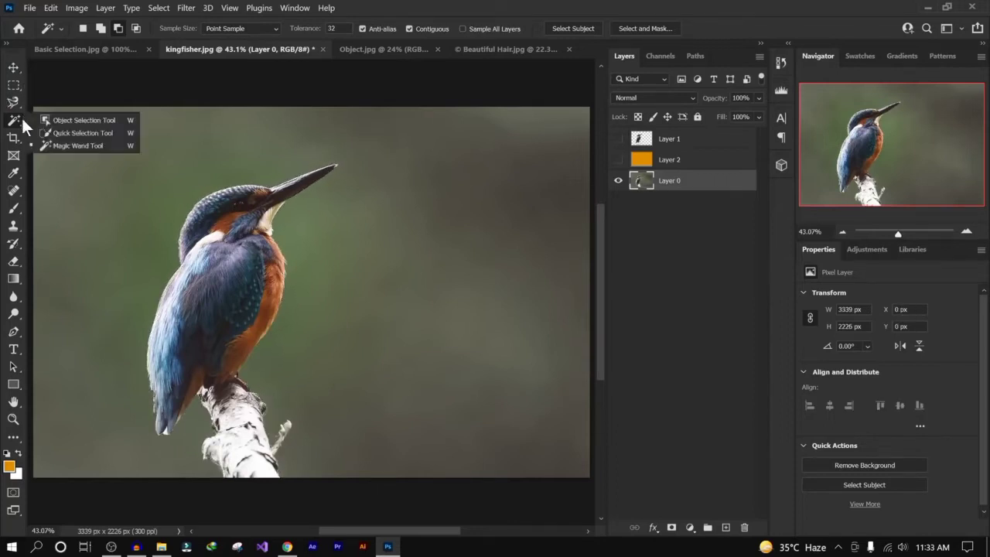
left_click(86, 147)
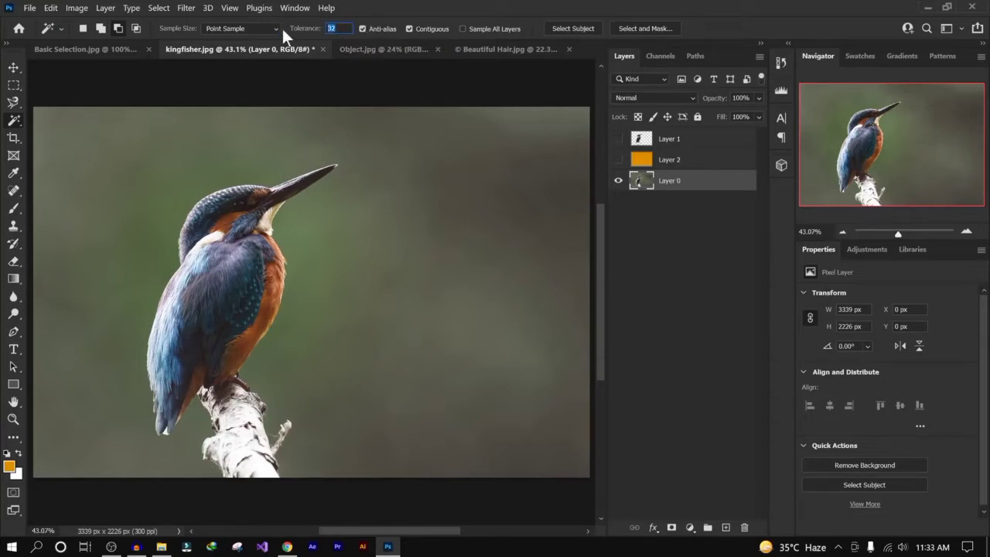
type("1")
left_click(455, 179)
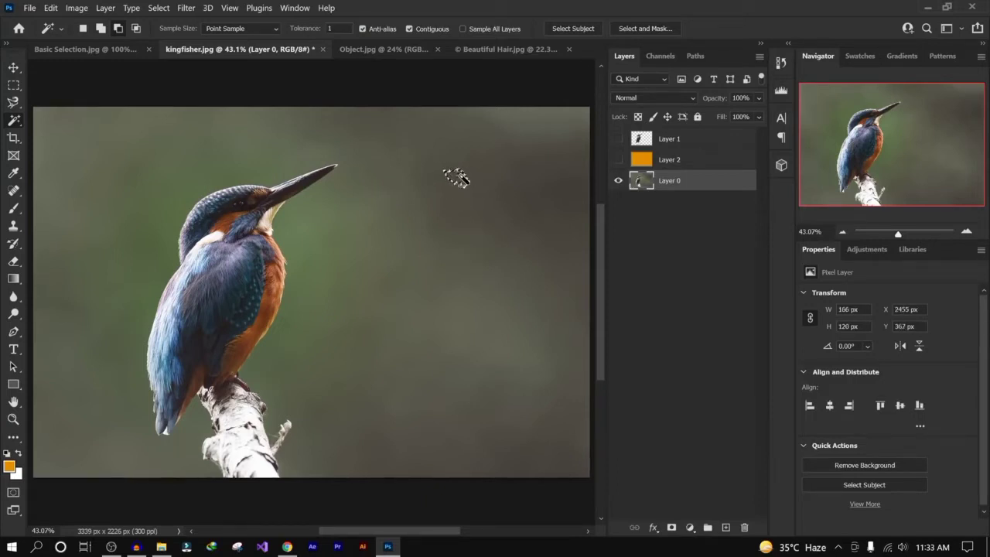
- Switch to add mode and click four more background spots to add them to the selection
left_click(100, 28)
left_click(382, 242)
left_click(452, 239)
left_click(536, 237)
left_click(528, 209)
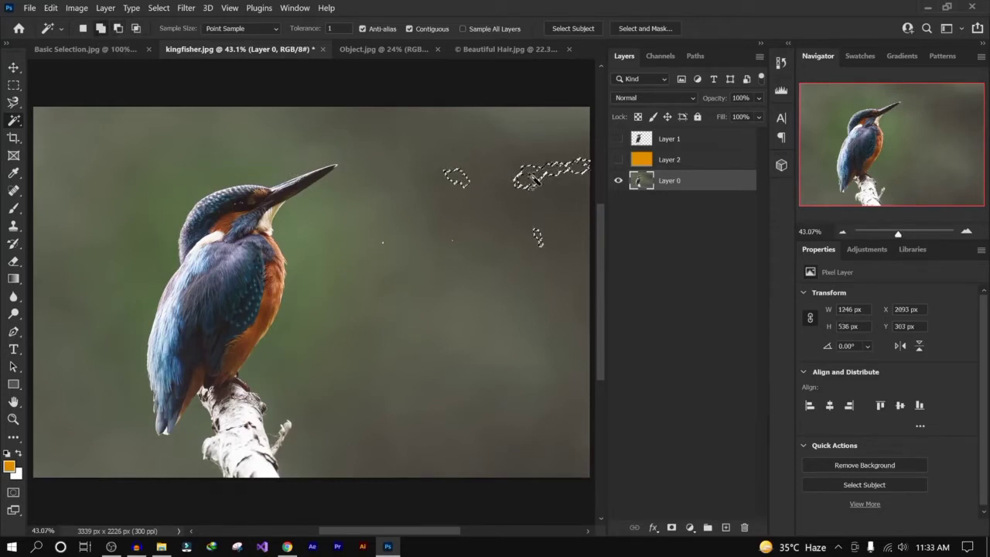
- Set the Magic Wand tolerance to 100, select the background with one click, and deselect
left_click(334, 27)
type("00")
key("ctrl+d")
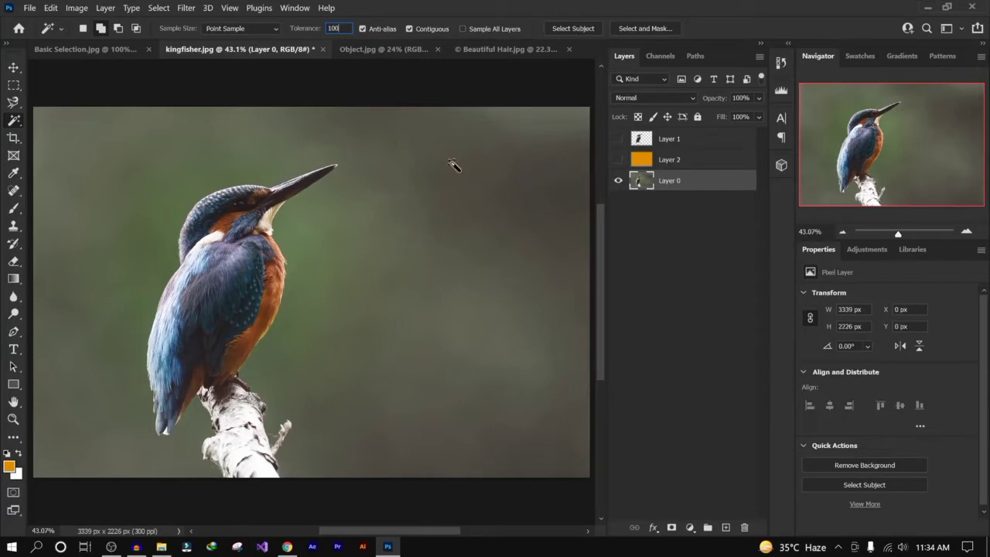
left_click(448, 199)
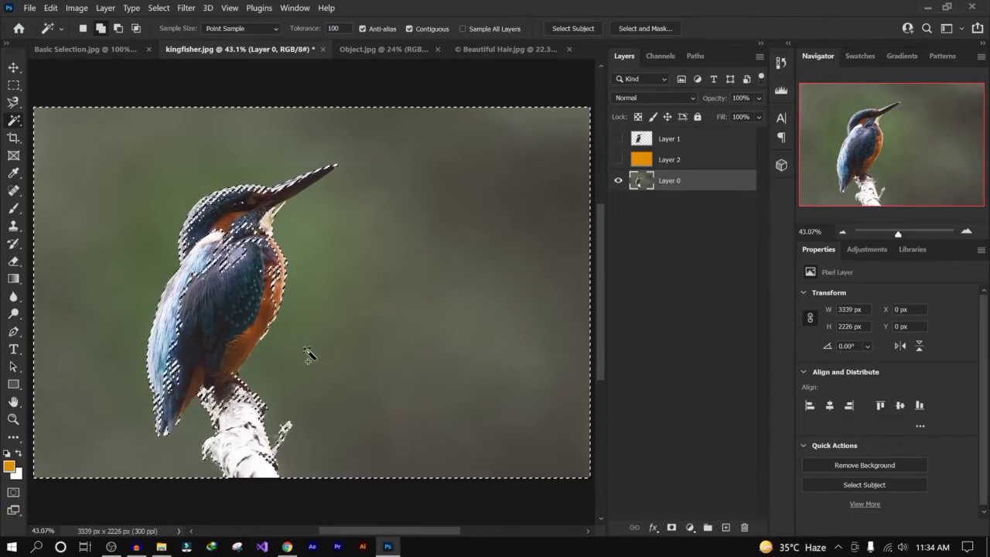
key("ctrl+d")
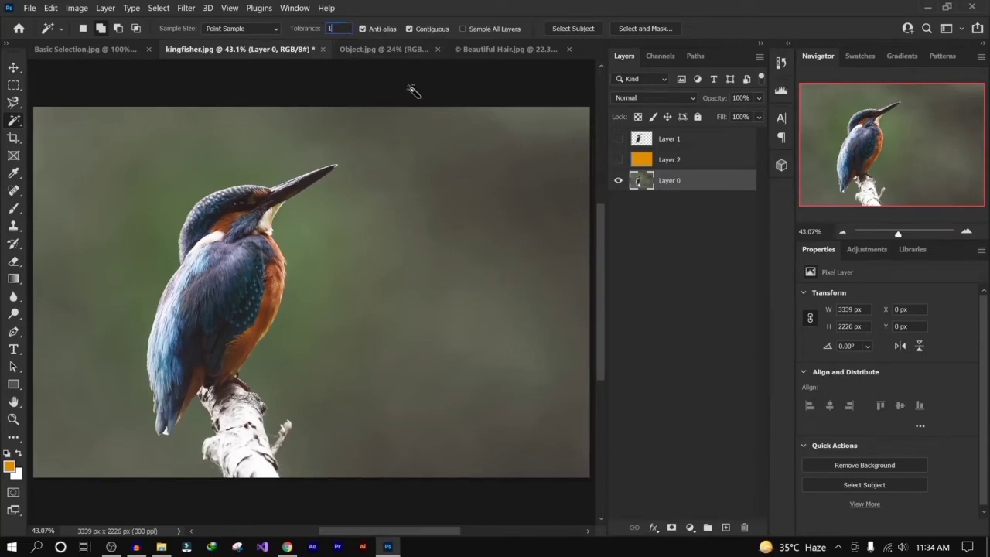
- Click three background spots with the low-tolerance Magic Wand to select them, then deselect
left_click(543, 163)
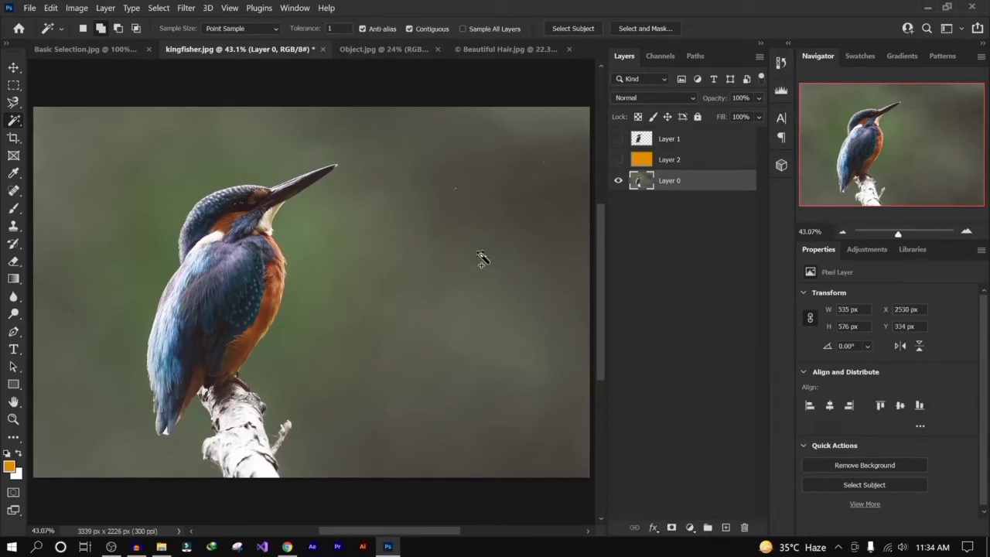
left_click(414, 207, "shift")
left_click(391, 216, "shift")
key("ctrl+d")
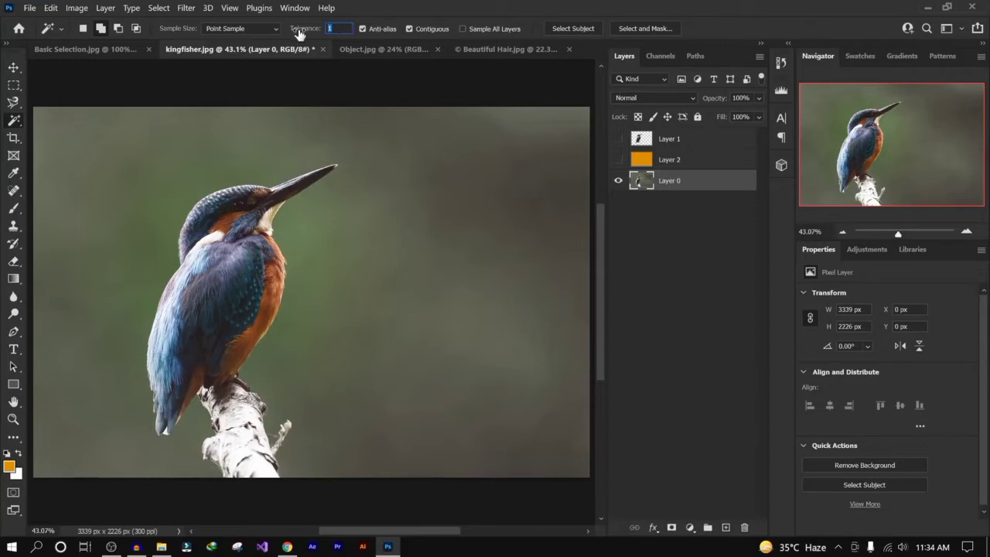
- Select the background with the Magic Wand at tolerance 32, deselect, and select it again at tolerance 50
type("32")
left_click(481, 198)
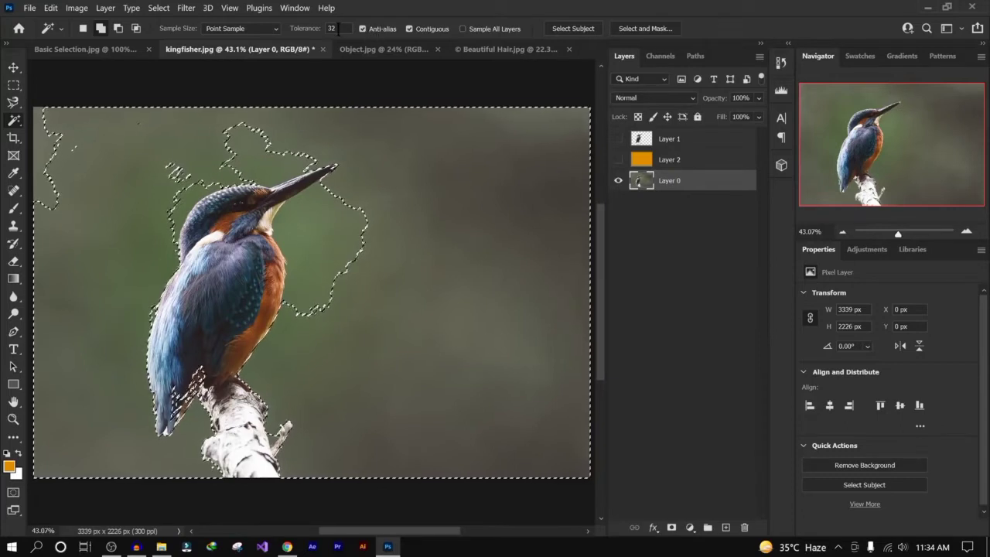
key("ctrl+d")
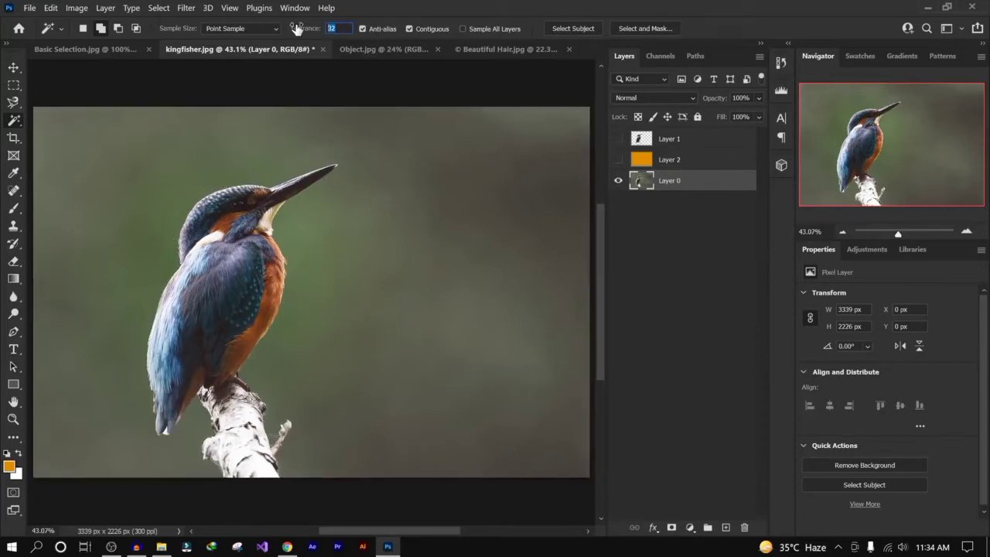
left_click(481, 195)
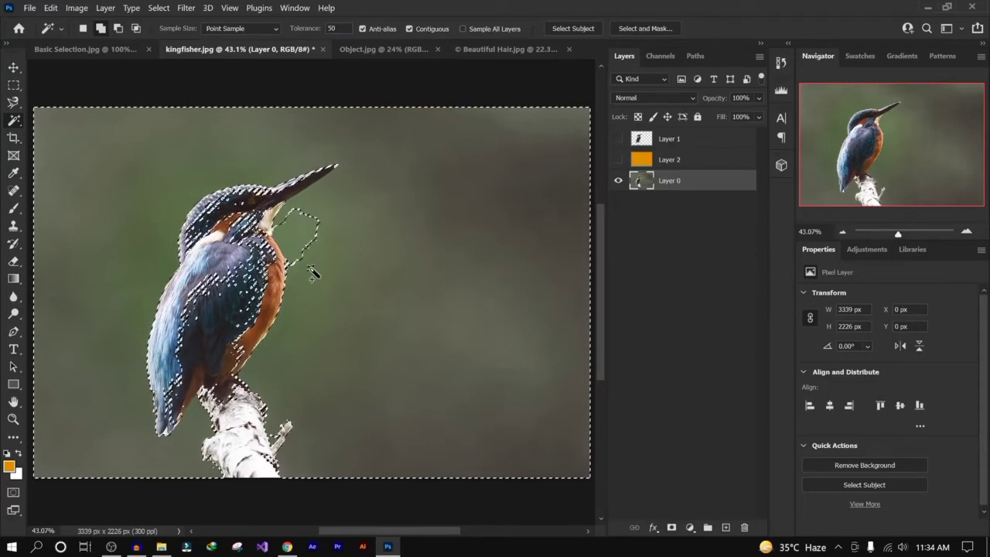
- Set the Magic Wand tolerance to 40, select the background with one click, and deselect
left_click_drag(344, 29, 278, 26)
type("4")
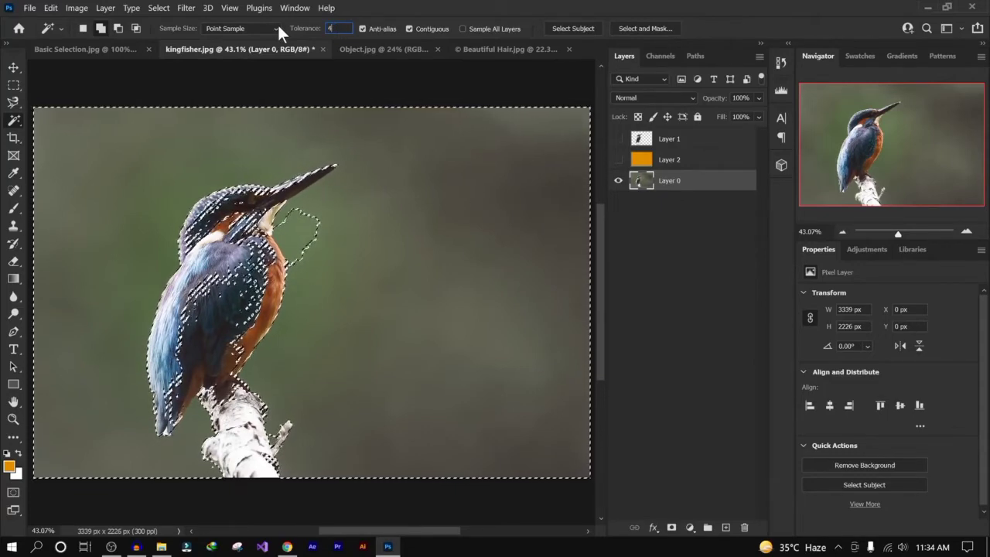
type("0")
key("ctrl+d")
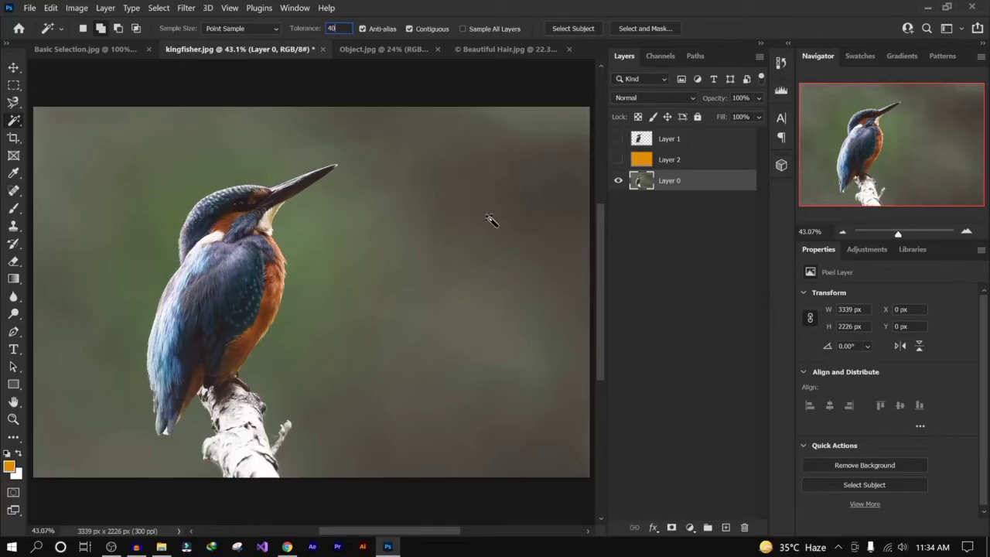
left_click(488, 218)
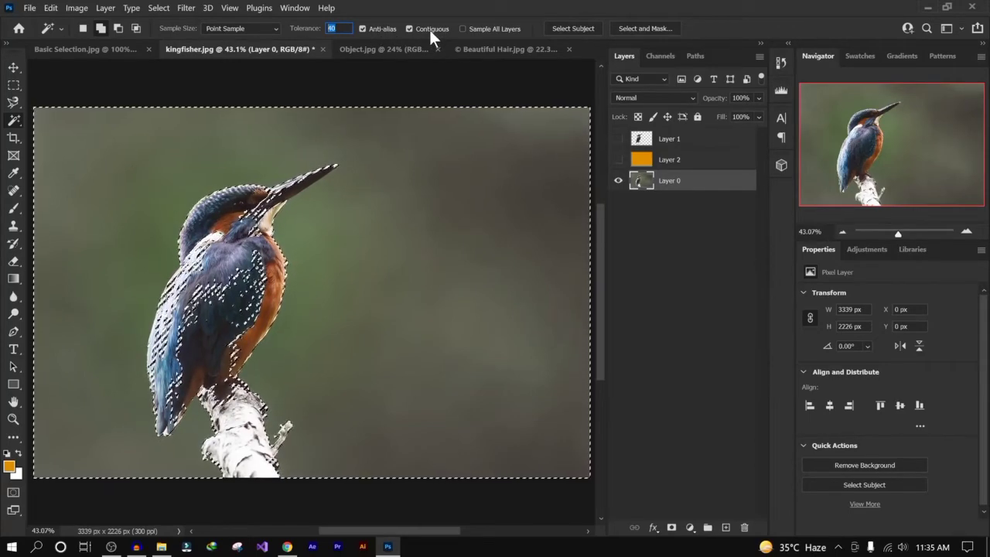
key("ctrl+d")
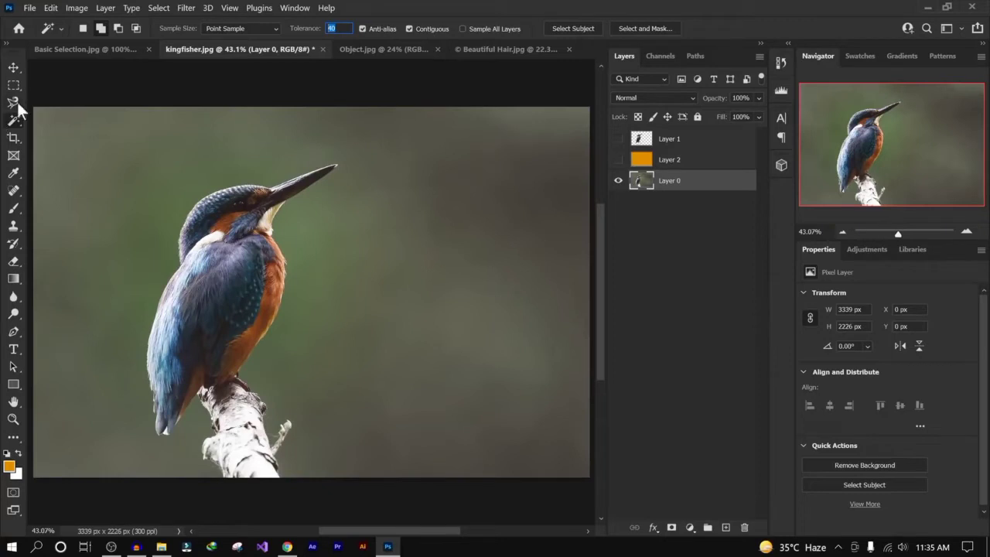
- Switch to the Object.jpg document and zoom in on the scissors
left_click(391, 54)
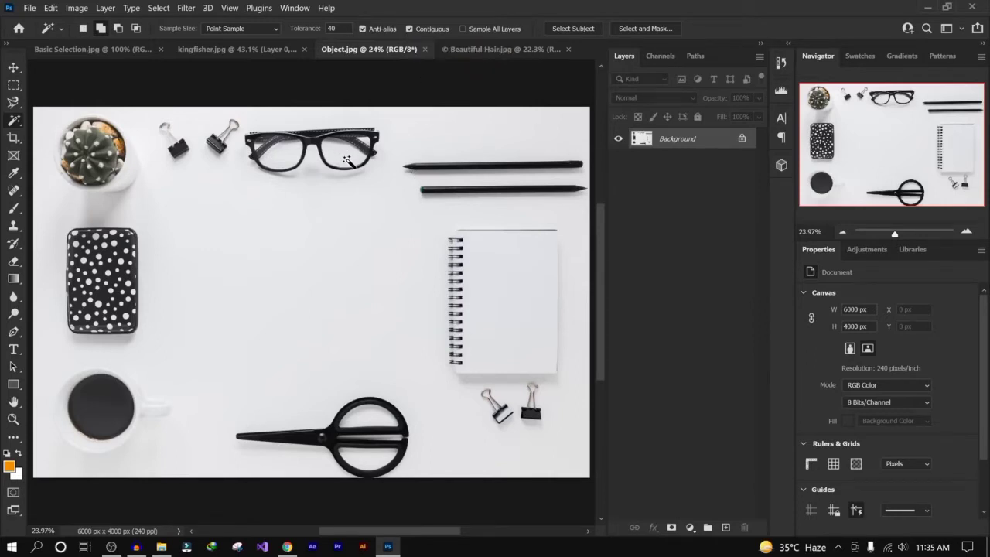
scroll(374, 464, "up", 1)
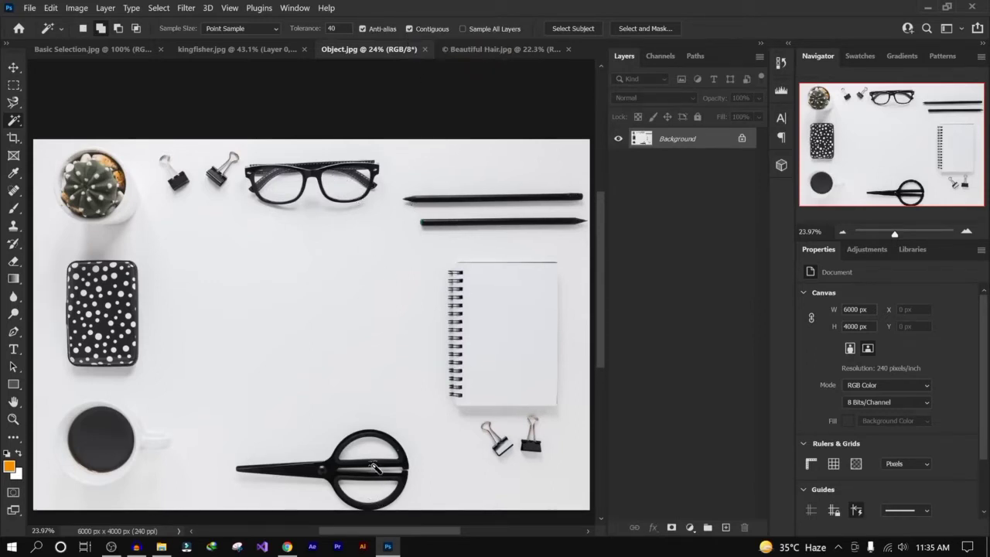
scroll(373, 464, "down", 1)
scroll(367, 463, "up", 1)
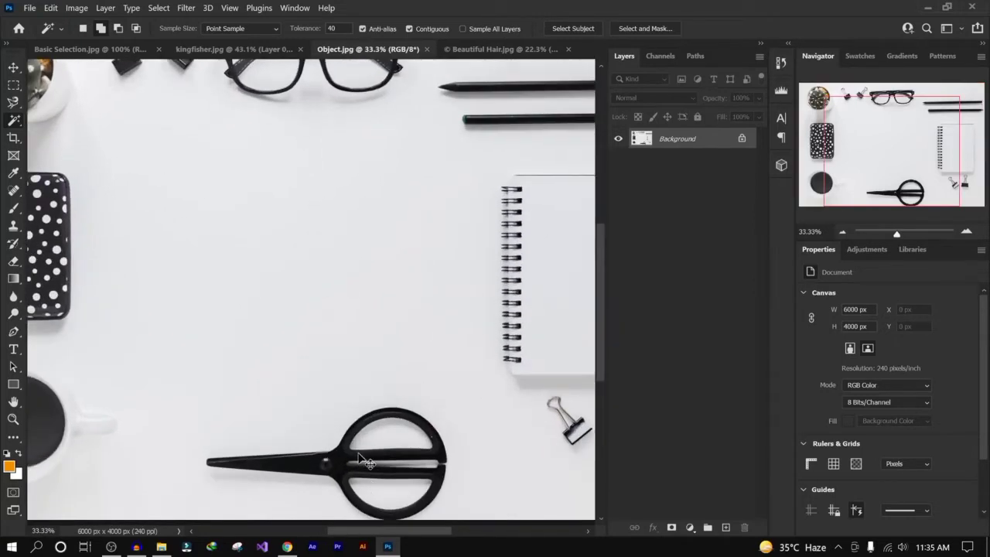
scroll(363, 460, "up", 1)
left_click_drag(358, 452, 345, 128)
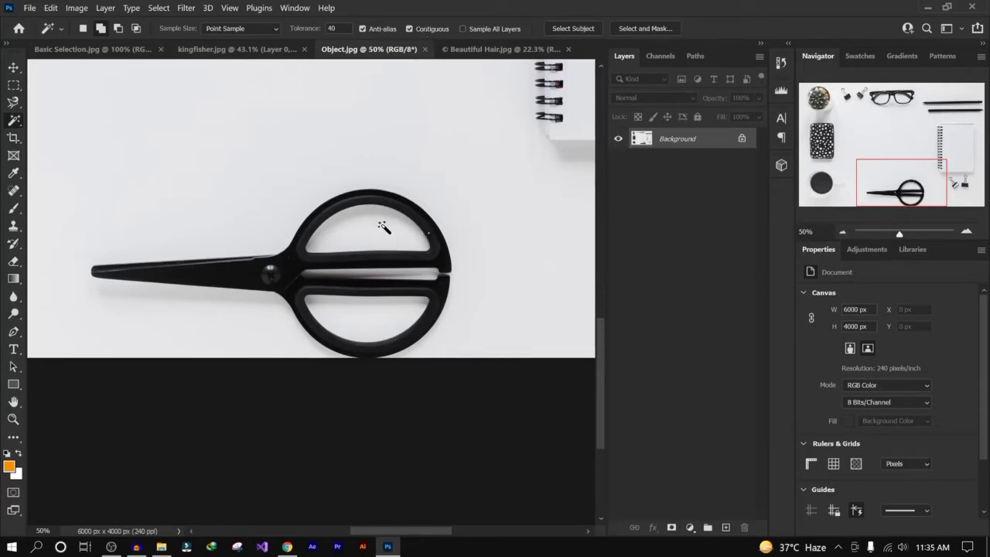
- Select the inside of the scissors' upper handle with two Magic Wand clicks, then deselect
left_click(371, 229)
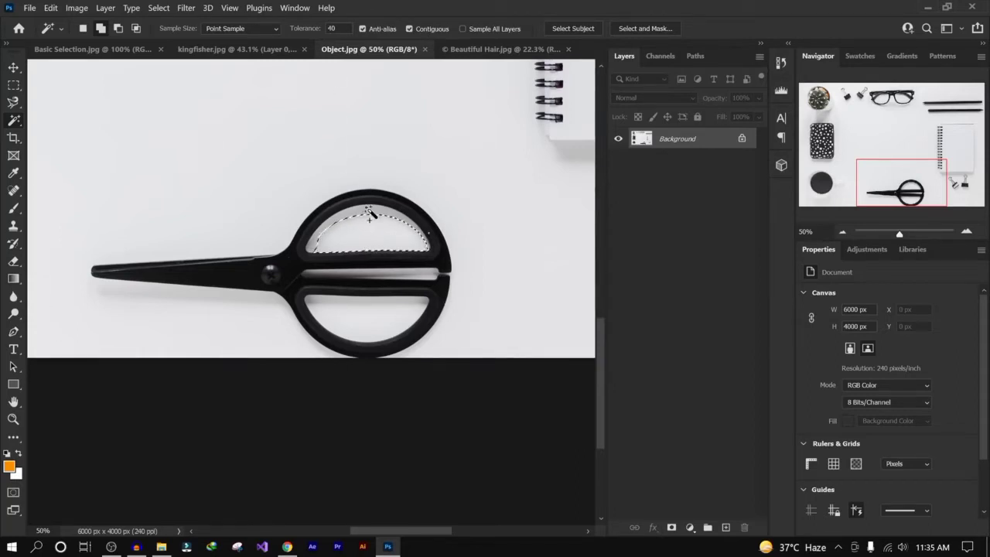
left_click(366, 214, "shift")
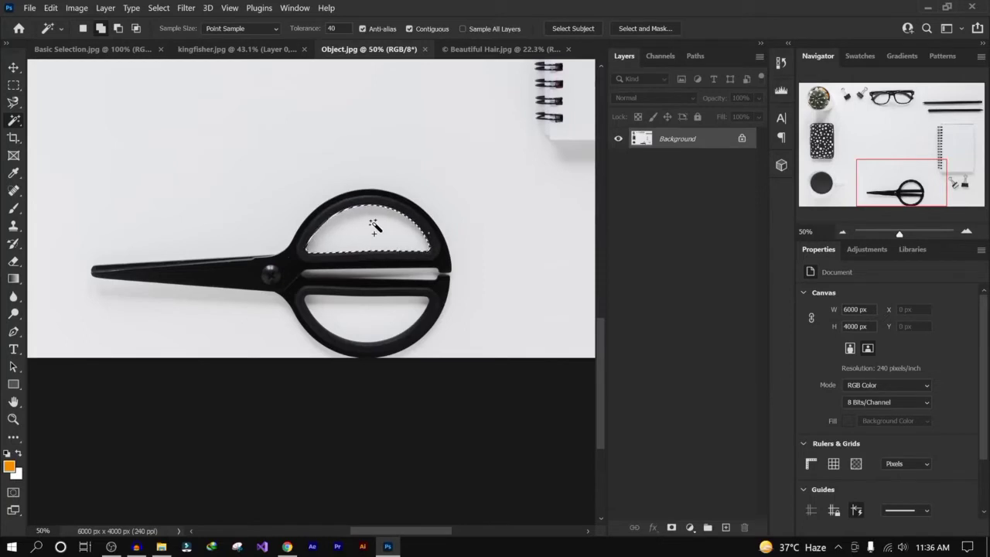
key("ctrl+0")
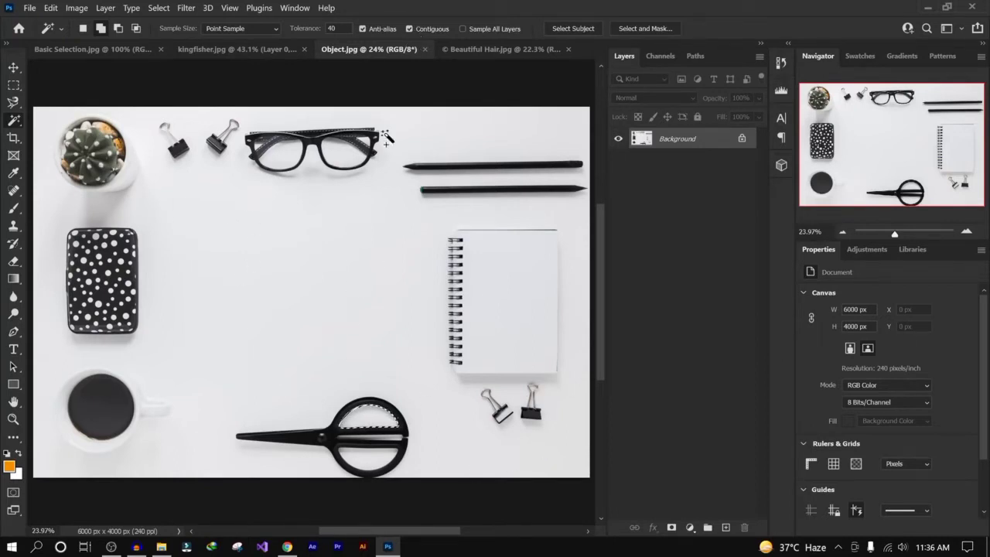
key("ctrl+d")
- Choose the Magic Wand and select the white background of the whole flat-lay image, then deselect
right_click(15, 124)
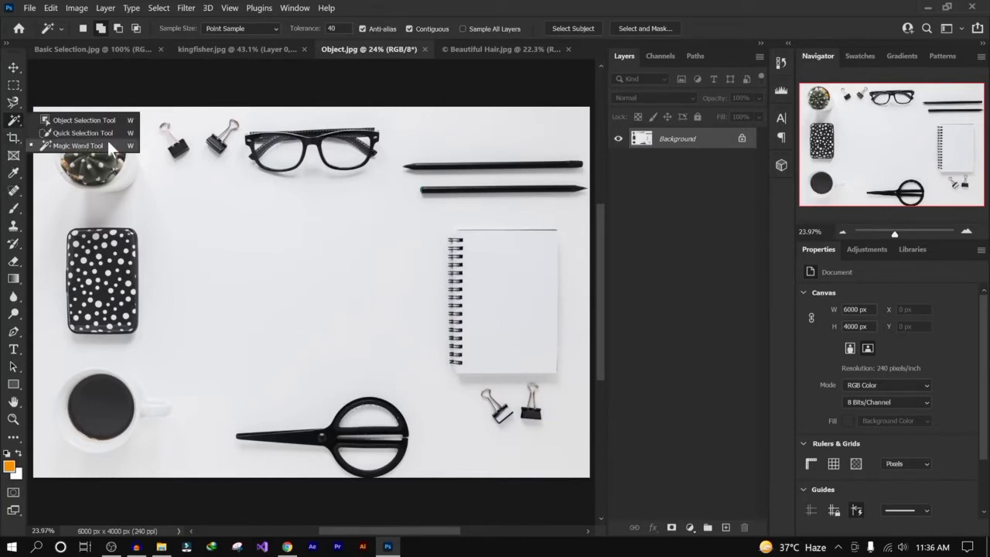
left_click(46, 141)
left_click(296, 255)
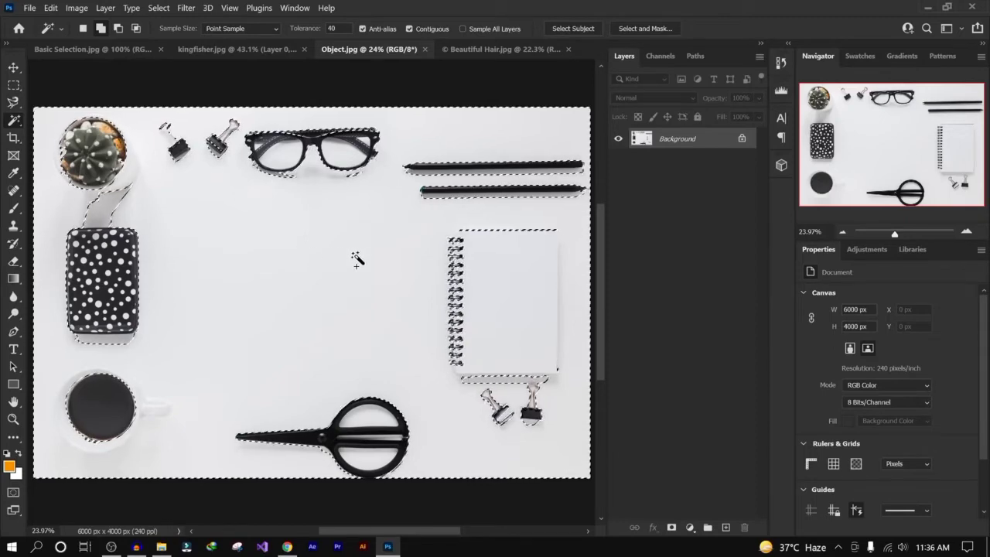
key("ctrl+d")
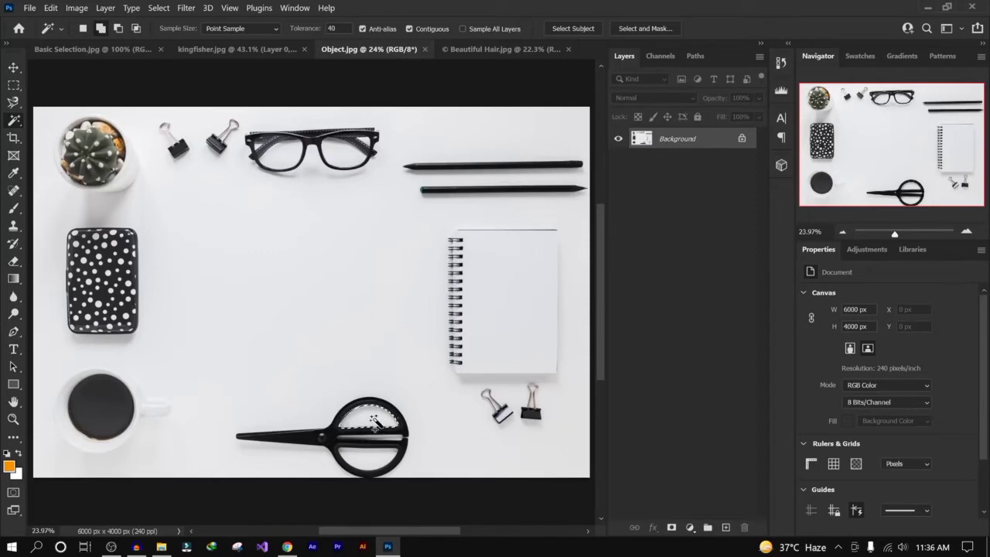
- Turn off Contiguous and select every matching dark pixel by sampling the scissors twice
left_click(410, 28)
left_click(365, 410)
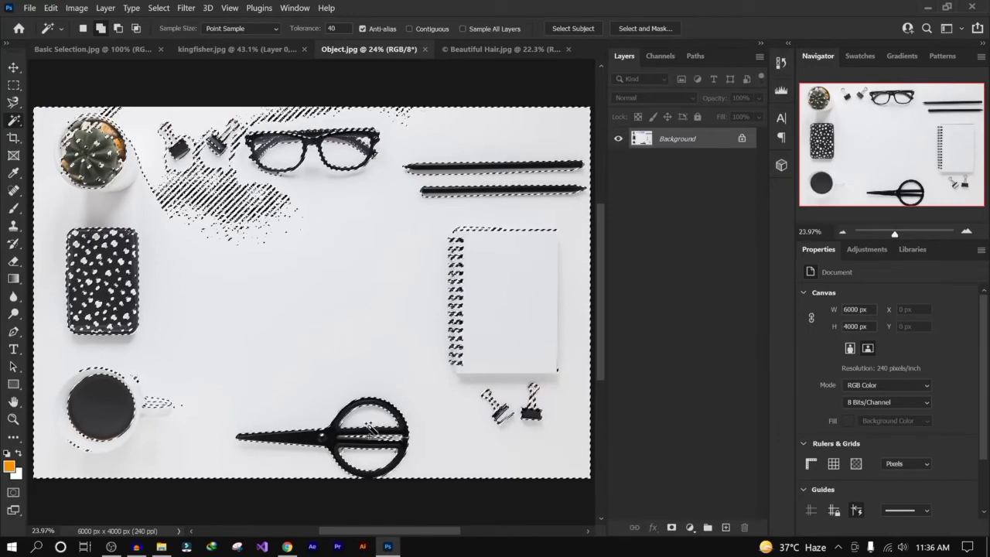
left_click(375, 425)
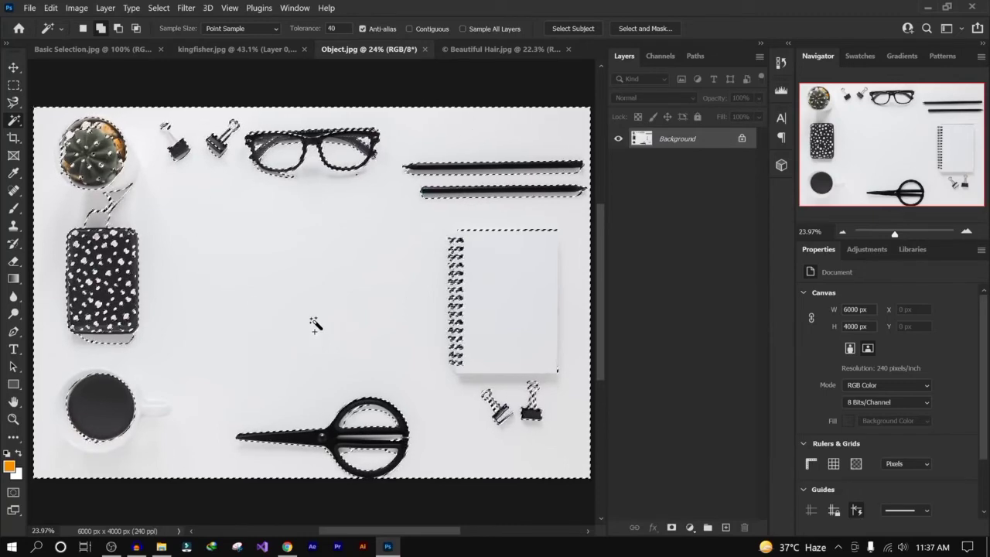
- Toggle the Contiguous option on and off again and clear the selection
left_click(429, 27)
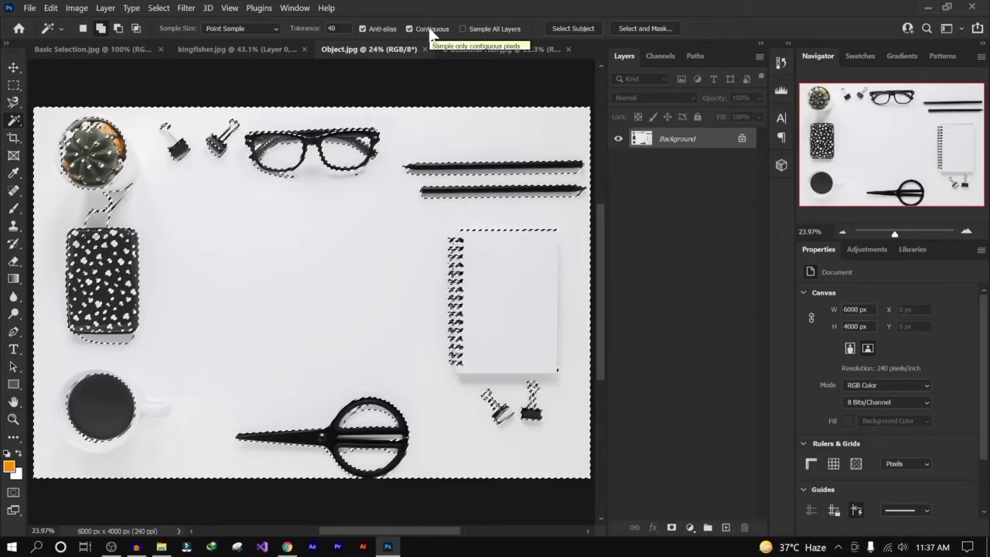
left_click(429, 28)
key("ctrl+d")
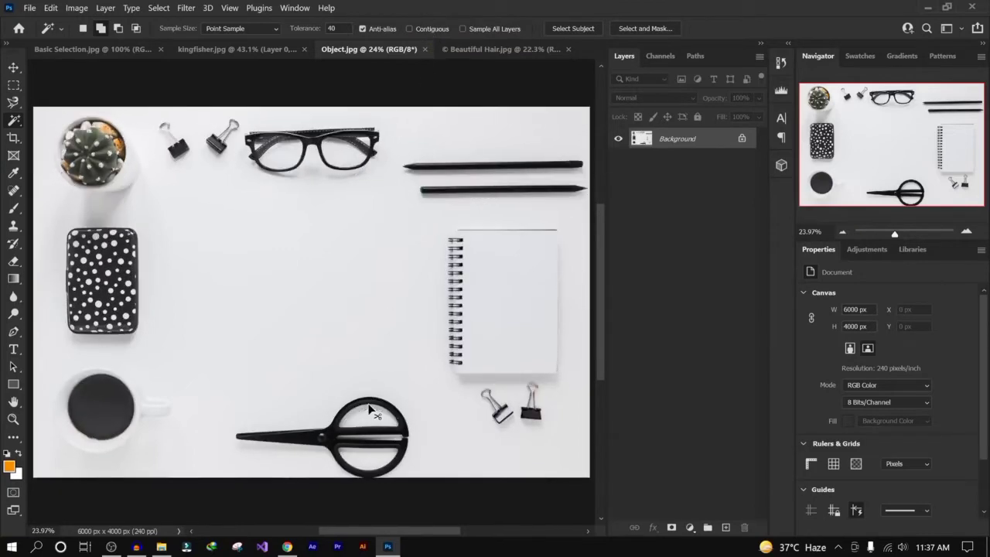
- Sample the scissors once more with Contiguous off, then turn Contiguous back on and deselect
left_click(366, 415)
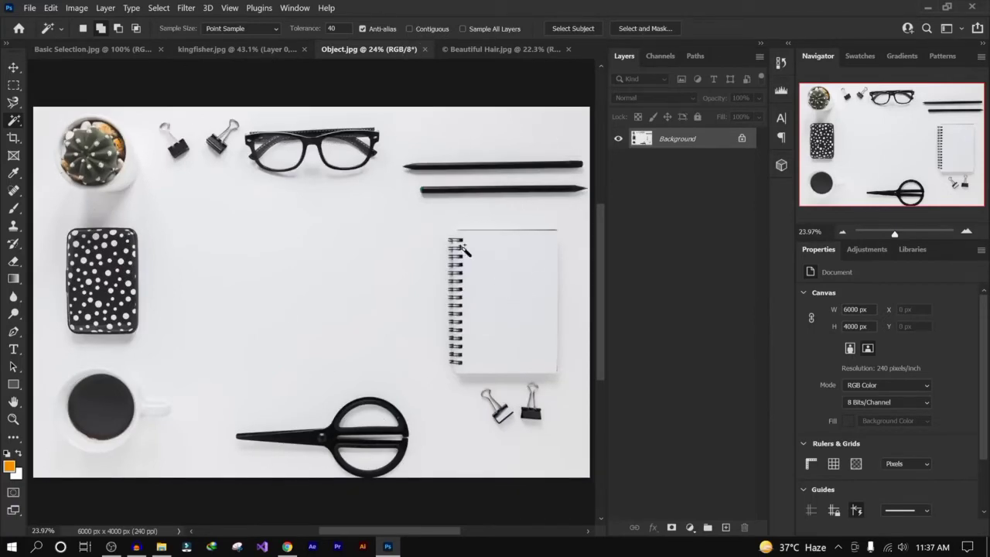
left_click(409, 29)
key("ctrl+d")
right_click(20, 123)
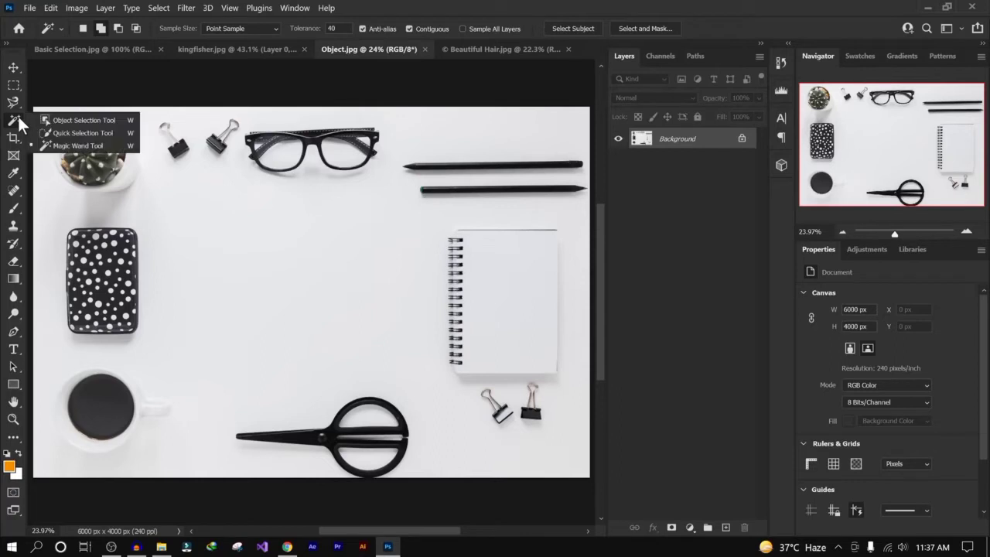
left_click(87, 147)
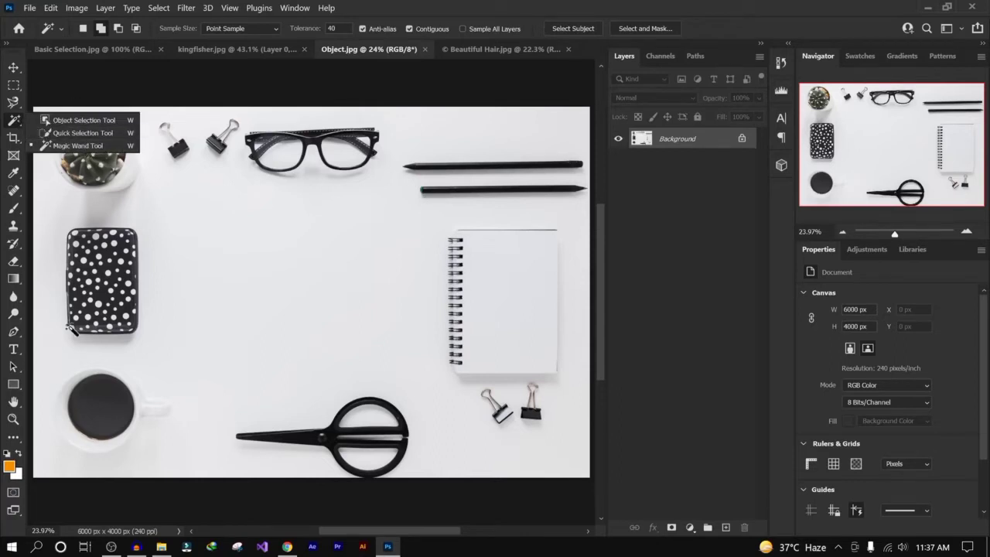
left_click(17, 333)
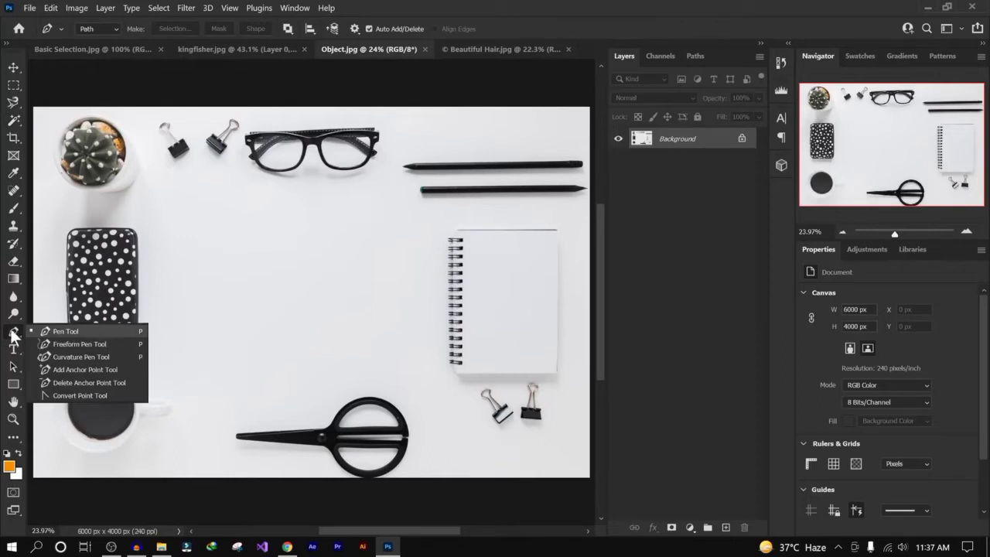
left_click(14, 104)
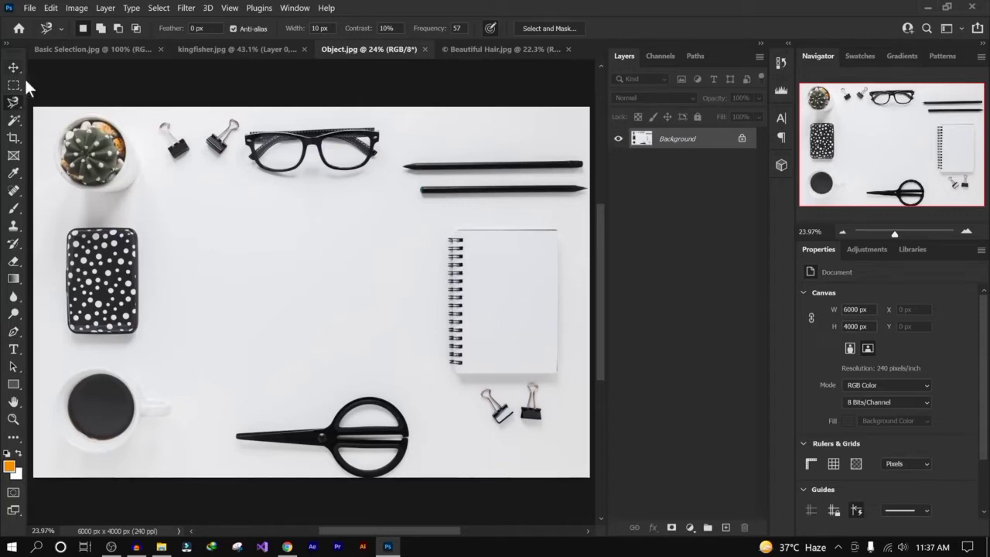
left_click(15, 119)
right_click(16, 120)
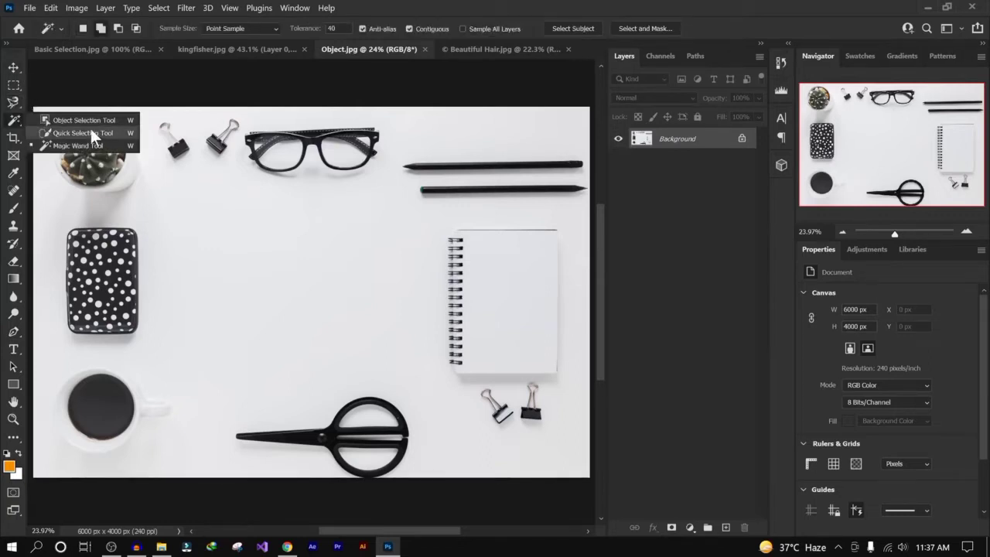
left_click(11, 107)
right_click(12, 108)
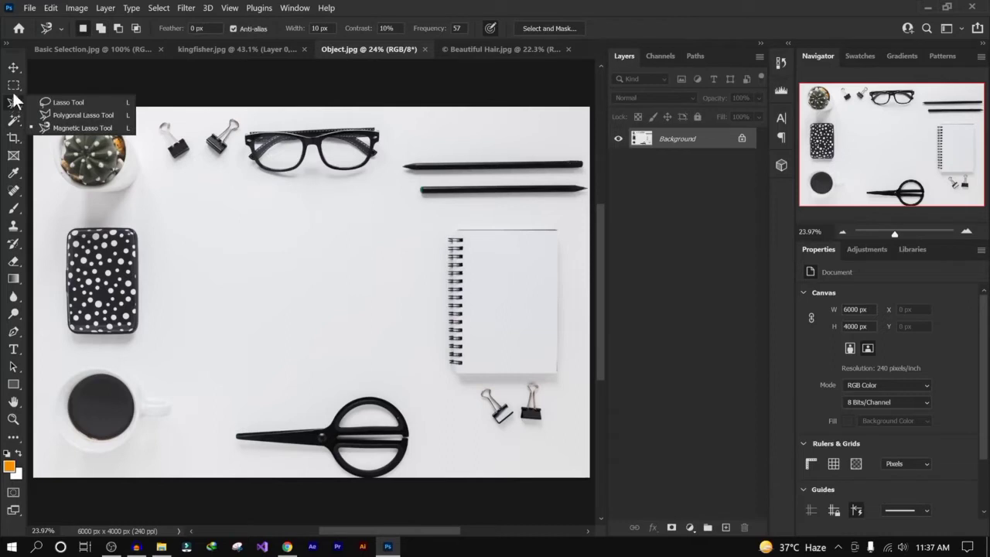
left_click(14, 119)
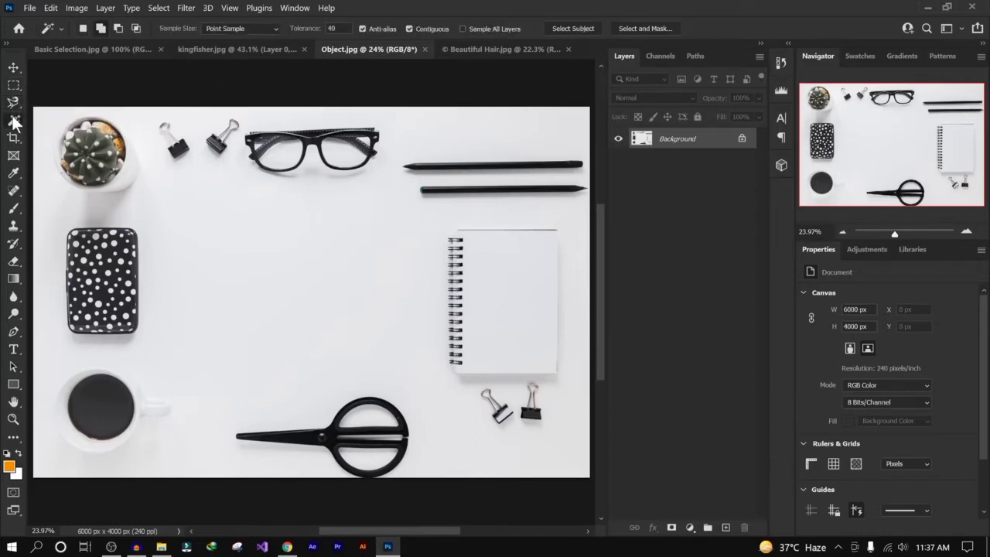
right_click(14, 120)
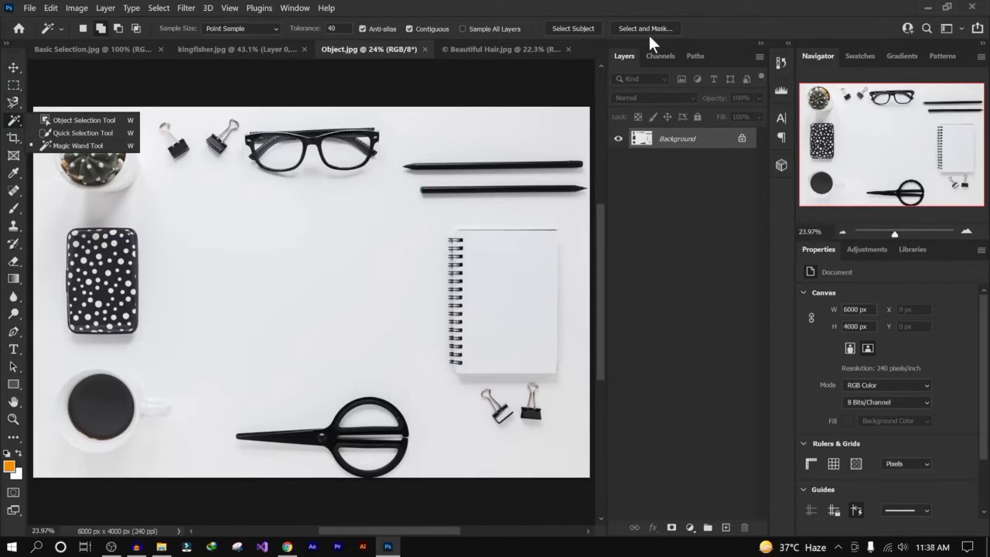
- Switch to the Beautiful Hair document, draw a rectangular marquee over the background left of the hair, and deselect
left_click(499, 51)
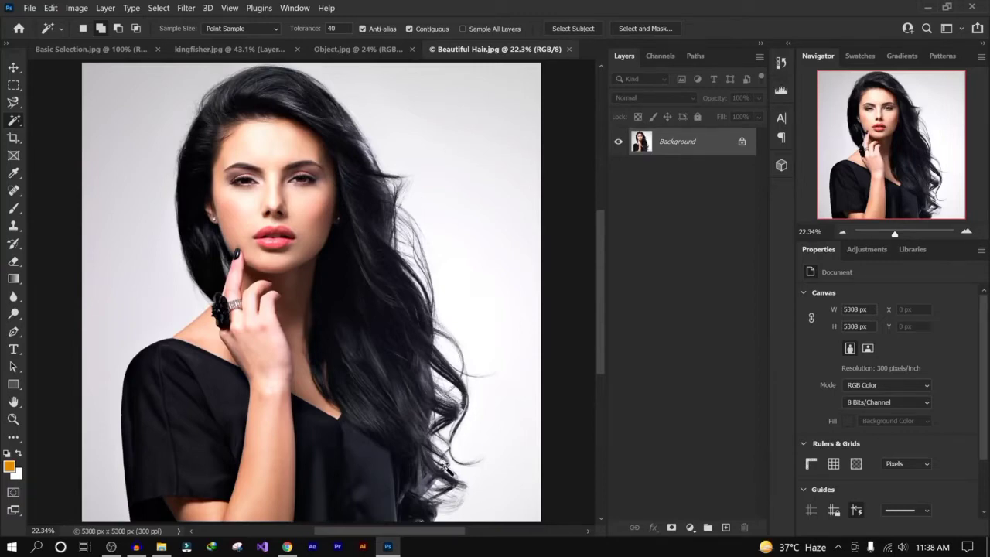
left_click(11, 87)
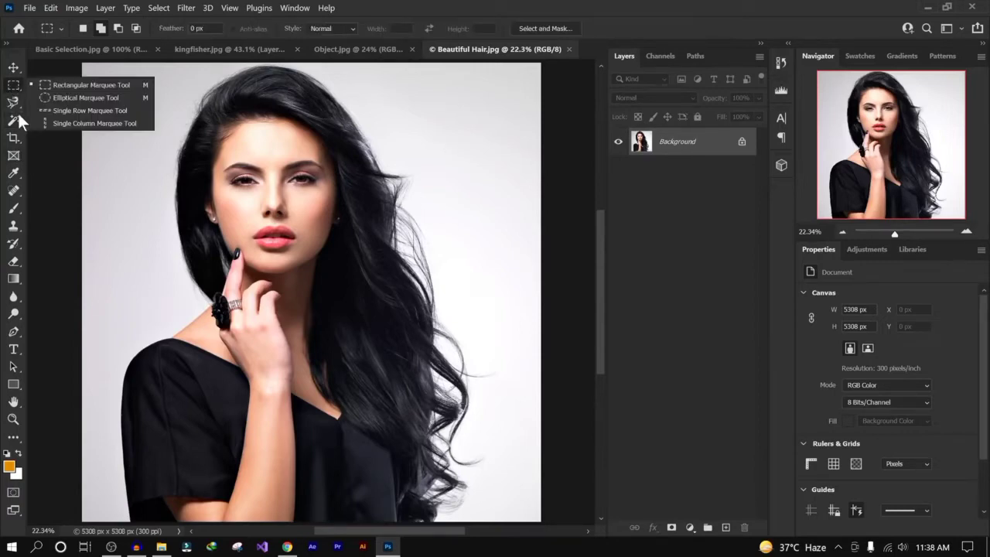
left_click(17, 121)
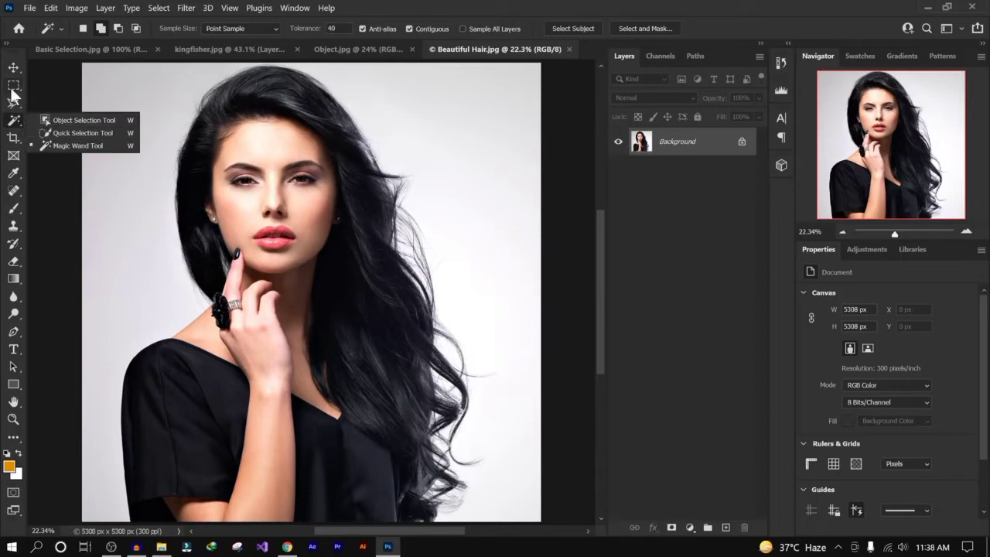
left_click(14, 85)
left_click(89, 84)
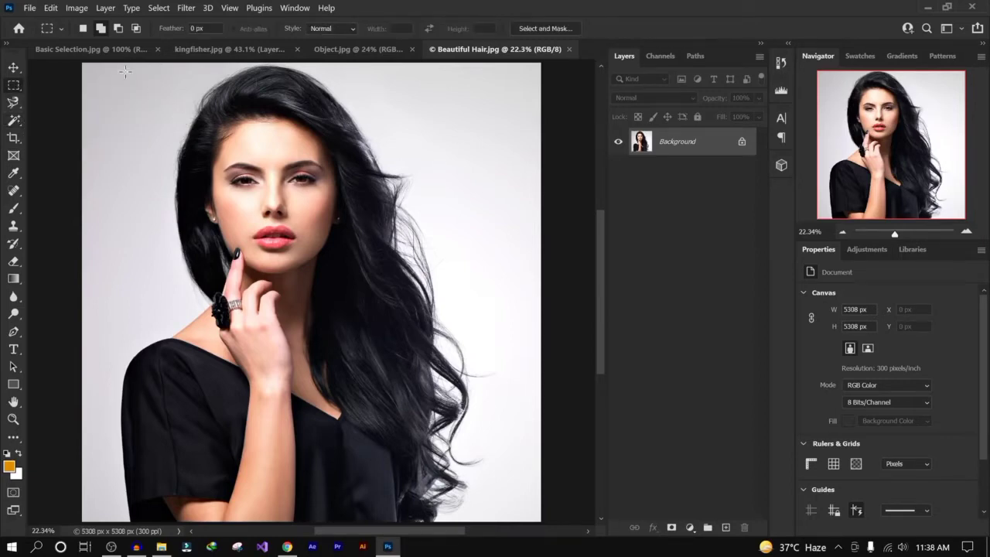
left_click_drag(127, 73, 179, 272)
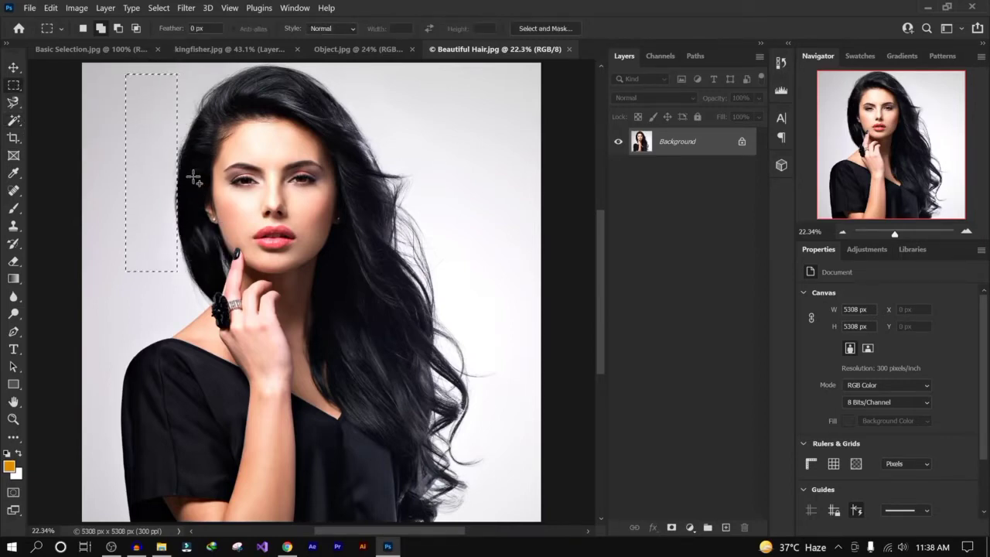
key("ctrl+d")
- Unlock the Background layer, select the white background with two Magic Wand clicks, and delete it
left_click(14, 107)
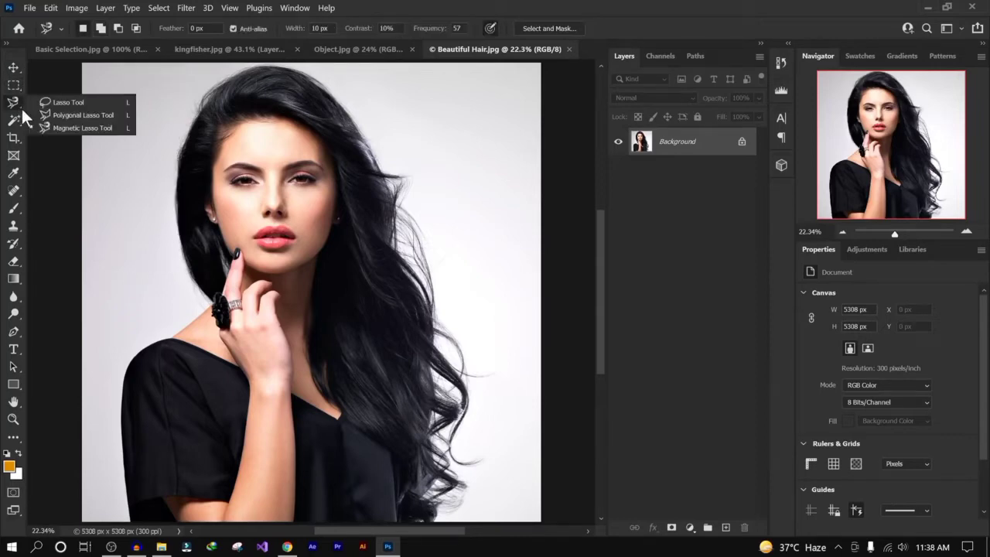
left_click(14, 121)
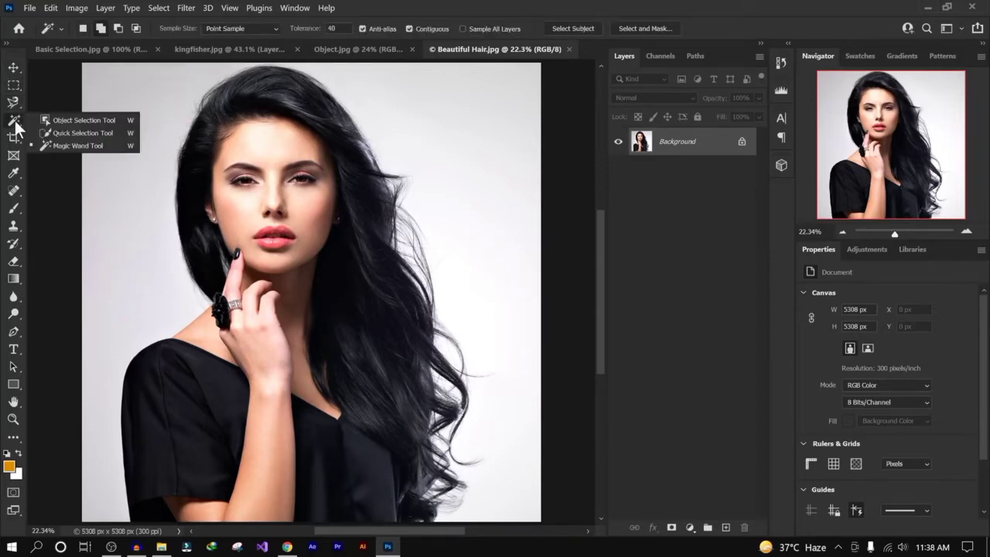
left_click(101, 147)
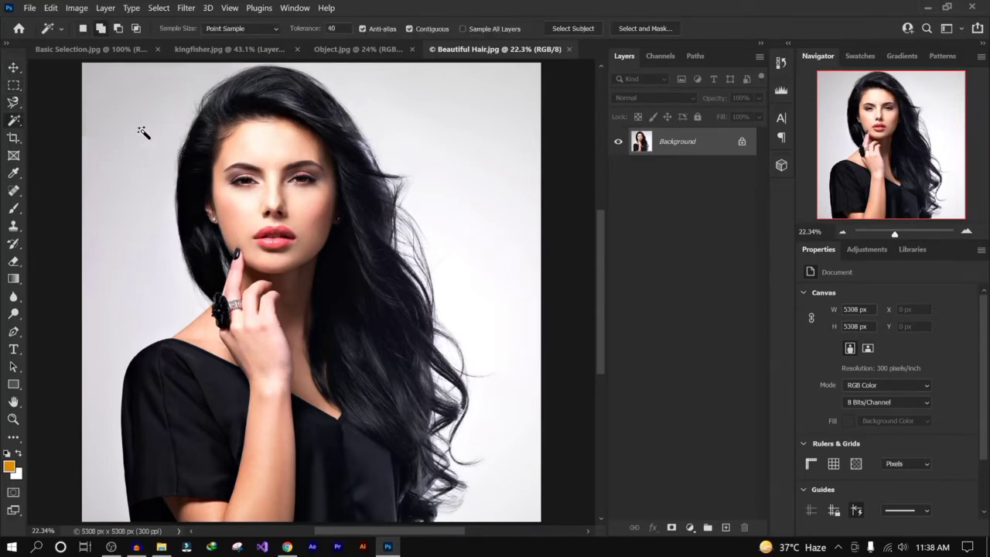
left_click(741, 144)
left_click(442, 137)
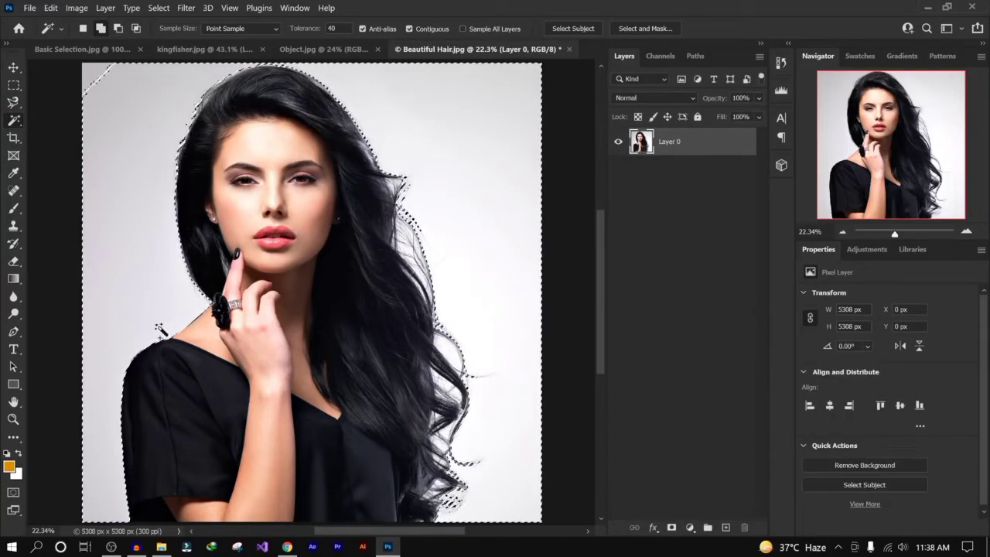
left_click(96, 78)
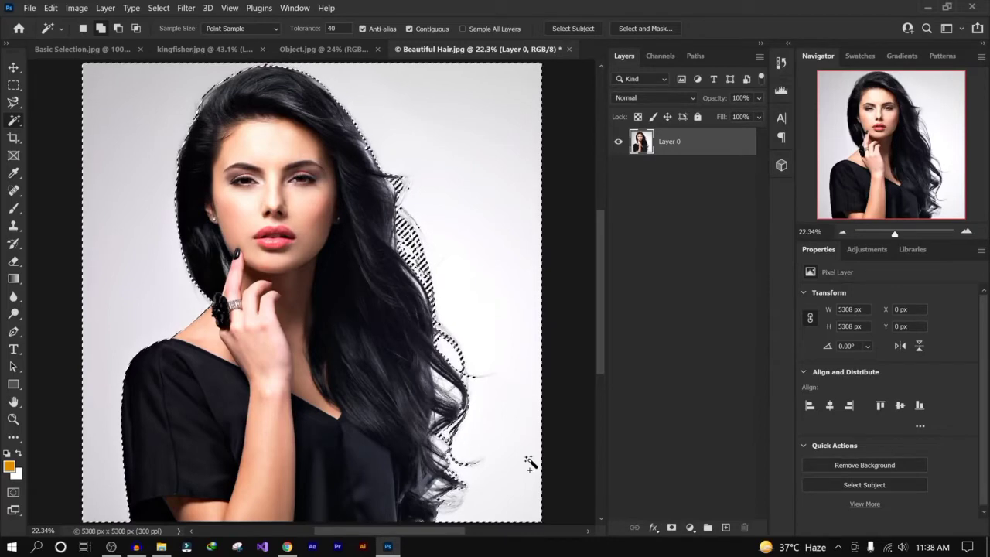
key("Delete")
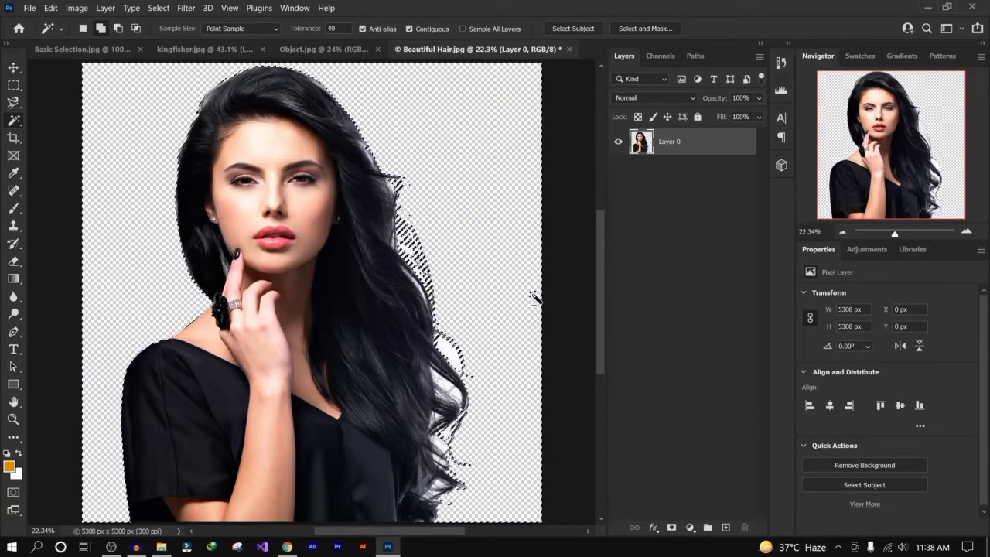
- Add a new empty layer and move it below the portrait layer
left_click(699, 214)
left_click(725, 527)
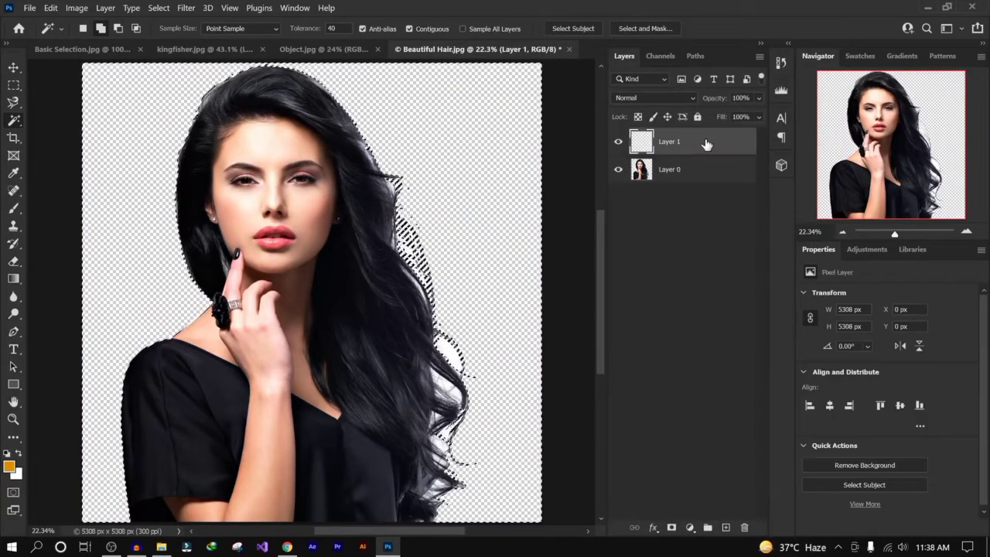
left_click_drag(673, 141, 681, 186)
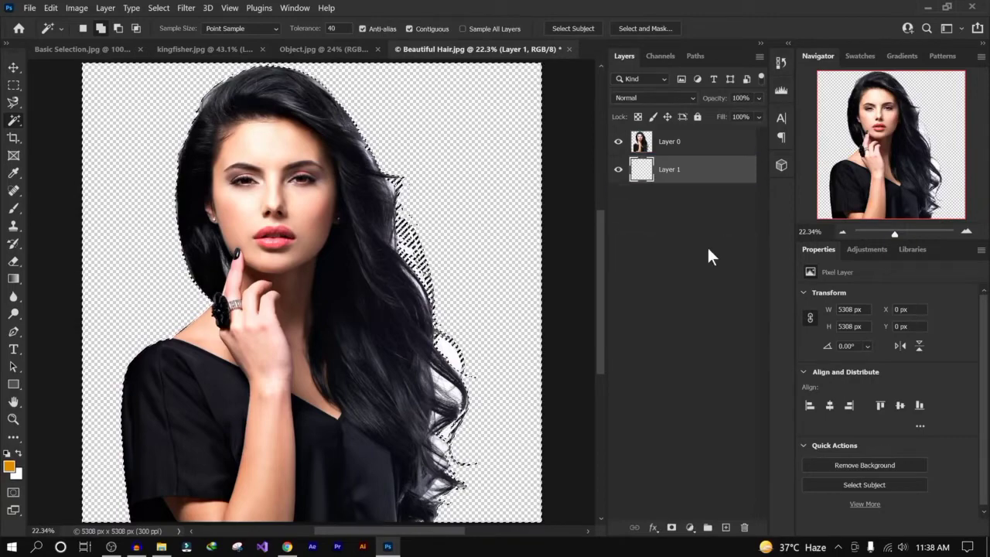
- Set the foreground colour to a dark orange, hex b53700
left_click(10, 466)
left_click_drag(463, 207, 479, 222)
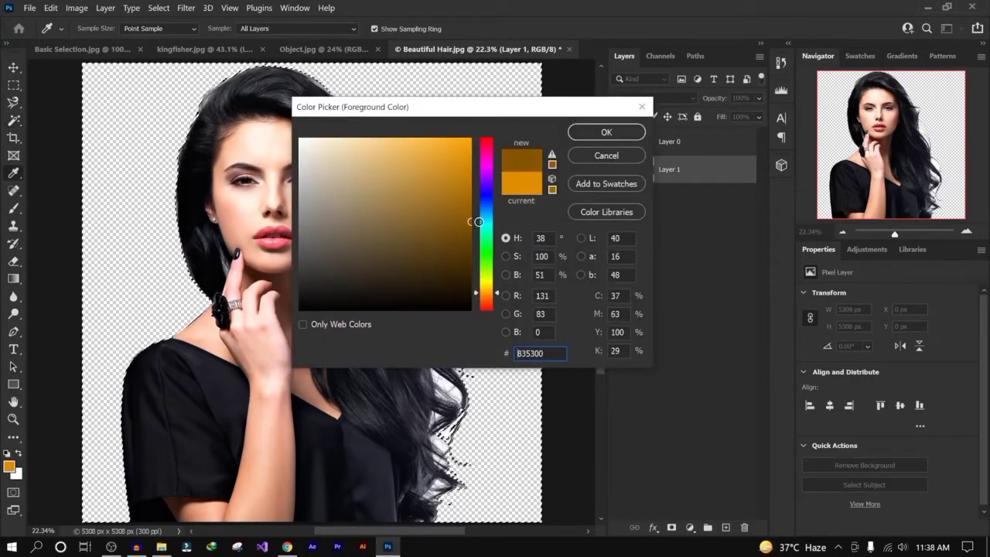
left_click_drag(492, 292, 491, 302)
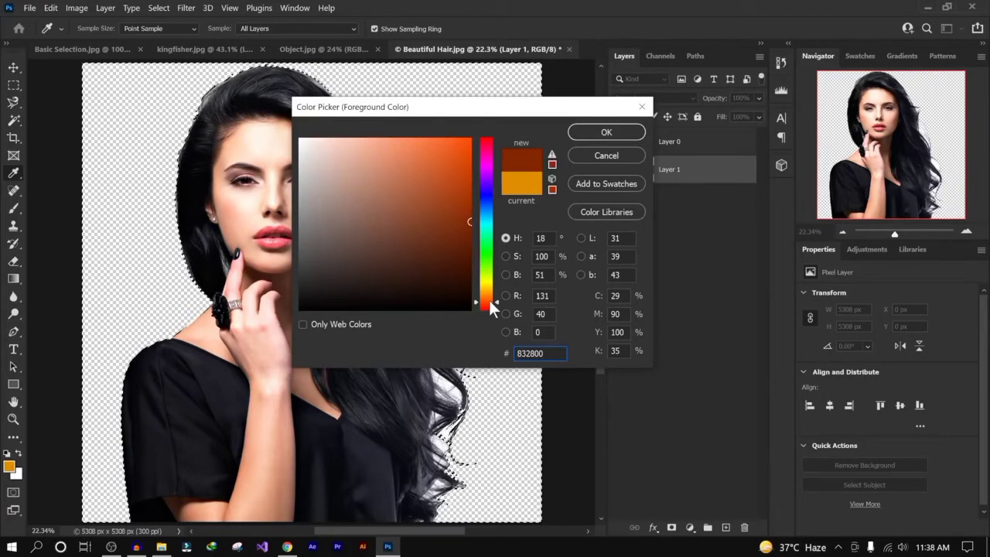
left_click_drag(471, 216, 473, 176)
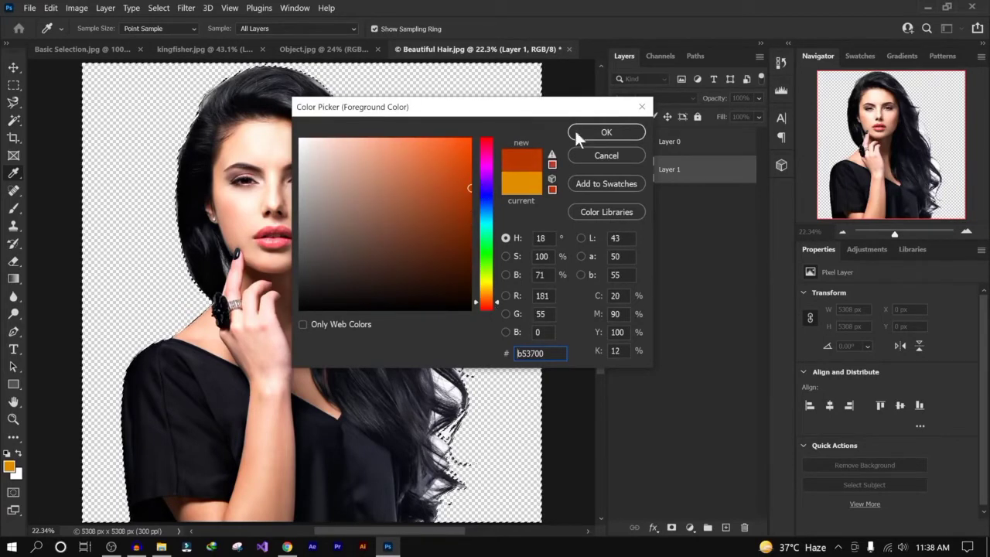
left_click(594, 132)
- Fill the empty layer with the orange foreground colour, deselect, and fill the whole layer again
key("w")
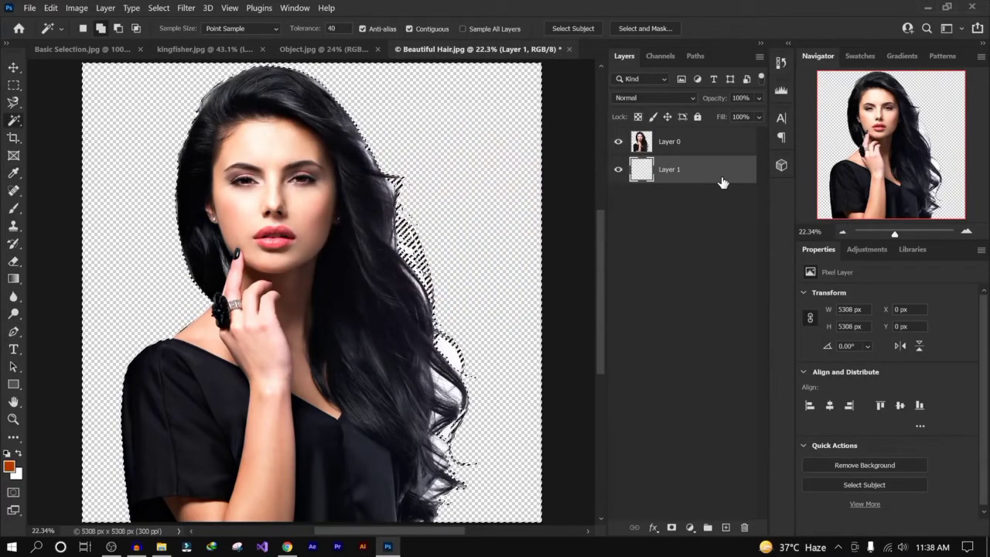
key("alt+BackSpace")
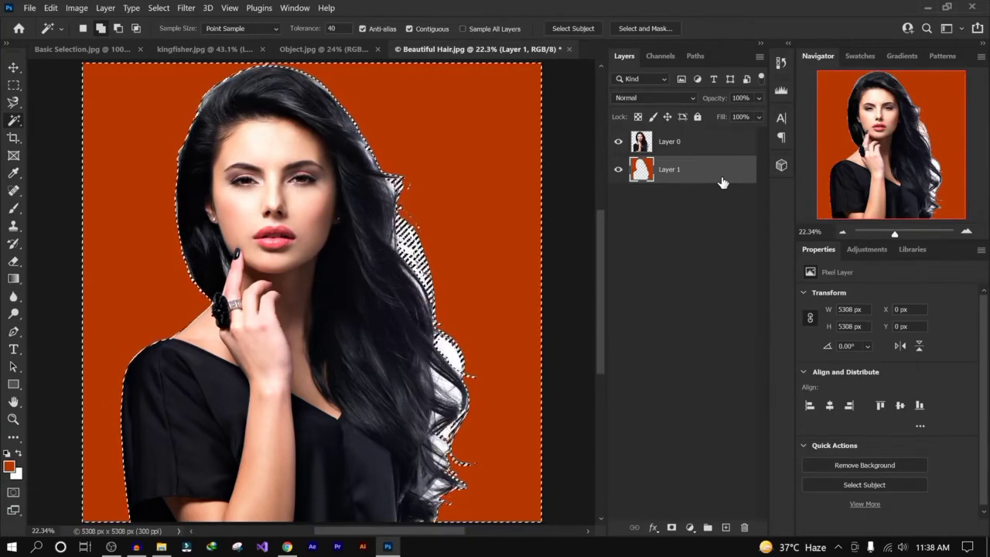
key("ctrl+d")
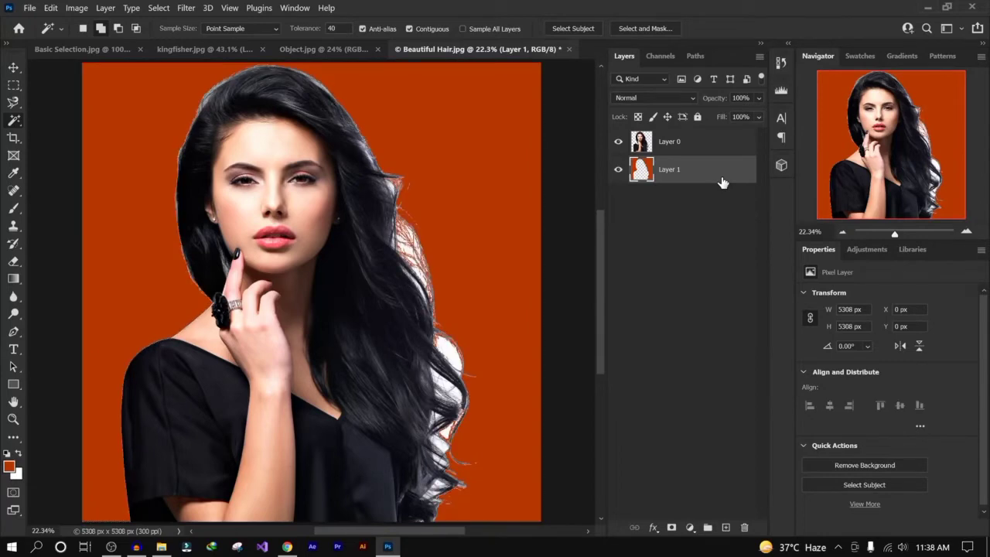
key("alt+BackSpace")
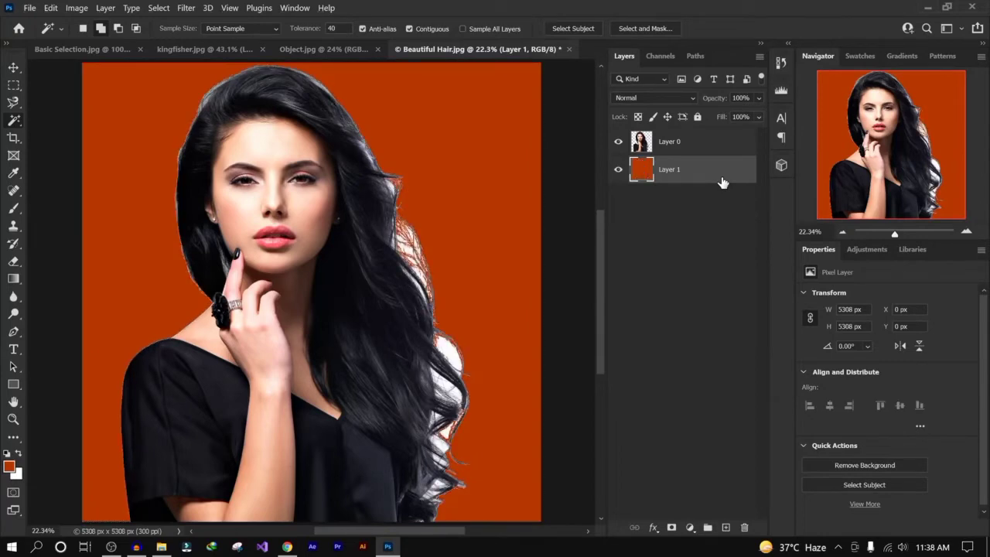
- Switch to the Quick Selection tool and click on the portrait's face
left_click(618, 142)
left_click(618, 142)
right_click(15, 119)
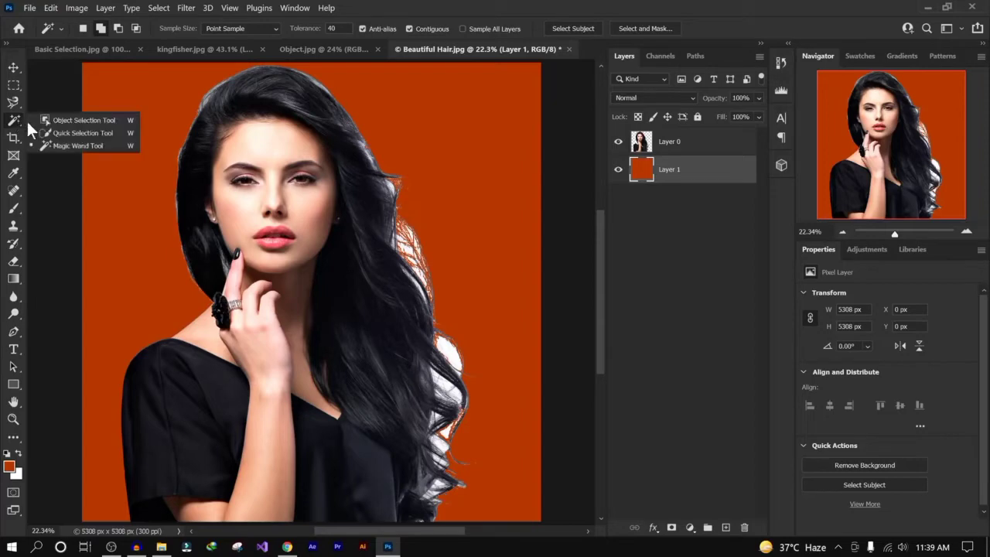
left_click(81, 132)
left_click(318, 260)
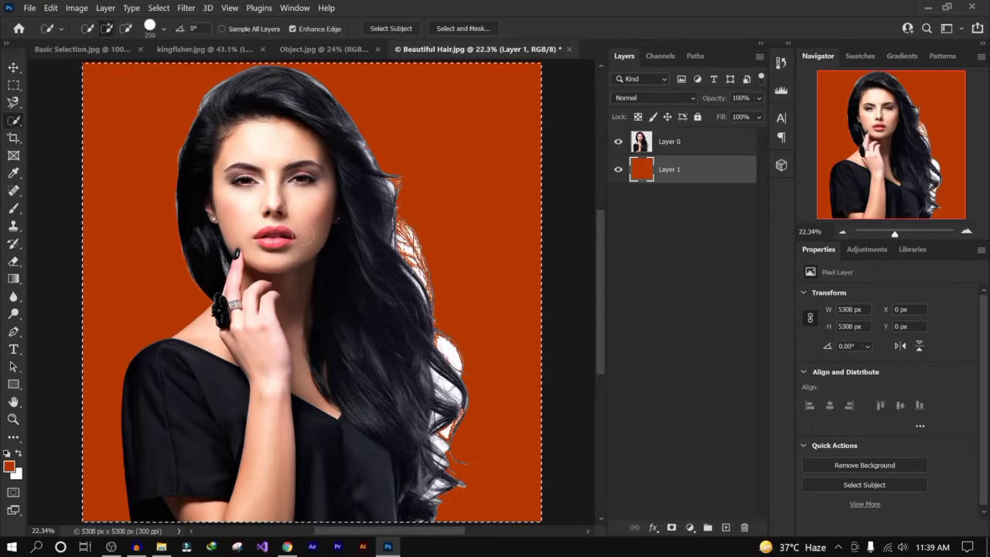
key("ctrl+s")
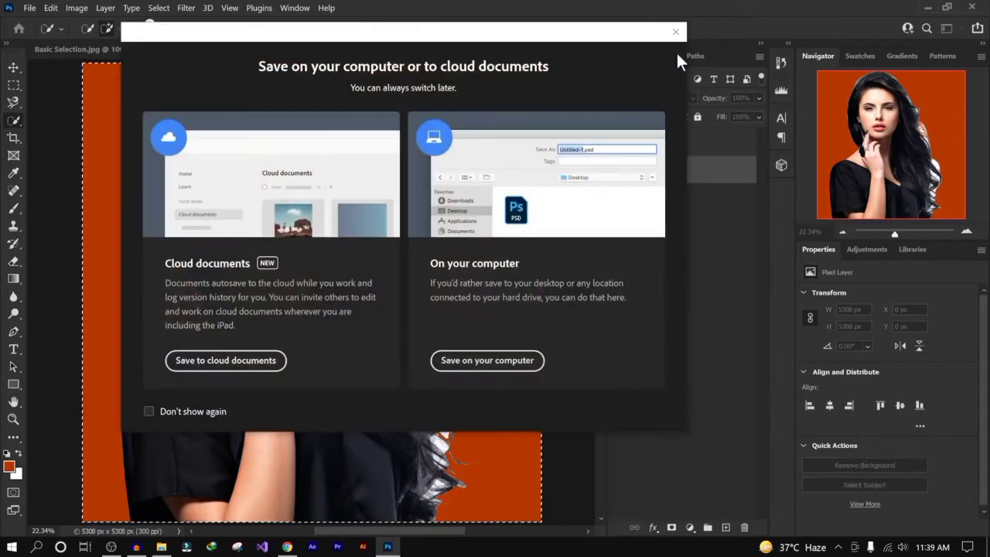
left_click(675, 32)
- Undo the recent edits back to the original white-background portrait
left_click(702, 148)
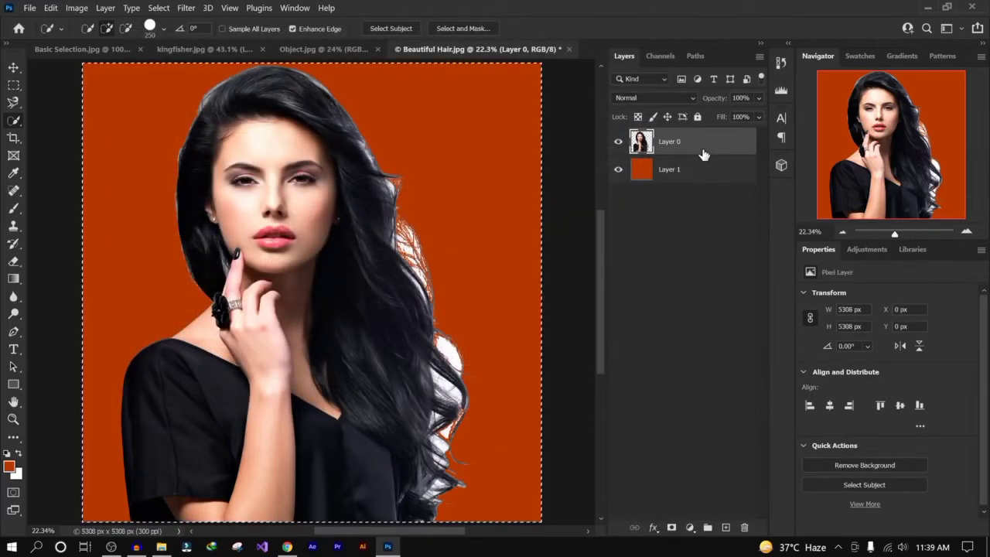
key("ctrl+comma")
key("ctrl+z")
key("ctrl+z")
key("ctrl+z")
key("ctrl+z")
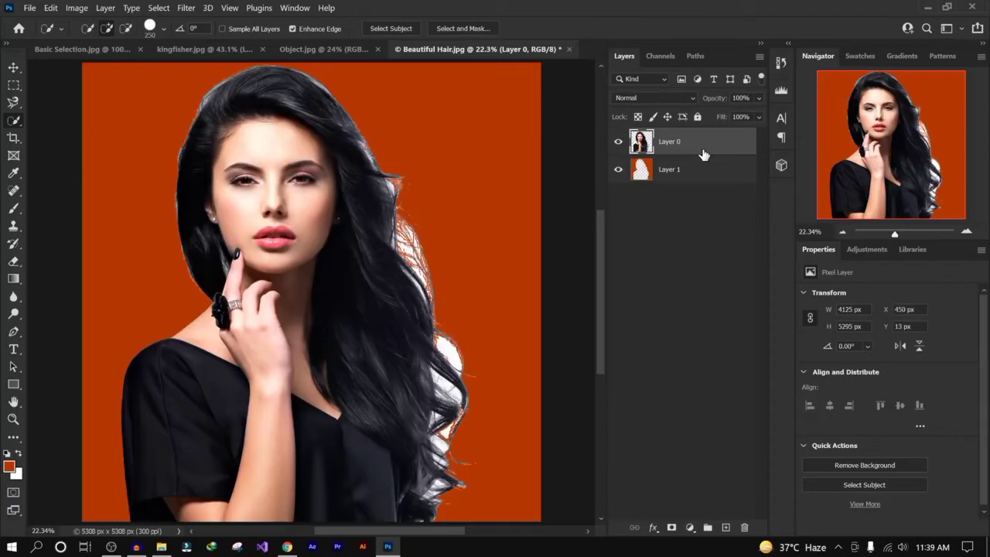
key("ctrl+z")
key("ctrl+z")
key("ctrl+z")
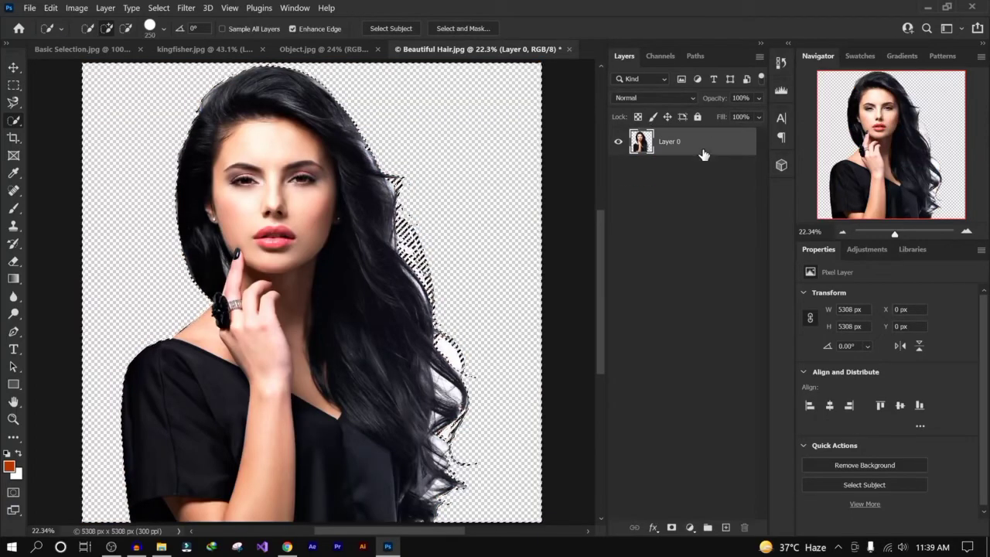
key("ctrl+z")
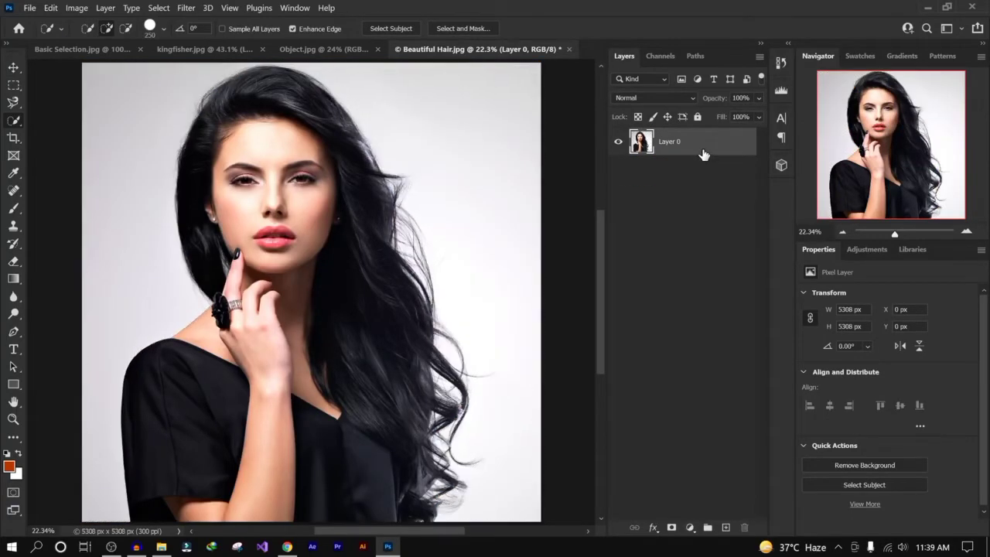
- Add a new empty layer and move it below the portrait layer
left_click(710, 176)
left_click(724, 527)
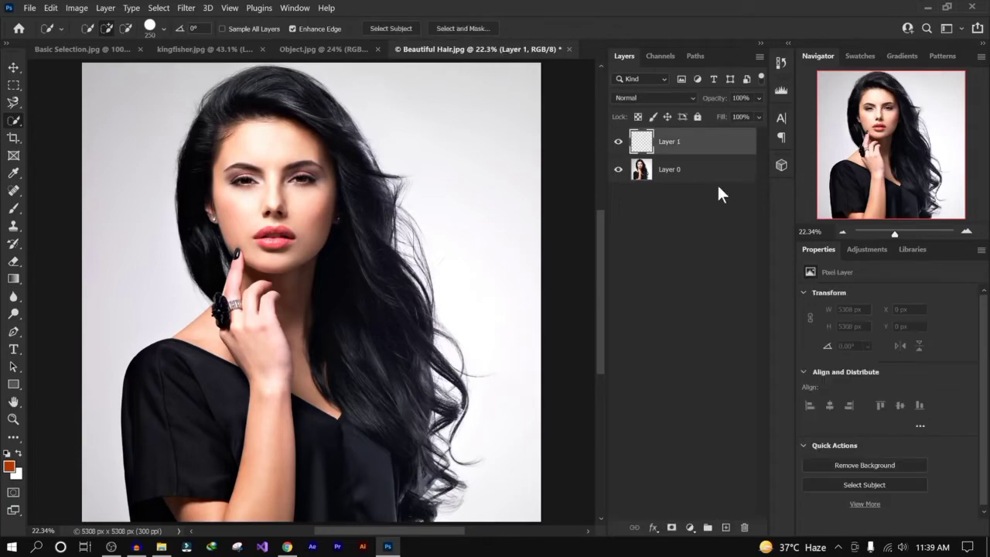
left_click_drag(696, 143, 702, 184)
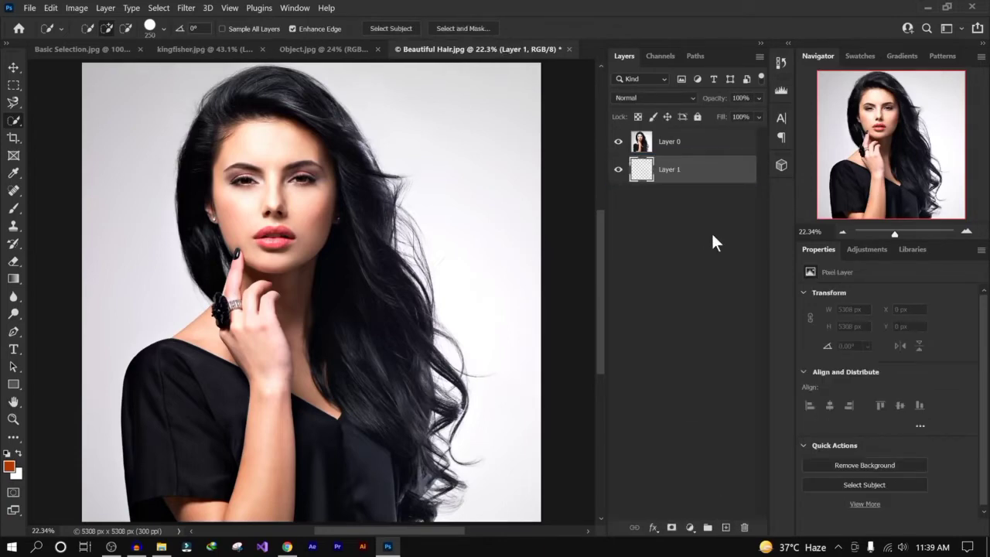
- Fill the new layer with the orange foreground colour and lock it
key("alt+BackSpace")
left_click(697, 116)
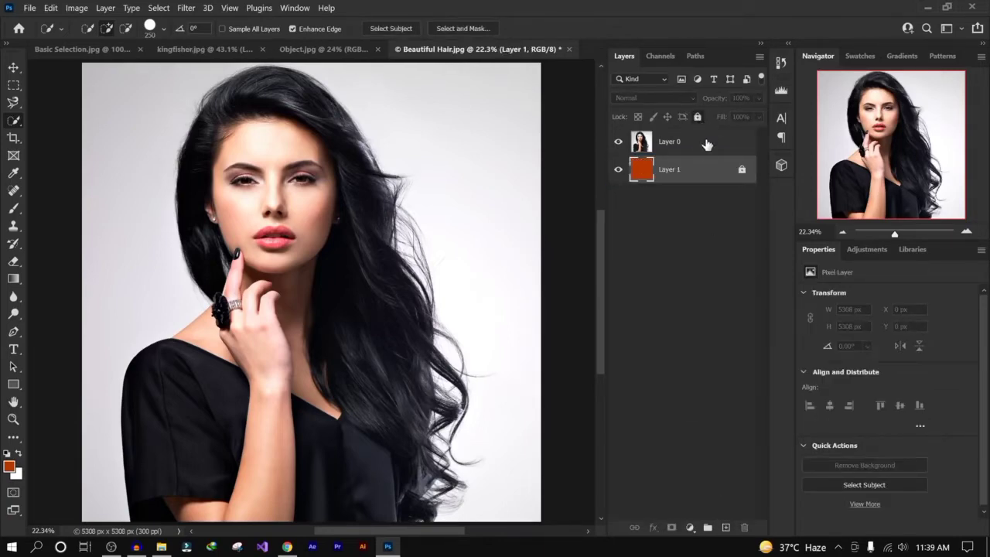
- Select the portrait layer and run Select Subject with the Quick Selection tool to select the woman
left_click(706, 150)
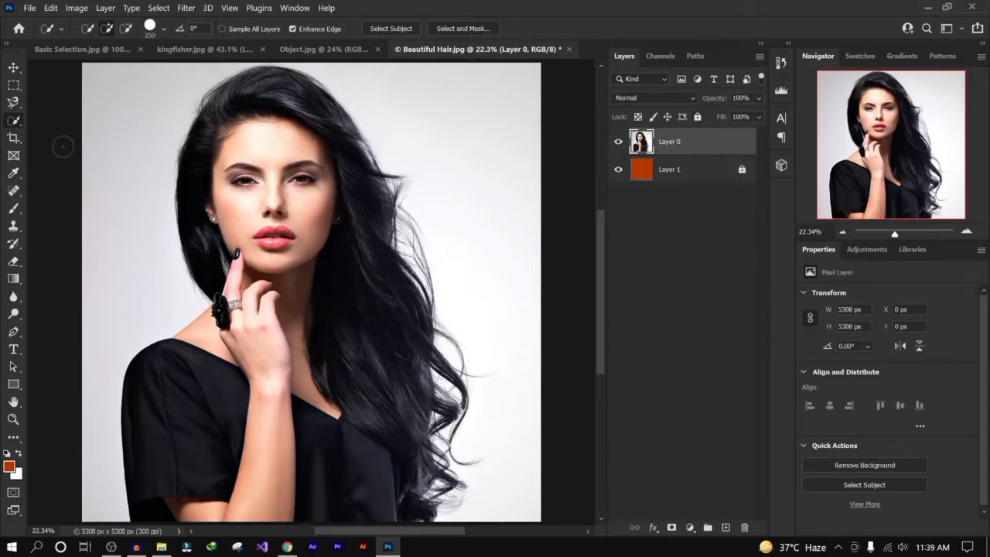
right_click(14, 122)
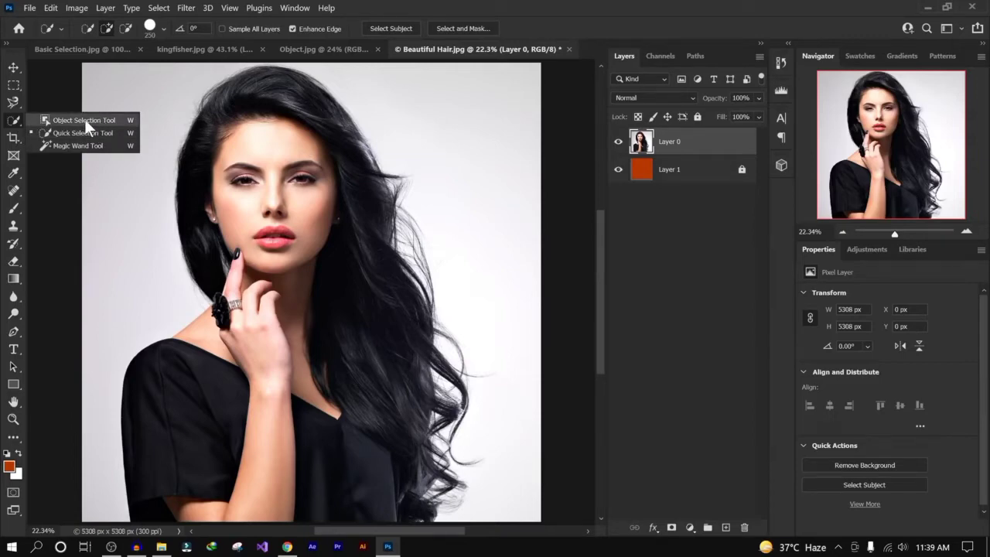
left_click(91, 132)
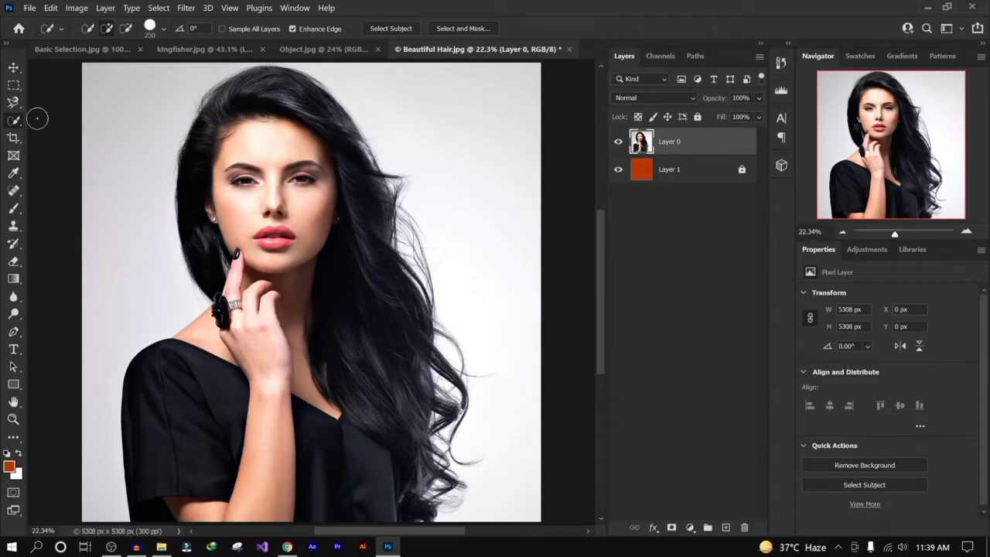
left_click(395, 27)
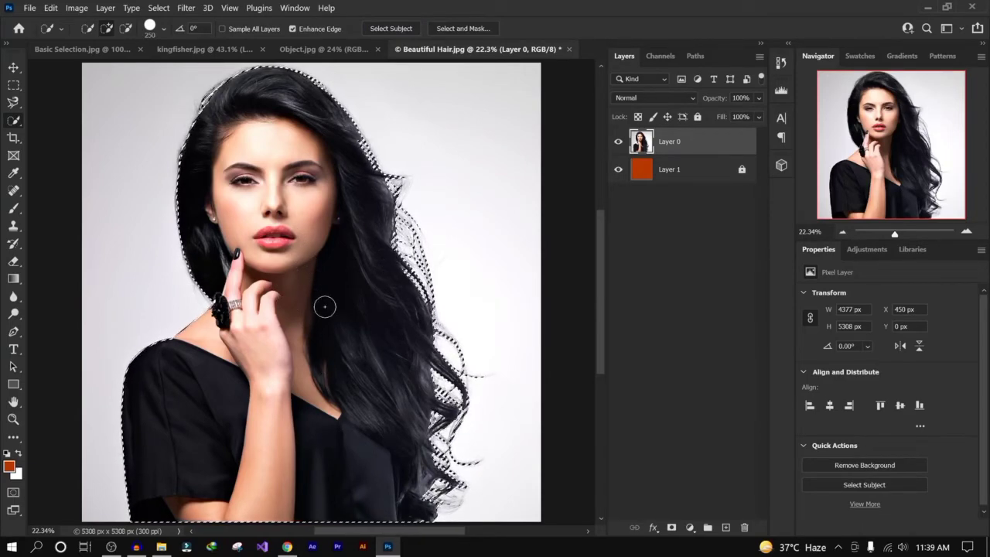
- Invert the selection, delete the white background, and deselect
right_click(284, 200)
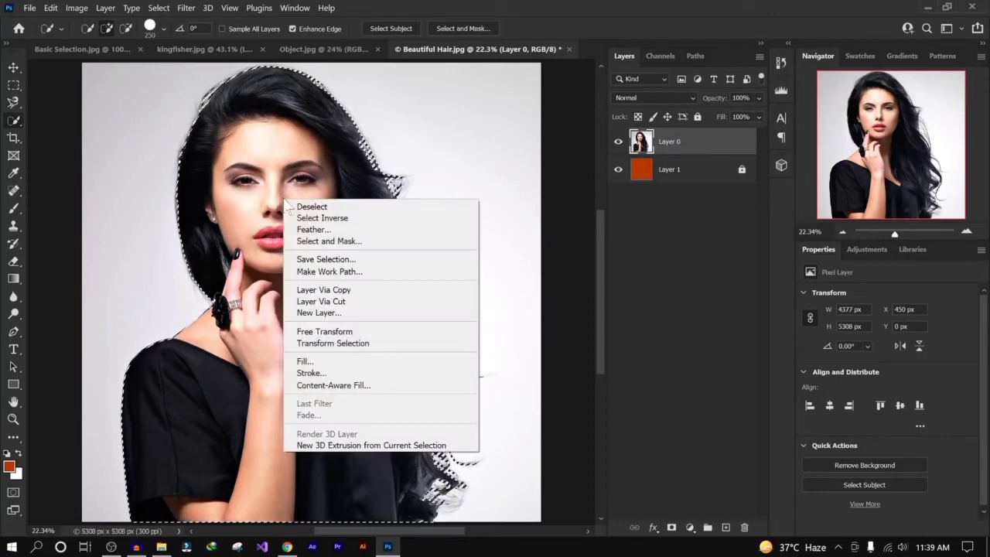
left_click(372, 219)
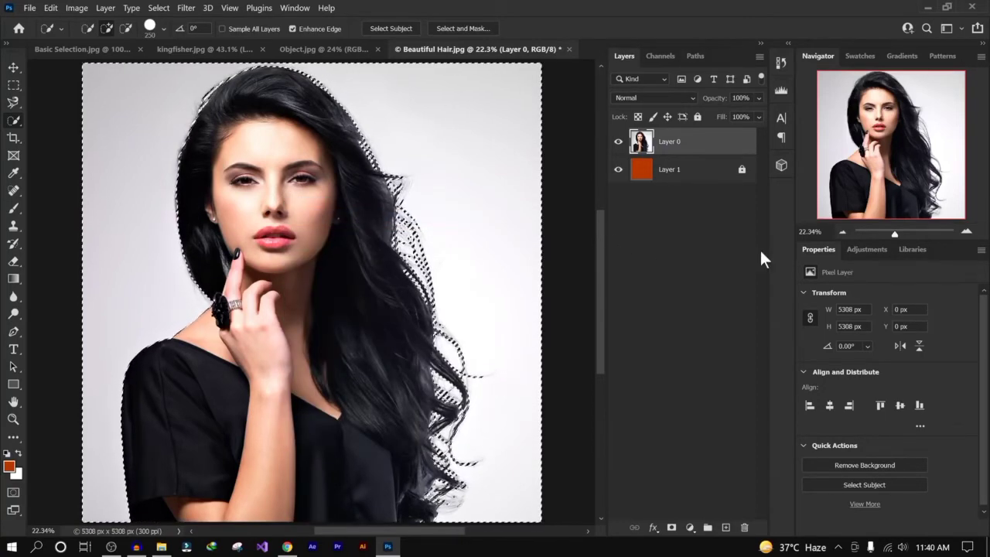
key("Delete")
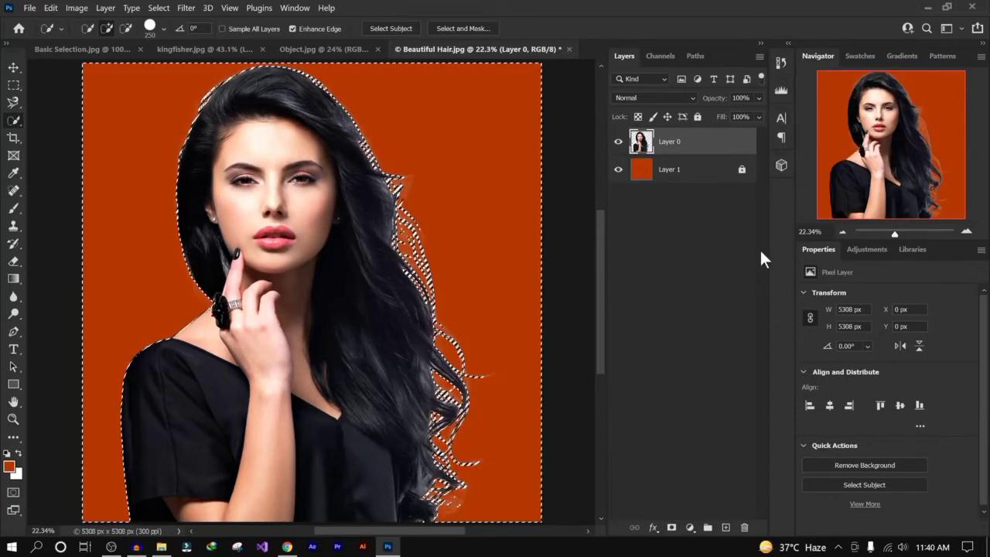
key("ctrl+d")
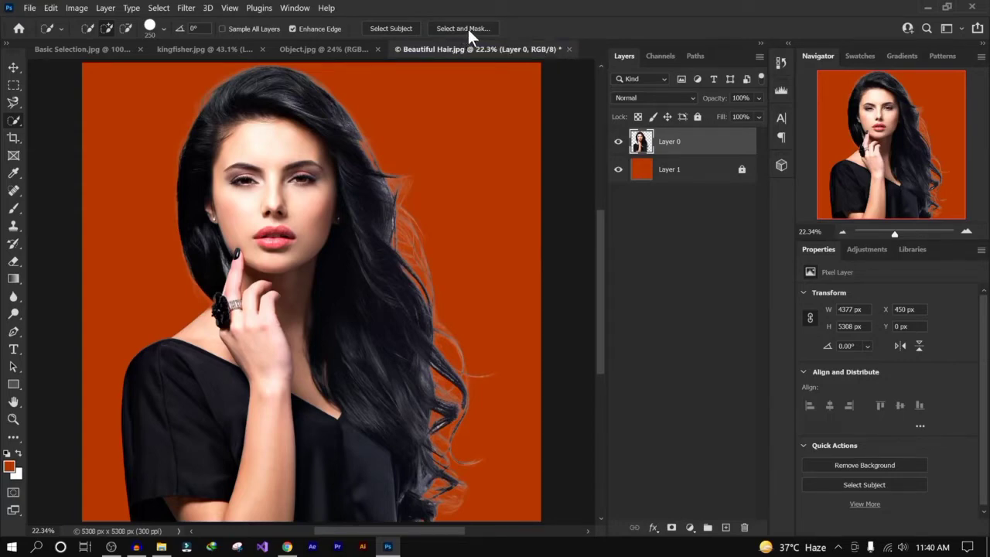
left_click(186, 9)
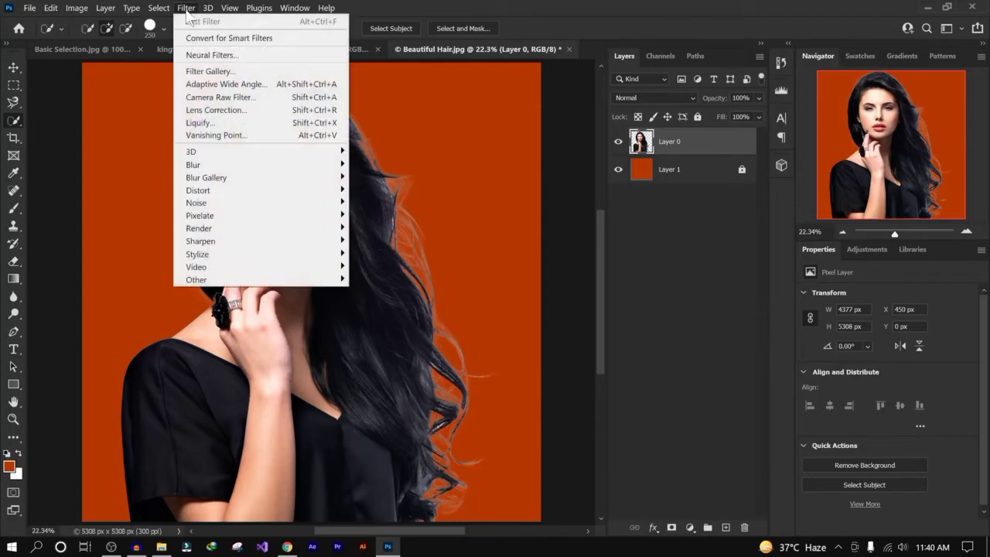
mouse_move(159, 9)
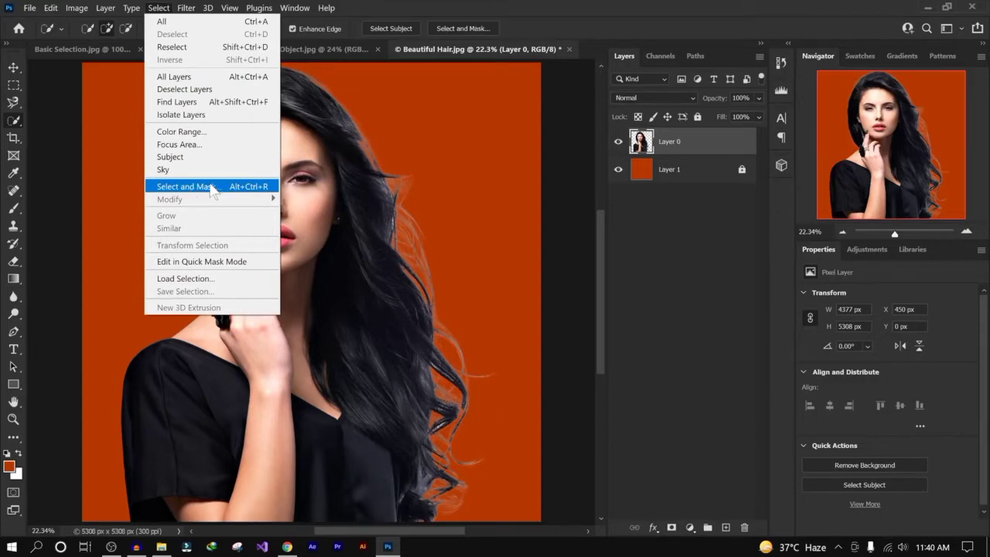
left_click(689, 146)
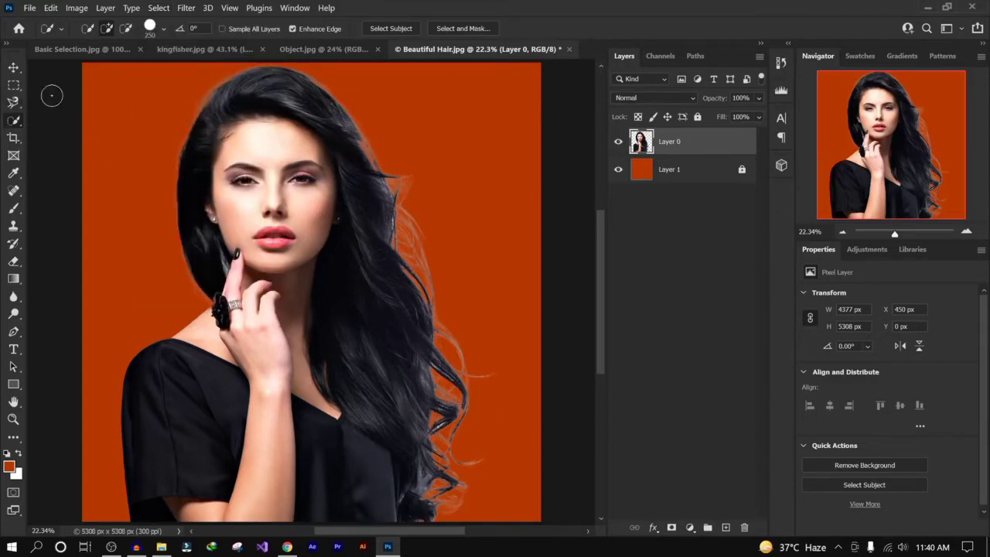
right_click(16, 121)
left_click(100, 131)
- Revert the portrait document to its last saved version
left_click(30, 8)
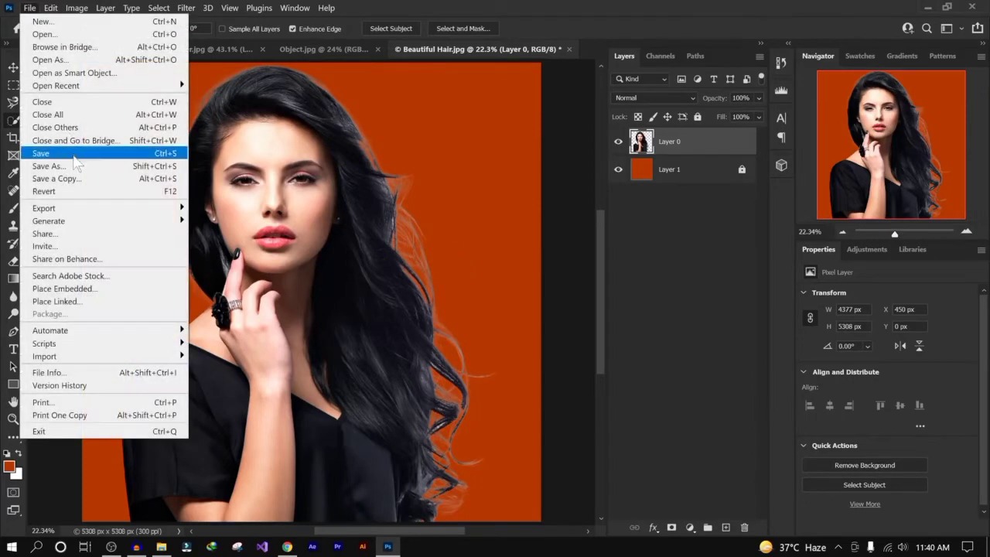
left_click(78, 192)
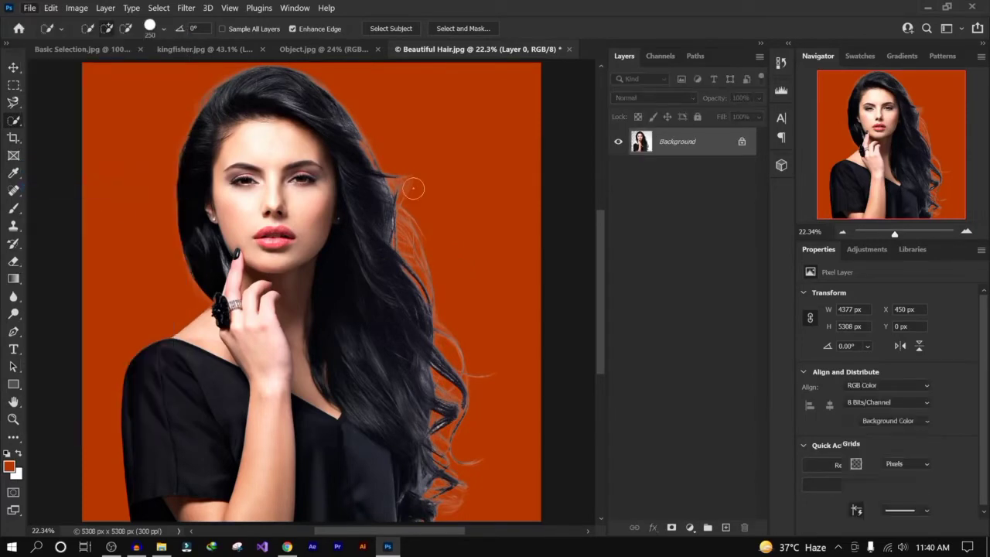
- Paint a Quick Selection over the woman's body and hair
right_click(15, 124)
left_click(99, 134)
mouse_move(269, 417)
left_mouse_down()
mouse_move(239, 310)
mouse_move(232, 147)
mouse_move(340, 174)
mouse_move(228, 100)
mouse_move(199, 229)
mouse_move(219, 377)
left_mouse_up()
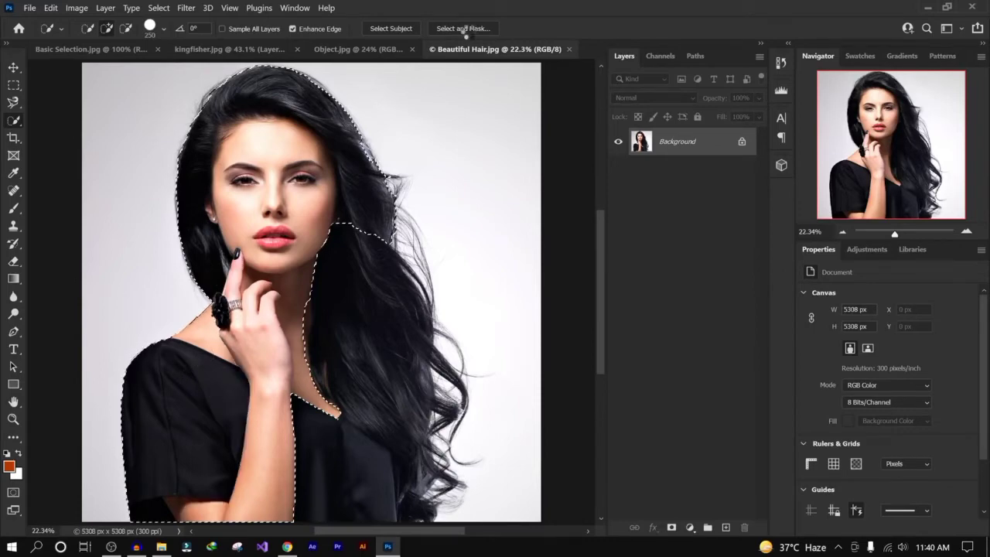
mouse_move(328, 203)
left_mouse_down()
mouse_move(354, 298)
mouse_move(349, 449)
mouse_move(376, 491)
left_mouse_up()
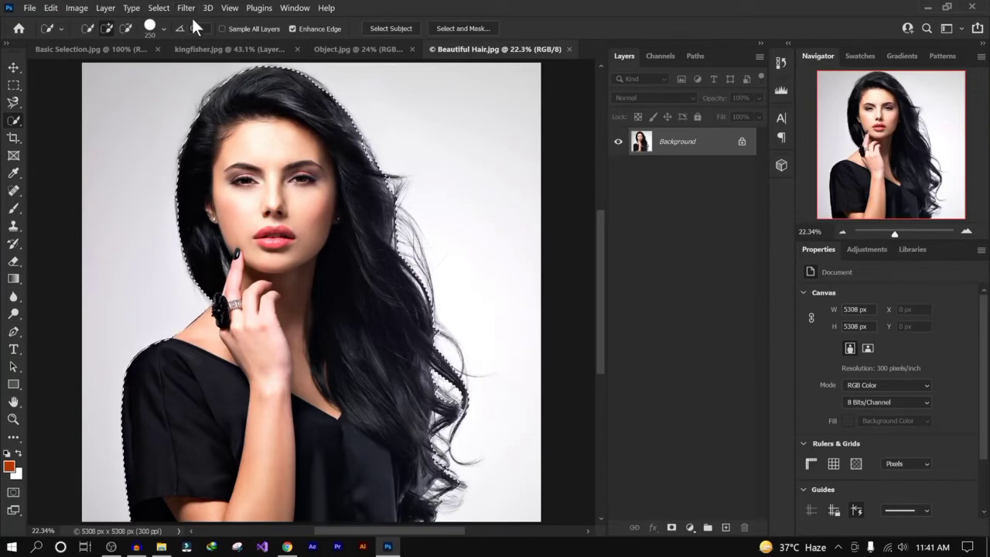
- Open Select and Mask for the selection and move the Refine Edge dialog aside
left_click(160, 9)
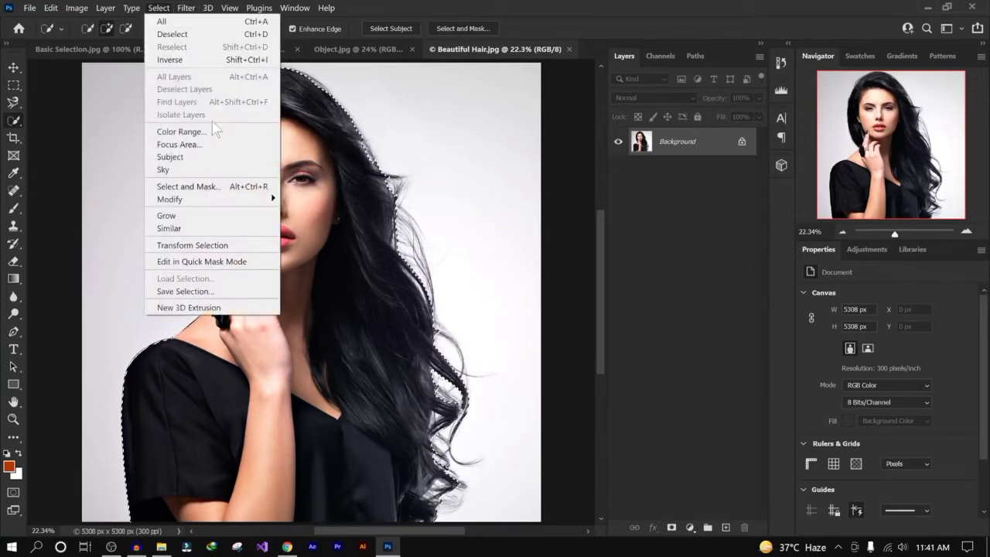
left_click(214, 188, "shift")
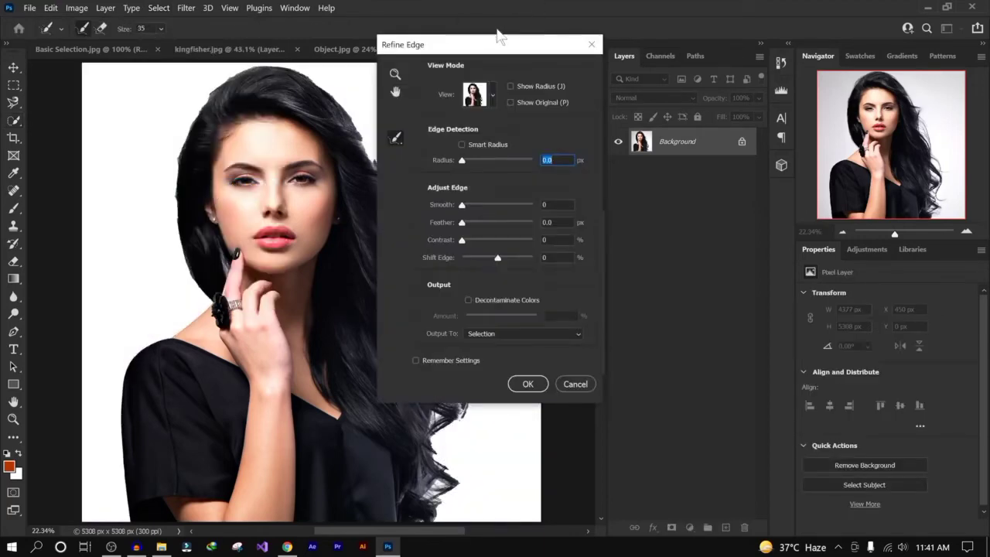
left_click_drag(497, 34, 619, 68)
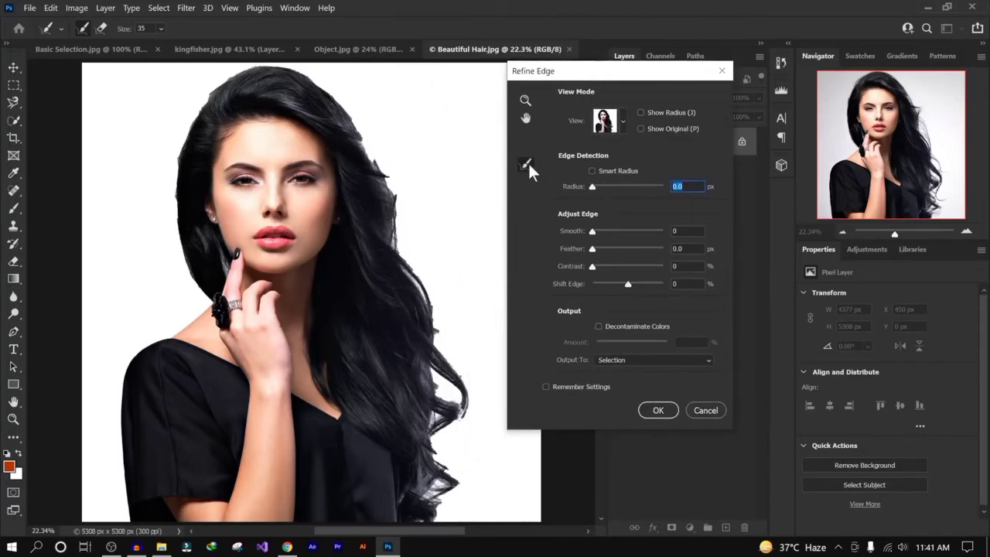
- Try brushing the hair edge with the Refine Edge brush, then cancel the dialog and deselect
left_click(525, 164)
left_click_drag(378, 158, 401, 251)
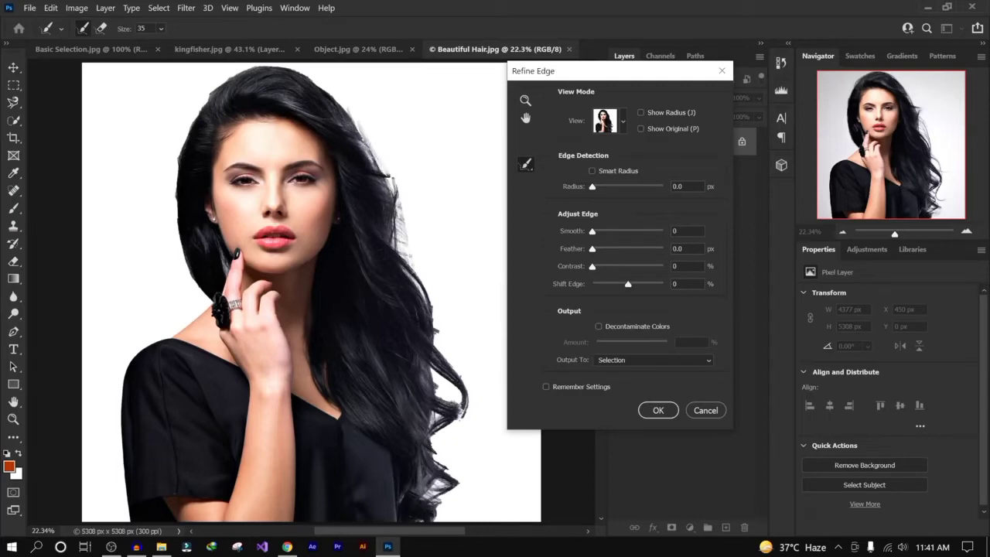
left_click_drag(430, 300, 437, 316)
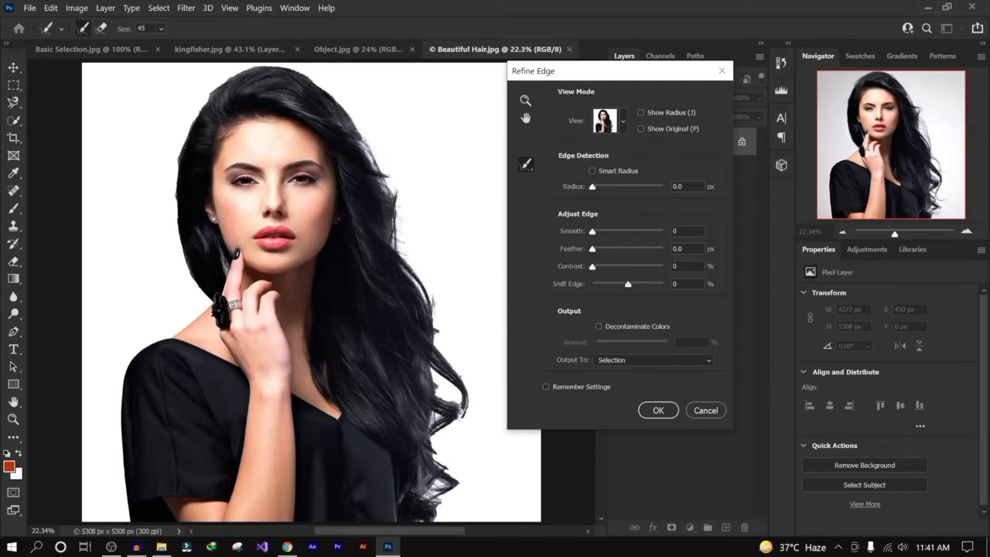
left_click(705, 410)
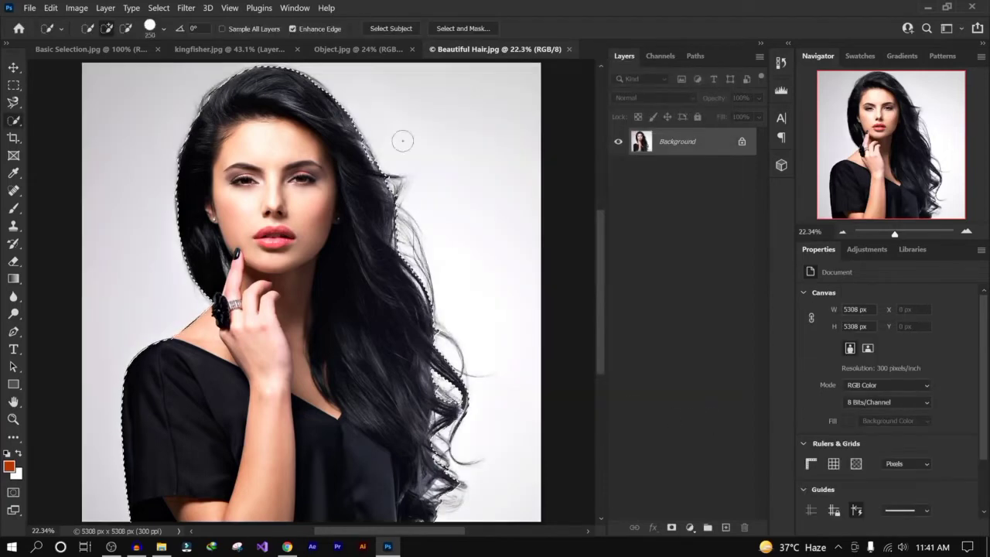
key("ctrl+d")
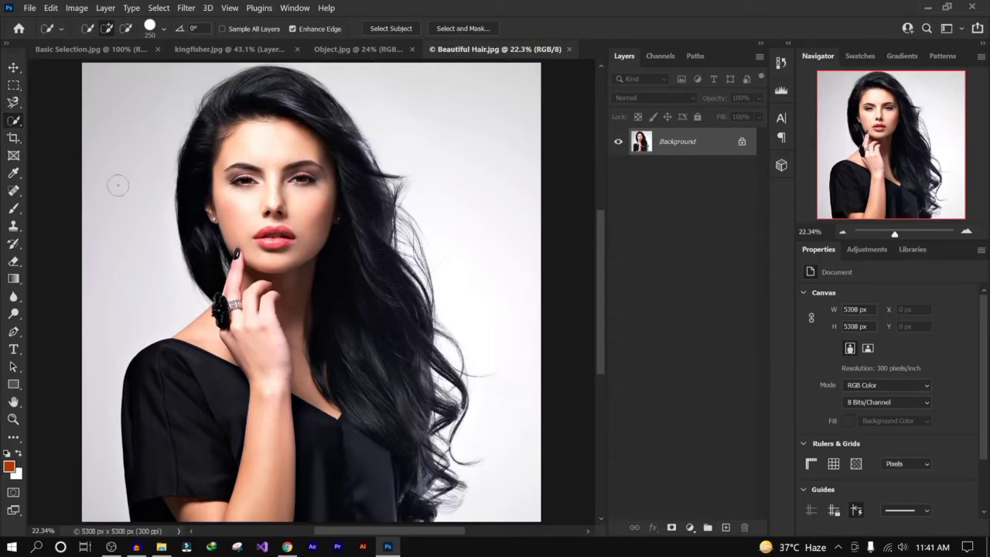
- Unlock the background layer and remove the portrait's background with the Remove Background quick action
left_click(742, 145)
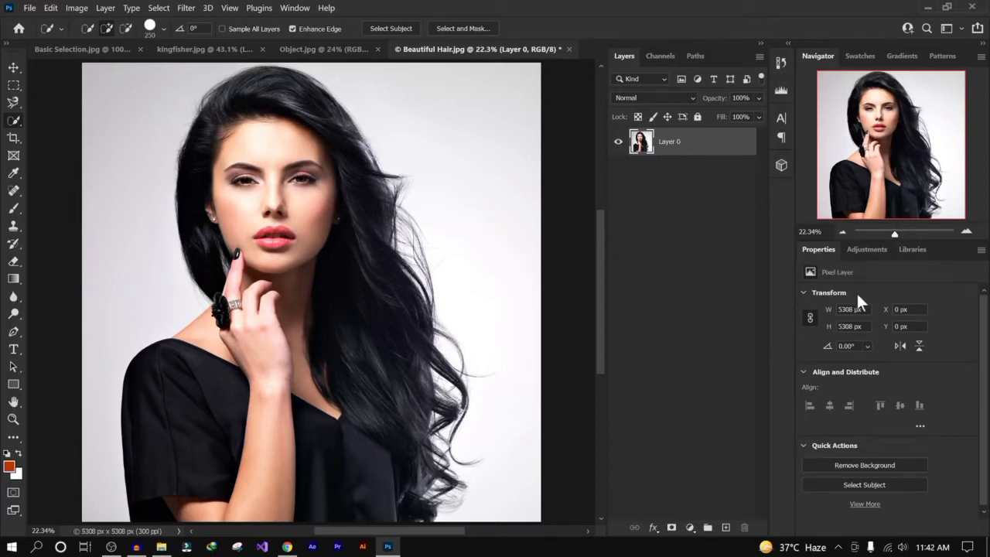
left_click(863, 465)
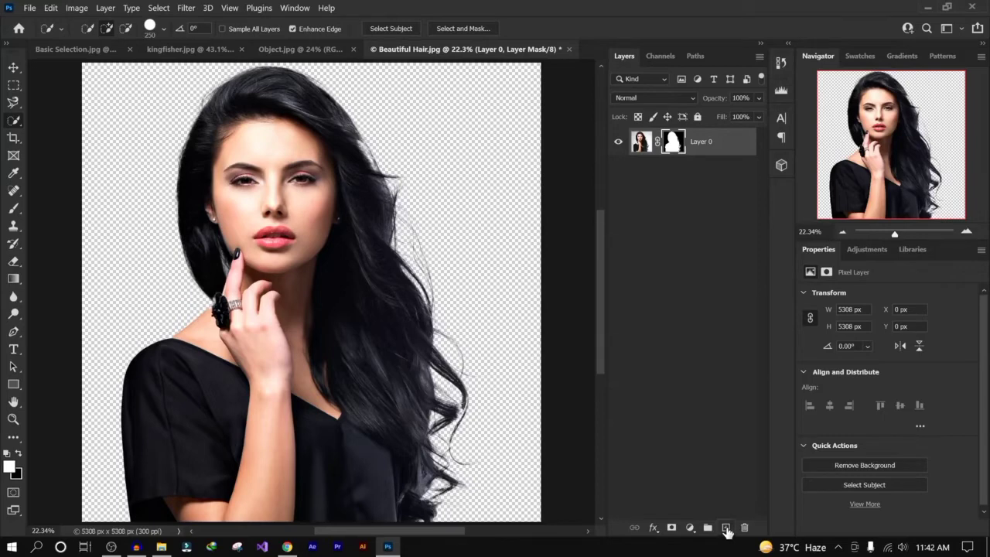
- Add a new layer beneath the portrait and fill it with a bright cyan foreground color
left_click(726, 529, "ctrl")
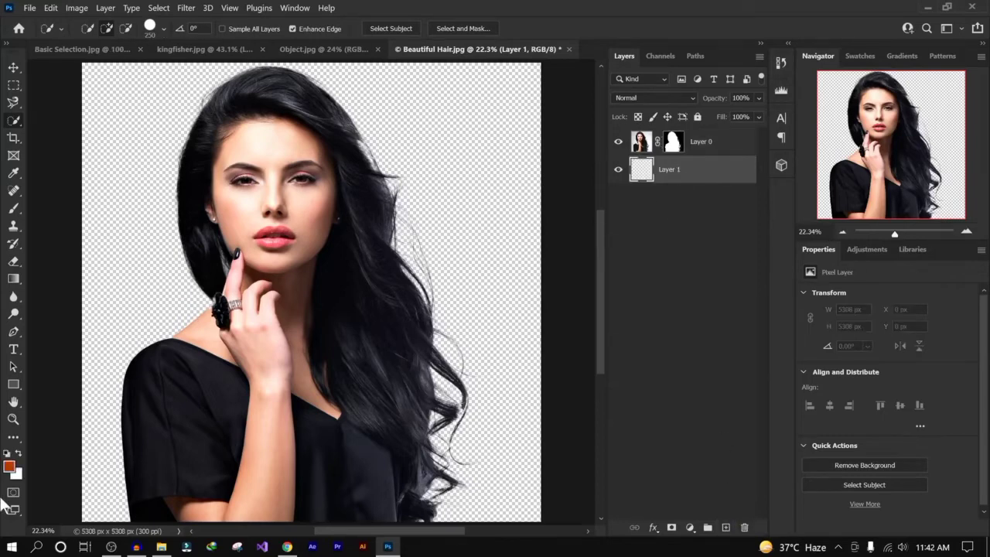
left_click(10, 465)
mouse_move(487, 263)
left_mouse_down()
mouse_move(487, 255)
mouse_move(487, 273)
mouse_move(487, 179)
mouse_move(488, 300)
mouse_move(475, 287)
mouse_move(488, 316)
mouse_move(467, 266)
mouse_move(476, 270)
left_mouse_up()
left_click(606, 132)
left_click(10, 466)
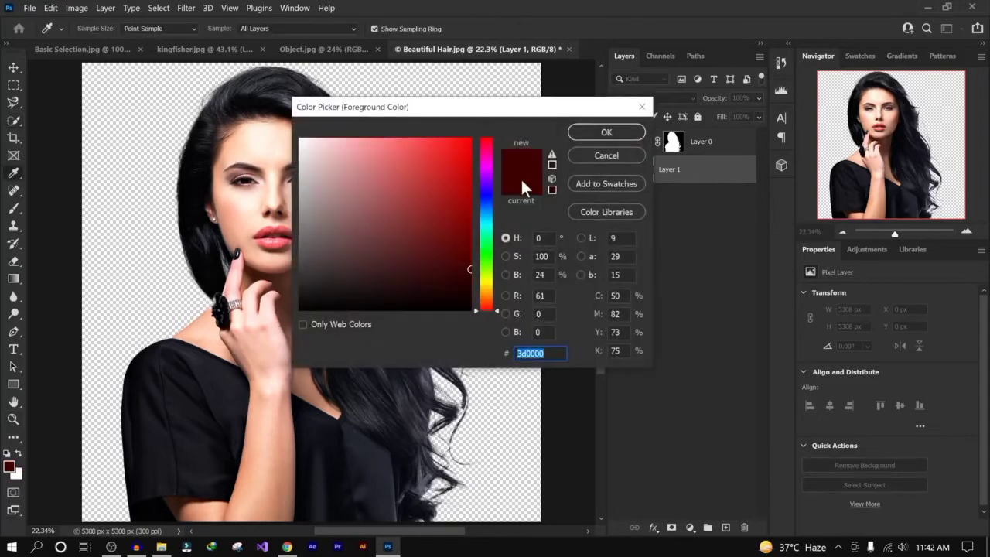
left_click(443, 173)
left_click_drag(443, 173, 472, 116)
left_click_drag(490, 201, 488, 222)
left_click(633, 132)
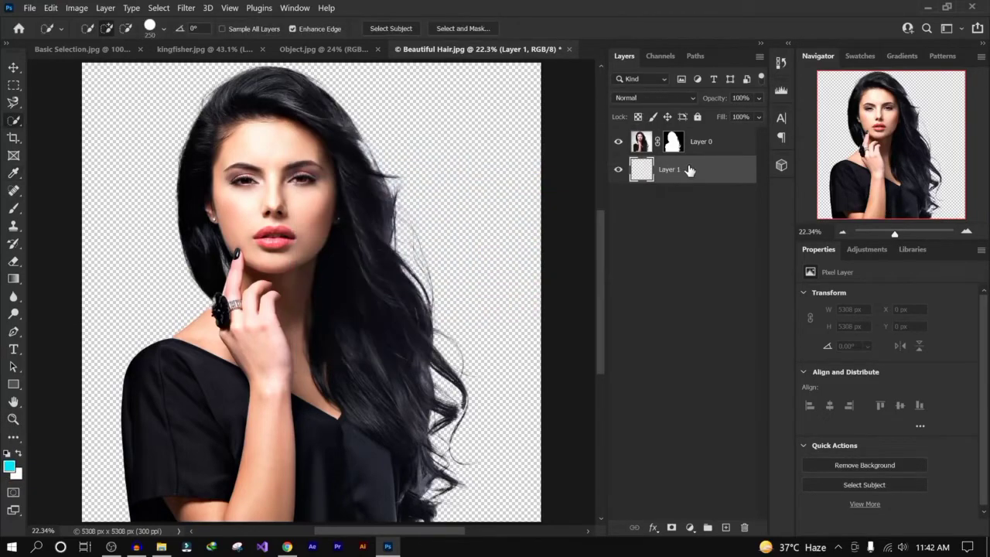
key("alt+BackSpace")
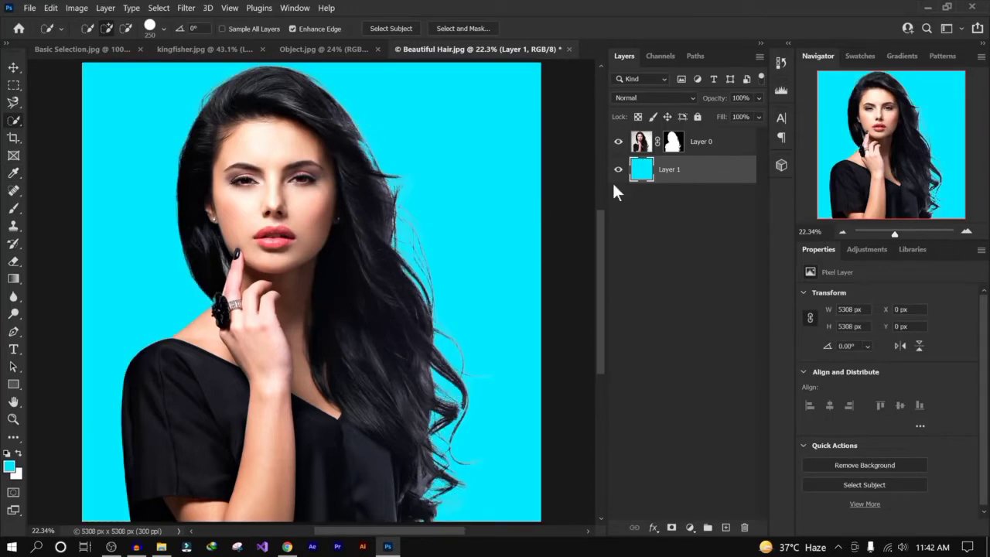
- Select the portrait layer's mask and delete it
left_click(676, 144)
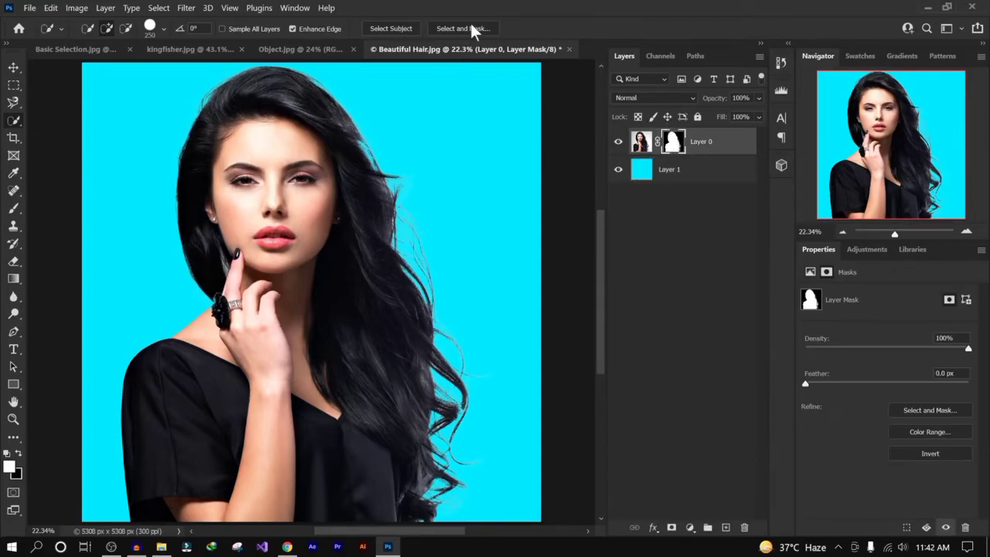
left_click(640, 142)
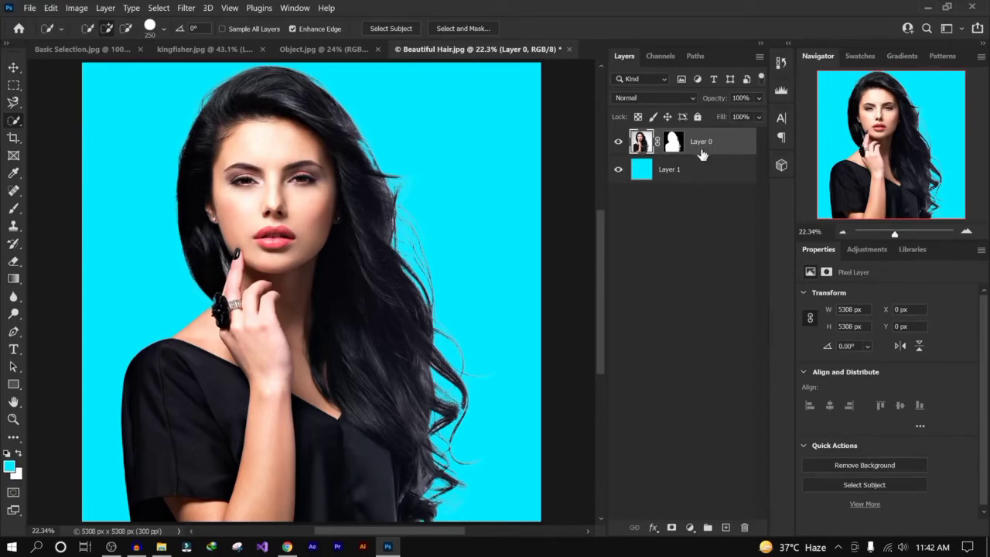
left_click(674, 142)
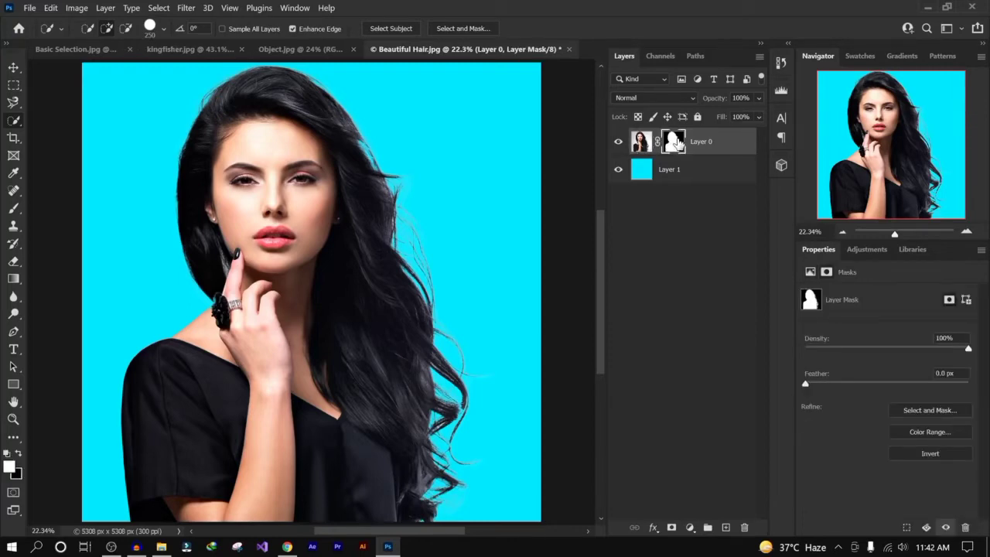
key("Delete")
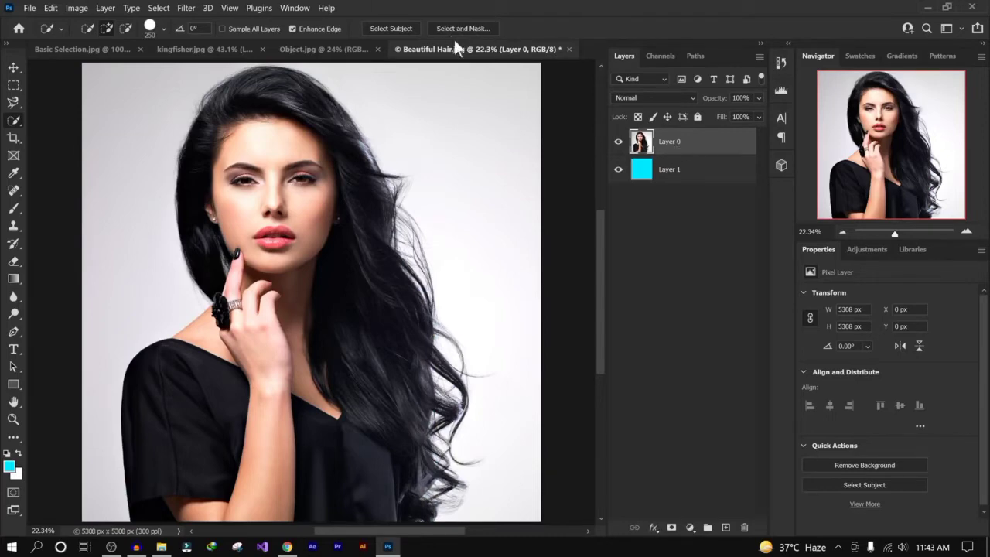
- Switch to the Object Selection tool and run Select Subject on the portrait
key("shift+w")
key("shift+w")
right_click(13, 124)
left_click(53, 121)
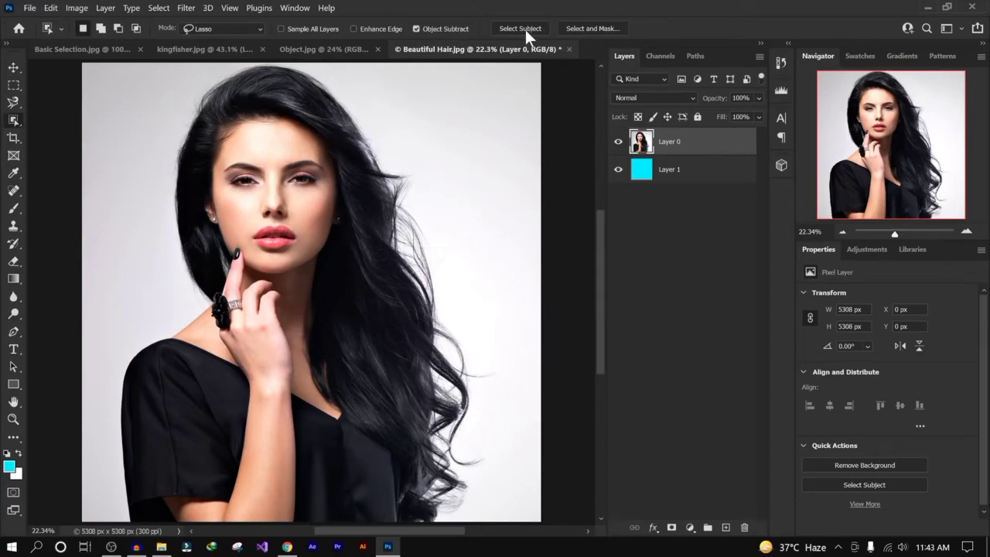
left_click(525, 29)
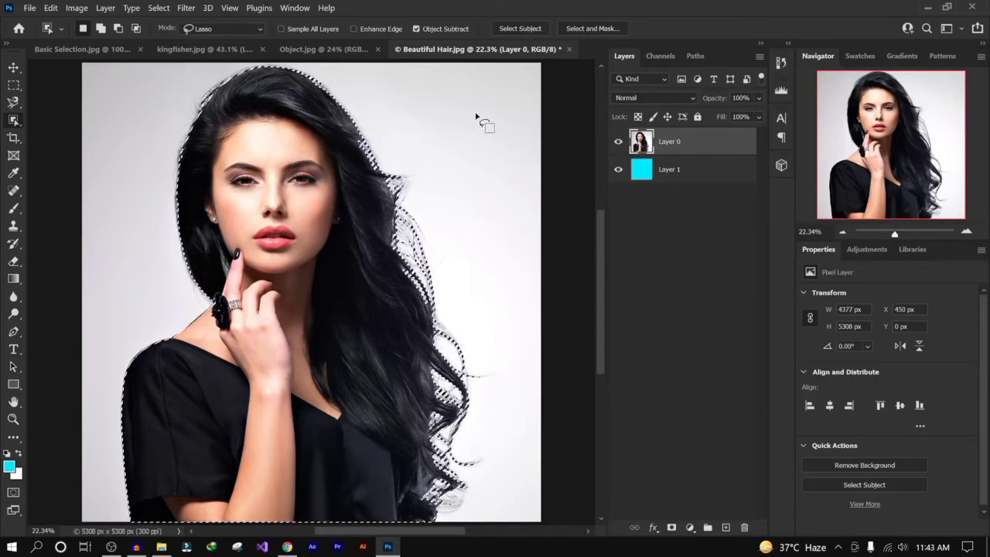
- Open Select and Mask for the subject selection in Overlay view and enable High Quality Preview
left_click(591, 28)
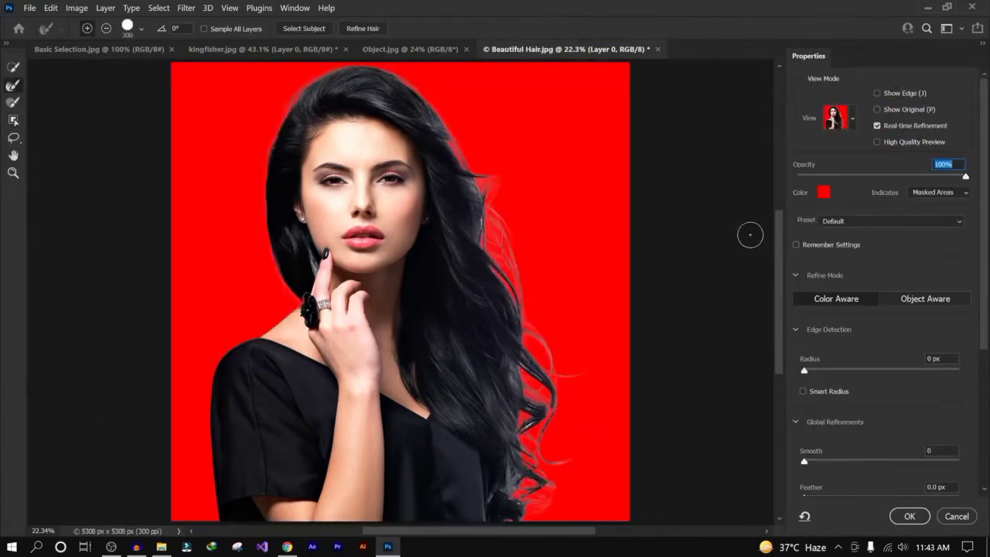
left_click(850, 111)
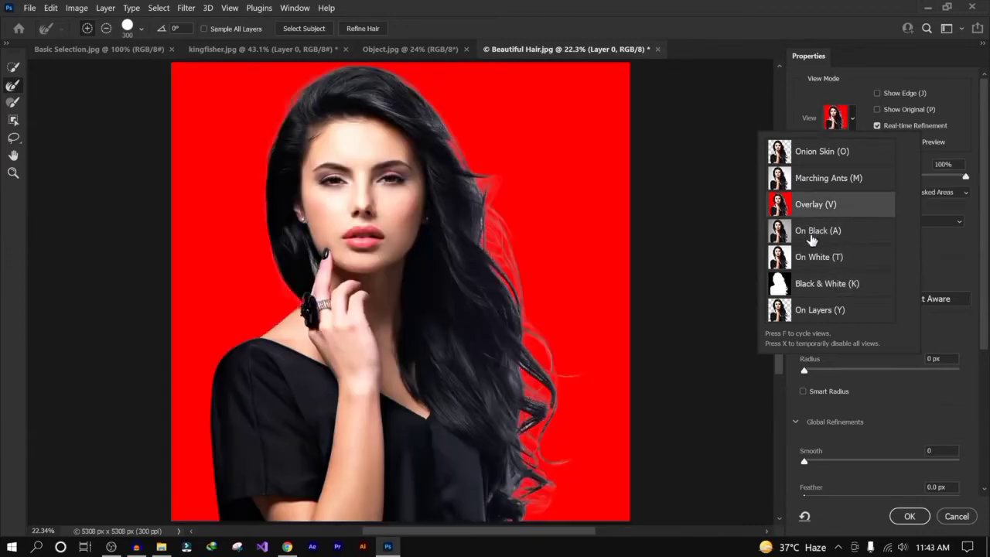
left_click(962, 153)
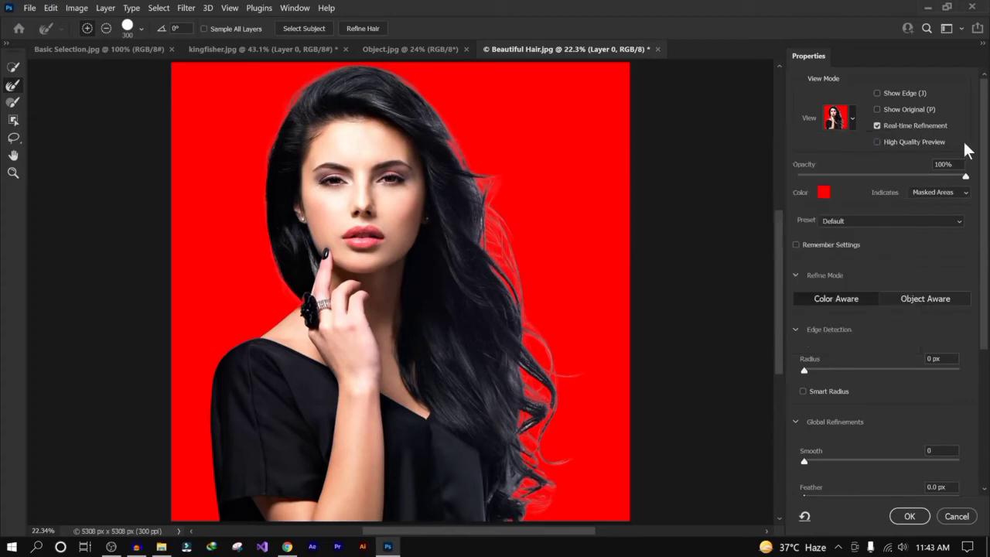
left_click_drag(965, 177, 890, 180)
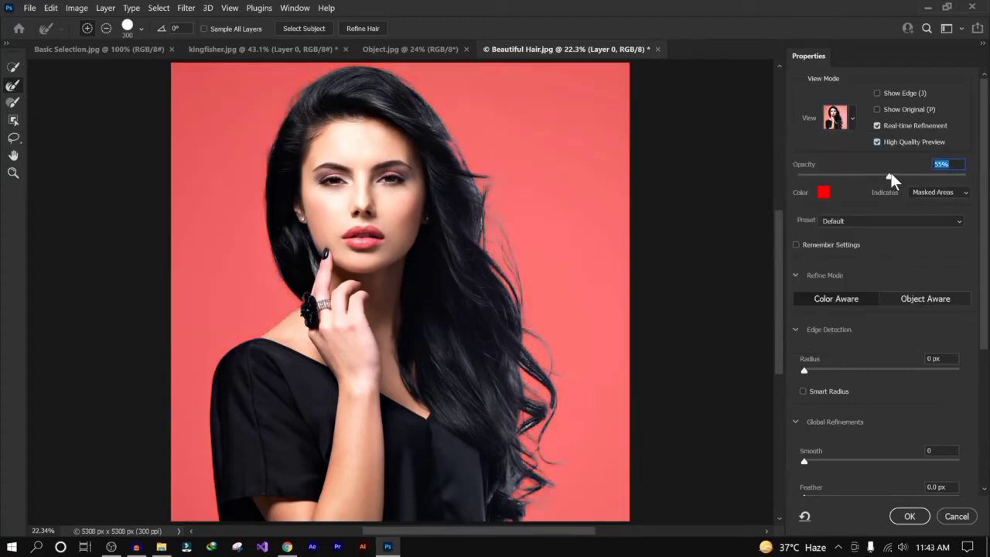
left_click_drag(890, 176, 989, 178)
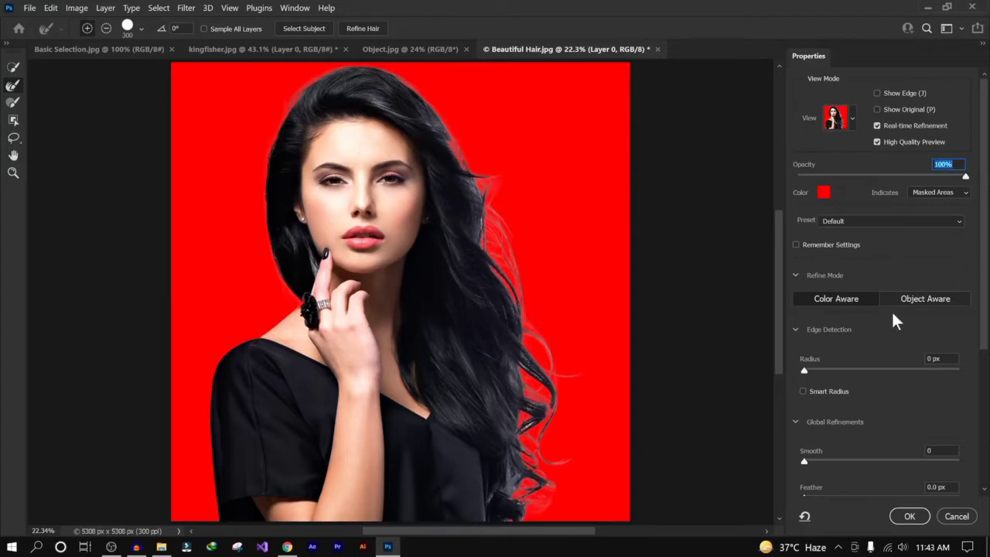
- Collapse the Refine Mode, Edge Detection and Global Refinements sections of the properties
left_click(795, 275)
left_click(795, 308)
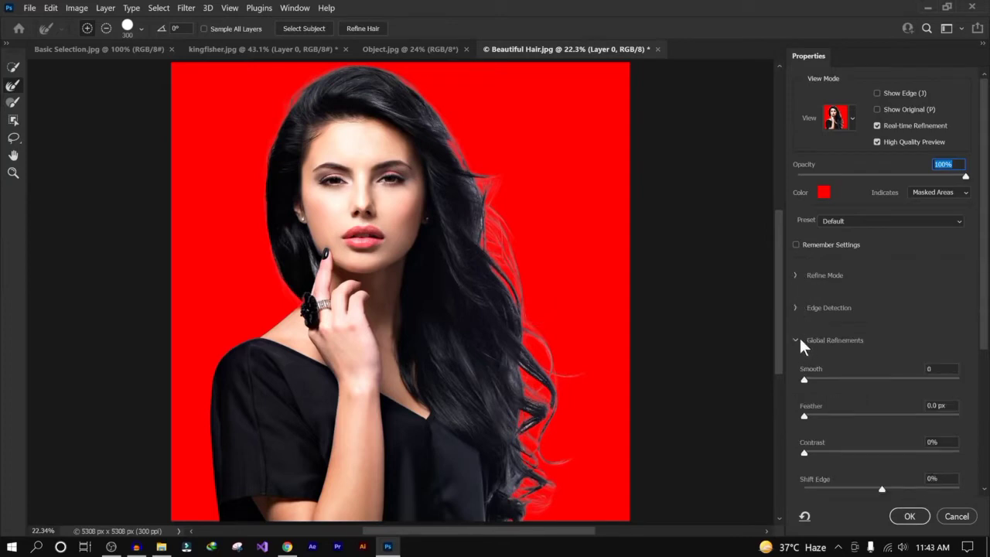
left_click(796, 340)
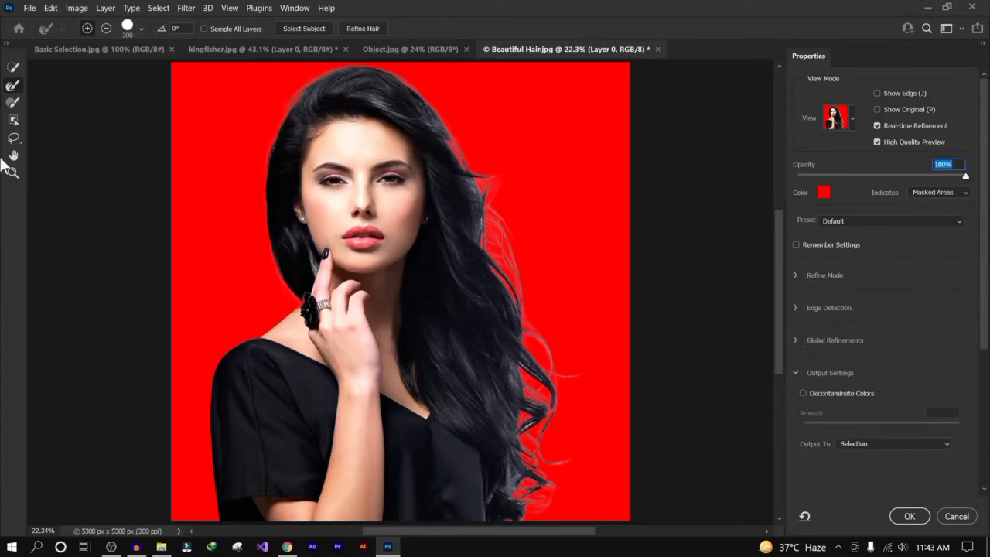
- Try painting with the Quick Selection brush enlarged to 700 and undo the stroke
left_click(15, 69)
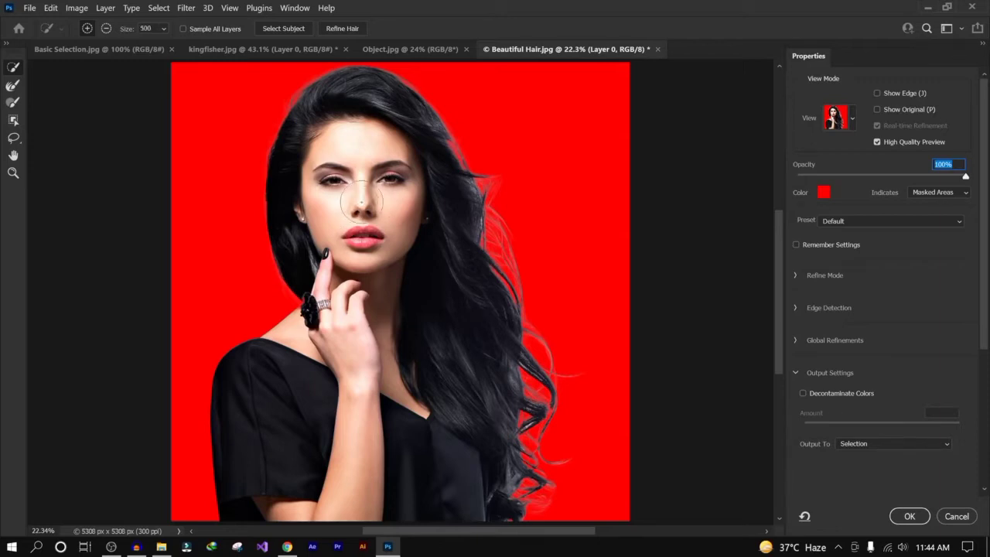
key("bracketright")
key("bracketright")
key("bracketright")
key("bracketright")
key("bracketright")
key("bracketright")
left_click_drag(512, 333, 458, 193)
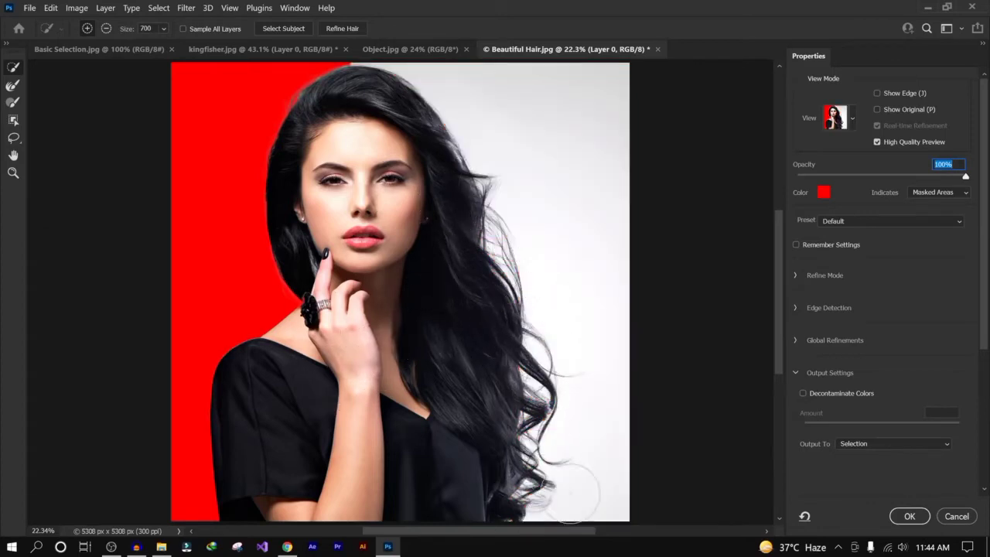
left_click(551, 141)
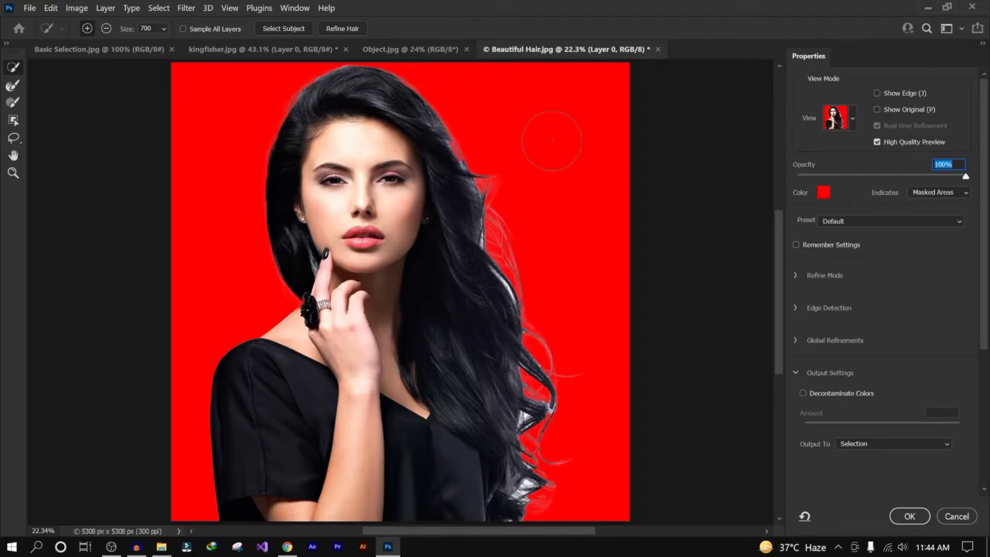
- Brush along the outer hair strands with the Refine Edge Brush Tool
left_click(14, 86)
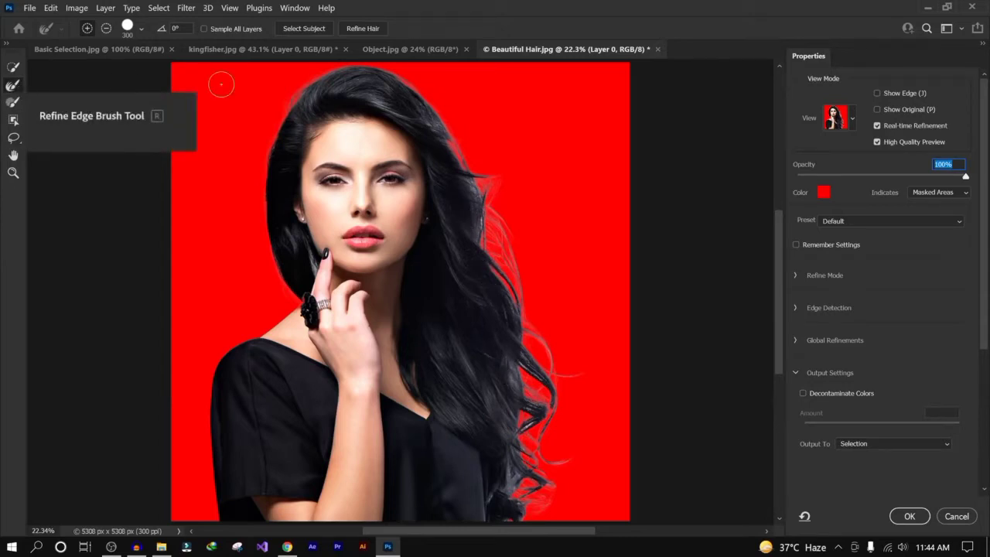
left_click_drag(448, 133, 464, 154)
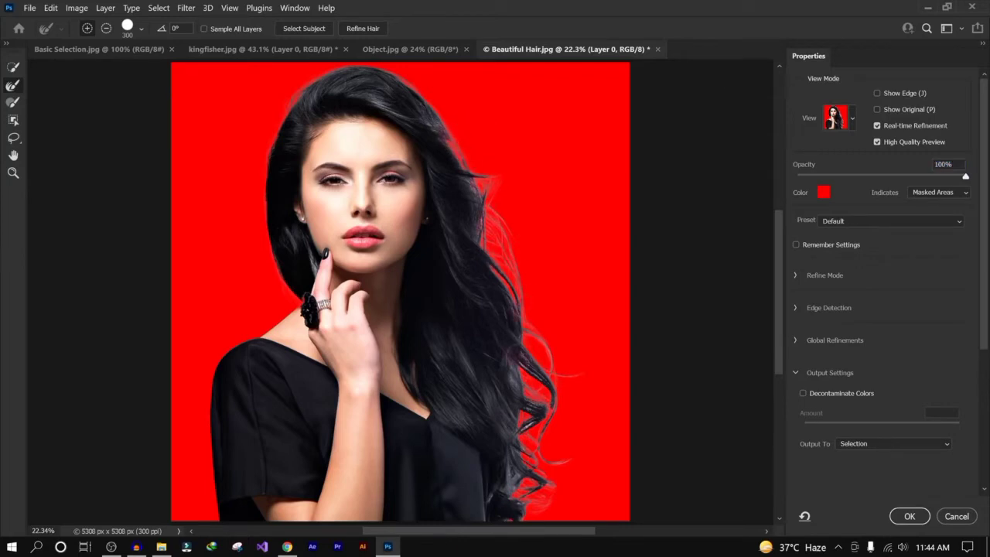
left_click_drag(563, 384, 541, 418)
left_click_drag(470, 183, 485, 248)
left_click_drag(414, 100, 459, 153)
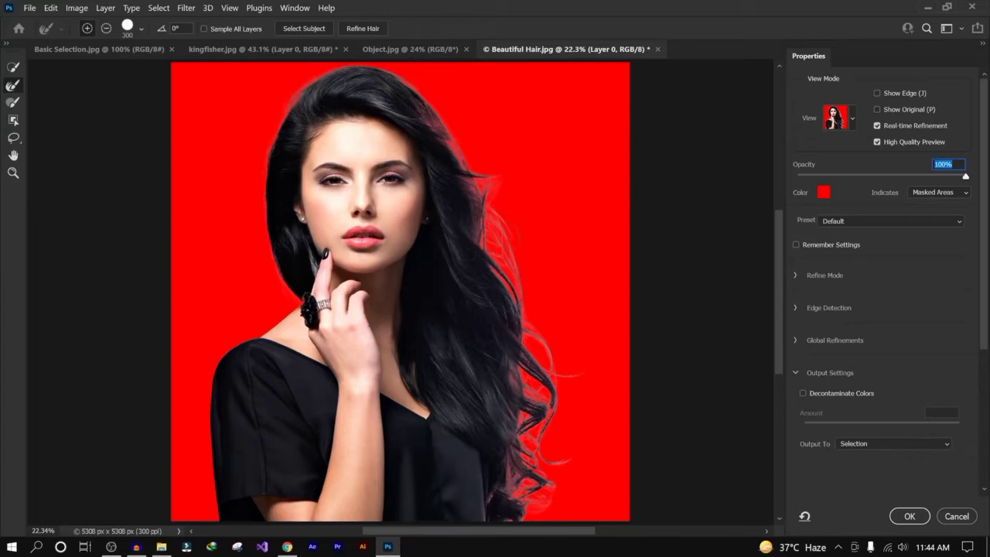
- Set the output to New Layer with Layer Mask and apply Select and Mask
scroll(897, 359, "down", 2)
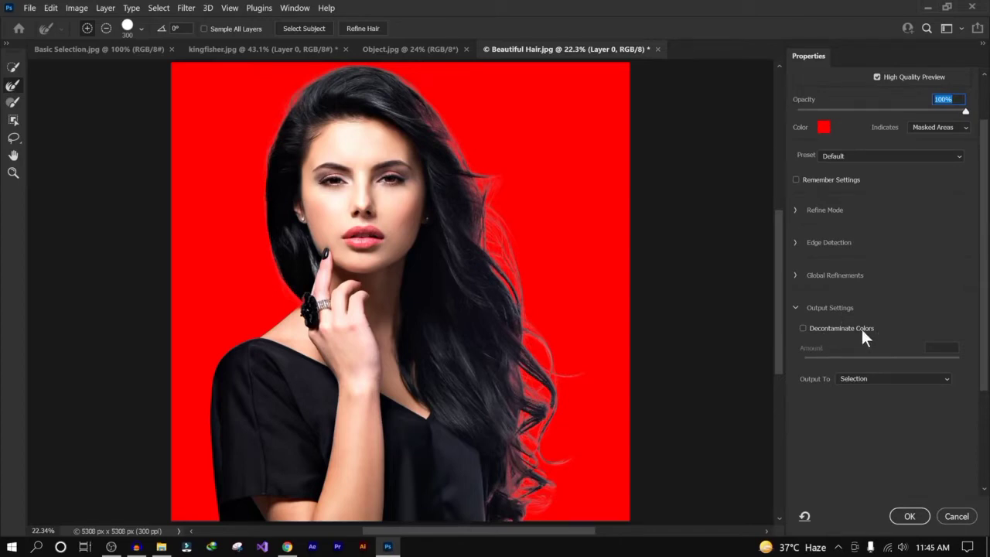
left_click(865, 379)
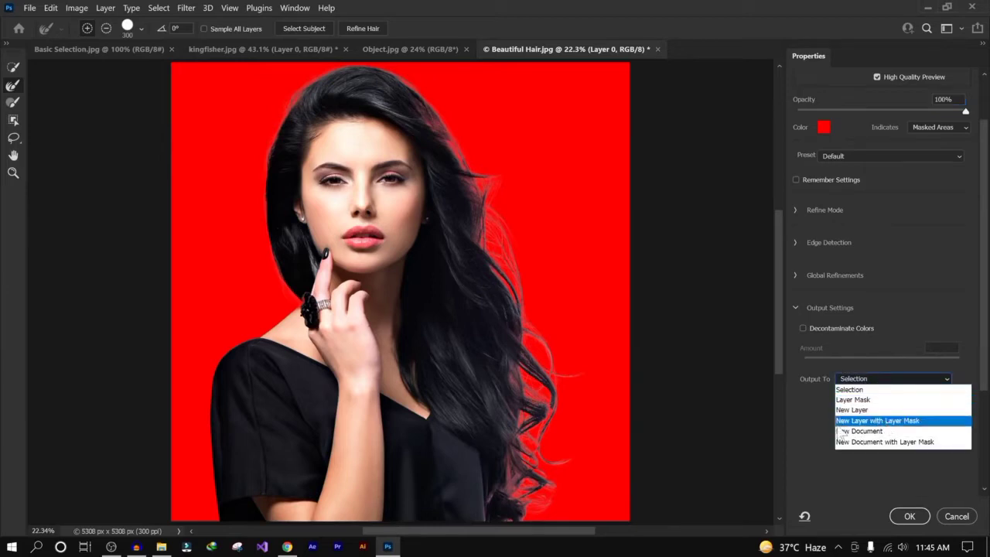
left_click(924, 421)
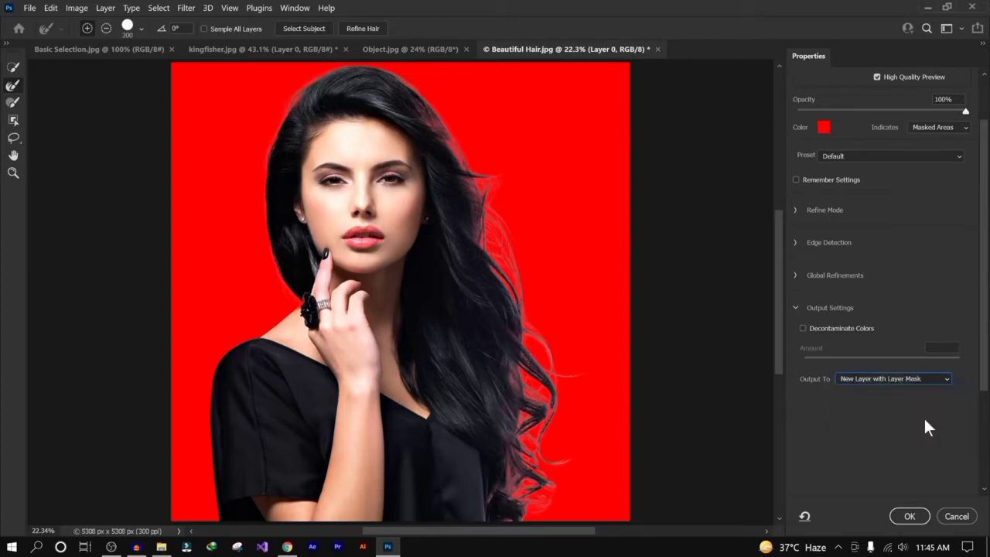
left_click(912, 516)
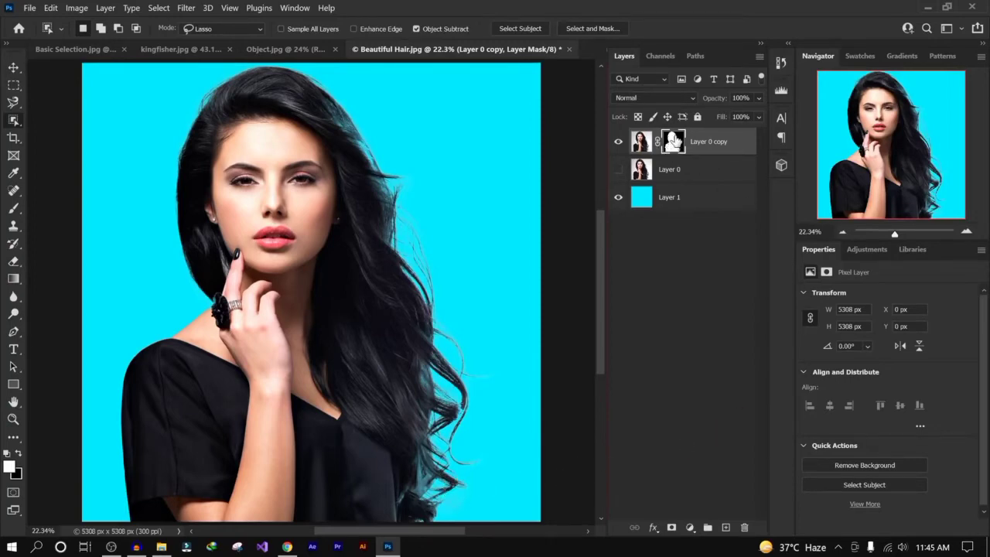
- Reopen Select and Mask on the copied layer's mask and enable Decontaminate Colors
right_click(672, 140)
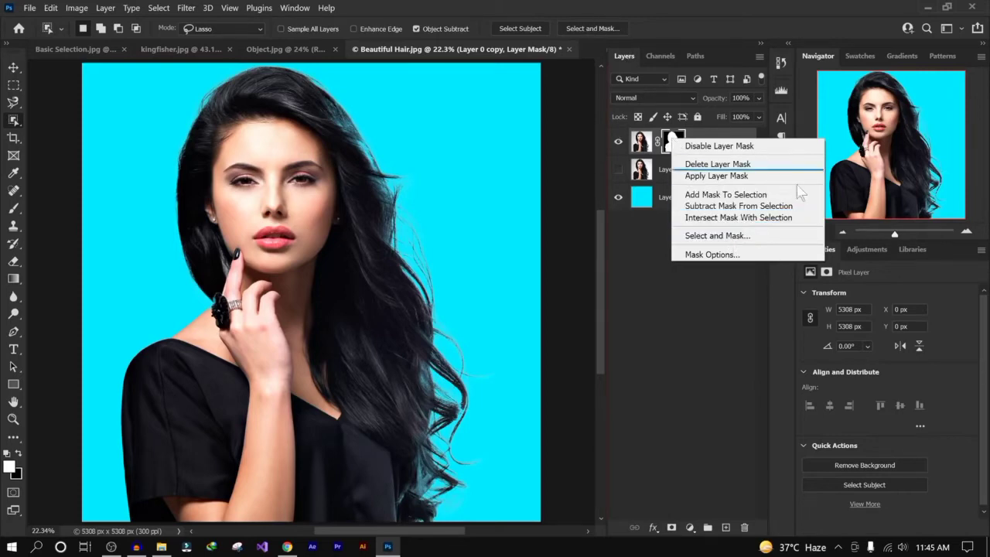
left_click(763, 236)
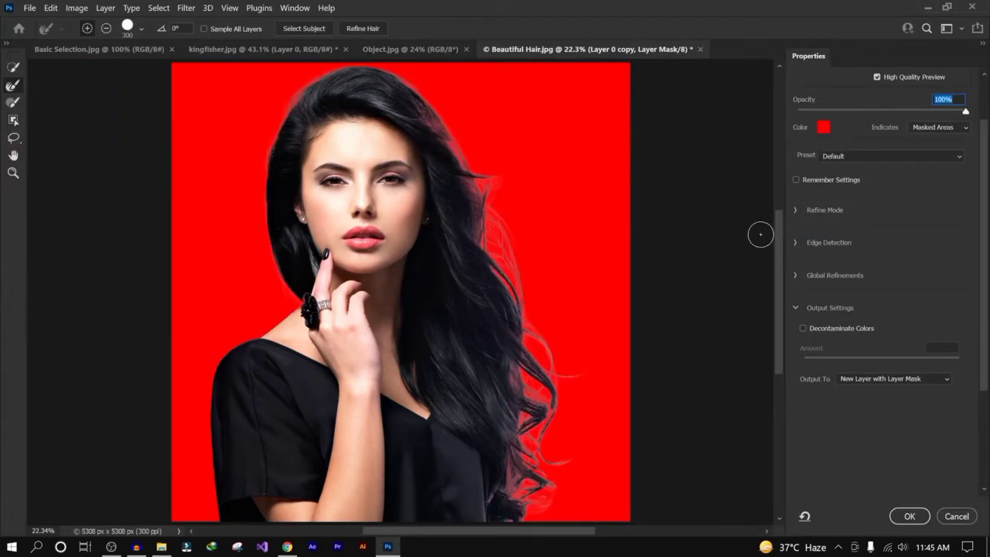
left_click(802, 328)
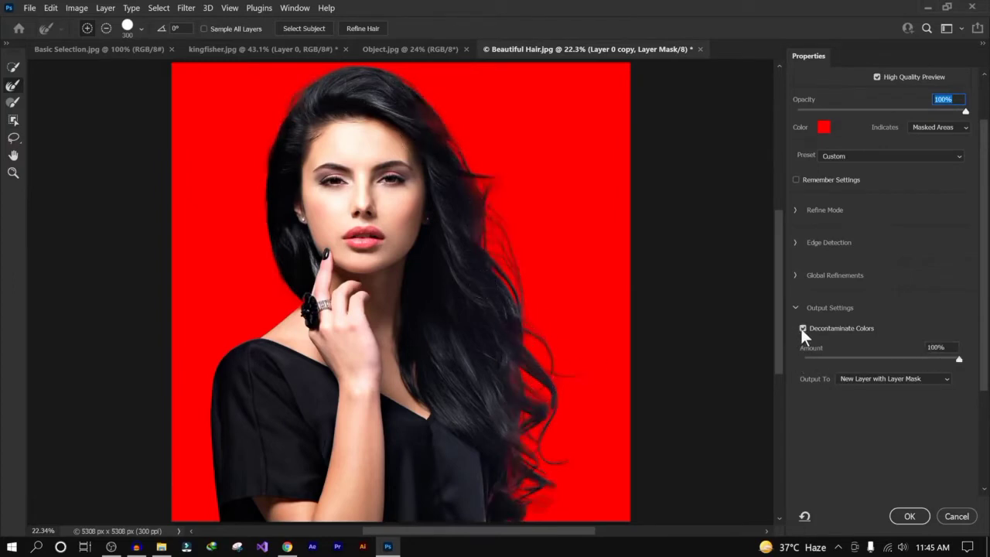
- Apply Select and Mask, then toggle the visibility of the new cutout layer and the cyan layer to compare
left_click(908, 517)
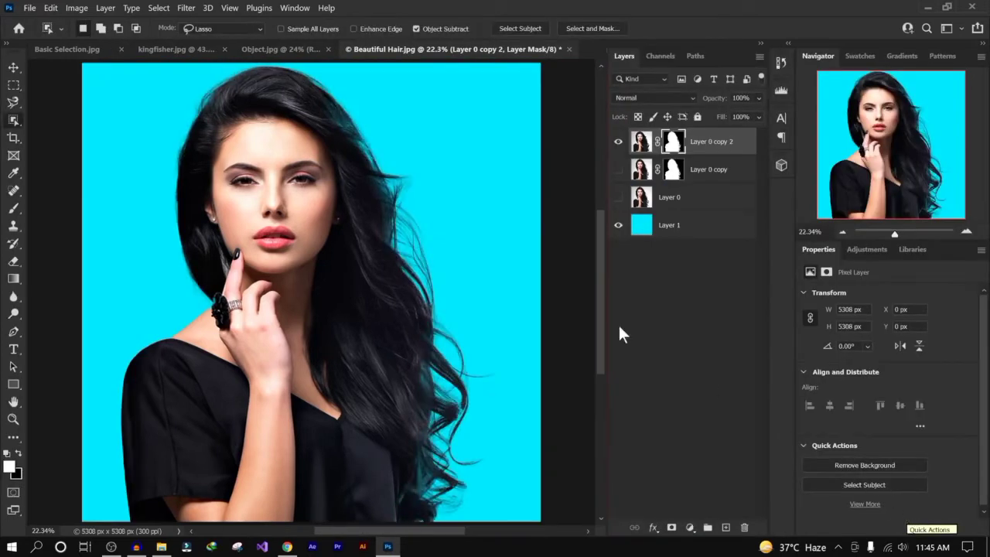
left_click(620, 142)
left_click(618, 143)
left_click(618, 225)
left_click(618, 225)
- Delete the Layer 0 copy and Layer 0 layers from the document
left_click(722, 177)
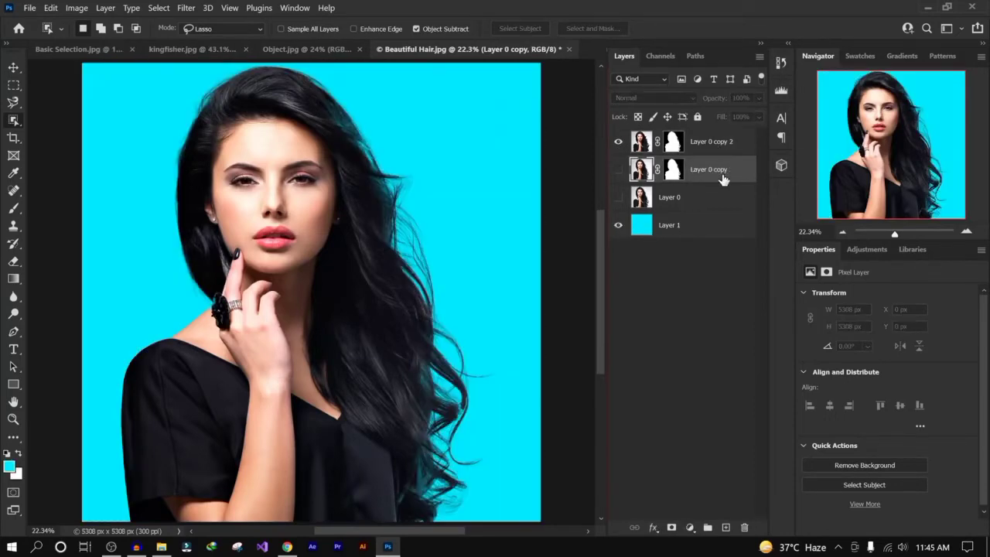
key("Delete")
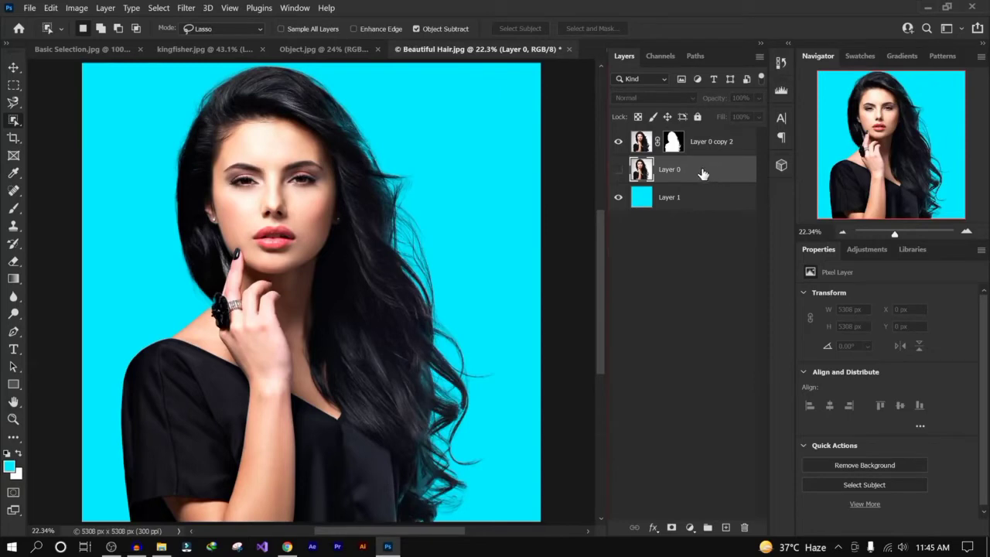
key("Delete")
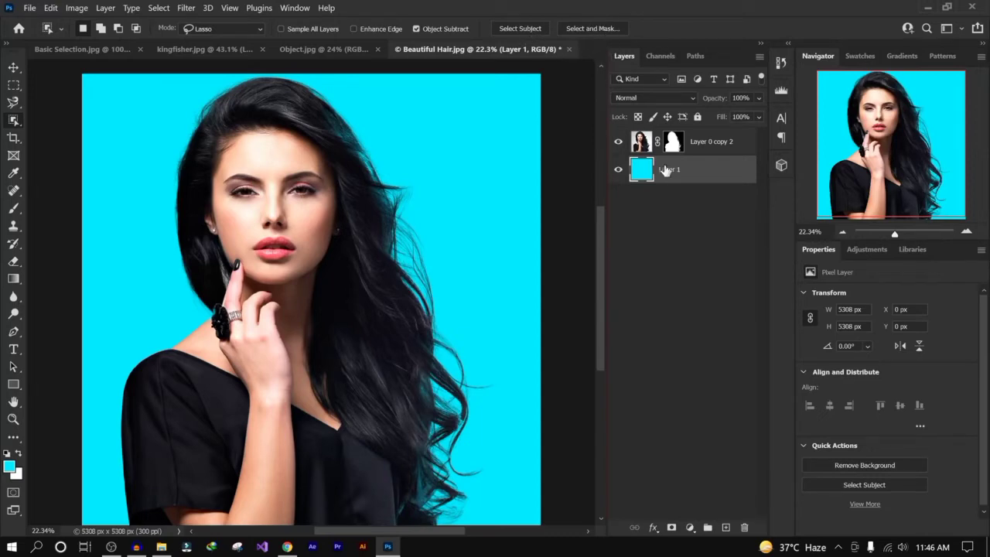
- Revert the Beautiful Hair document and unlock its Background layer into Layer 0
left_click(694, 230)
left_click(29, 7)
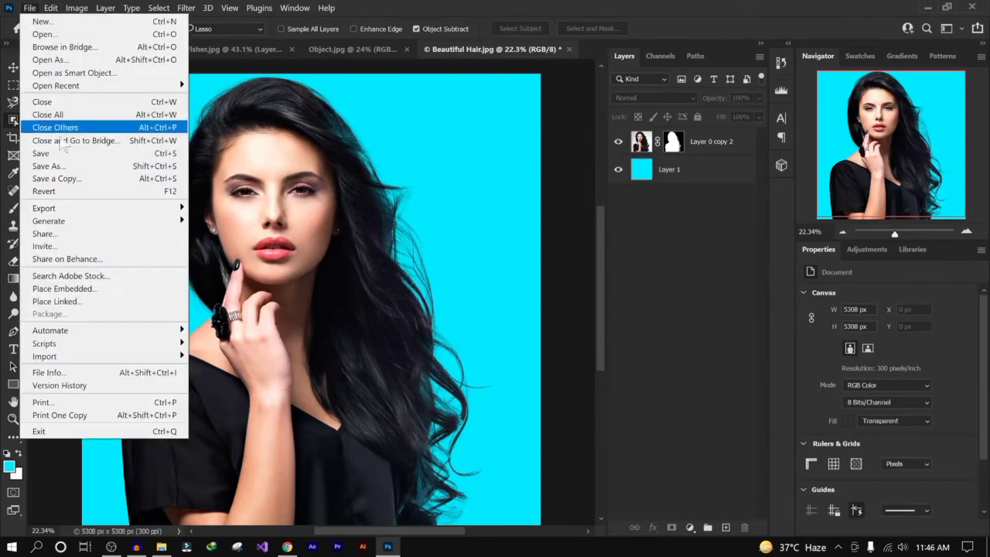
left_click(89, 194)
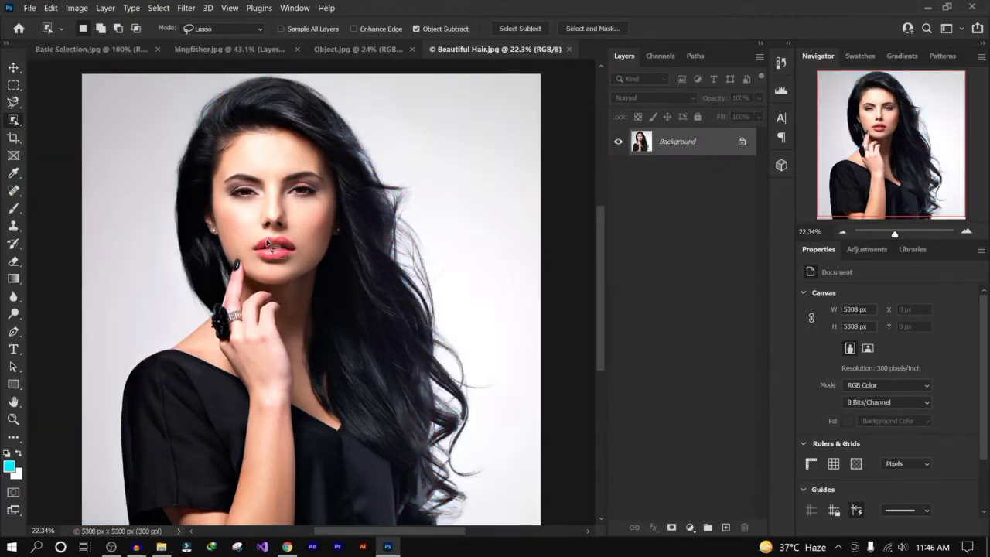
left_click(30, 8)
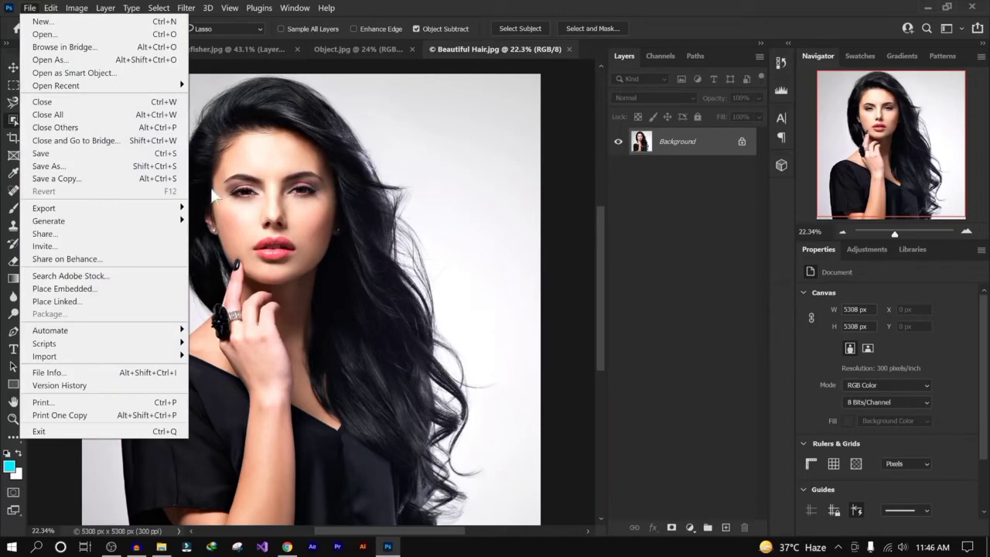
left_click(678, 190)
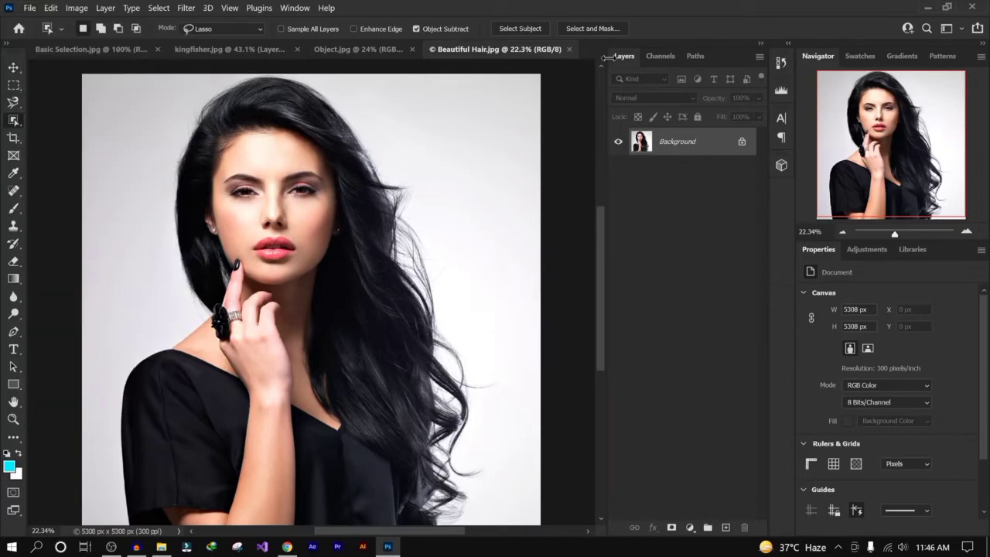
left_click(741, 143)
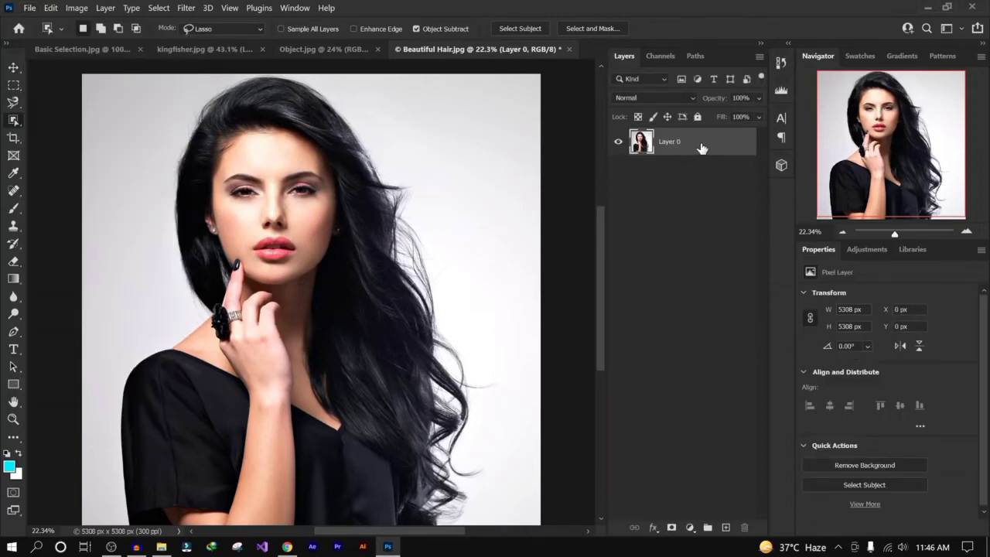
- Open Select and Mask and switch to Overlay view with the opacity at 52%
left_click(585, 28)
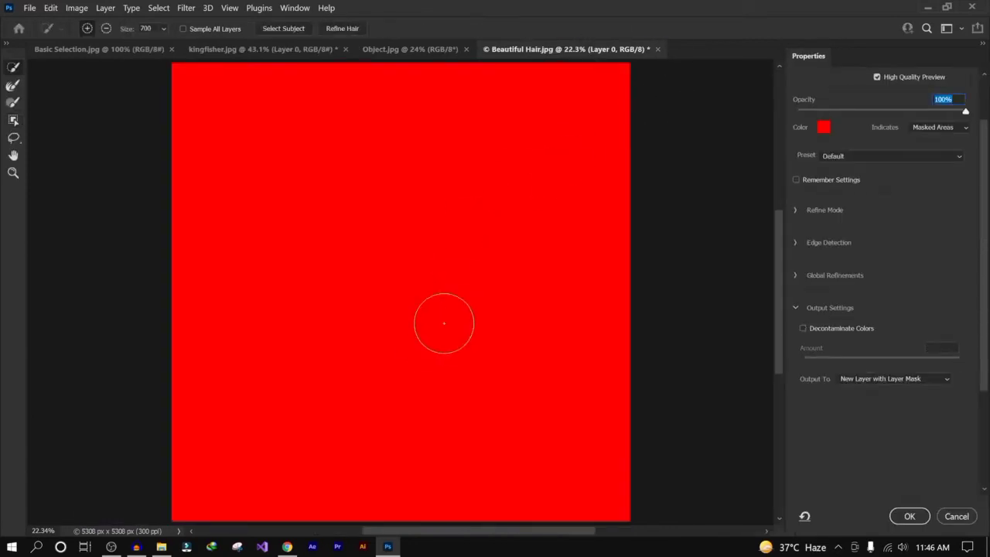
left_click(881, 109)
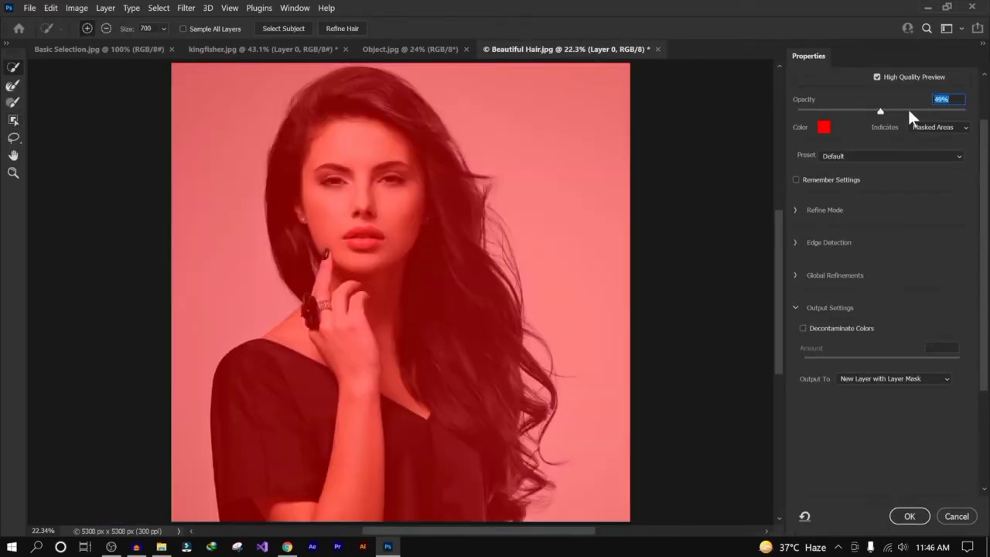
left_click_drag(908, 110, 882, 121)
left_click(853, 115)
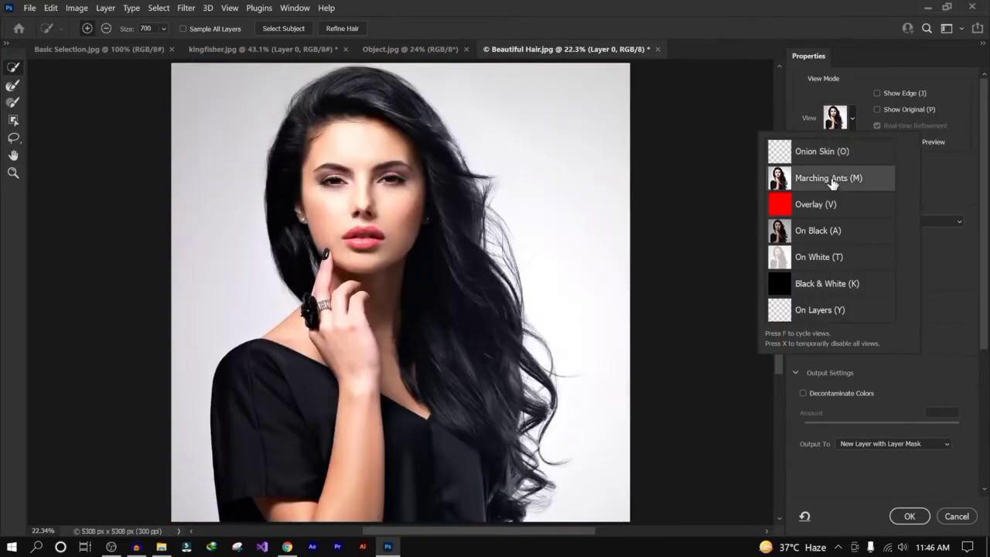
left_click(831, 207)
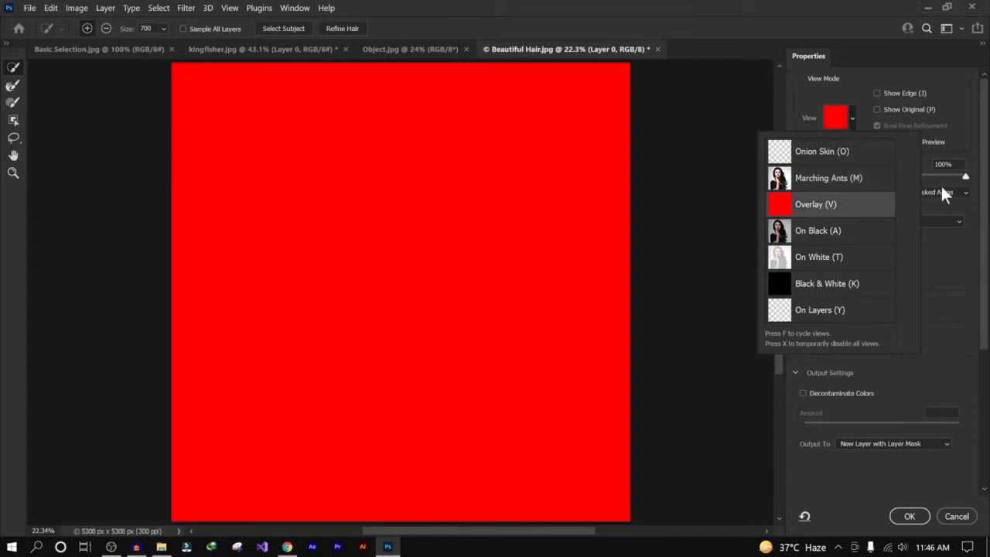
left_click_drag(969, 180, 884, 178)
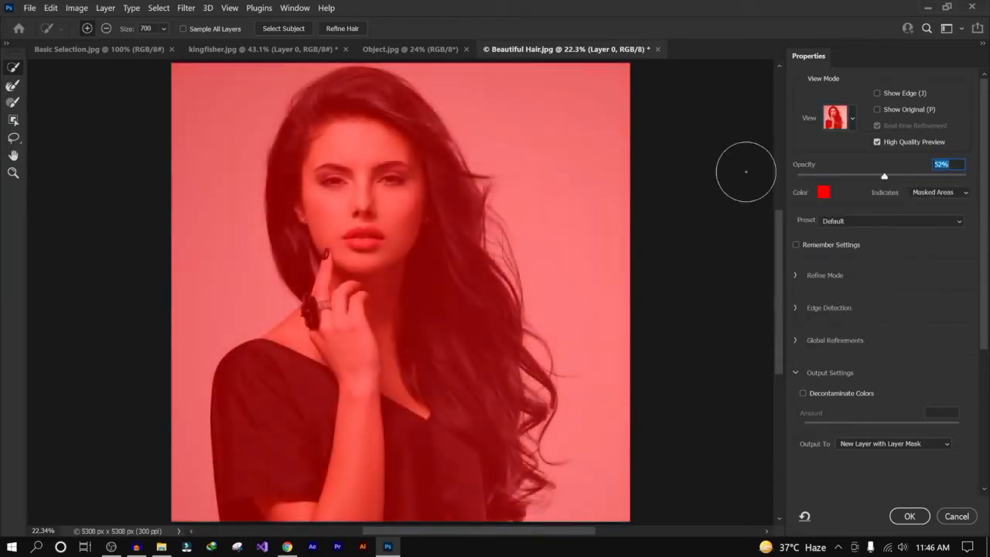
- Select the woman by painting over her with the Quick Selection brush at size 400
left_click(15, 68)
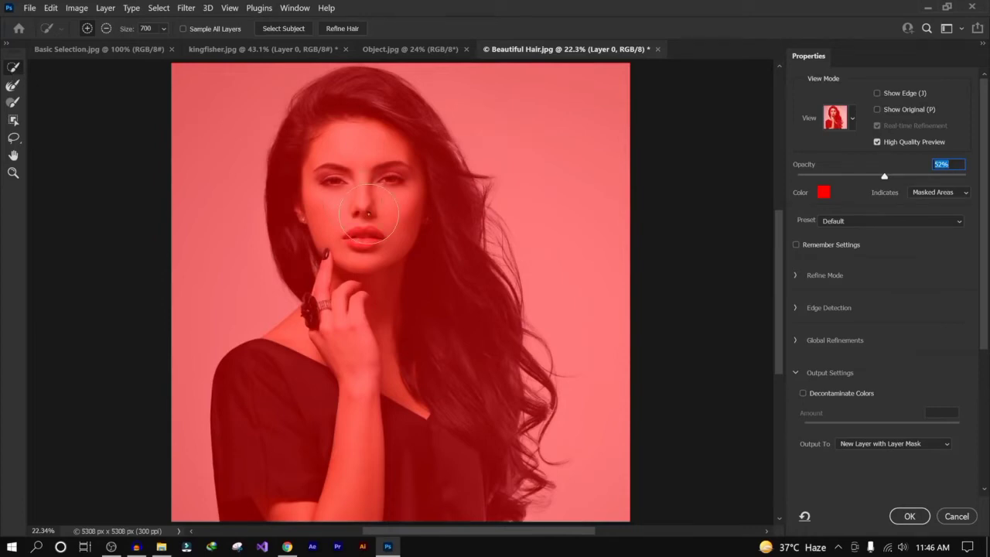
key("bracketleft")
key("bracketleft")
key("bracketleft")
mouse_move(380, 305)
left_mouse_down()
mouse_move(349, 271)
mouse_move(352, 211)
left_mouse_up()
mouse_move(333, 176)
left_mouse_down()
mouse_move(373, 116)
mouse_move(361, 103)
mouse_move(341, 110)
mouse_move(303, 164)
mouse_move(305, 221)
left_mouse_up()
mouse_move(402, 192)
left_mouse_down()
mouse_move(438, 271)
mouse_move(419, 345)
mouse_move(424, 387)
mouse_move(381, 410)
mouse_move(325, 360)
mouse_move(273, 401)
left_mouse_up()
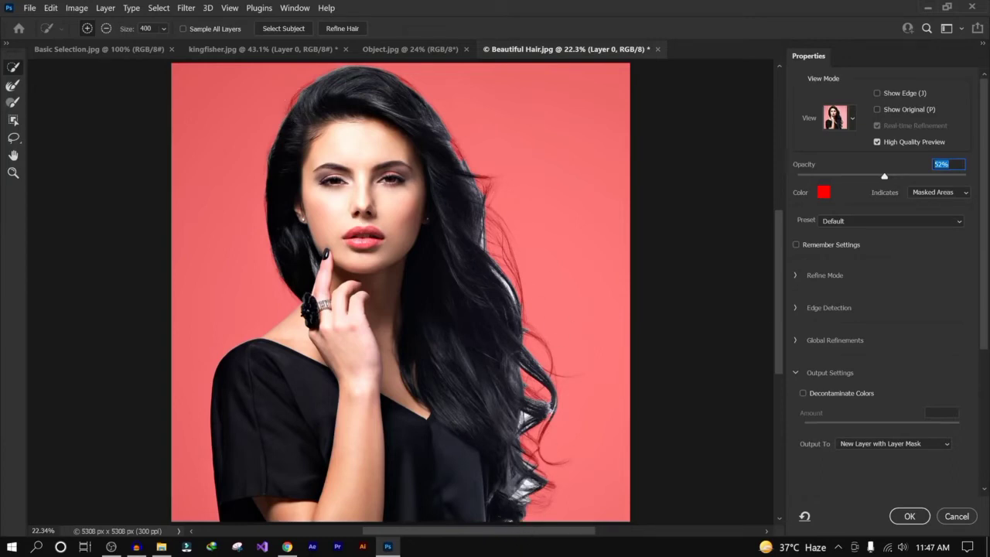
left_click(15, 90)
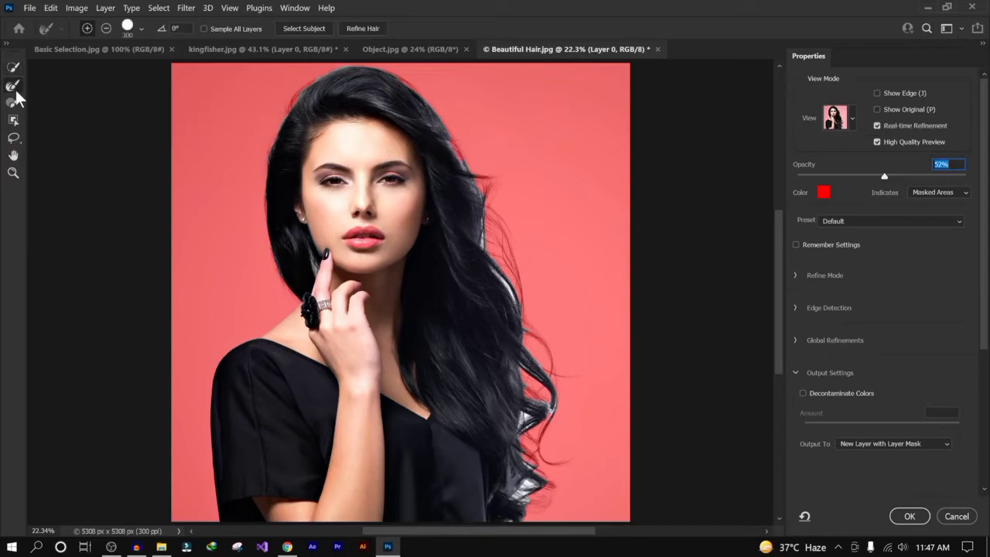
left_click(16, 103)
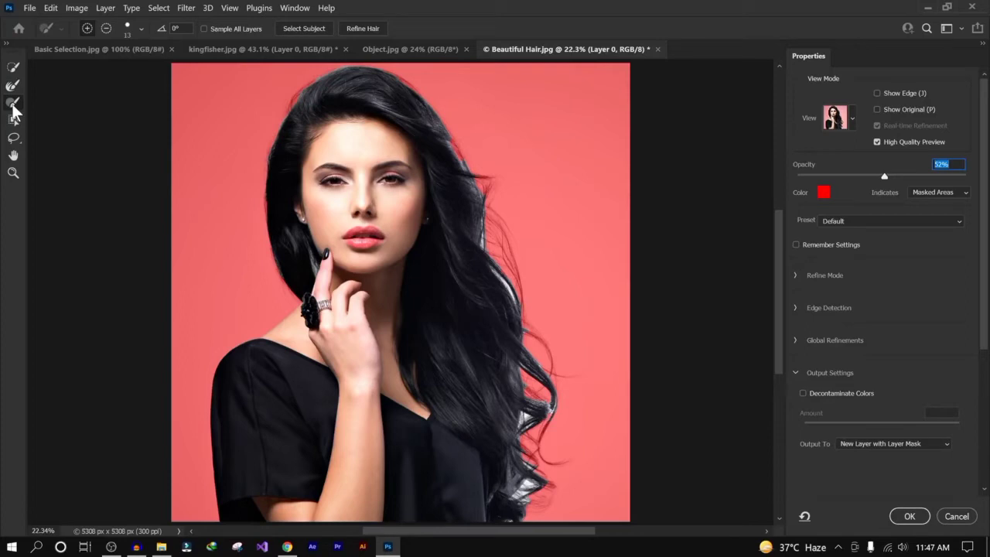
left_click(11, 68)
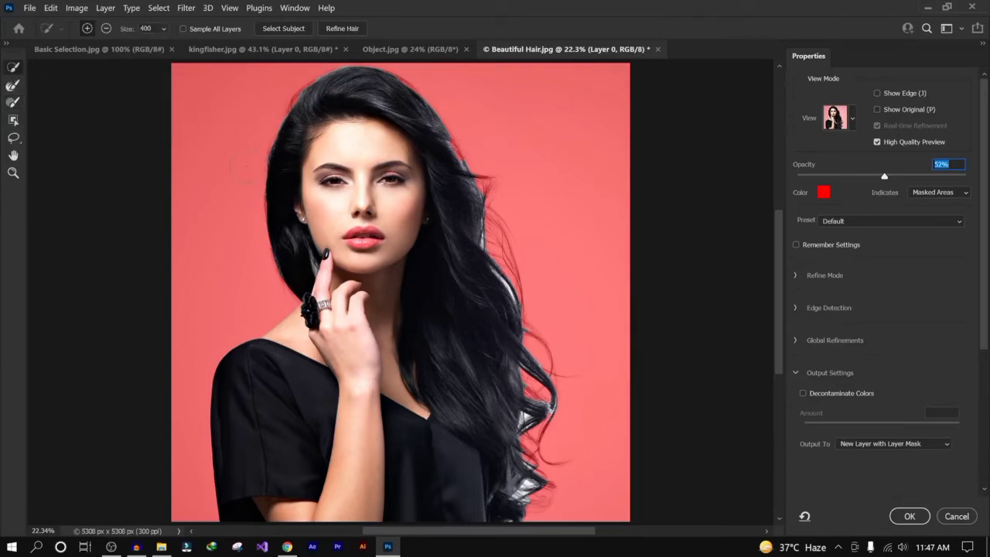
- Add a stray background area to the selection and subtract it back out with Quick Selection
left_click(250, 137)
left_click(106, 28)
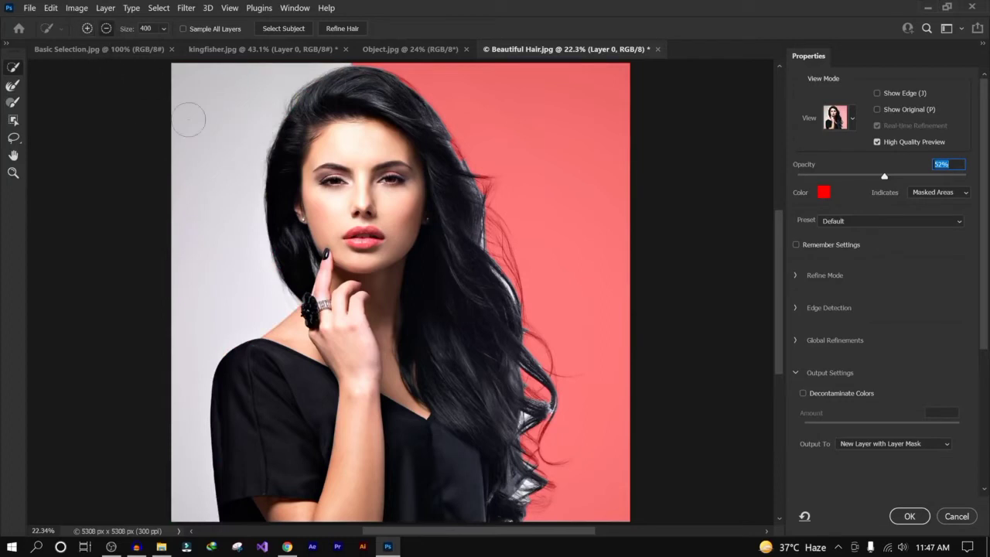
left_click(188, 124)
mouse_move(194, 188)
left_mouse_down()
mouse_move(224, 139)
mouse_move(248, 167)
left_mouse_up()
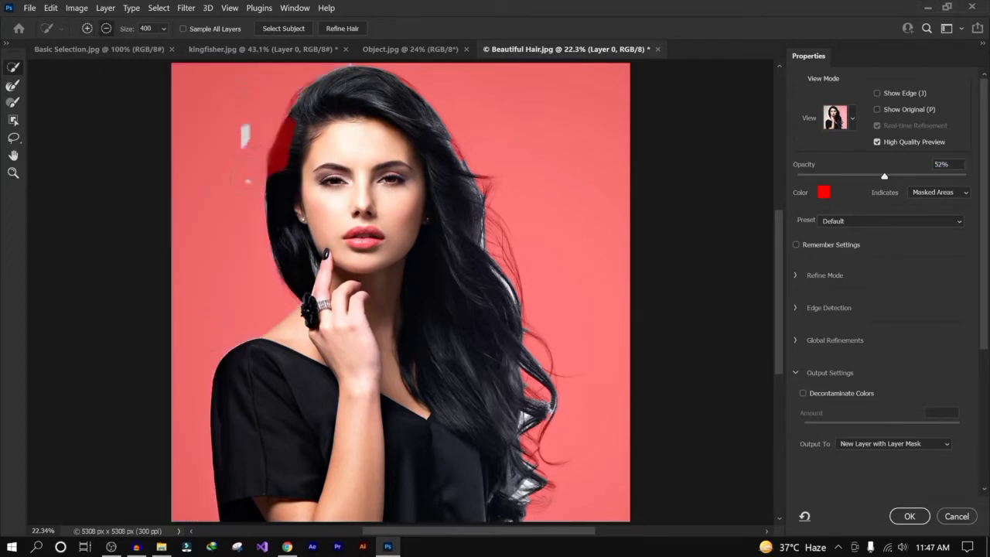
mouse_move(233, 110)
left_mouse_down()
mouse_move(298, 133)
mouse_move(281, 159)
left_mouse_up()
left_click(88, 29)
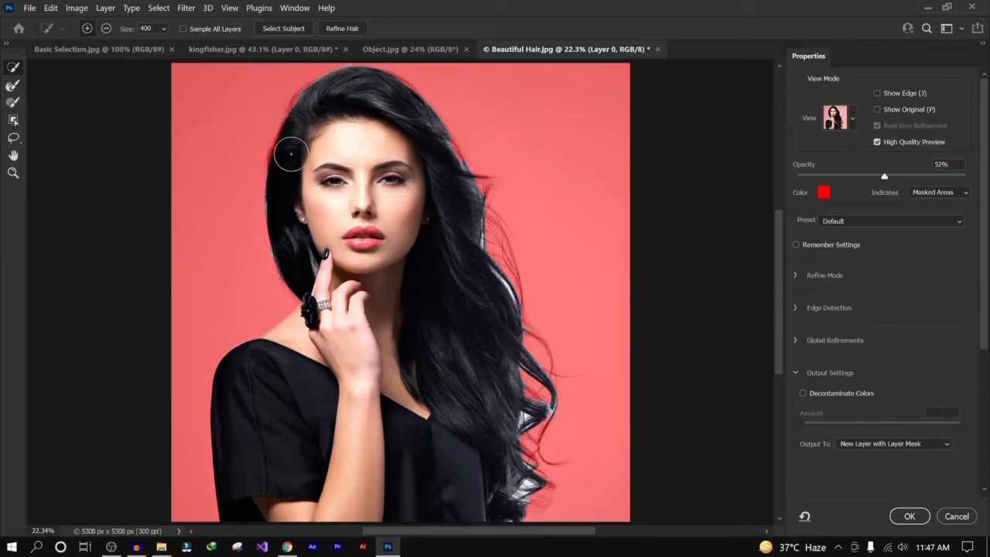
- Brush along the hair edges on the right with the Refine Edge Brush enlarged to 400
left_click(13, 85)
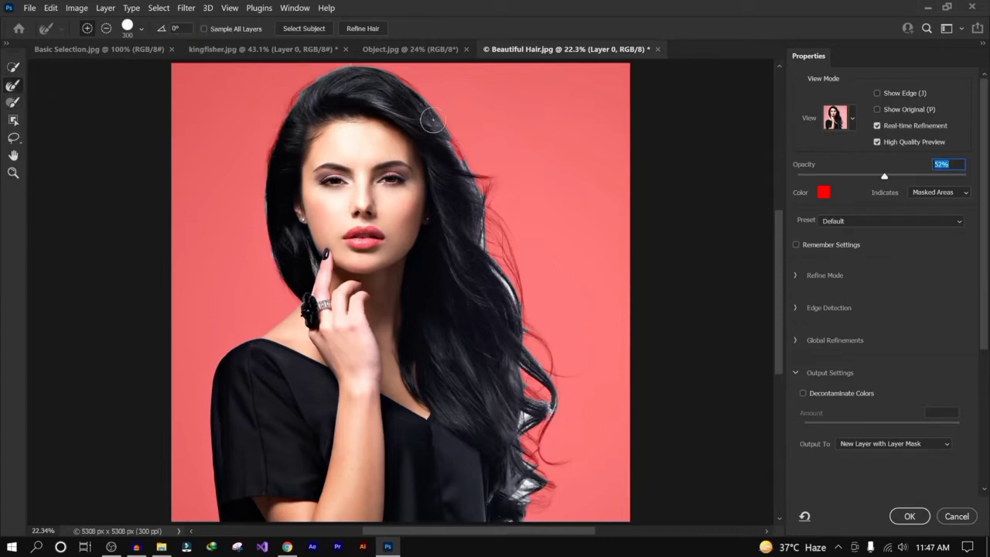
key("bracketright")
mouse_move(448, 136)
left_mouse_down()
mouse_move(474, 175)
mouse_move(540, 407)
left_mouse_up()
left_click_drag(517, 449, 505, 525)
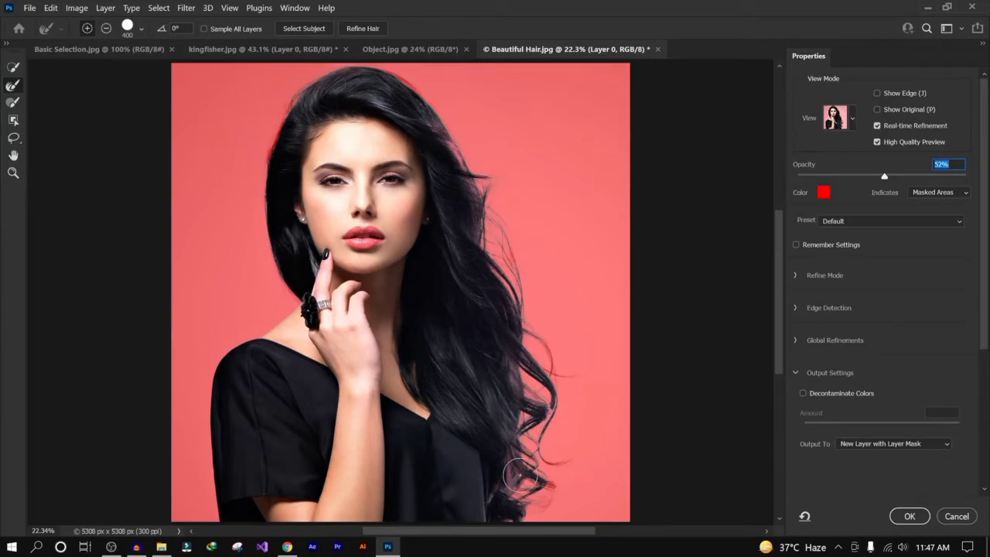
- Raise the overlay opacity to 100%, output to New Layer with Layer Mask, and apply Select and Mask
left_click_drag(884, 176, 966, 176)
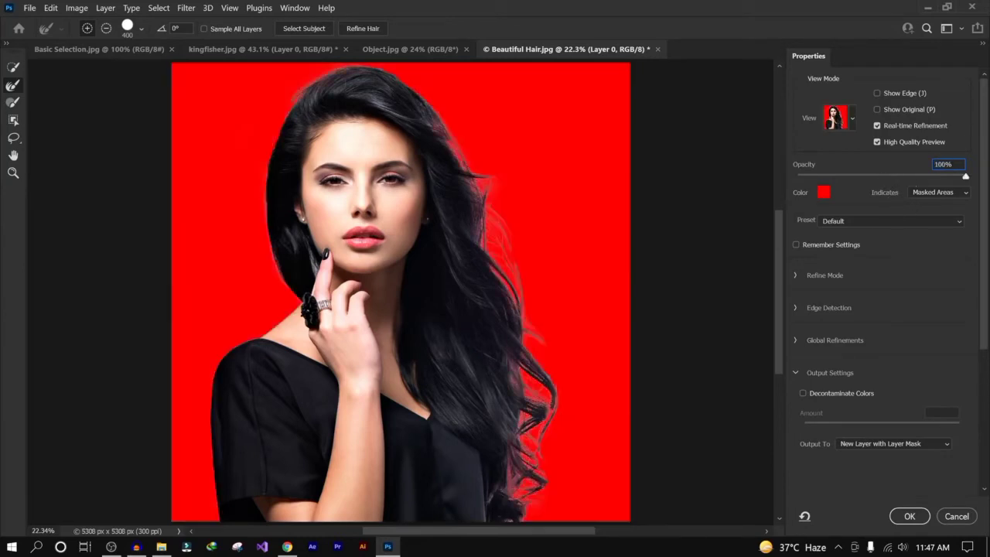
left_click(876, 447)
left_click(877, 486)
left_click(909, 517)
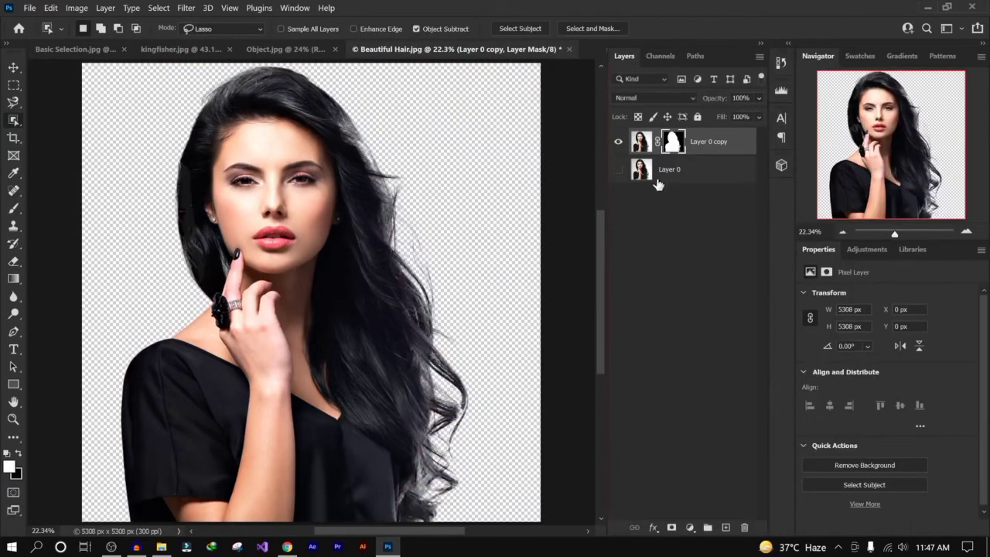
- Reopen Select and Mask on the copied layer's mask, enable Decontaminate Colors, and apply
right_click(670, 142)
key("Escape")
right_click(672, 142)
left_click(716, 235)
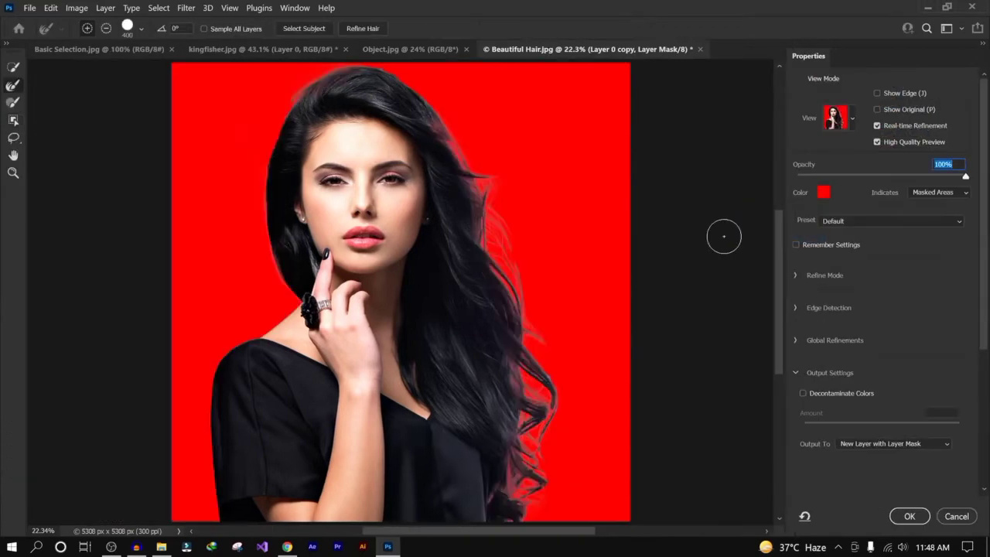
left_click(802, 393)
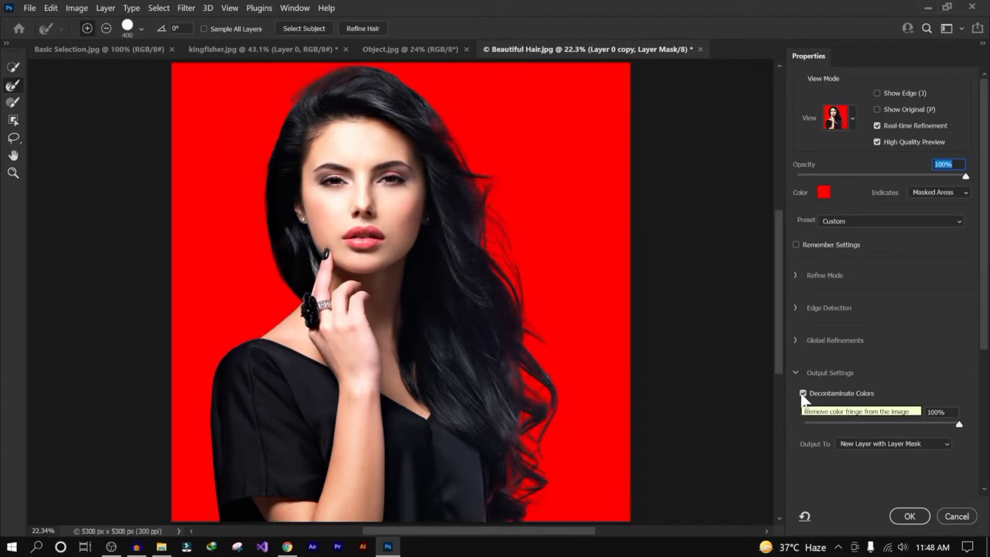
left_click(910, 517)
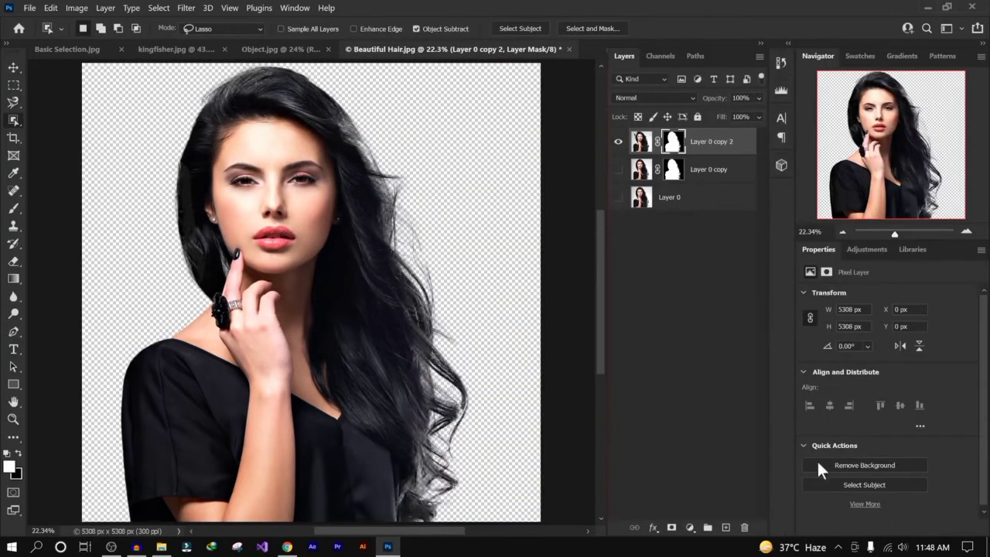
- Show Layer 0 and fill it with the cyan foreground color
left_click(687, 289)
left_click(714, 207)
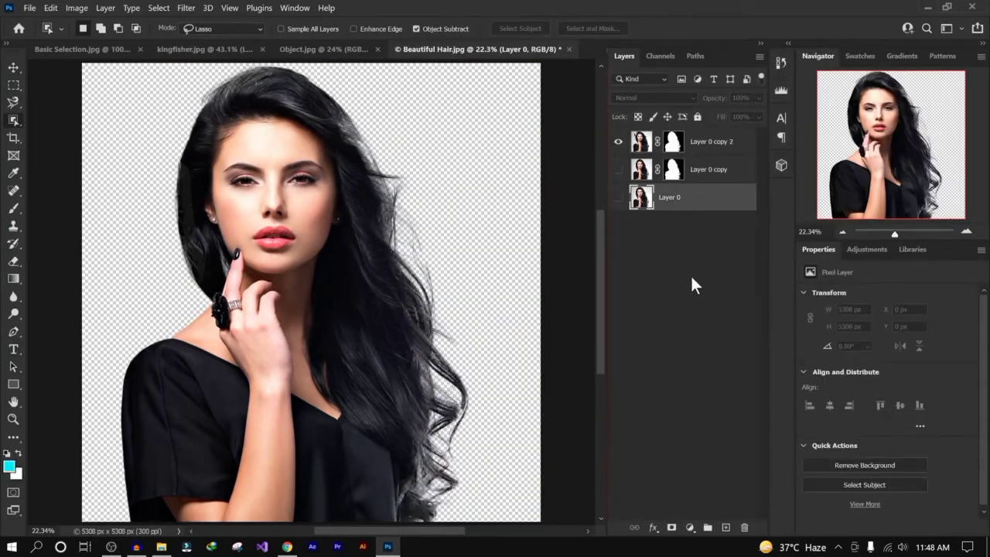
left_click(618, 197)
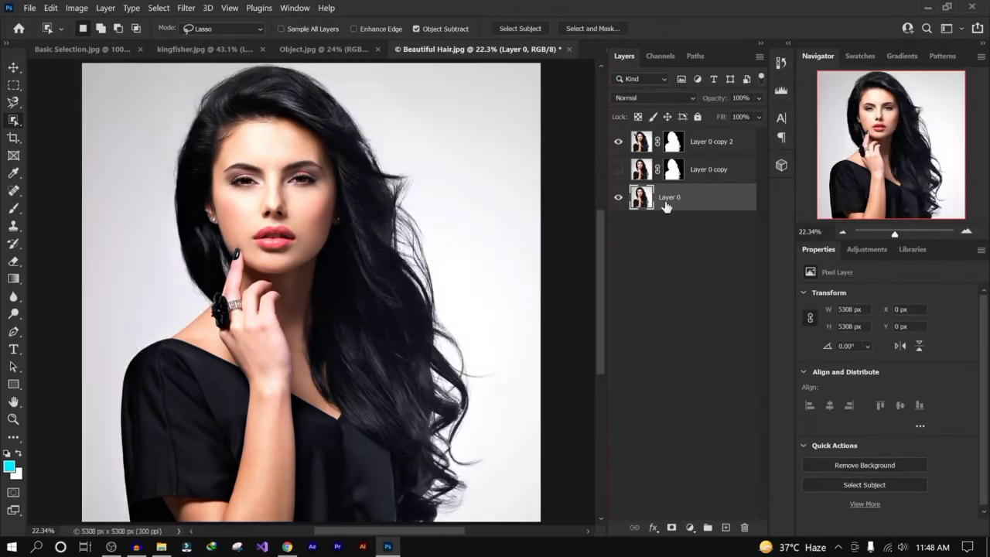
key("alt+BackSpace")
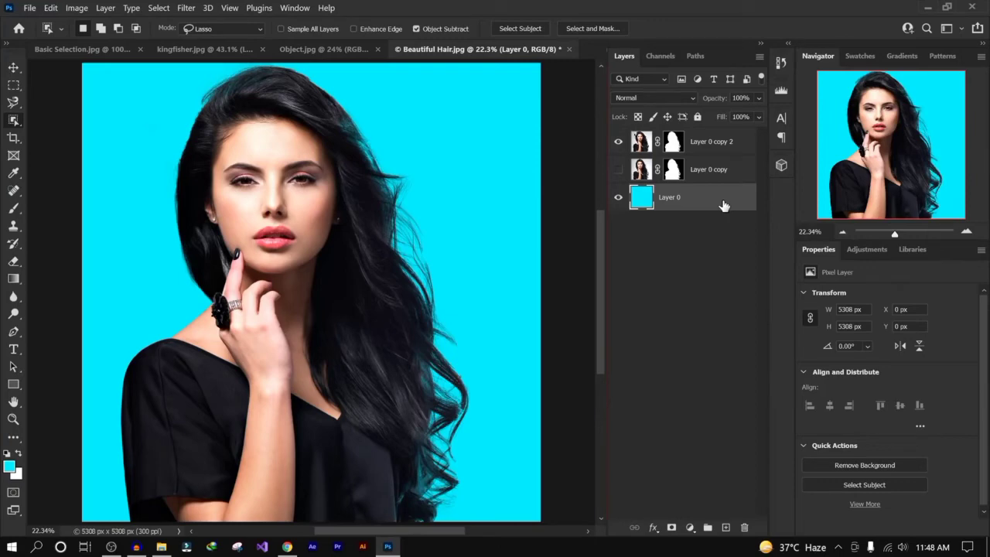
left_click(668, 54)
left_click(633, 58)
left_click(163, 8)
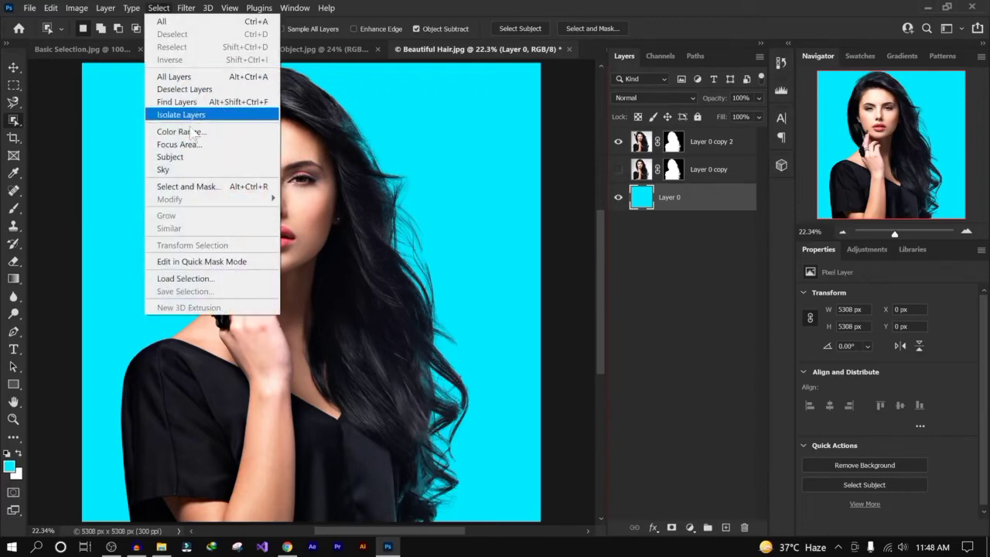
left_click(685, 259)
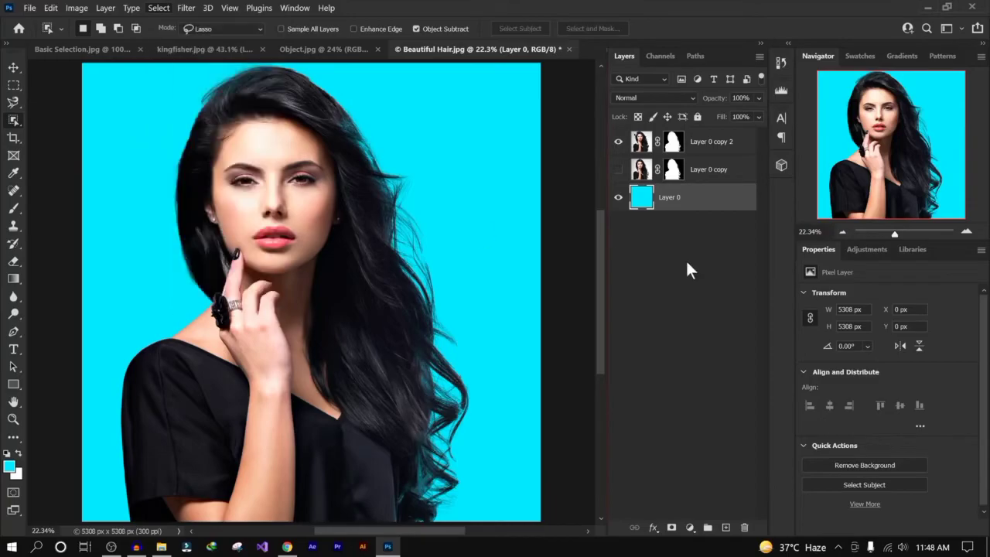
- Open the Tree image from the Selection folder in Adobe Photoshop 2021
left_click(161, 546)
left_click(634, 102)
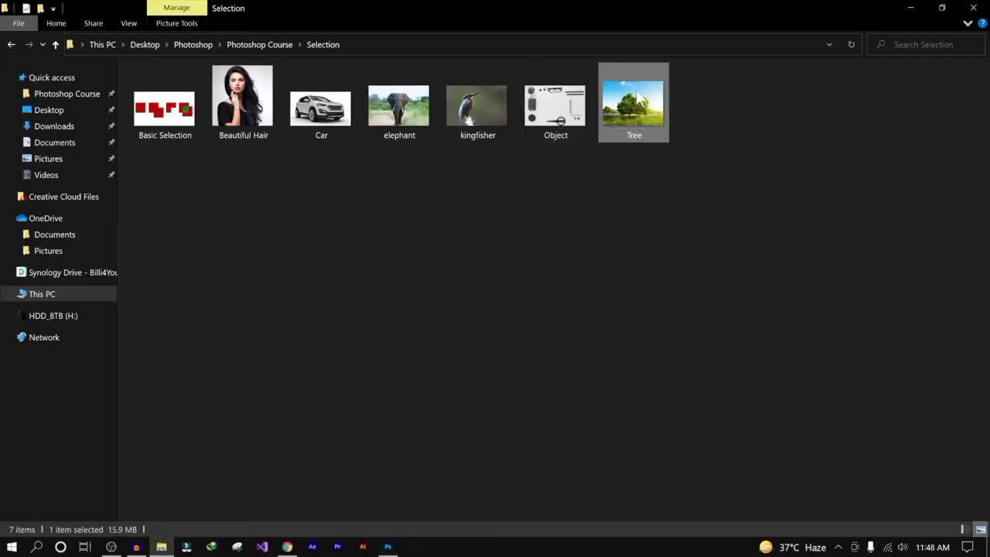
right_click(635, 104)
mouse_move(794, 288)
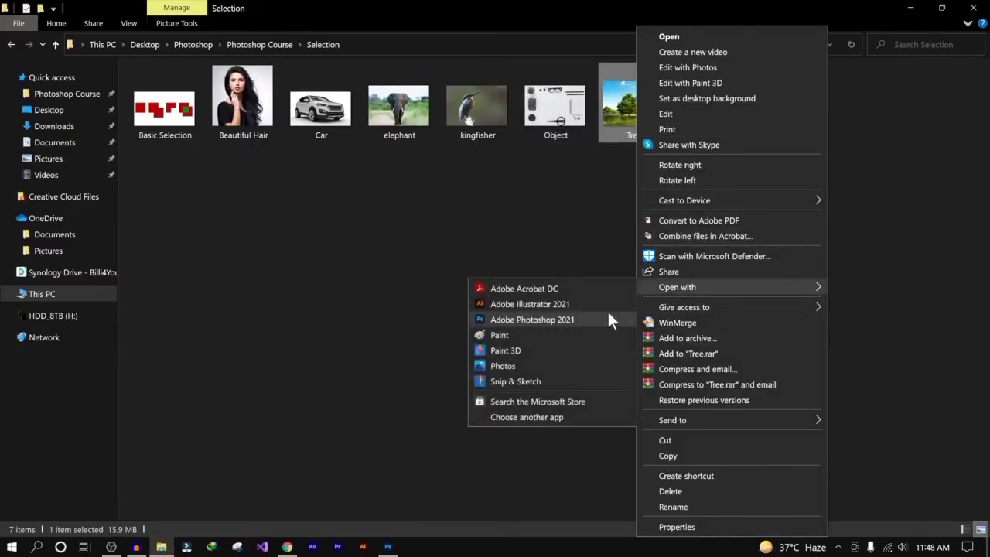
left_click(555, 318)
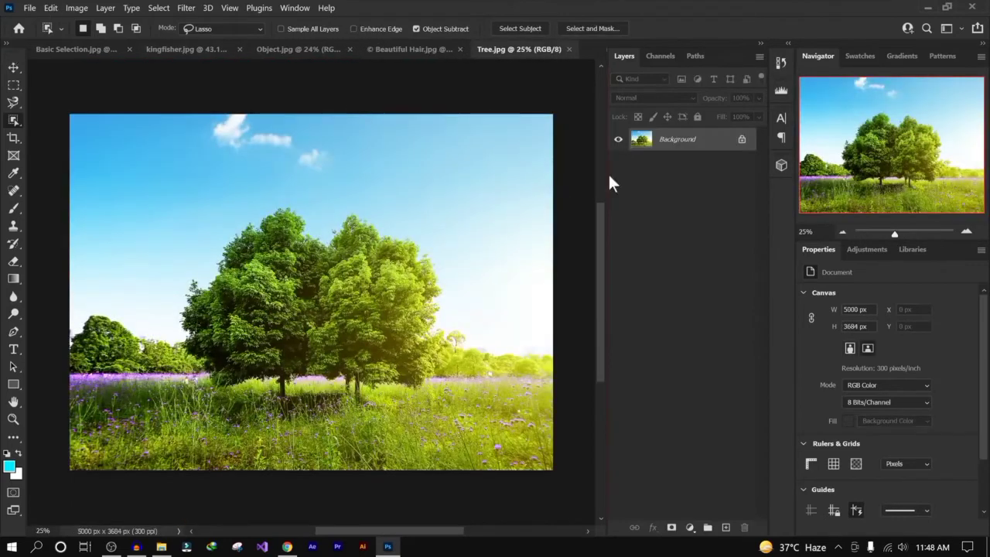
- Select the sky in the tree image with the Select Sky command
left_click(159, 7)
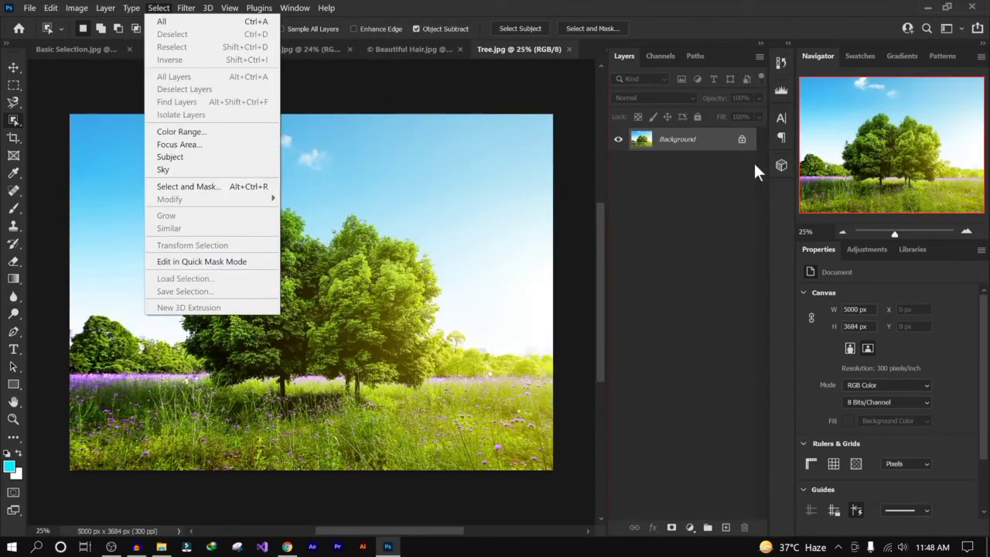
left_click(190, 170)
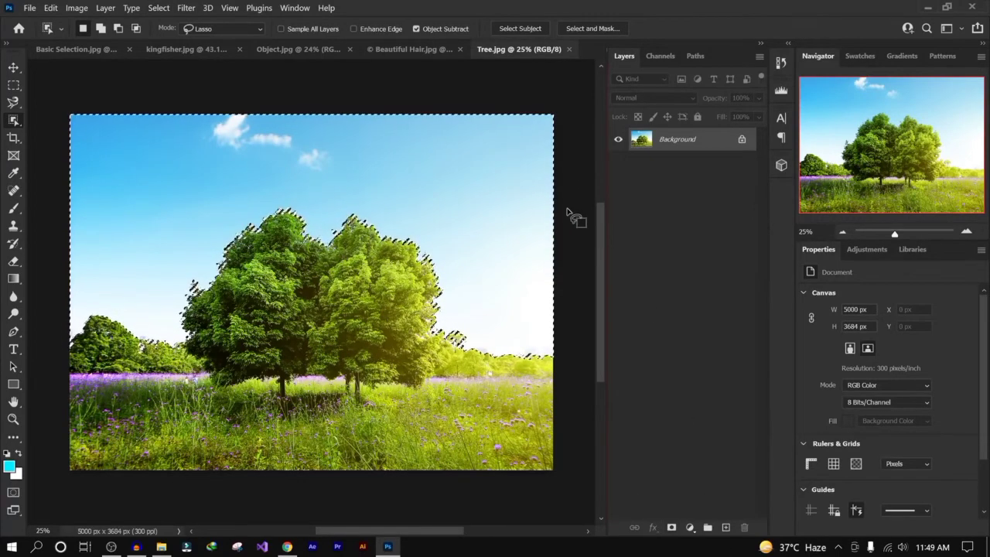
key("shift+F5")
left_click(579, 148)
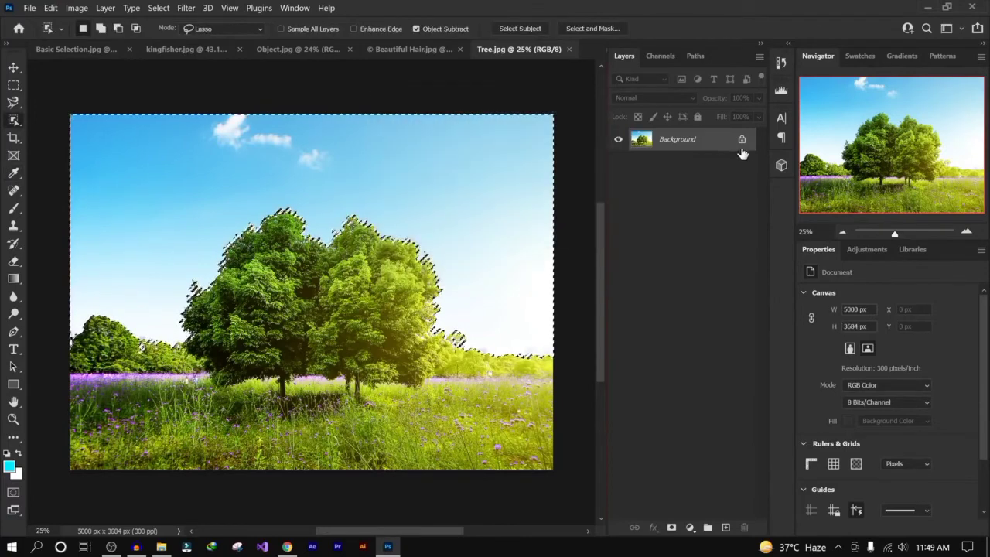
- Unlock the background layer, try deleting the selected sky with deselecting, and undo both
left_click(742, 141)
key("Delete")
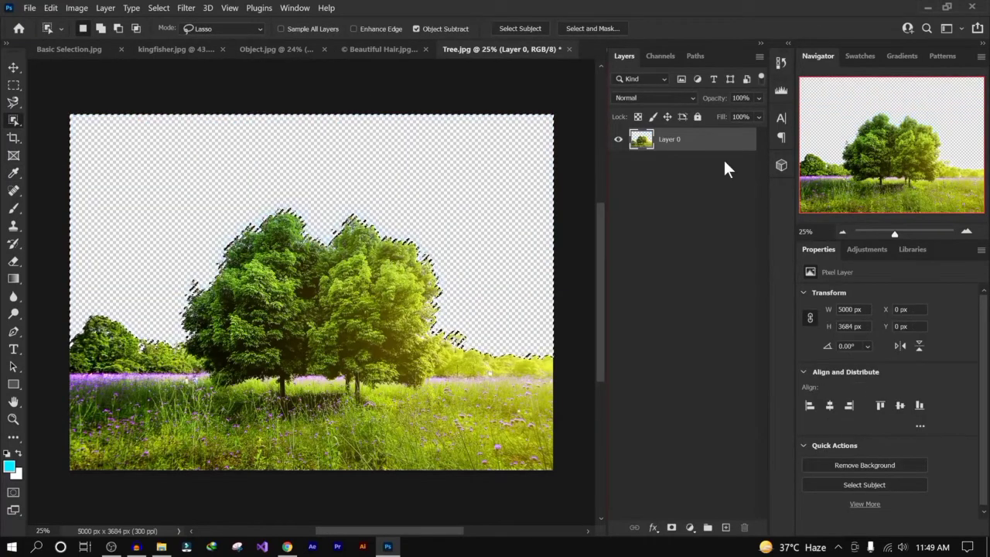
key("ctrl+d")
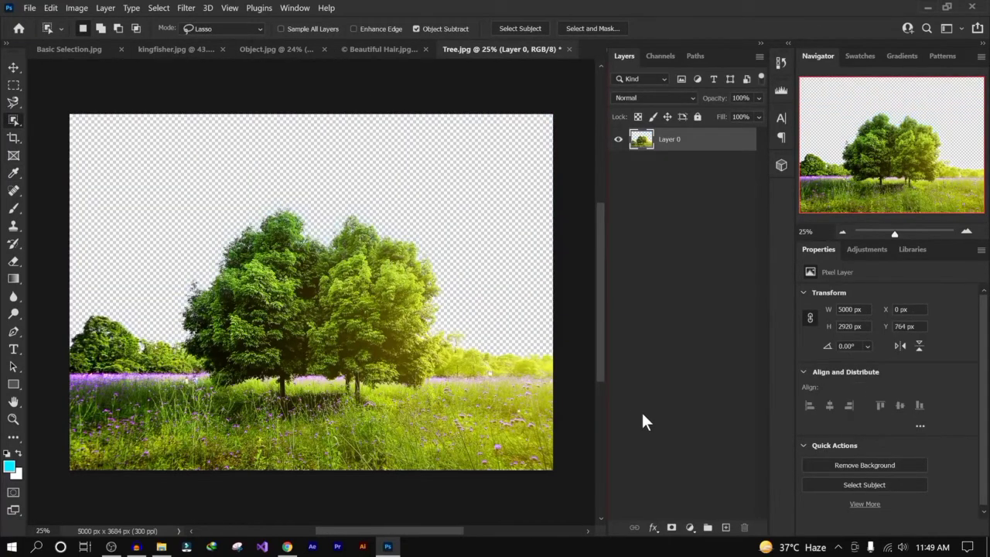
key("ctrl+z")
key("ctrl+z")
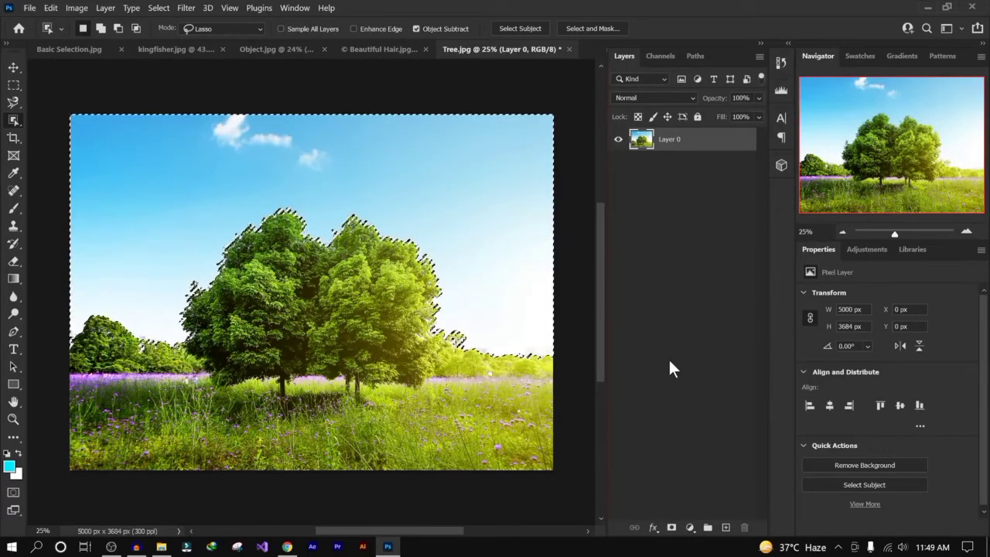
- Add a layer mask from the sky selection and invert it so the sky is hidden
left_click(672, 528)
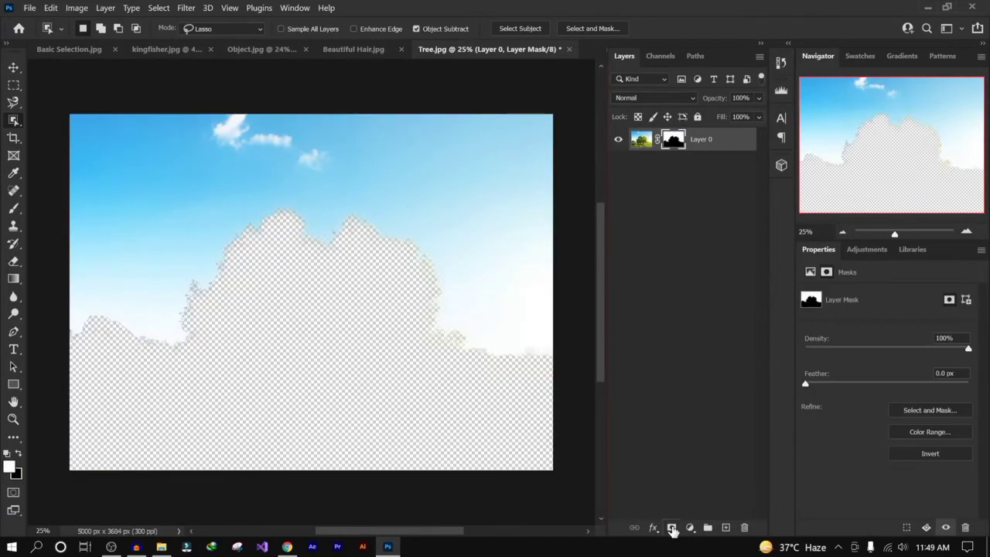
left_click_drag(678, 133, 674, 142)
key("ctrl+i")
left_click(696, 201)
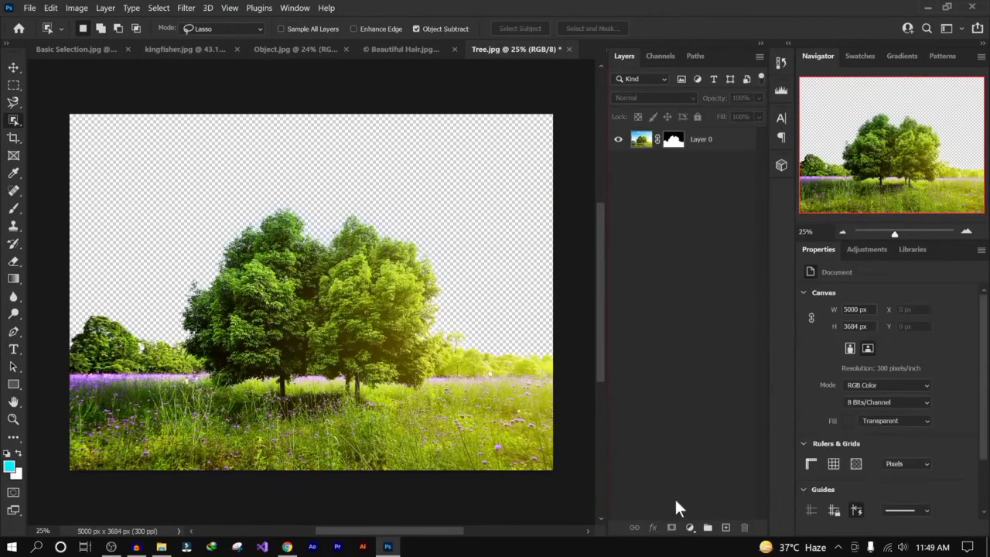
- Add a new layer beneath the tree layer and fill it with the cyan foreground color
left_click(726, 527)
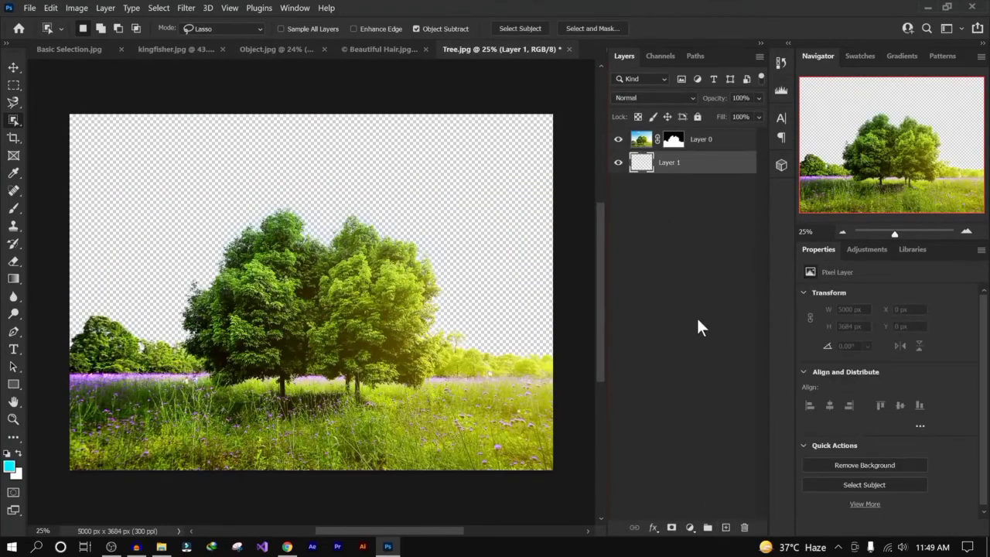
key("alt+BackSpace")
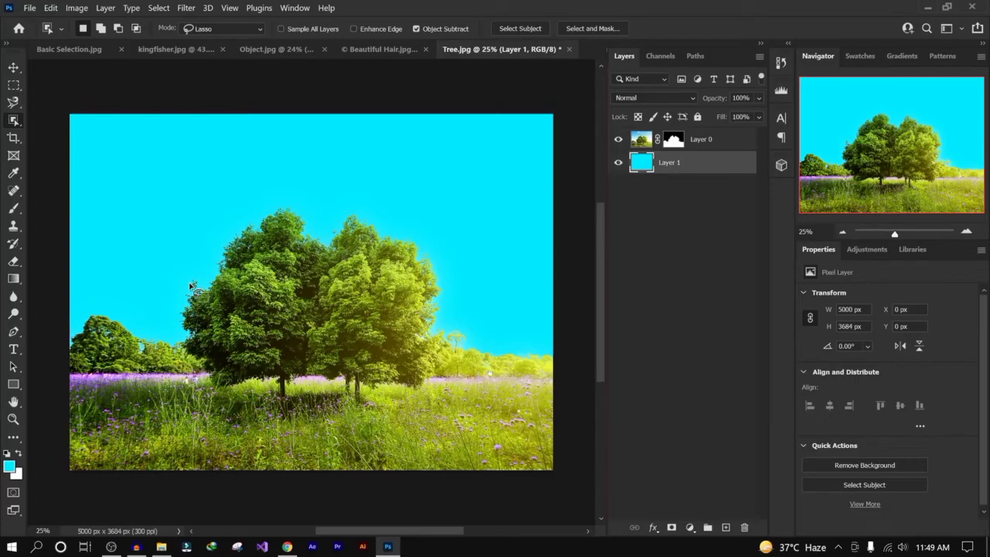
left_click(15, 68)
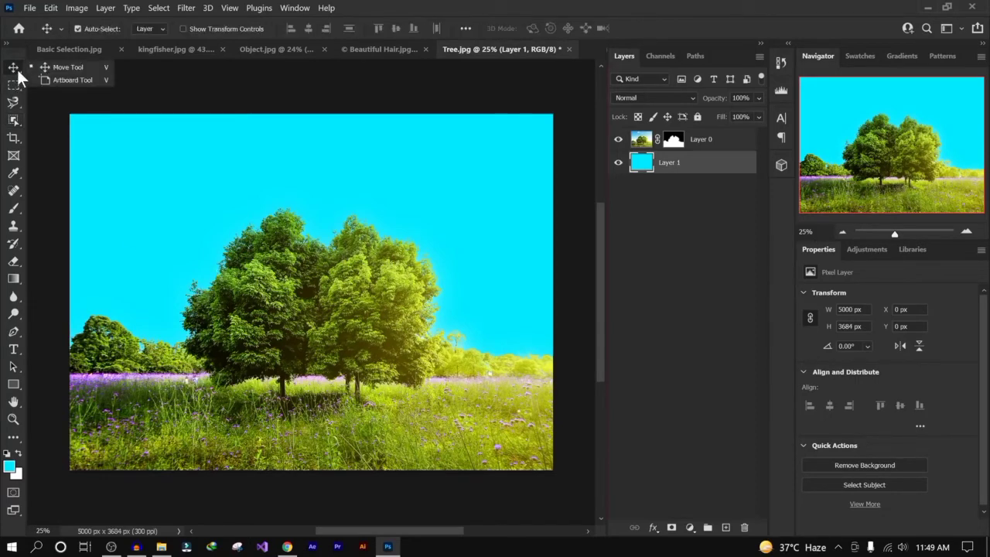
left_click(717, 170)
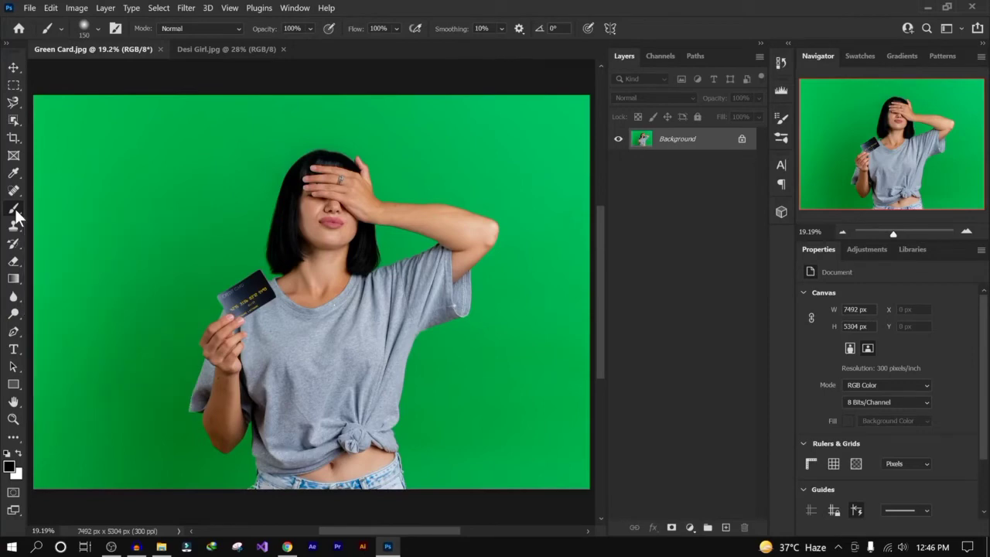
- Switch to the Brush Tool in the green card photo and enlarge the brush to 800 px
right_click(14, 210)
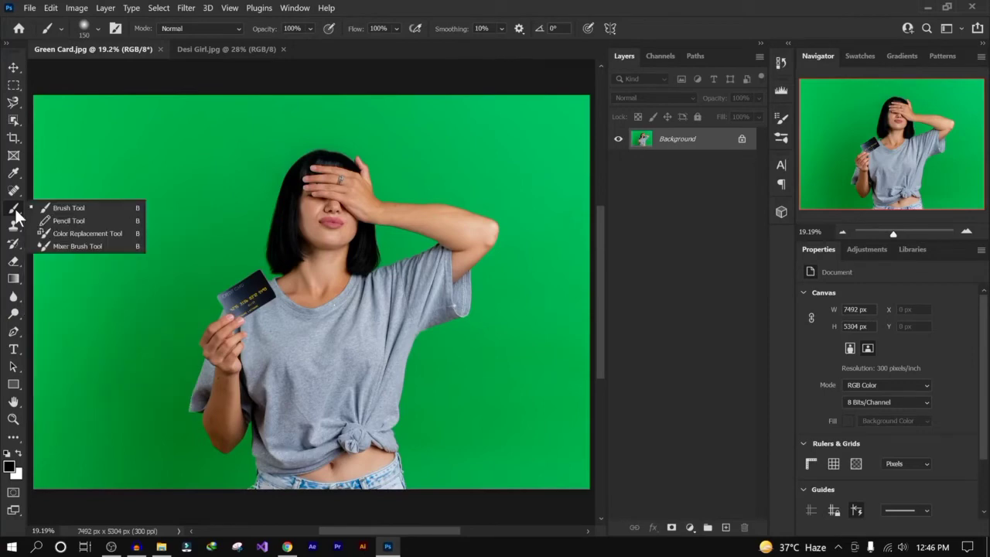
left_click(95, 204)
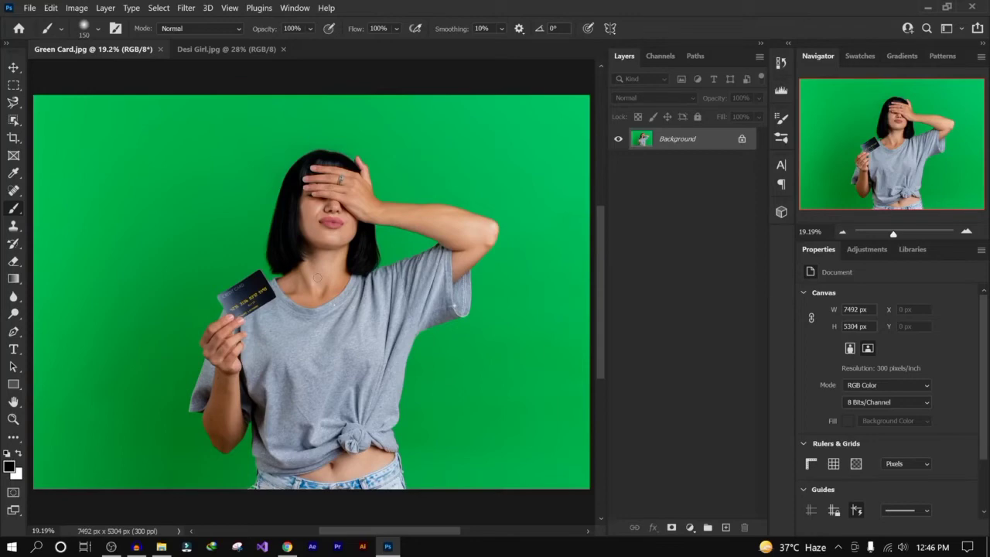
key("bracketright")
key("bracketright")
key("bracketright")
key("bracketright")
key("bracketright")
key("bracketright")
key("bracketright")
- Open the brush preset picker to examine the size and hardness settings
left_click(99, 31)
left_click(98, 28)
left_click(98, 27)
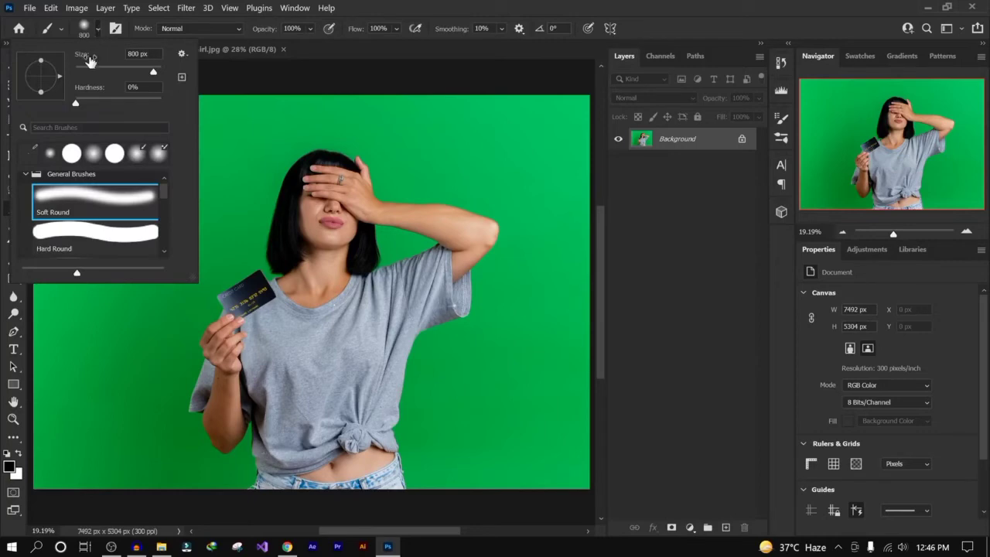
left_click(98, 27)
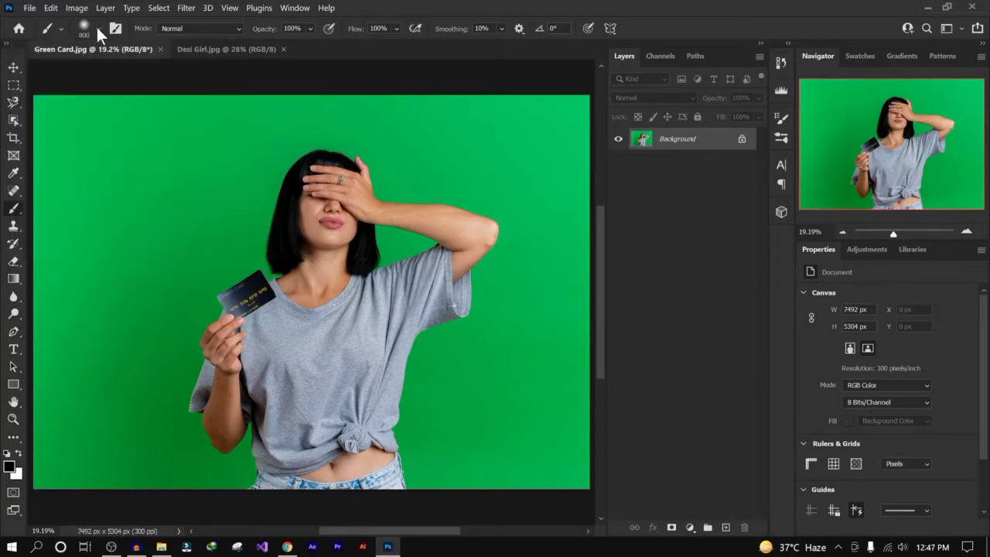
left_click(98, 28)
left_click(98, 27)
- Set the brush size to 130 px and choose the Hard Round preset at 100% hardness
right_click(237, 203)
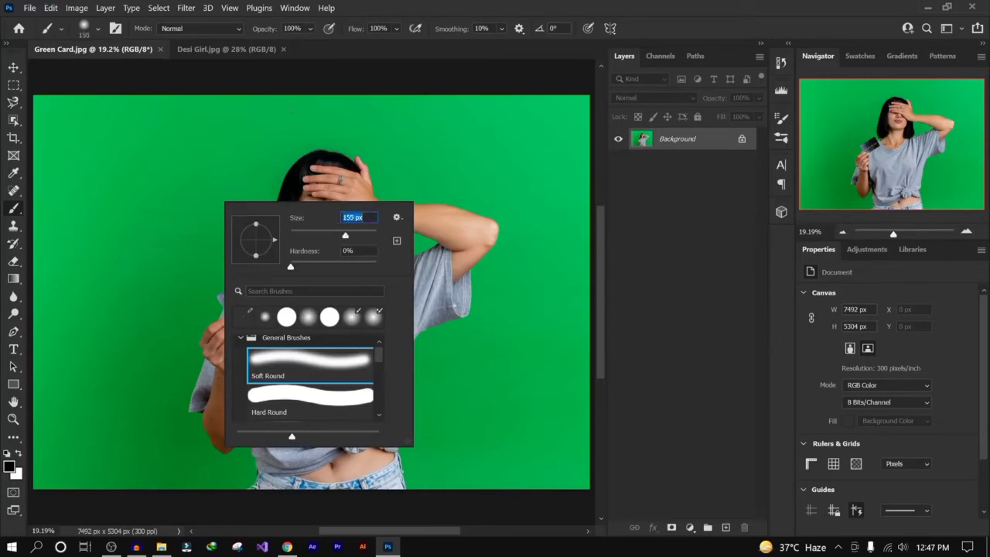
mouse_move(355, 236)
left_mouse_down()
mouse_move(398, 233)
mouse_move(345, 234)
left_mouse_up()
left_click_drag(291, 267, 271, 266)
left_click(240, 338)
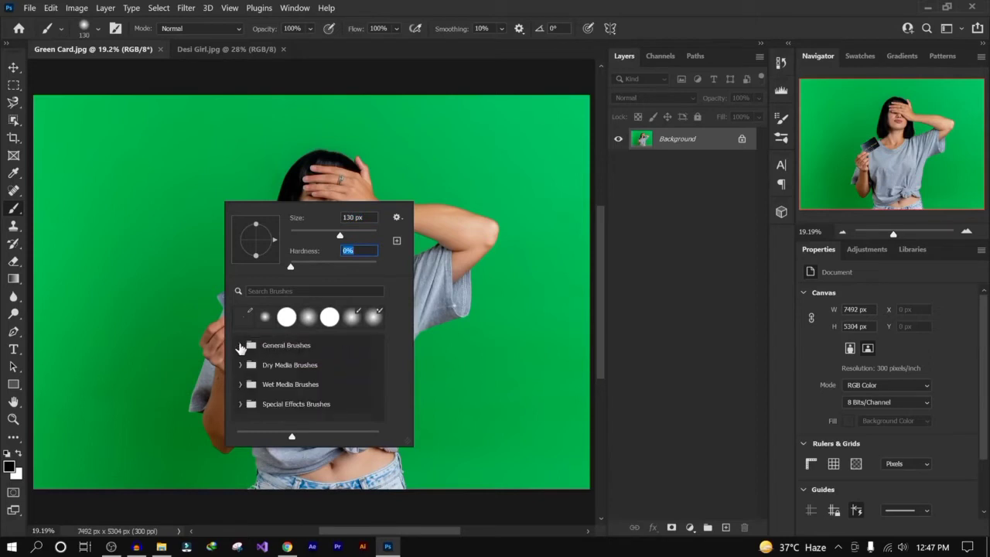
left_click(240, 345)
left_click(301, 372)
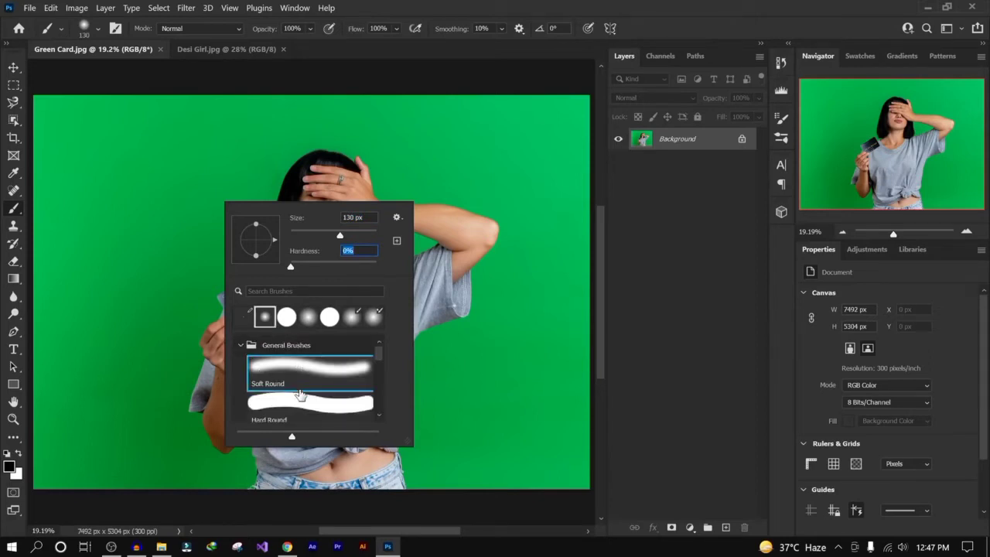
left_click(305, 402)
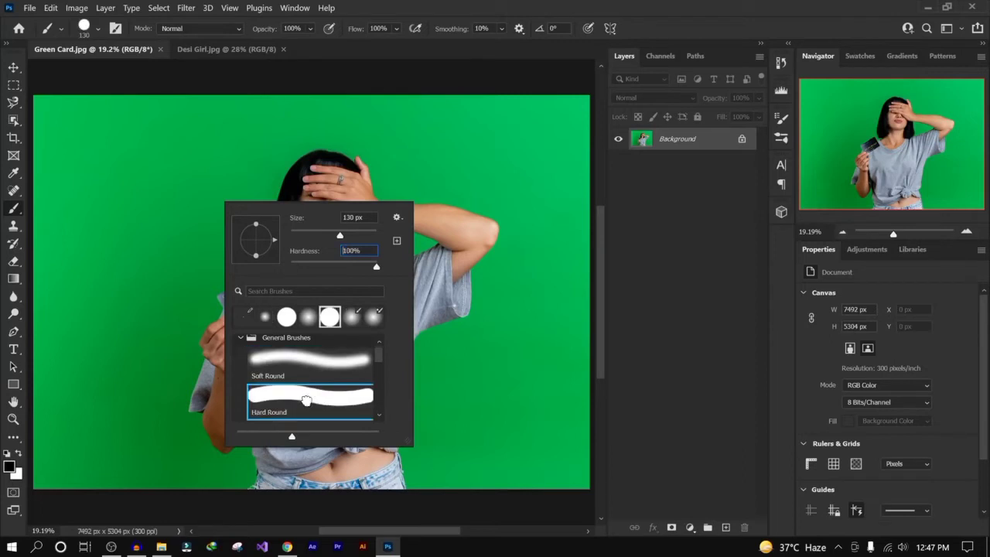
- Browse the brush preset folders, including Special Effects Brushes, in the brush picker
left_click(240, 342)
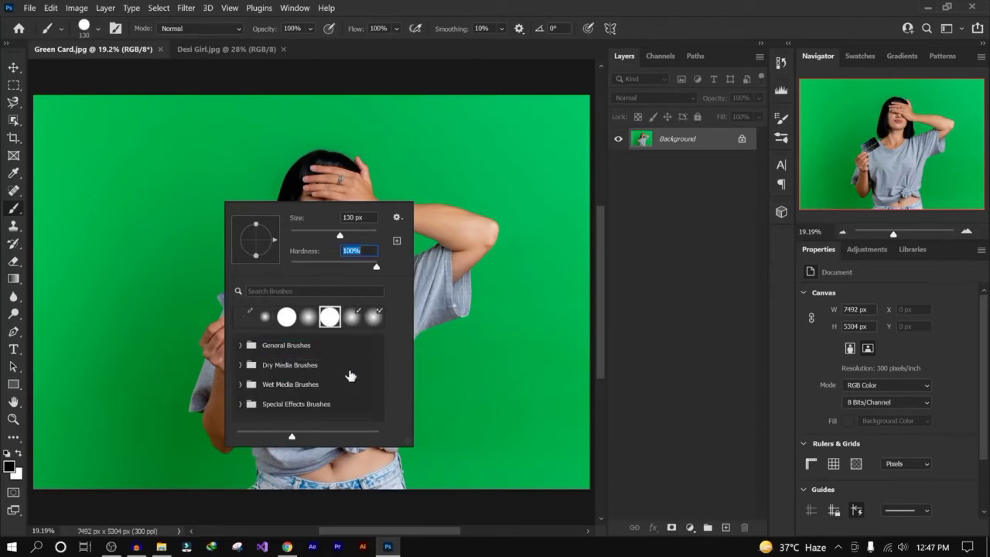
left_click(240, 403)
scroll(343, 356, "down", 3)
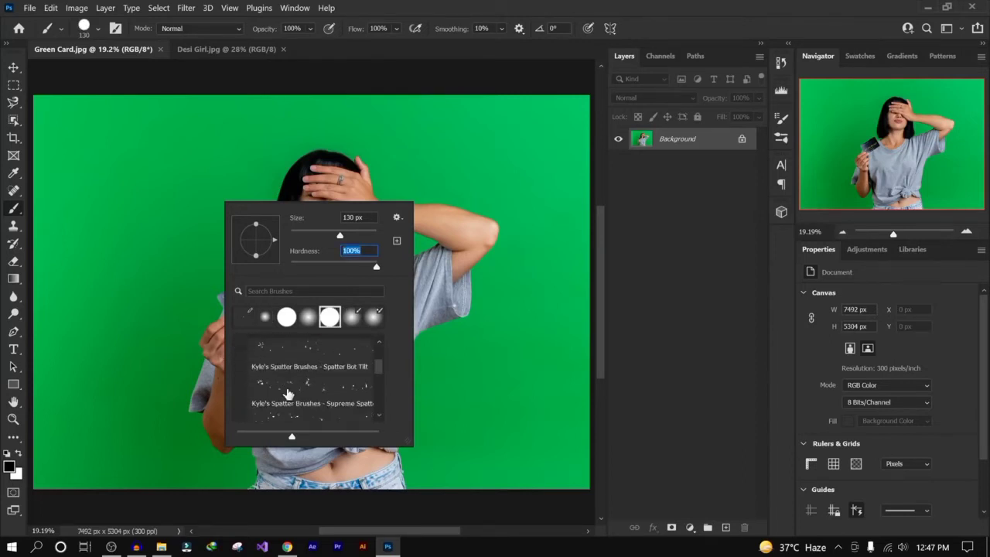
scroll(288, 394, "up", 6)
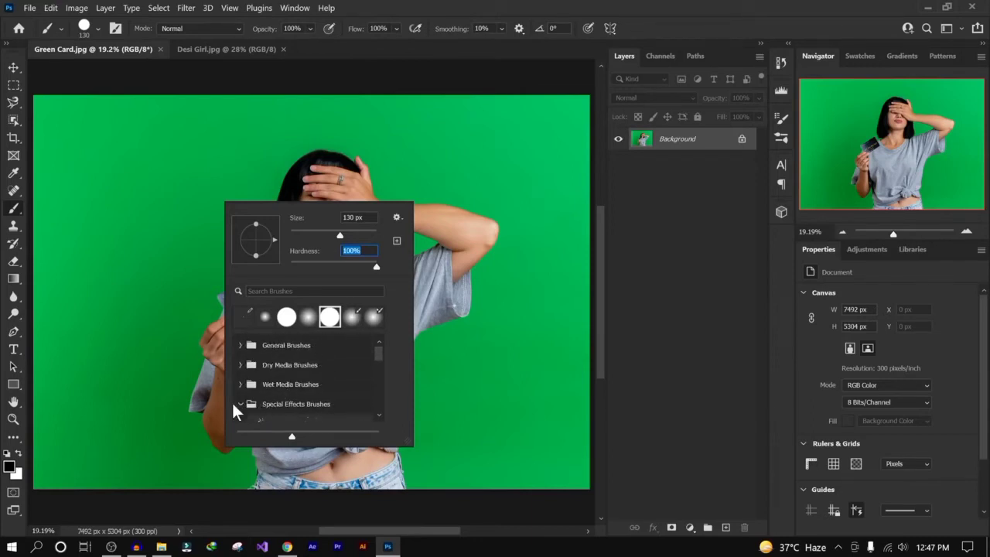
left_click(240, 403)
left_click(95, 29)
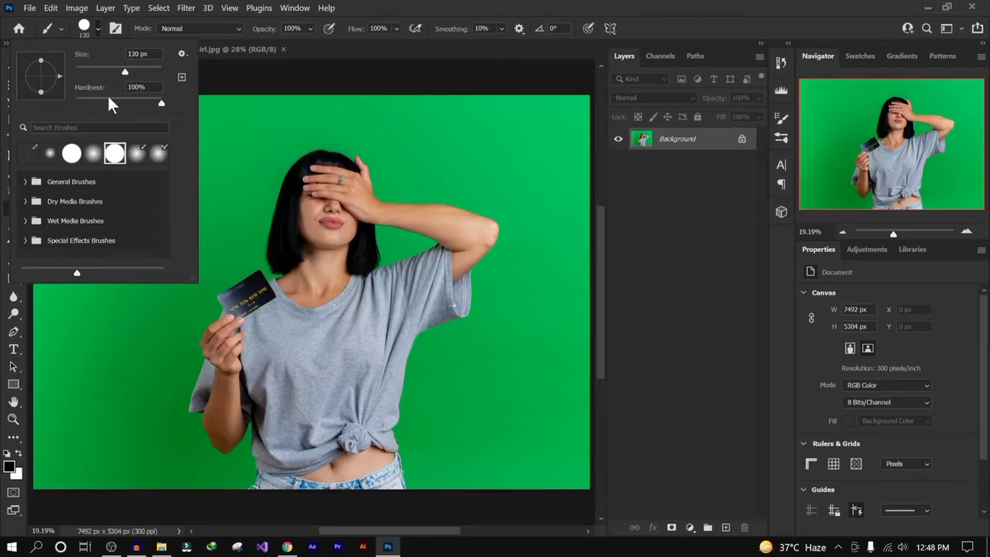
left_click(393, 31)
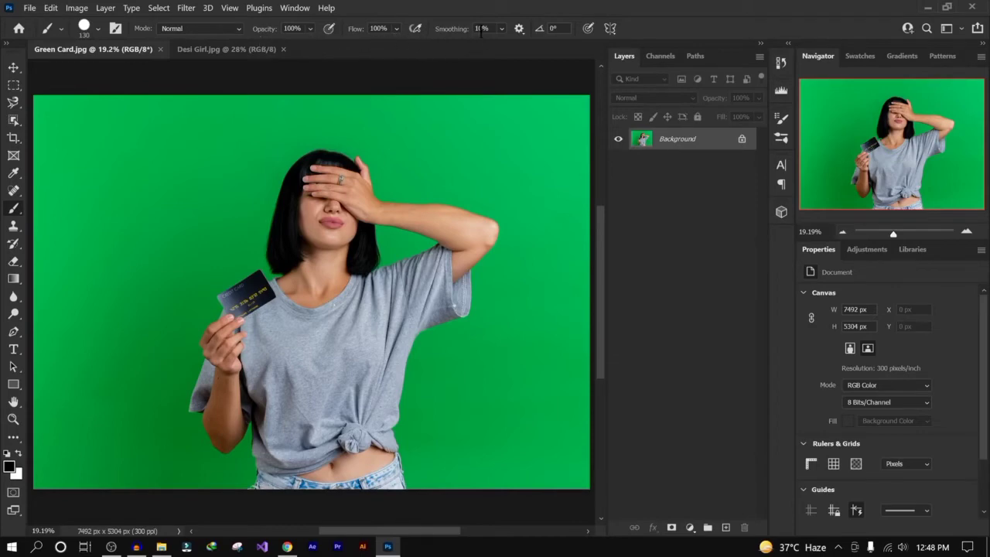
left_click(87, 29)
left_click(94, 28)
right_click(294, 208)
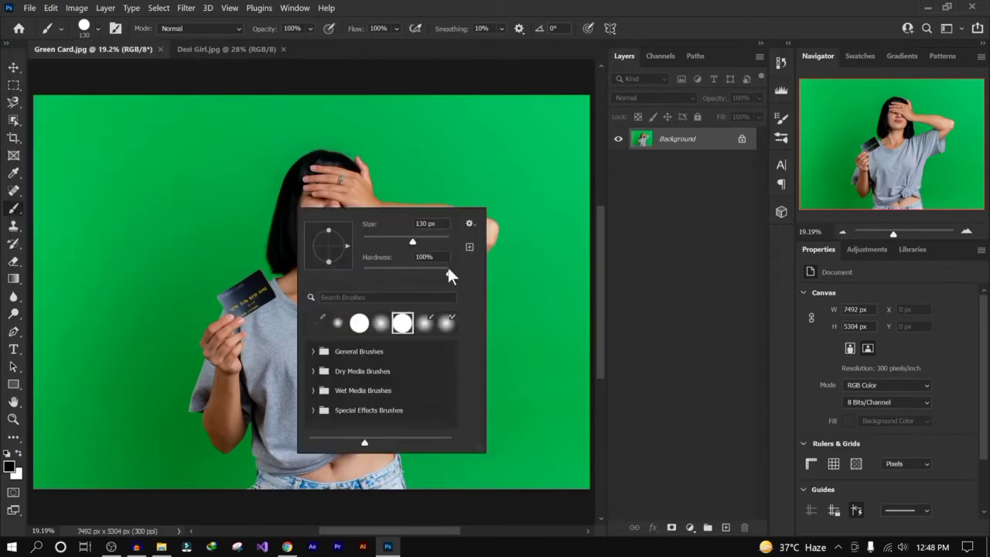
left_click(398, 15)
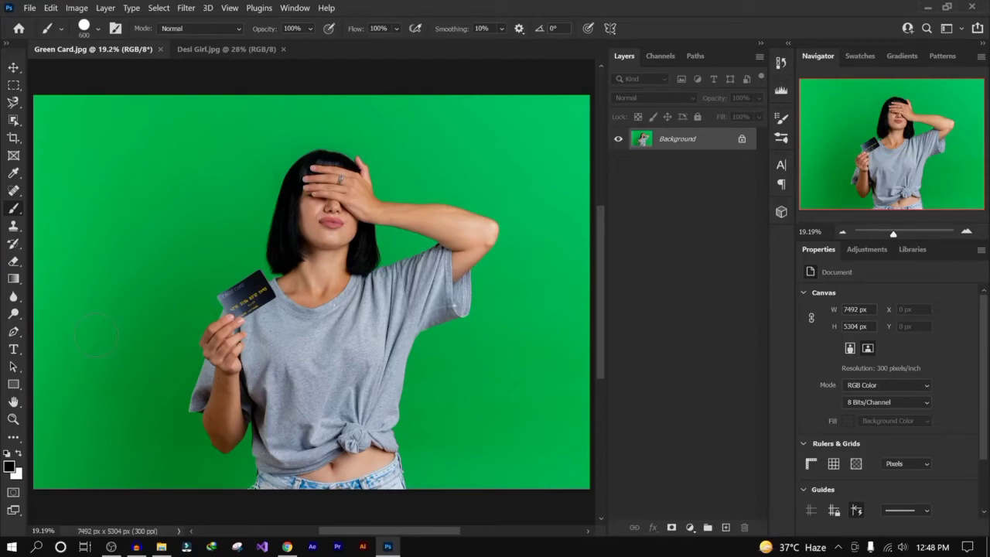
- Paint large black strokes across the photo with the 600 px brush and undo each of them
mouse_move(96, 336)
left_mouse_down()
mouse_move(115, 320)
mouse_move(111, 234)
mouse_move(182, 160)
mouse_move(189, 294)
mouse_move(246, 167)
mouse_move(303, 134)
mouse_move(418, 149)
mouse_move(470, 259)
mouse_move(457, 458)
left_mouse_up()
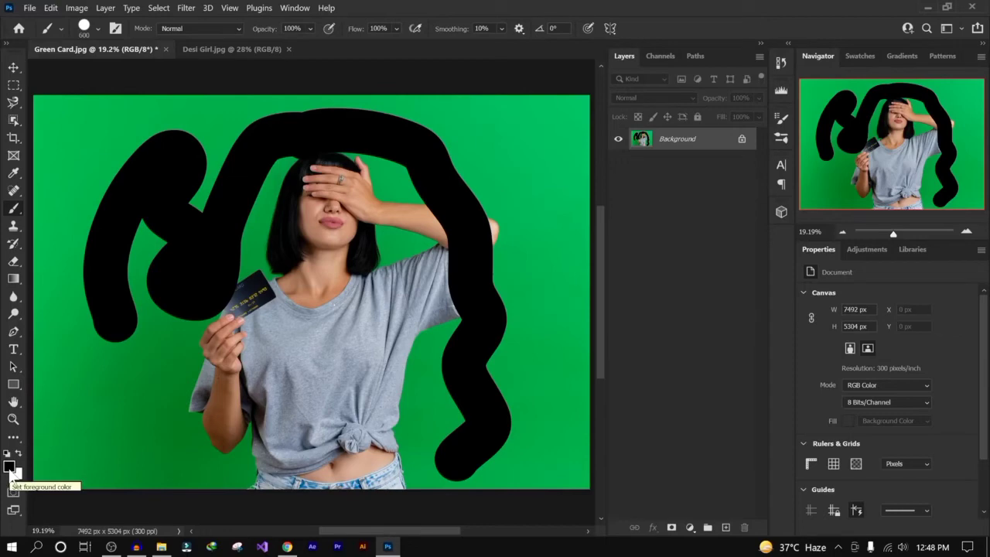
mouse_move(260, 361)
left_mouse_down()
mouse_move(285, 328)
mouse_move(348, 351)
mouse_move(360, 425)
mouse_move(341, 455)
mouse_move(263, 438)
mouse_move(194, 438)
left_mouse_up()
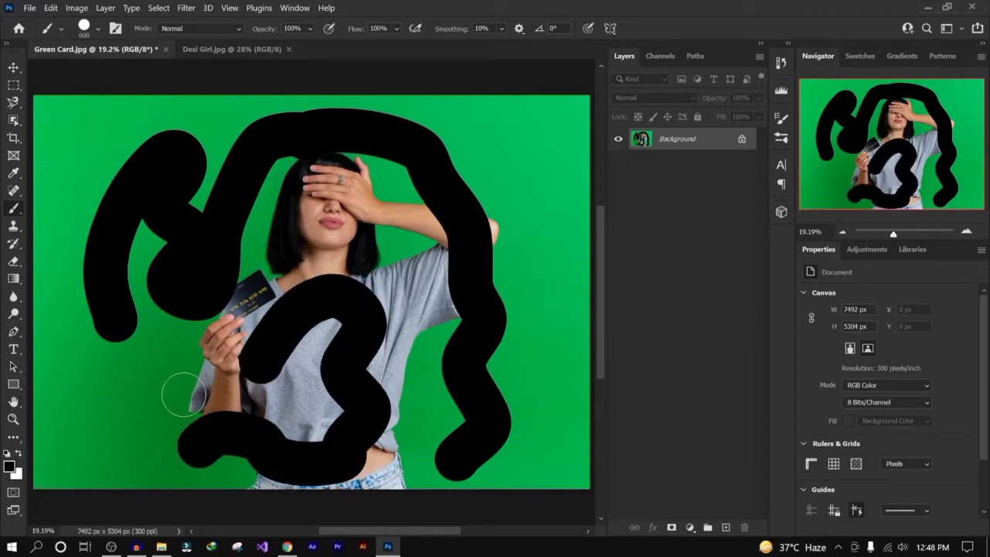
key("ctrl+z")
key("ctrl+z")
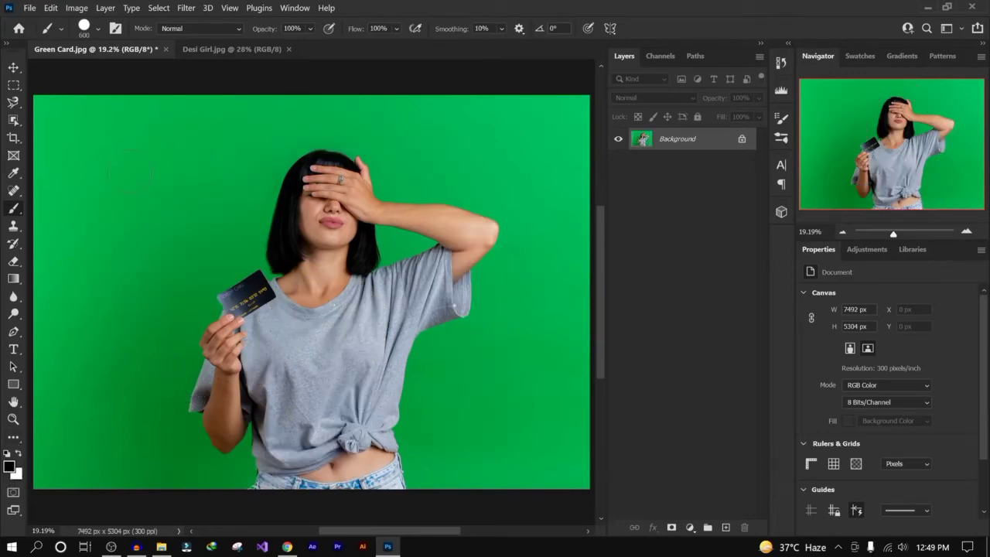
mouse_move(132, 172)
left_mouse_down()
mouse_move(165, 232)
mouse_move(120, 332)
mouse_move(73, 221)
mouse_move(100, 213)
left_mouse_up()
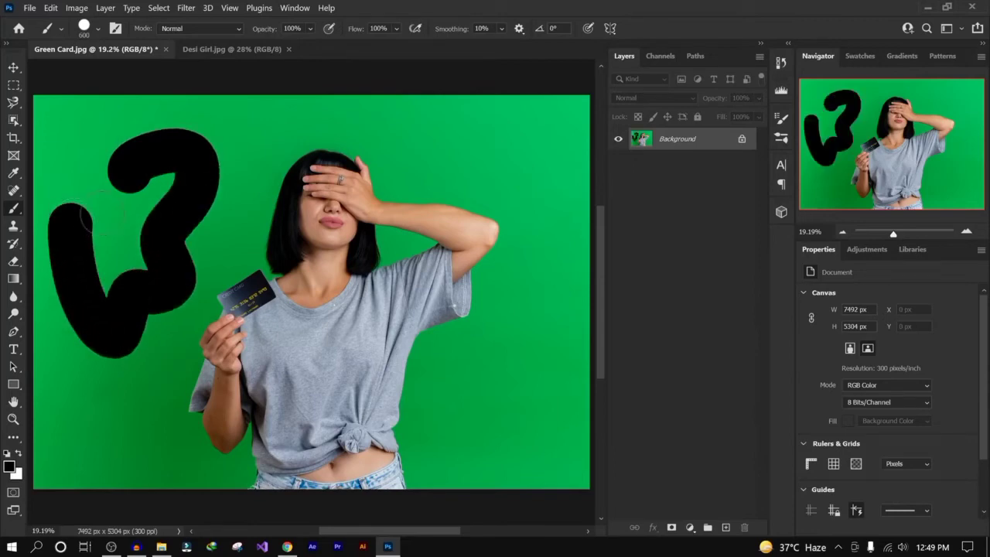
key("ctrl+z")
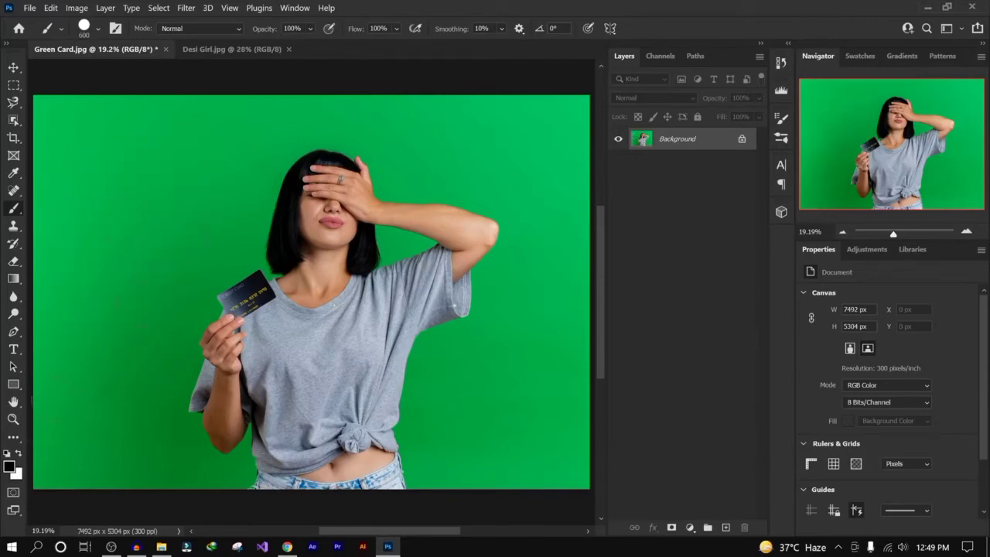
- Set the foreground color to ff0000 red and return to the Brush tool
left_click(11, 465)
type("ff0000")
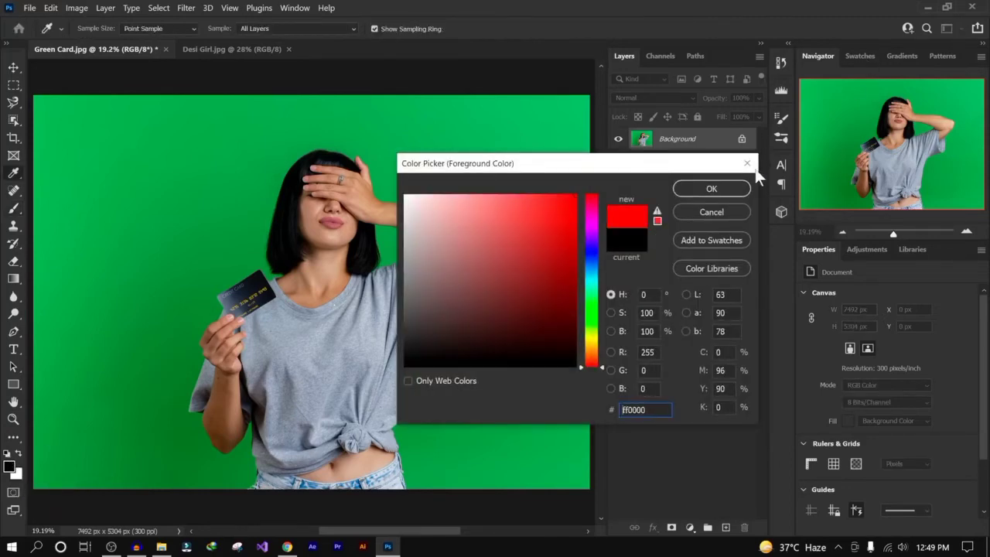
left_click(686, 192)
key("b")
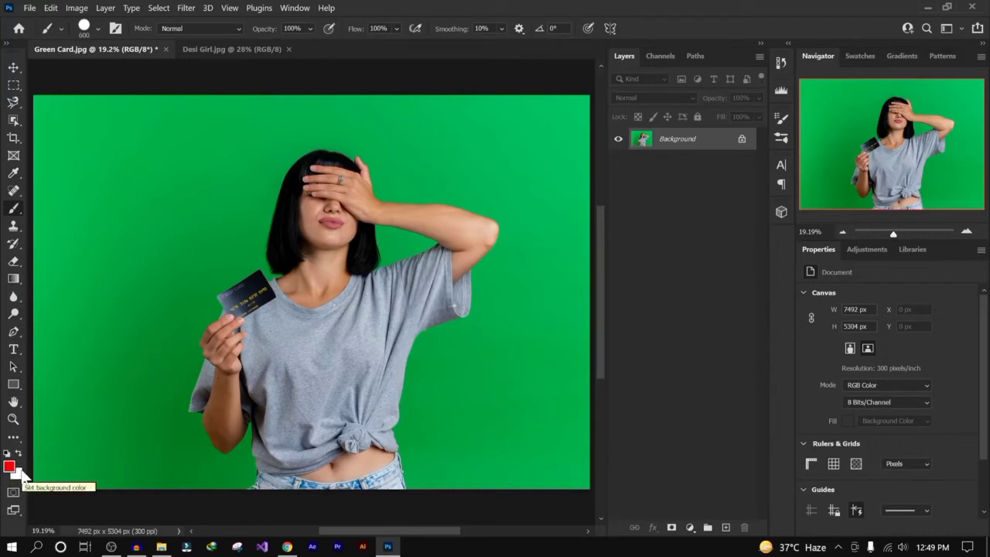
- Reset the foreground and background colors to default black and white and swap them back and forth
key("d")
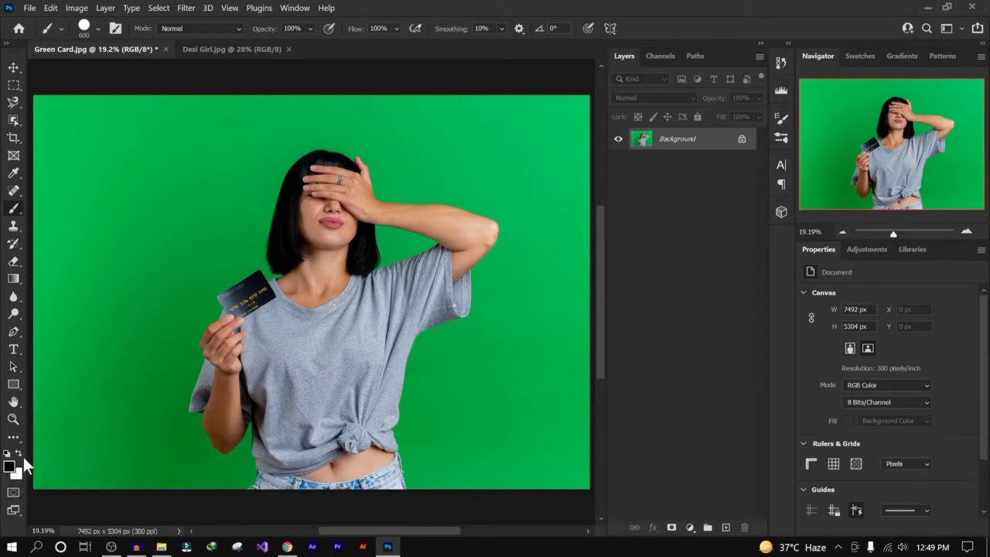
left_click(18, 453)
left_click(19, 454)
left_click(18, 455)
left_click(19, 457)
- Open the foreground color picker, sample colors from the background, skin and card in the photo, then cancel
left_click(11, 467)
left_click_drag(564, 168, 508, 122)
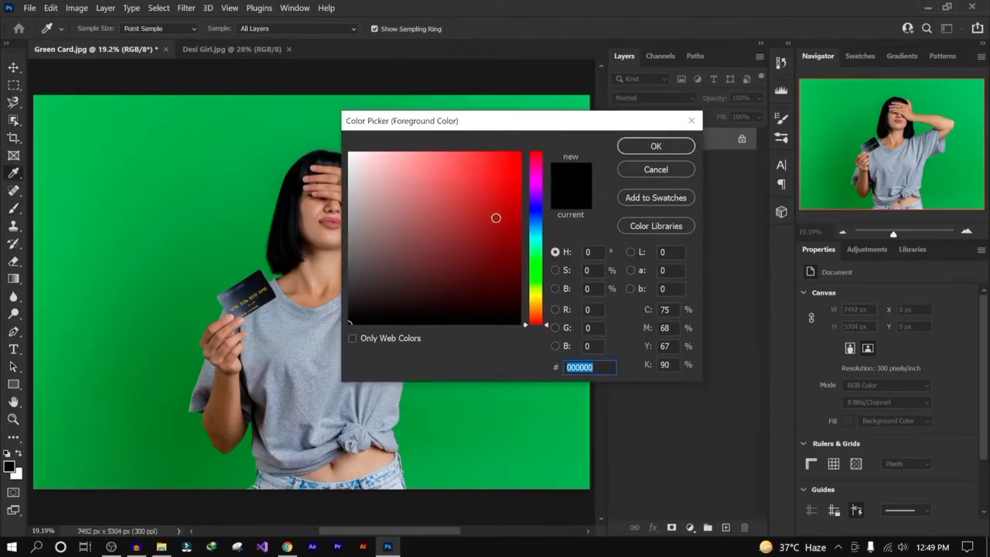
mouse_move(496, 218)
left_mouse_down()
mouse_move(518, 273)
mouse_move(515, 242)
left_mouse_up()
mouse_move(535, 206)
left_mouse_down()
mouse_move(532, 308)
mouse_move(545, 147)
mouse_move(527, 278)
mouse_move(539, 220)
mouse_move(535, 254)
mouse_move(523, 256)
left_mouse_up()
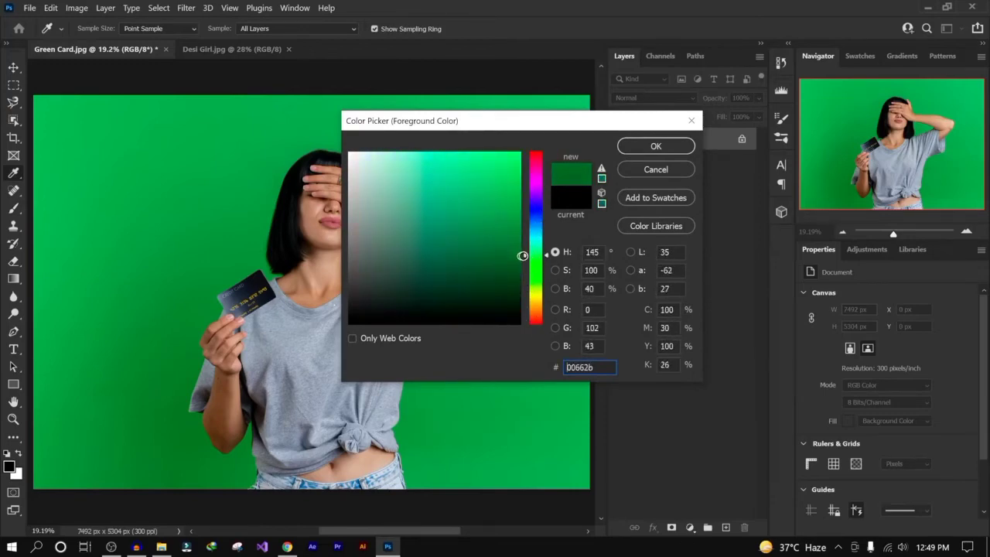
left_click_drag(519, 124, 621, 166)
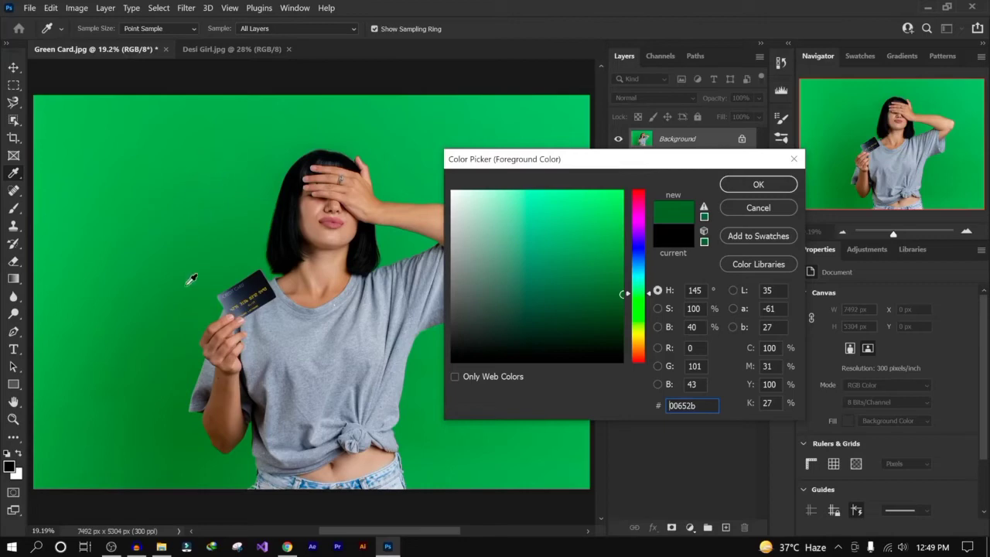
left_click(232, 143)
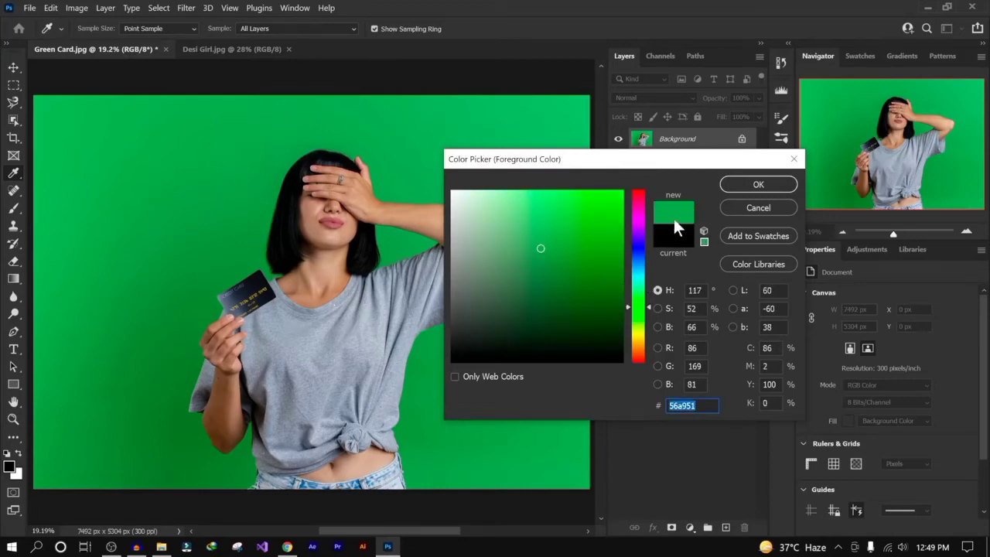
left_click(331, 272)
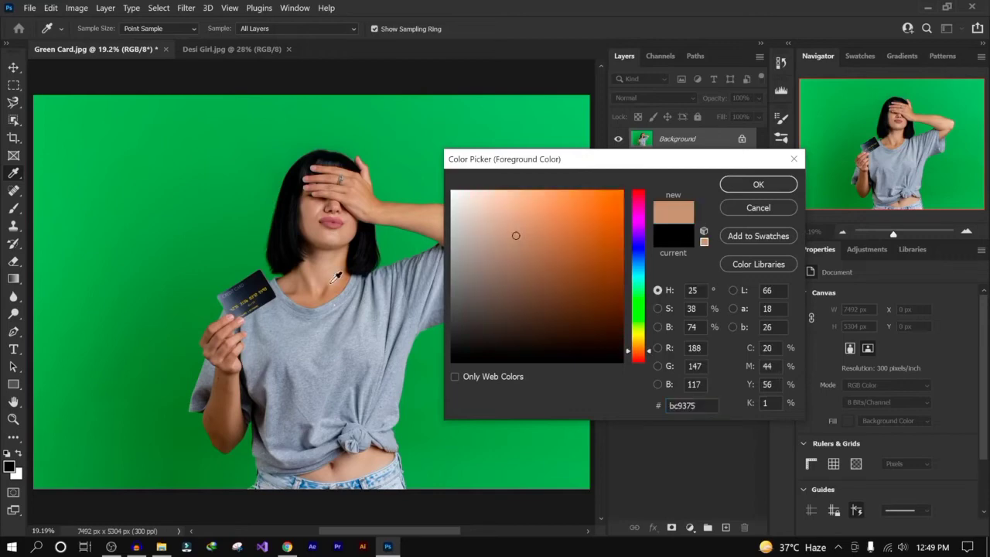
left_click(336, 224)
left_click(378, 474)
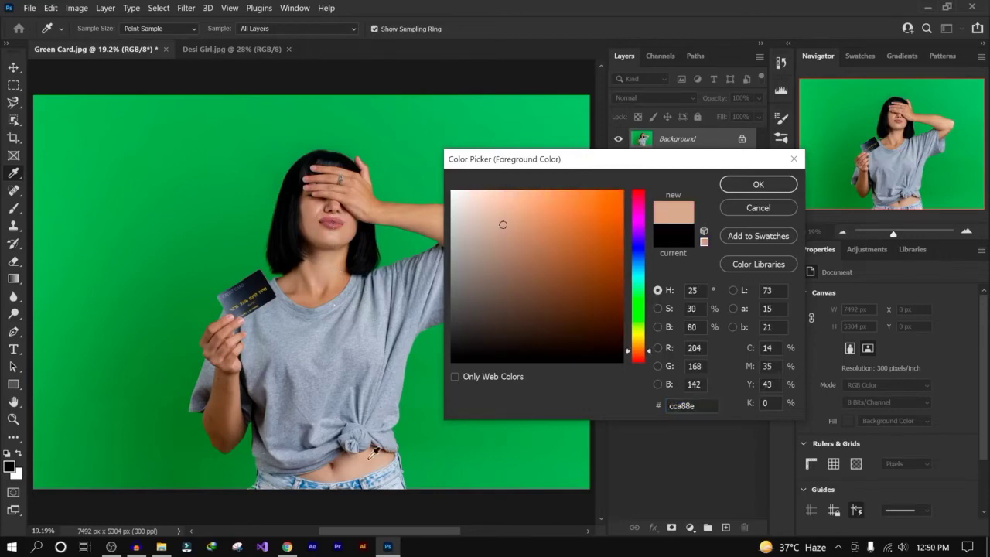
left_click(249, 282)
left_click(264, 282)
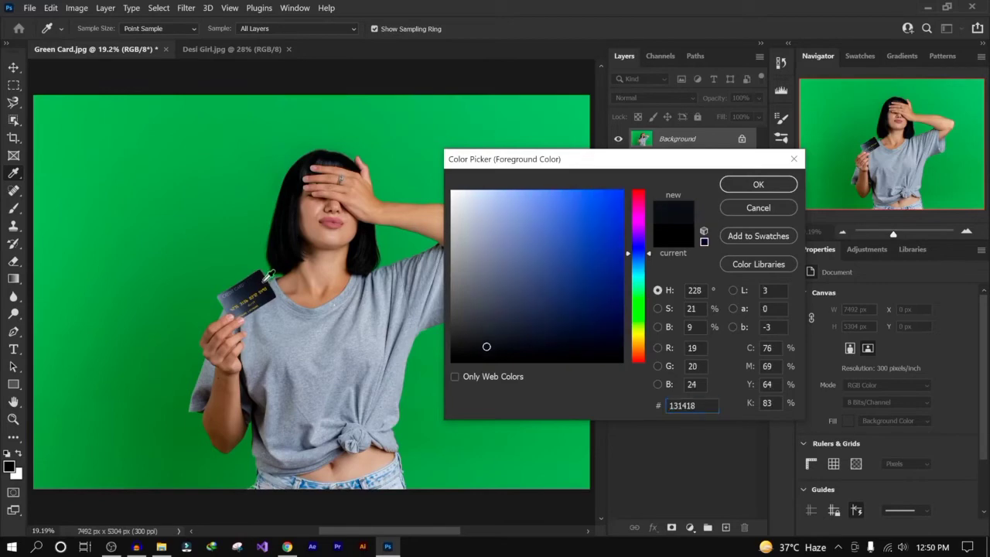
left_click(759, 209)
key("b")
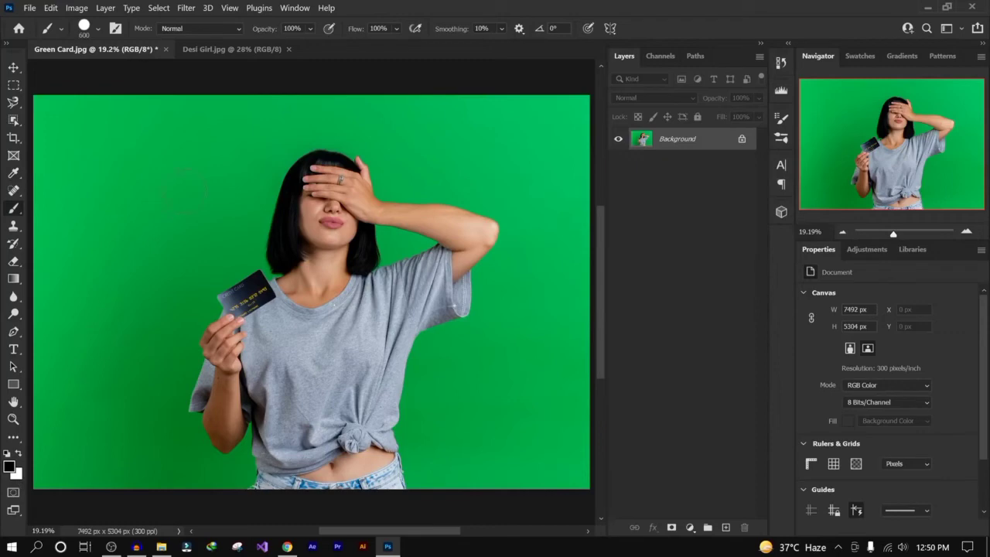
- Paint several black strokes across the photo at different brush sizes and undo each one
mouse_move(81, 151)
left_mouse_down()
mouse_move(354, 148)
mouse_move(355, 242)
mouse_move(437, 323)
mouse_move(232, 301)
mouse_move(236, 263)
left_mouse_up()
mouse_move(143, 225)
left_mouse_down()
mouse_move(151, 248)
mouse_move(166, 379)
mouse_move(147, 468)
mouse_move(116, 232)
mouse_move(286, 150)
mouse_move(255, 417)
mouse_move(530, 429)
mouse_move(552, 405)
left_mouse_up()
key("ctrl+z")
key("ctrl+z")
right_click(160, 157)
key("Return")
mouse_move(194, 137)
left_mouse_down()
mouse_move(276, 138)
mouse_move(285, 149)
left_mouse_up()
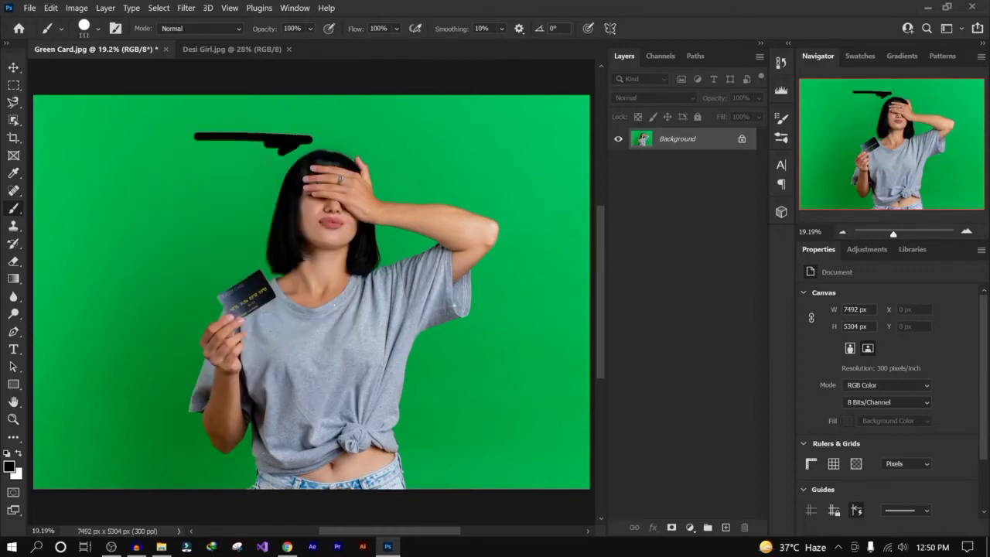
key("ctrl+z")
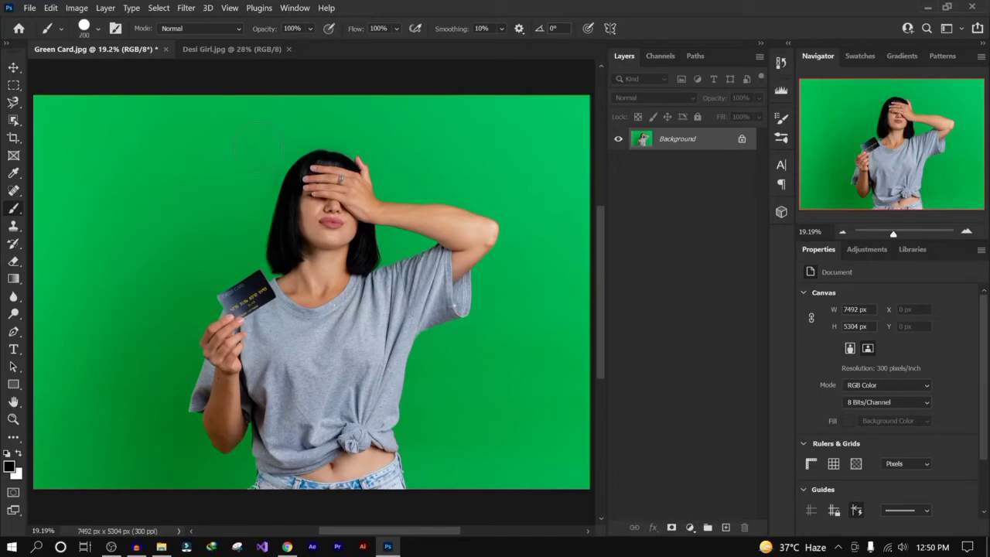
- Check the 700 px brush size, paint a dot near the upper left and extend it into a straight vertical line
left_click(99, 25)
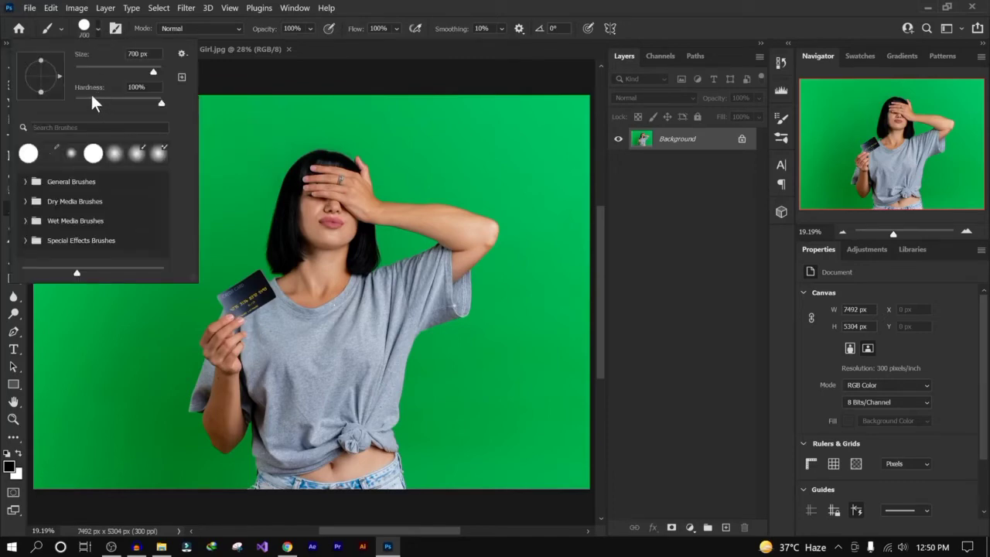
left_click(693, 141)
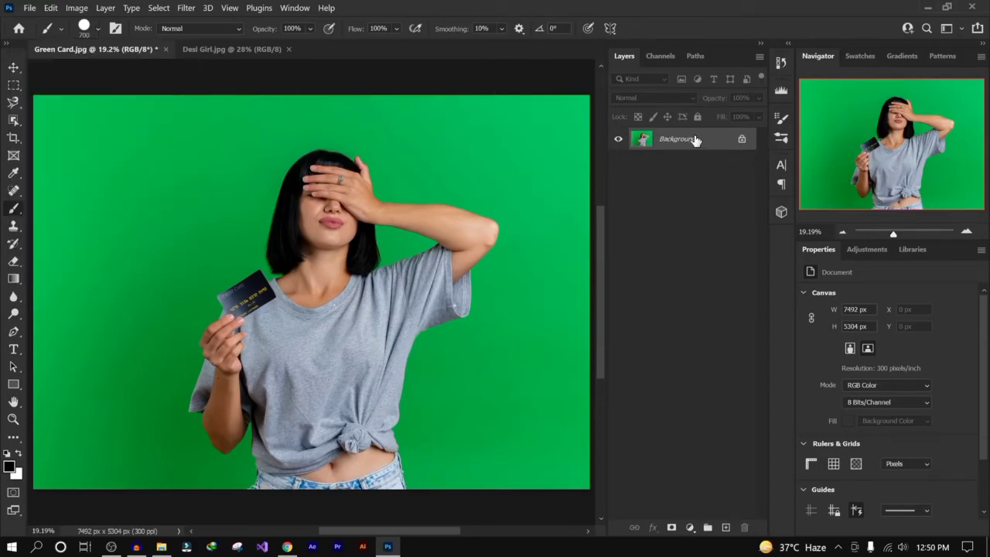
left_click(98, 147)
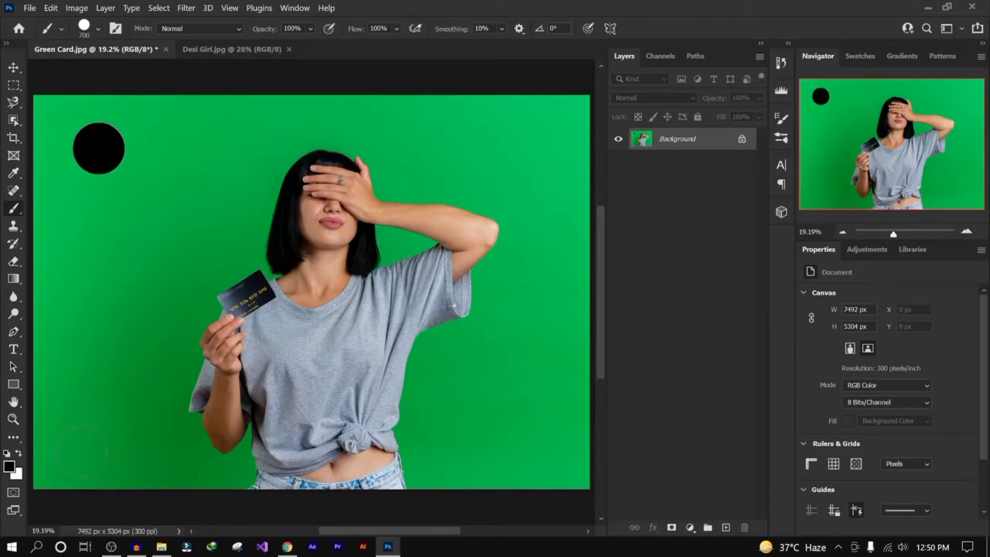
left_click(84, 447, "shift")
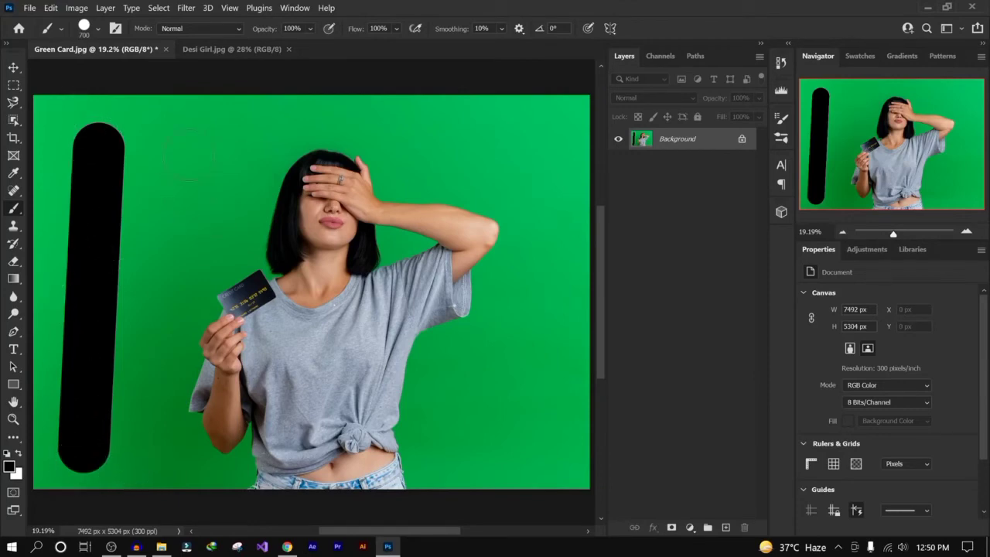
- Paint a second vertical stroke and a straight line along the right side, undoing each
mouse_move(189, 155)
left_mouse_down()
mouse_move(172, 350)
mouse_move(178, 452)
left_mouse_up()
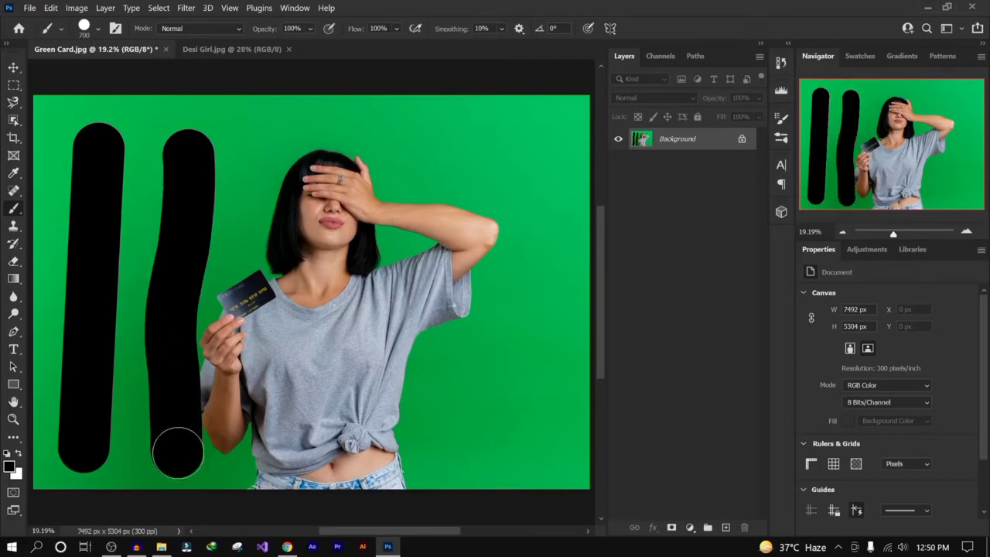
key("ctrl+z")
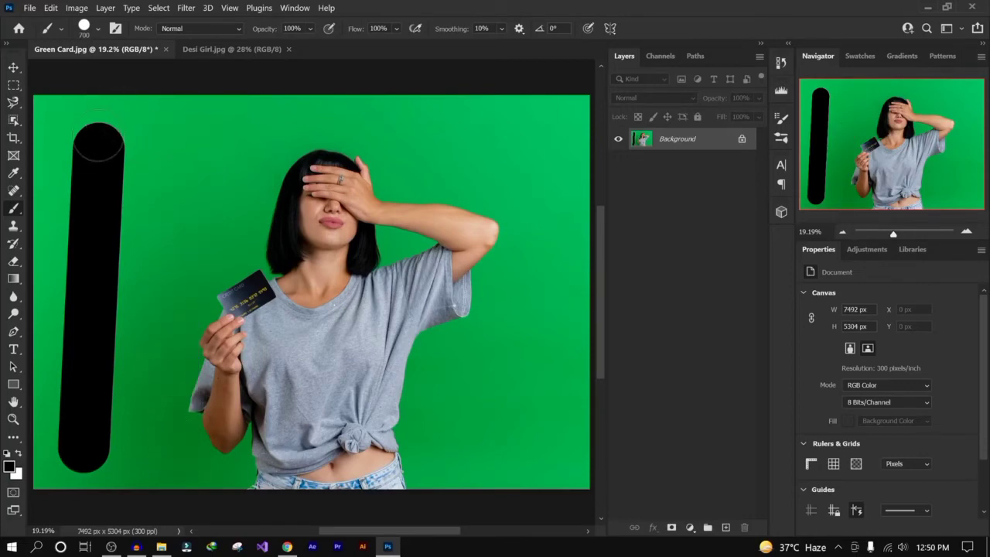
left_click(526, 147)
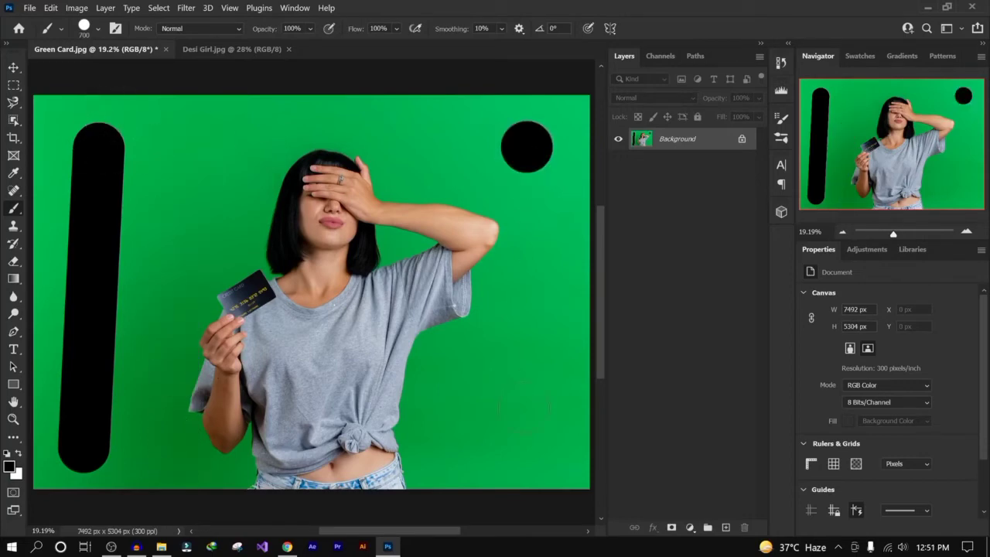
left_click(526, 443, "shift")
key("ctrl+z")
key("ctrl+z")
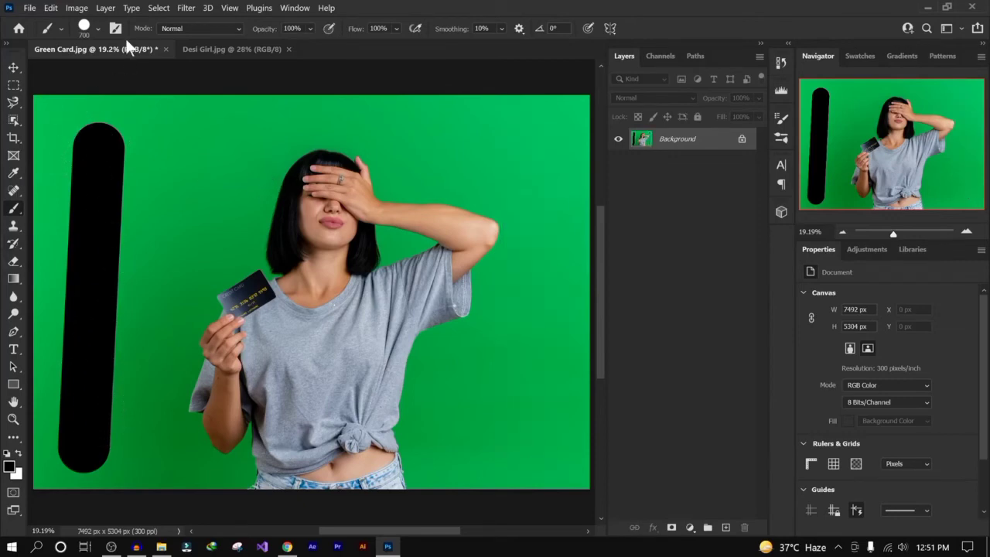
- Set the brush hardness to 0%
left_click(95, 28)
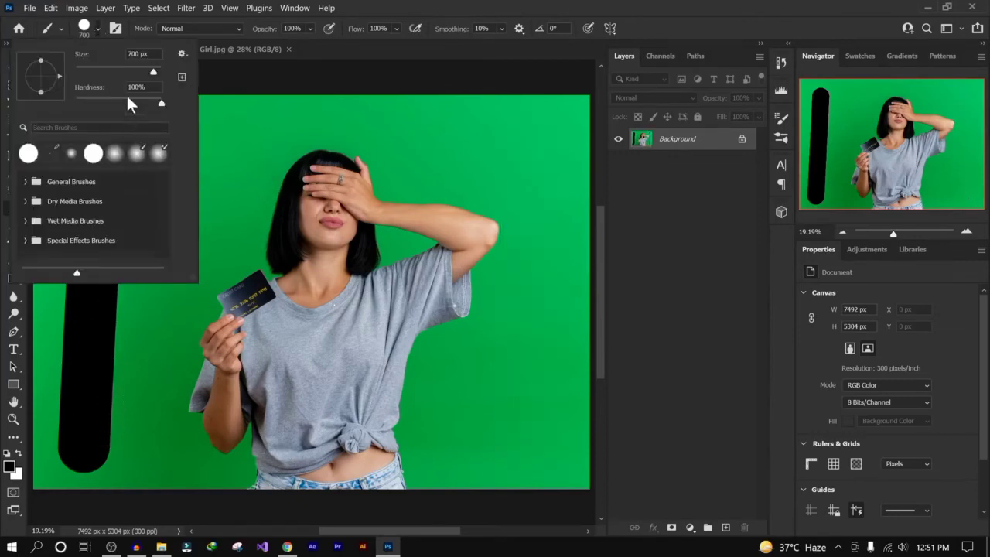
left_click(716, 143)
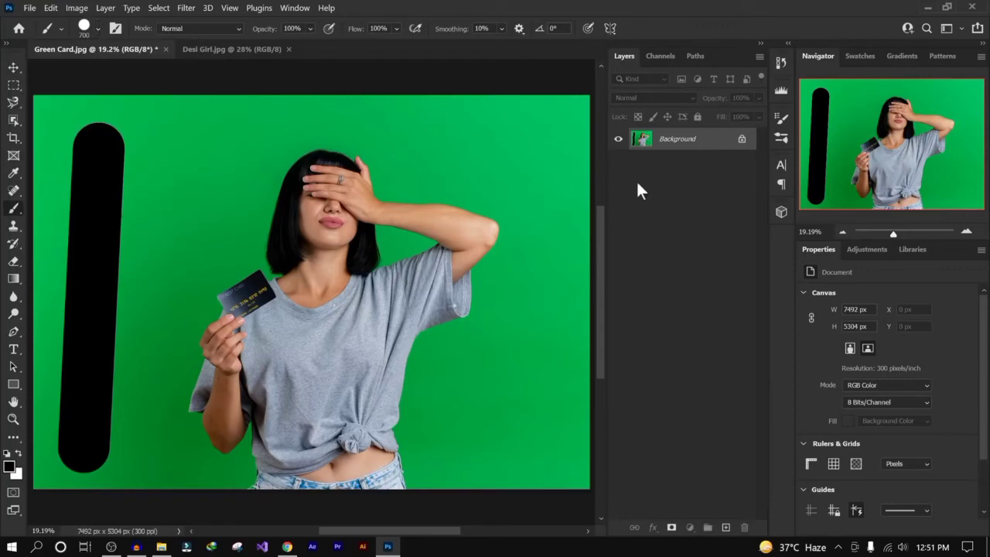
right_click(177, 157)
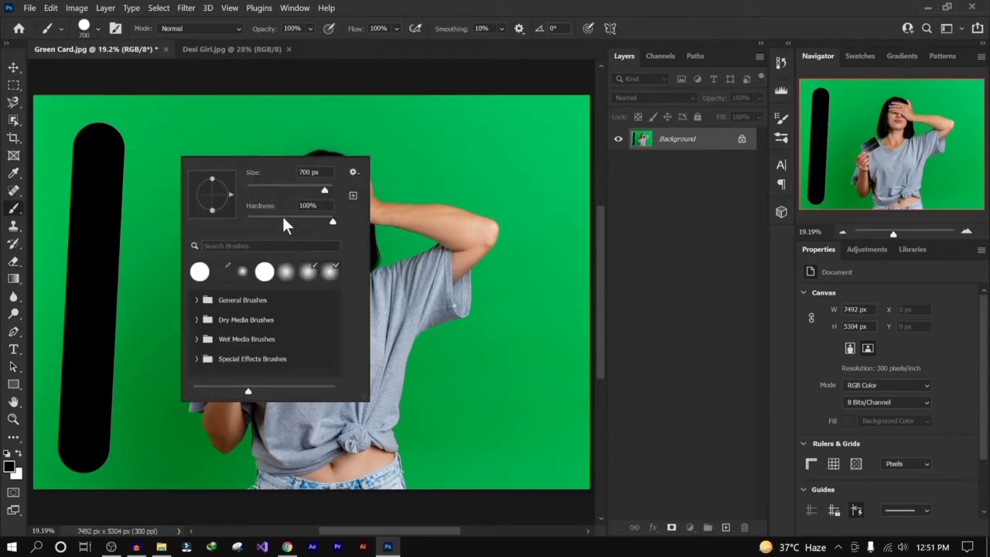
left_click_drag(281, 214, 222, 214)
left_click(706, 149)
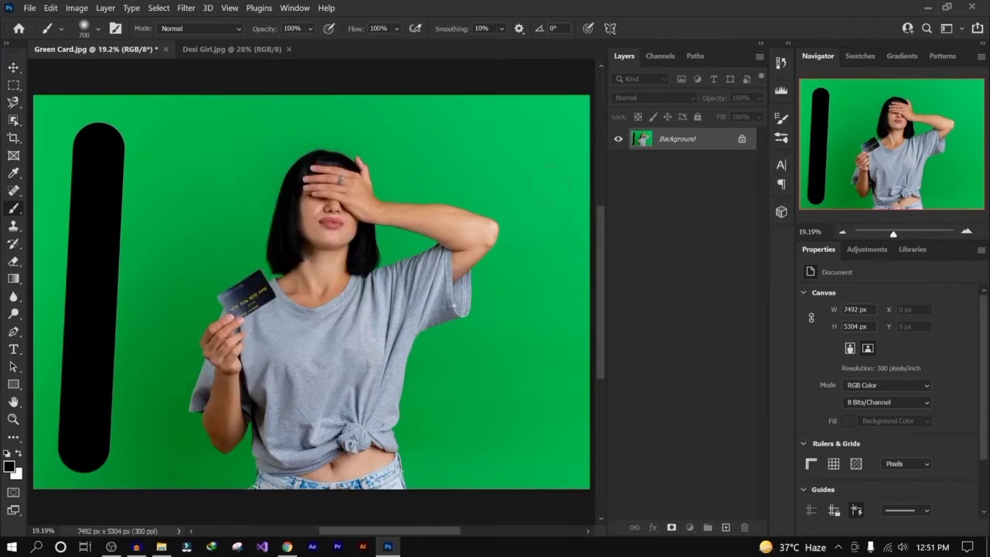
left_click(93, 27)
mouse_move(76, 102)
left_mouse_down()
mouse_move(160, 102)
mouse_move(19, 91)
left_mouse_up()
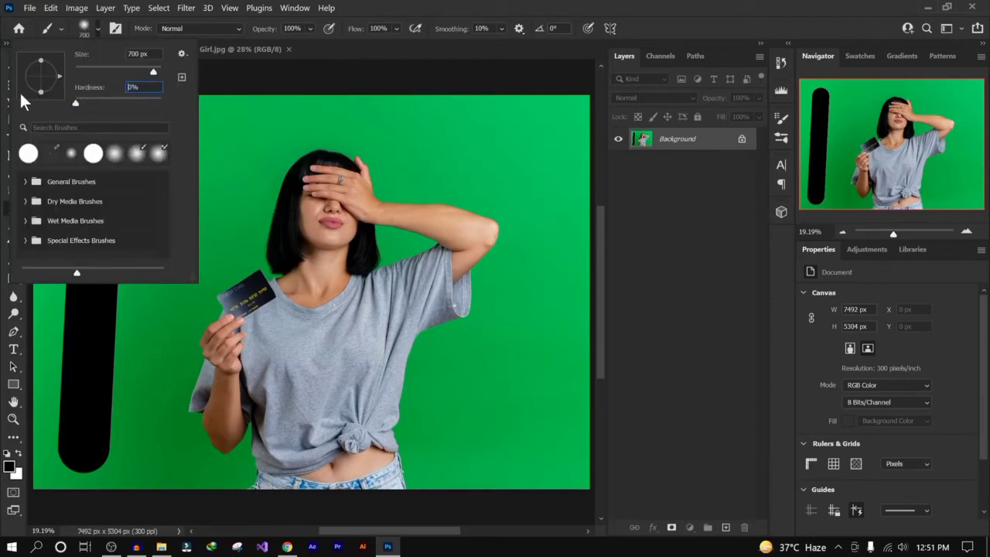
- Switch between the Soft Round and Hard Round presets in General Brushes, then paint a soft vertical stroke with Soft Round
left_click(26, 181)
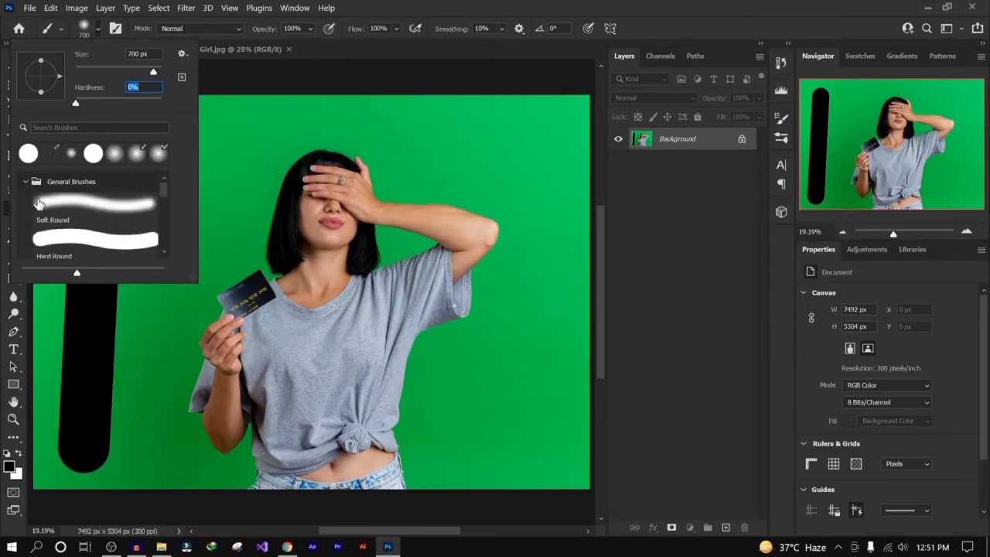
left_click(81, 207)
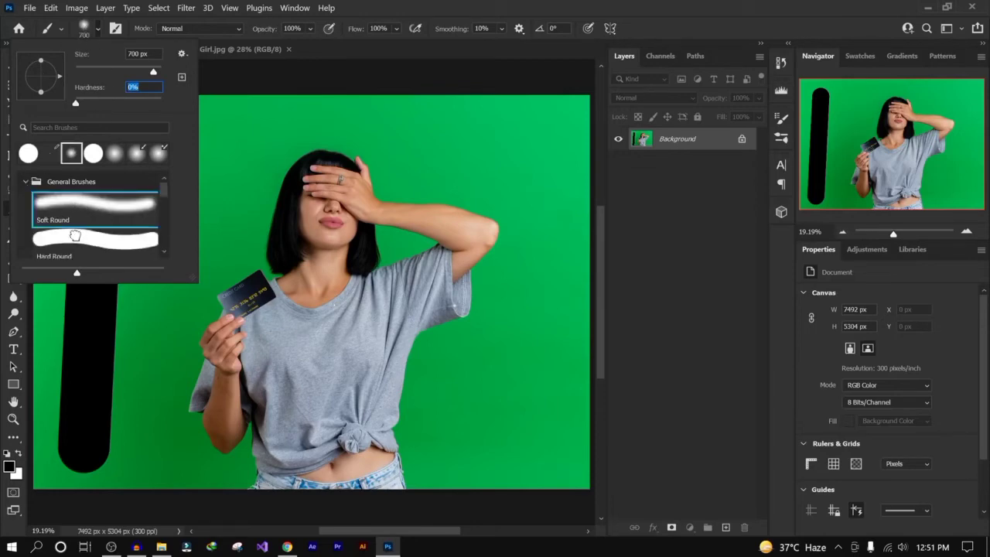
left_click(77, 238)
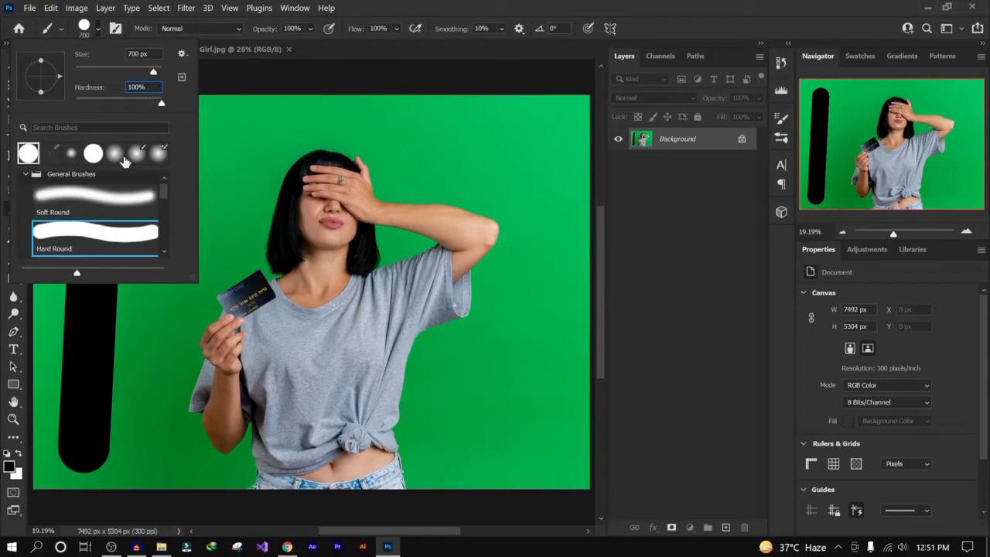
left_click(94, 200)
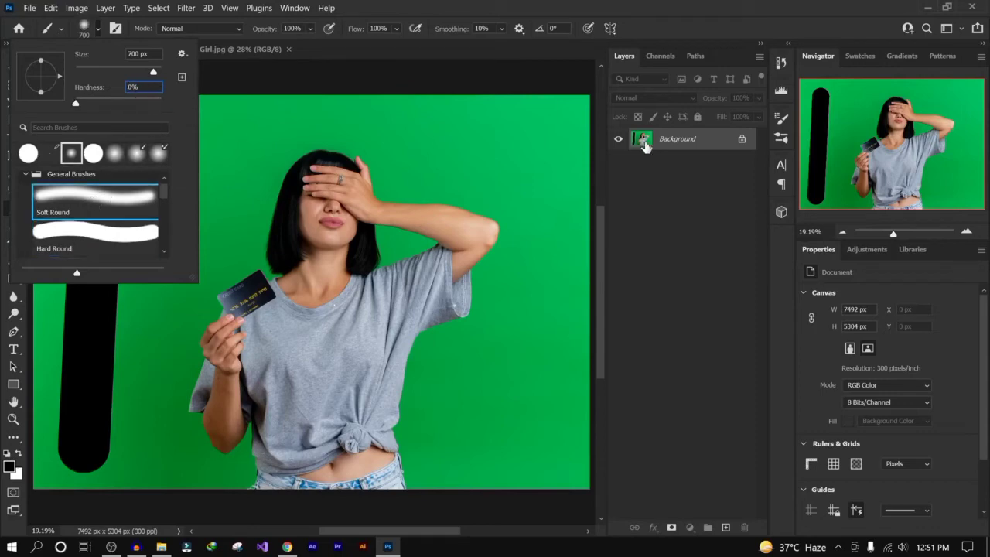
left_click(712, 146)
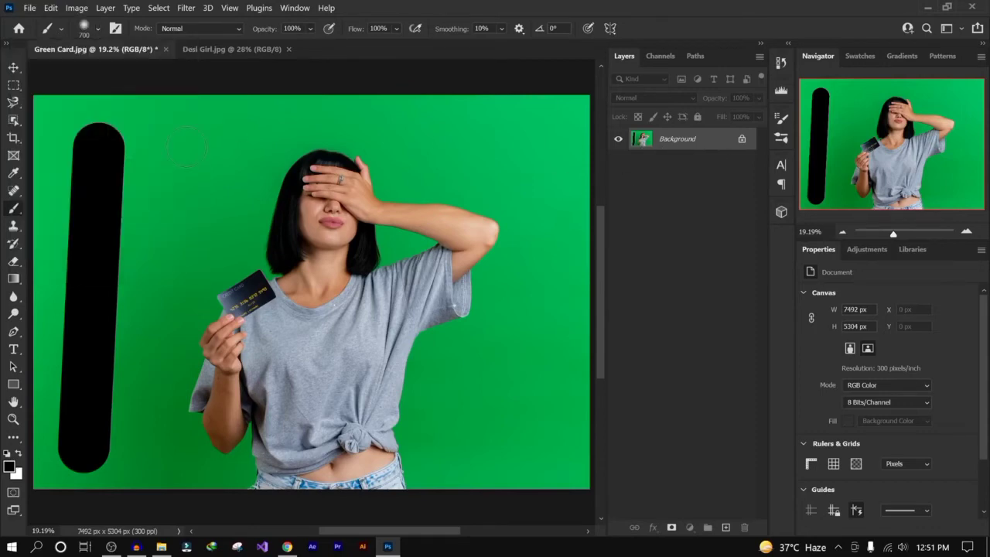
mouse_move(184, 149)
left_mouse_down()
mouse_move(210, 471)
mouse_move(170, 457)
left_mouse_up()
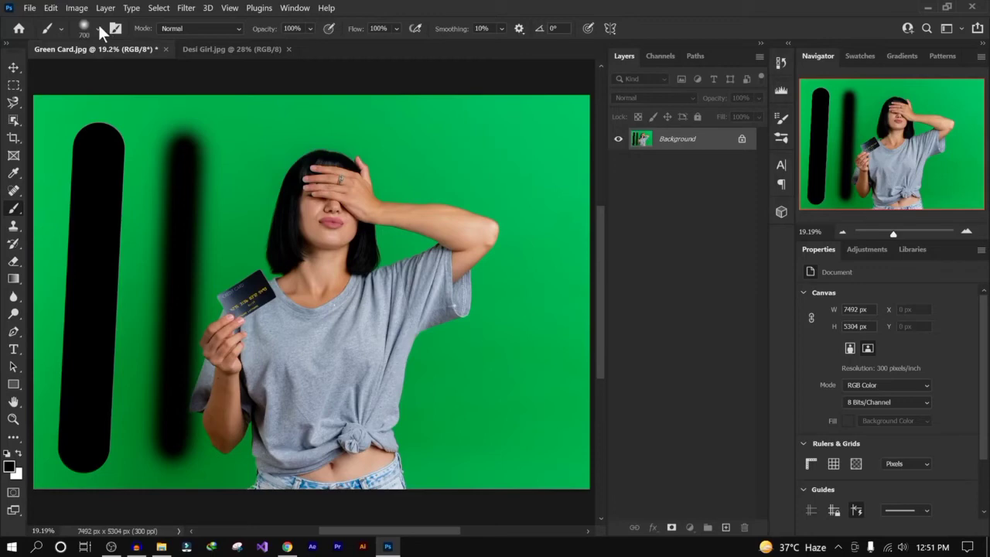
- Raise the brush hardness and paint a straight vertical line down across the woman's face
right_click(495, 192)
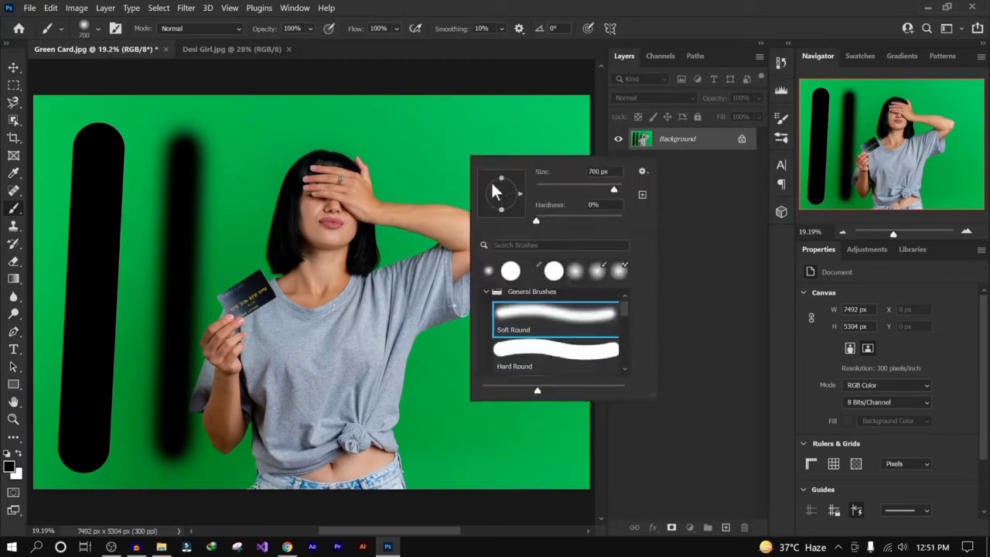
left_click(574, 217)
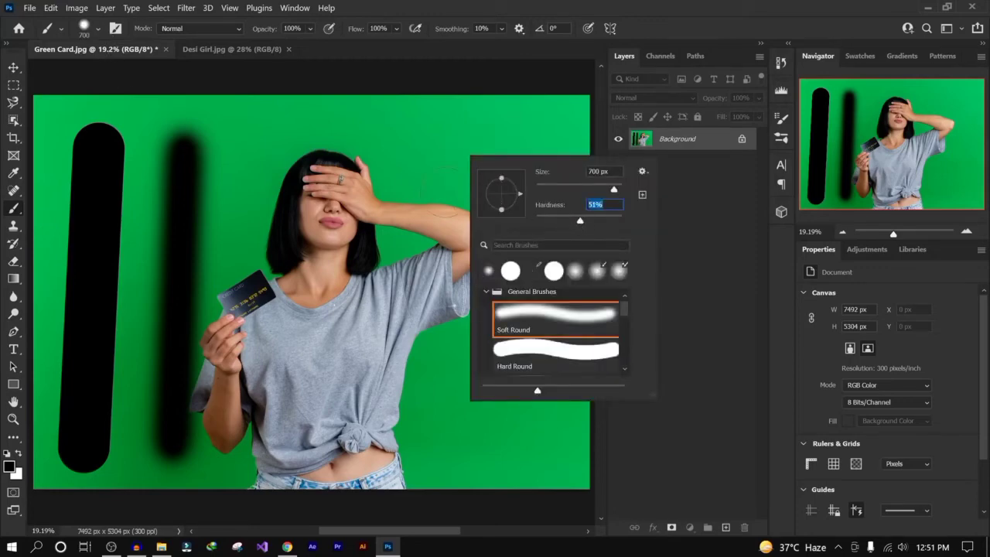
left_click(288, 143)
left_click(281, 430, "shift")
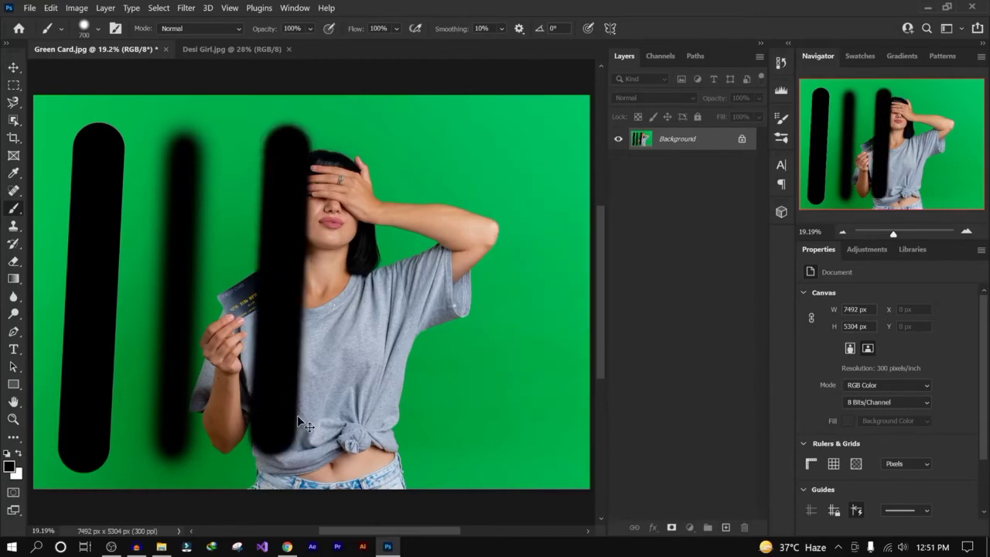
- Undo the recent strokes and lines painted on the photo
key("ctrl+z")
key("ctrl+z")
- Paint several broad black strokes across the background and the woman, then undo them
key("ctrl+z")
key("ctrl+z")
key("ctrl+z")
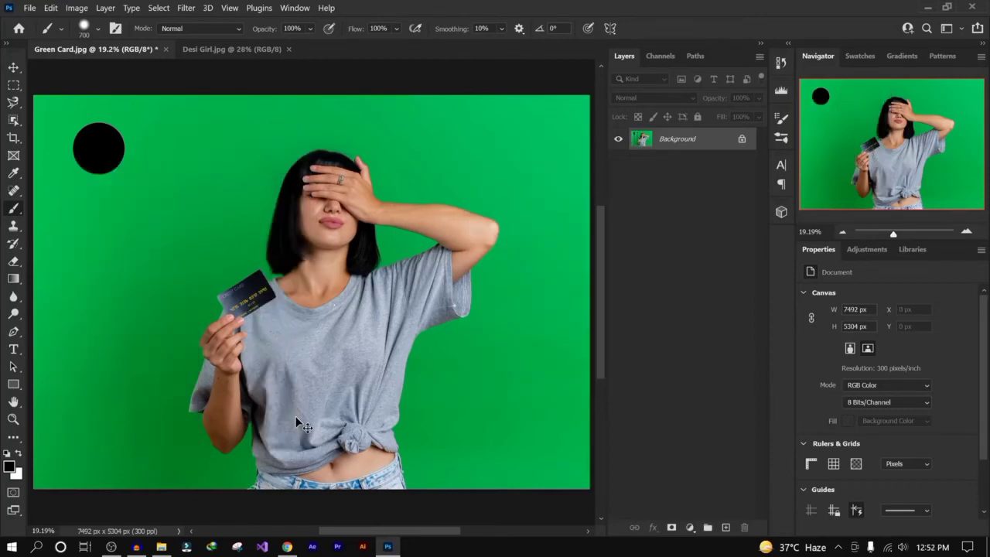
key("ctrl+z")
left_click(58, 121)
mouse_move(58, 122)
left_mouse_down()
mouse_move(95, 179)
mouse_move(236, 228)
mouse_move(192, 284)
mouse_move(180, 356)
mouse_move(200, 466)
mouse_move(259, 462)
mouse_move(189, 459)
mouse_move(100, 376)
mouse_move(129, 276)
mouse_move(133, 285)
left_mouse_up()
left_click(414, 270)
left_click(479, 390, "shift")
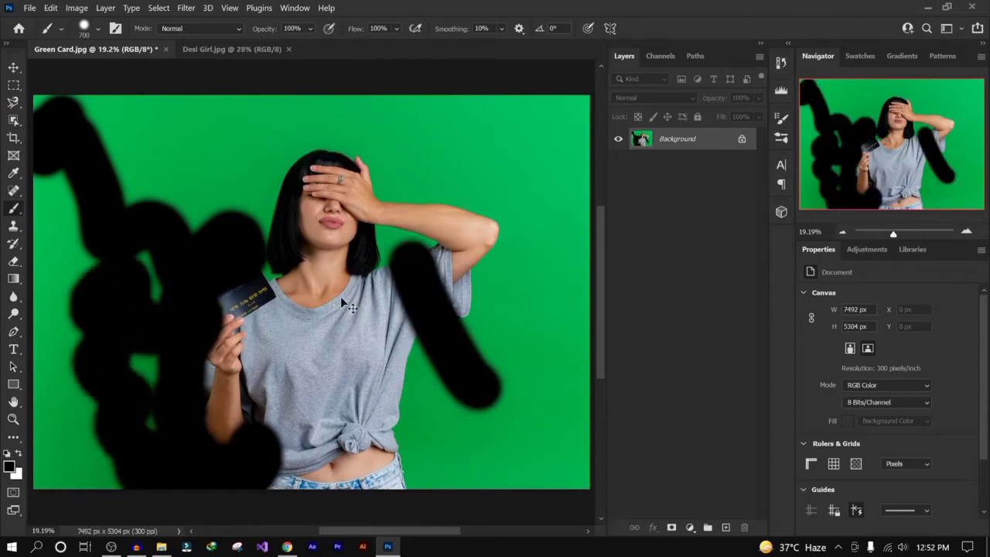
key("ctrl+z")
key("ctrl+z")
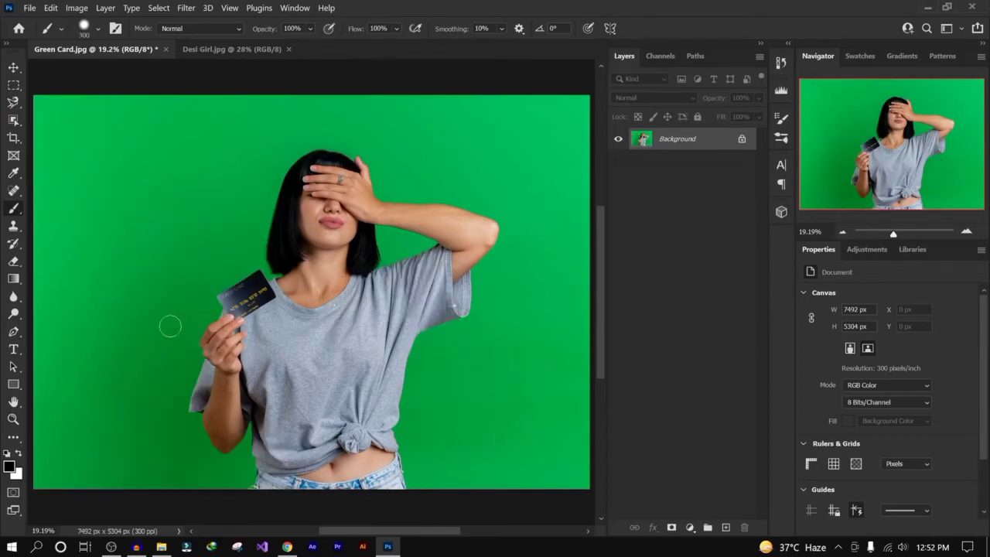
- Paint thin black zigzag and diagonal strokes across the photo, then undo them all
mouse_move(78, 295)
left_mouse_down()
mouse_move(114, 390)
mouse_move(158, 338)
mouse_move(281, 247)
left_mouse_up()
left_click_drag(196, 334, 321, 267)
left_click_drag(175, 353, 317, 317)
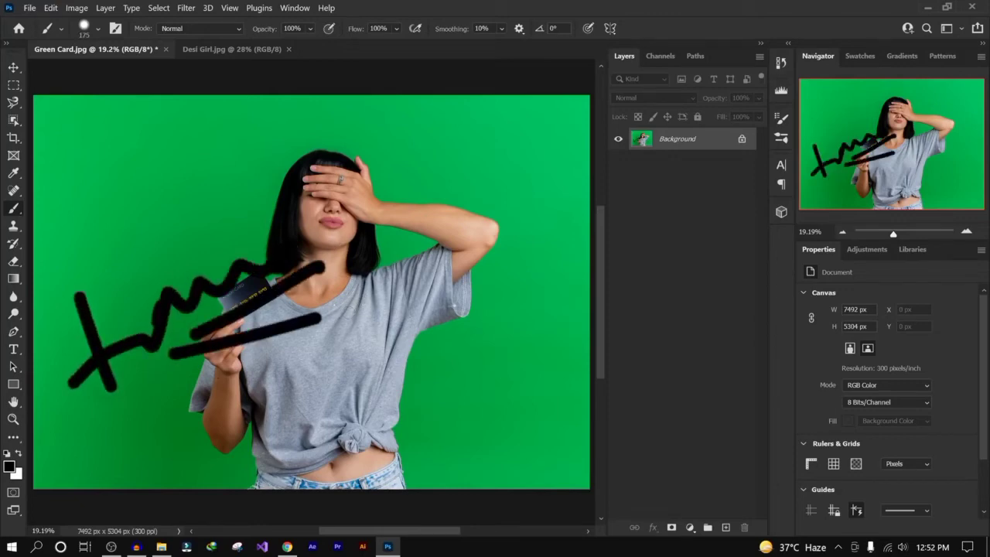
key("ctrl+z")
key("ctrl+z")
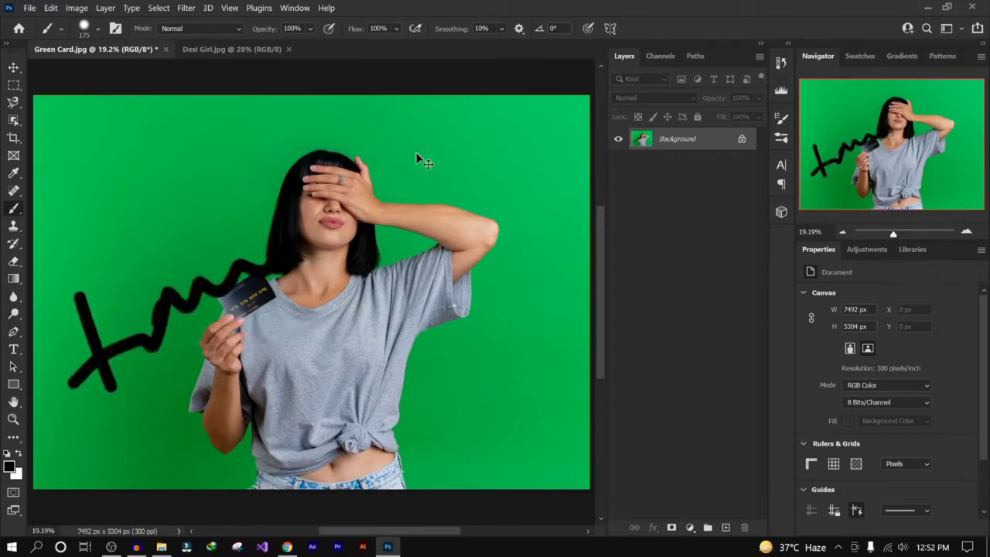
key("ctrl+z")
key("ctrl+z")
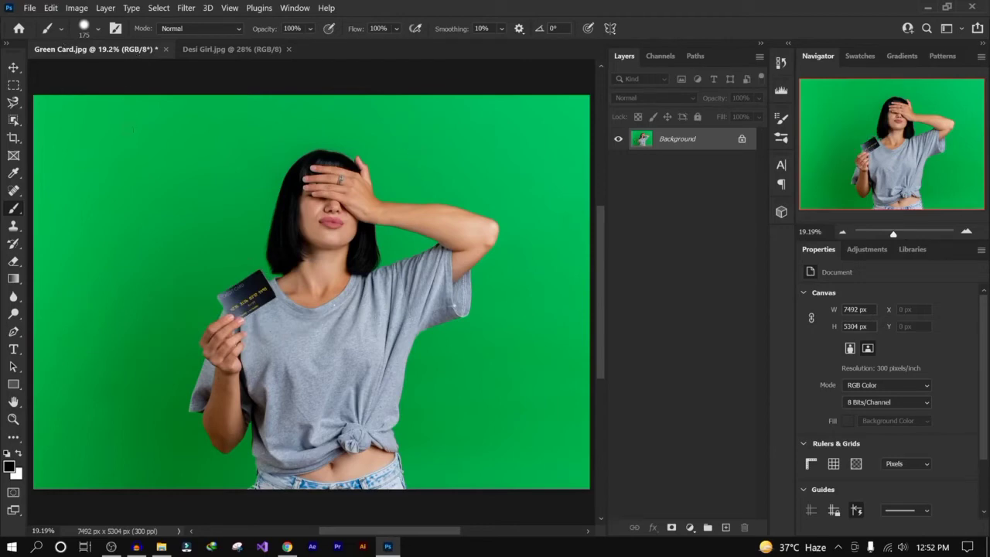
left_click(116, 29)
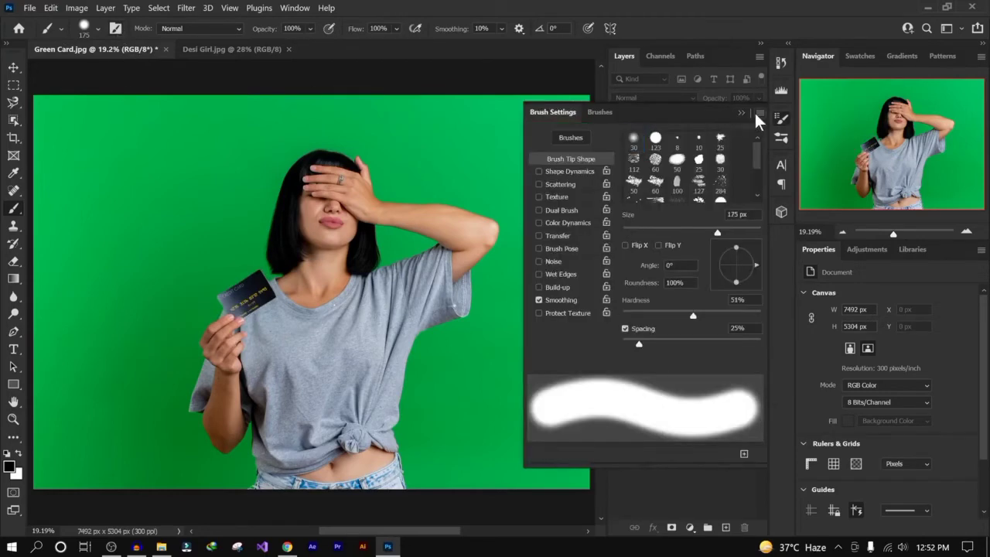
left_click(740, 112)
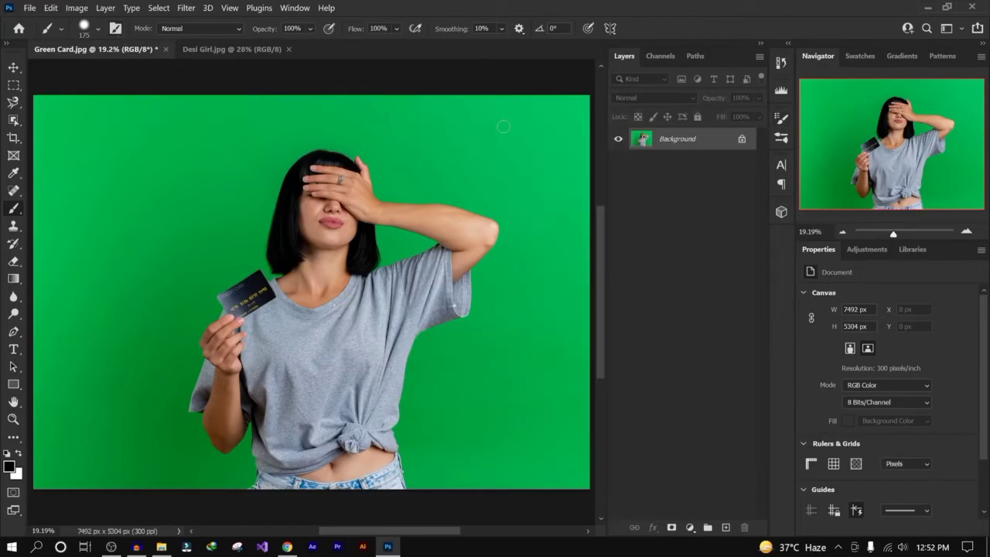
left_click(213, 28)
left_click(212, 28)
- Enlarge the brush to 1300 px and stamp a soft black dot in the upper-left background
key("bracketright")
key("bracketright")
key("bracketright")
key("bracketright")
key("bracketright")
key("bracketright")
key("bracketright")
key("bracketright")
key("bracketright")
key("bracketright")
left_click(110, 155)
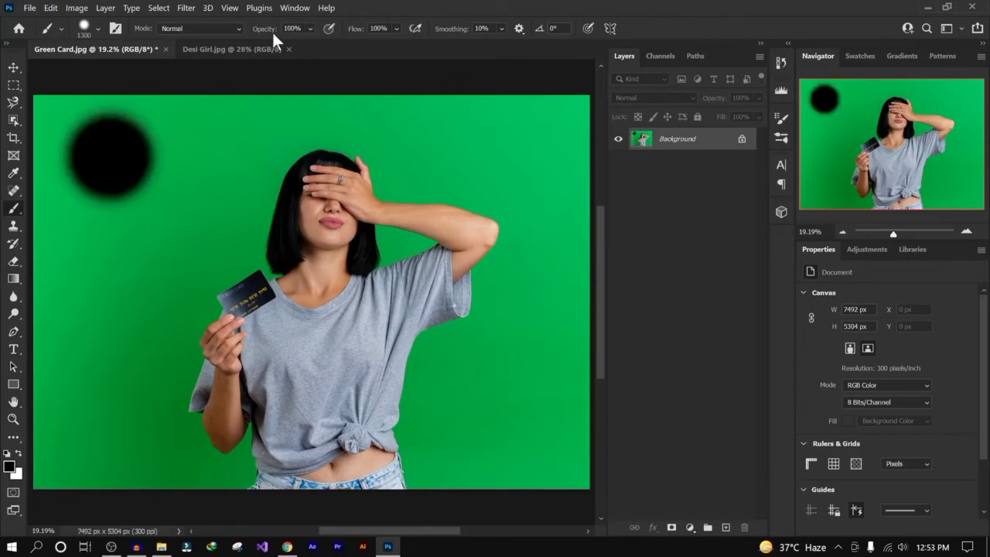
- Lower the brush opacity to 31% and stamp a dot below the first one
left_click(309, 28)
left_click_drag(304, 43, 271, 44)
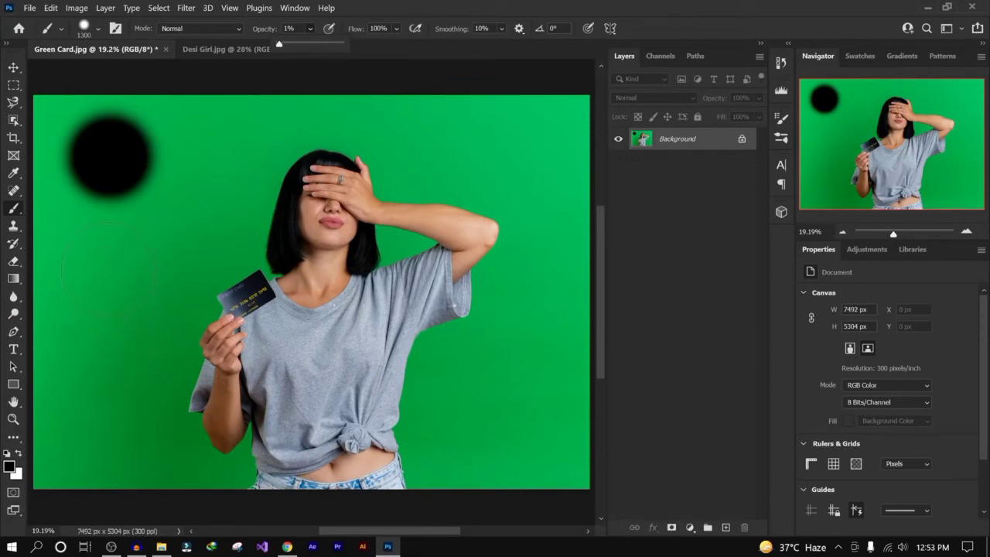
left_click(311, 27)
left_click(333, 43)
left_click(105, 266)
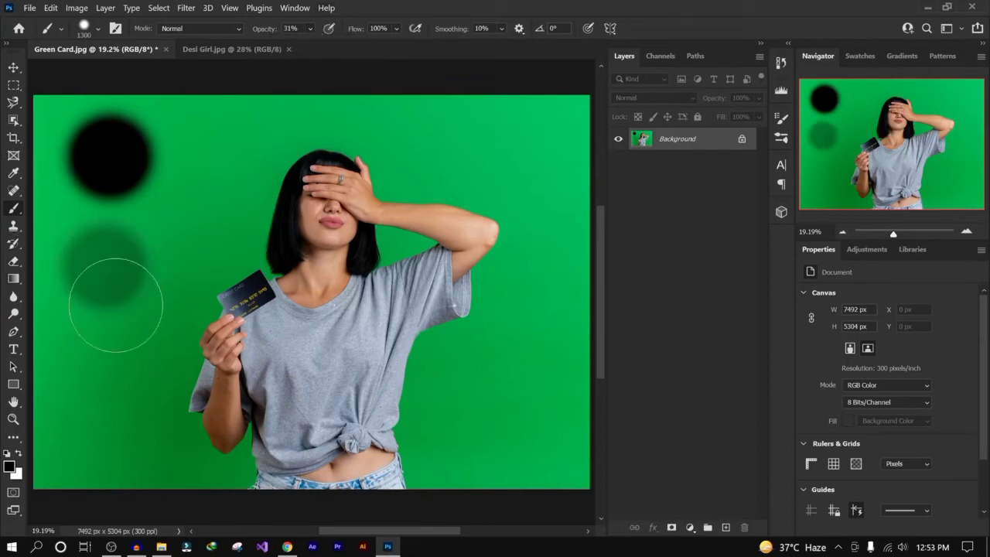
- Raise the brush opacity to 66% and stamp a third dot lower on the left background
left_click(310, 28)
left_click(344, 39)
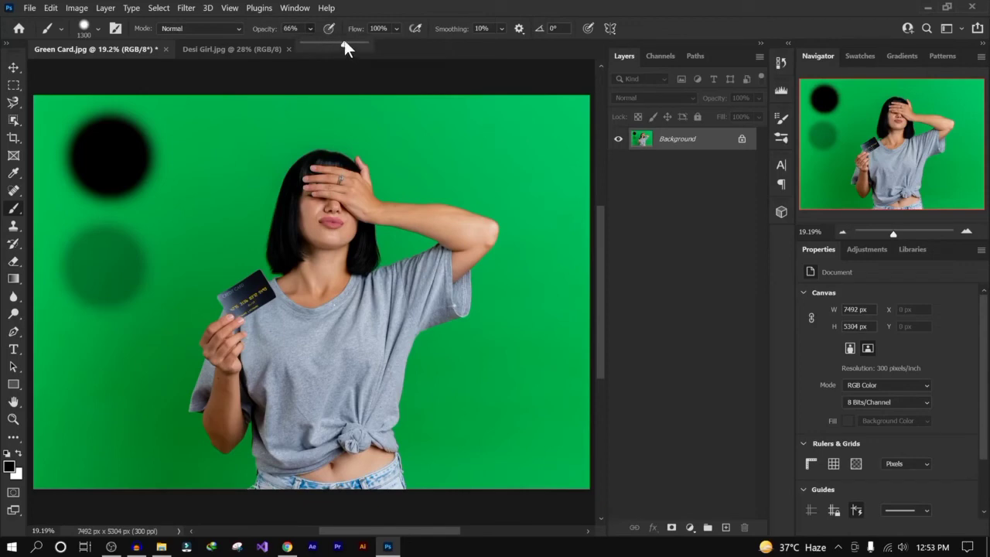
left_click(105, 379)
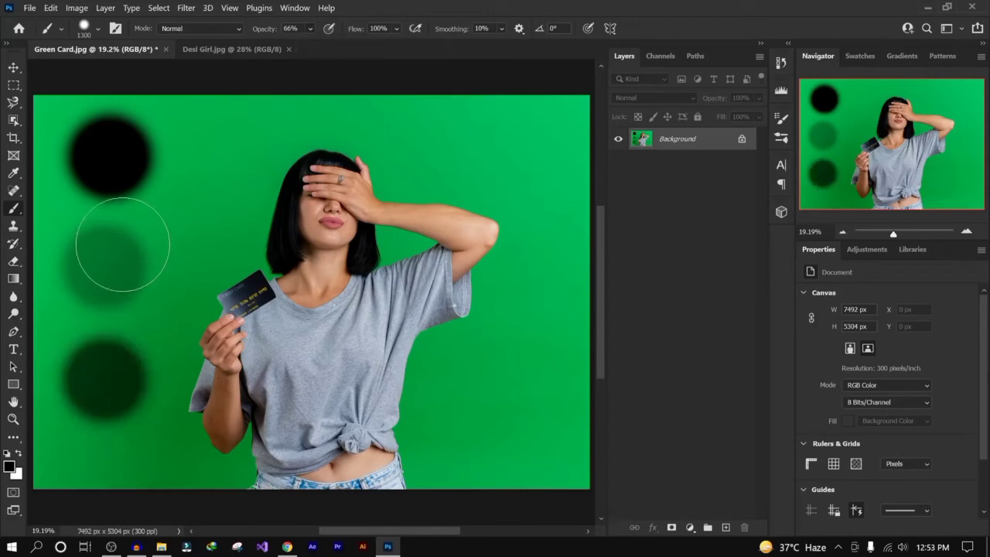
- Undo the stamped dots on the left background
key("ctrl+z")
key("ctrl+z")
key("ctrl+z")
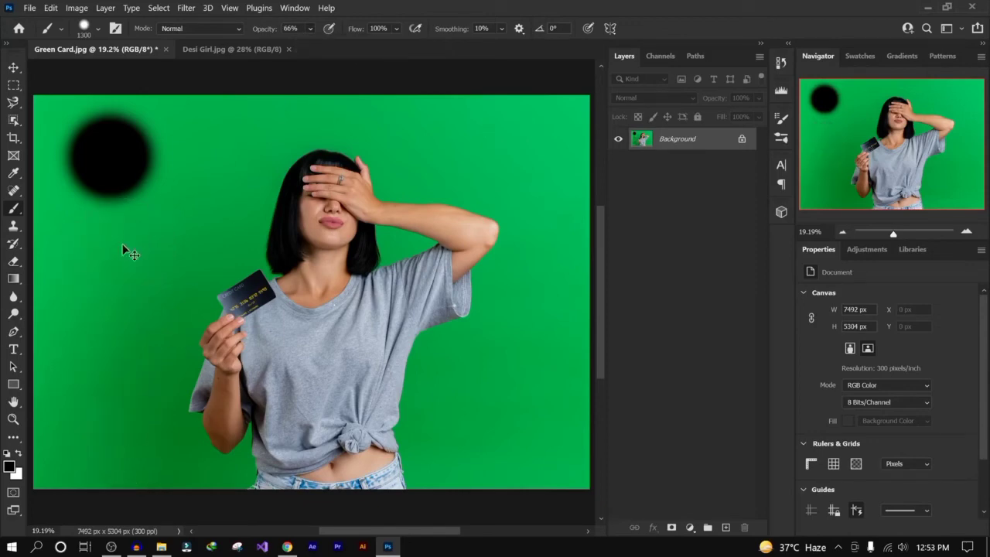
- Set the brush opacity to 100% and raise the brush hardness to its maximum
left_click(309, 29)
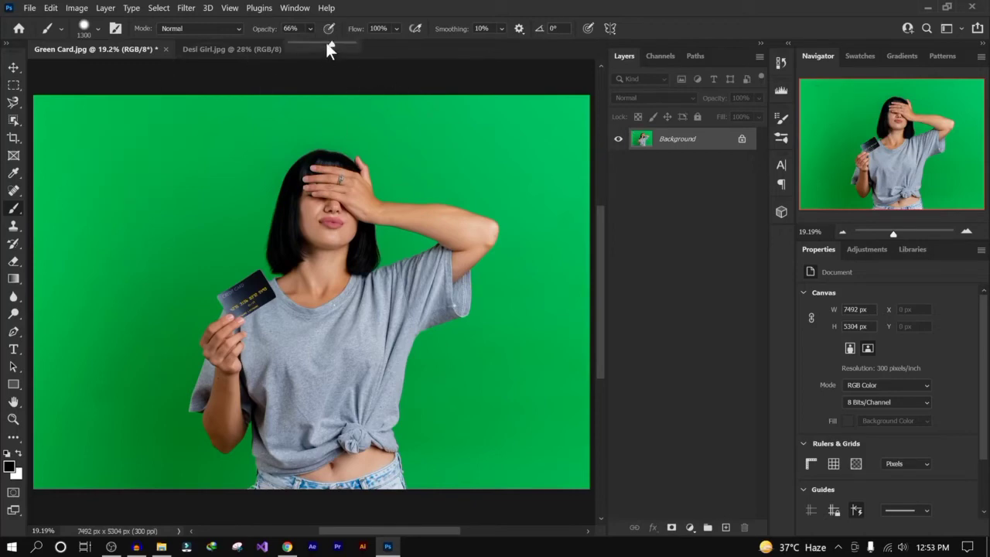
left_click_drag(326, 42, 433, 40)
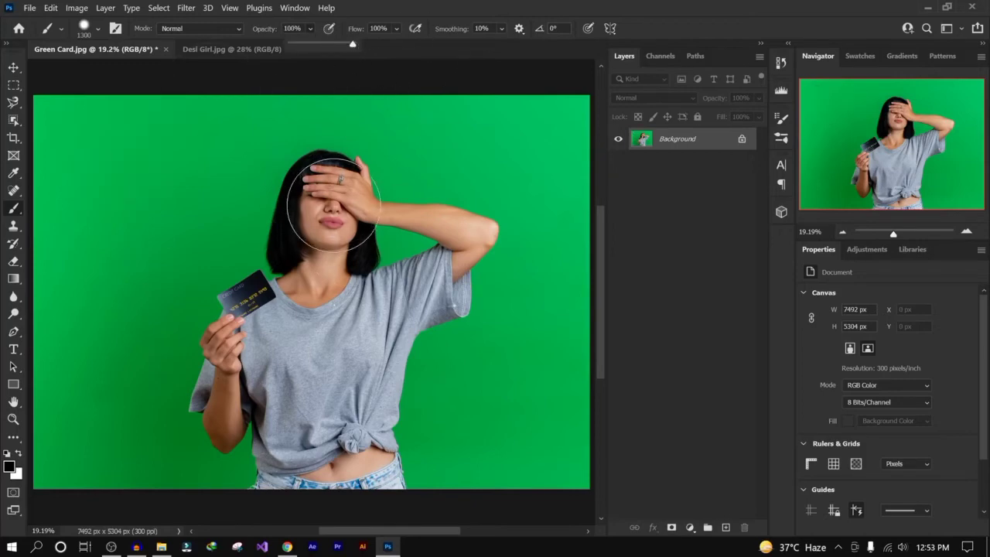
left_click(97, 29)
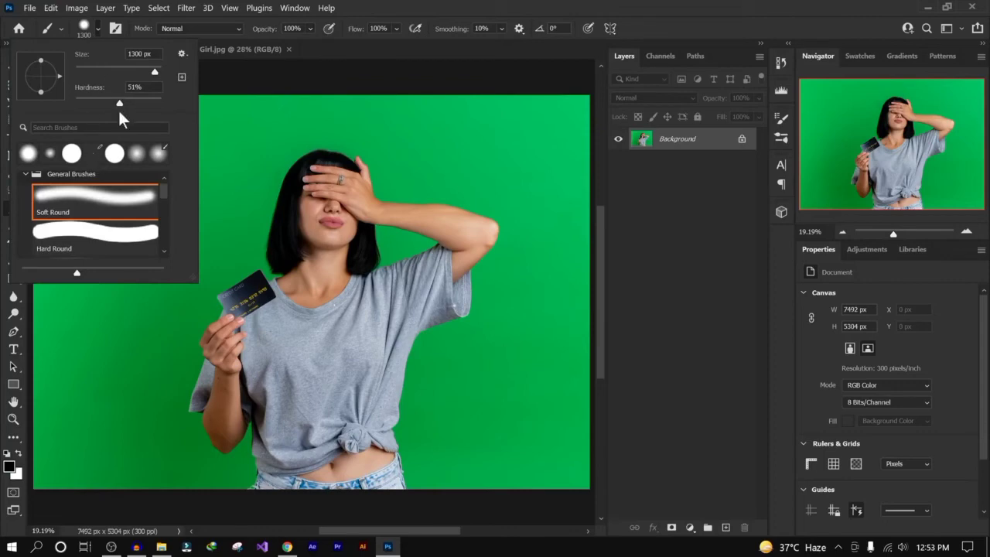
left_click_drag(121, 101, 162, 101)
key("Return")
- Paint a hard black blob over the woman's face and undo it
mouse_move(322, 186)
left_mouse_down()
mouse_move(351, 219)
mouse_move(323, 194)
left_mouse_up()
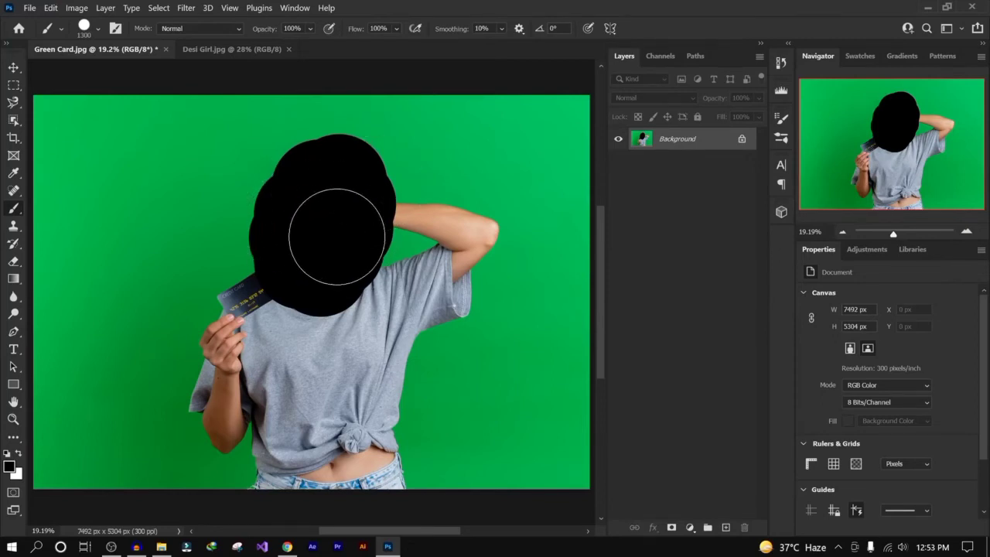
key("ctrl+z")
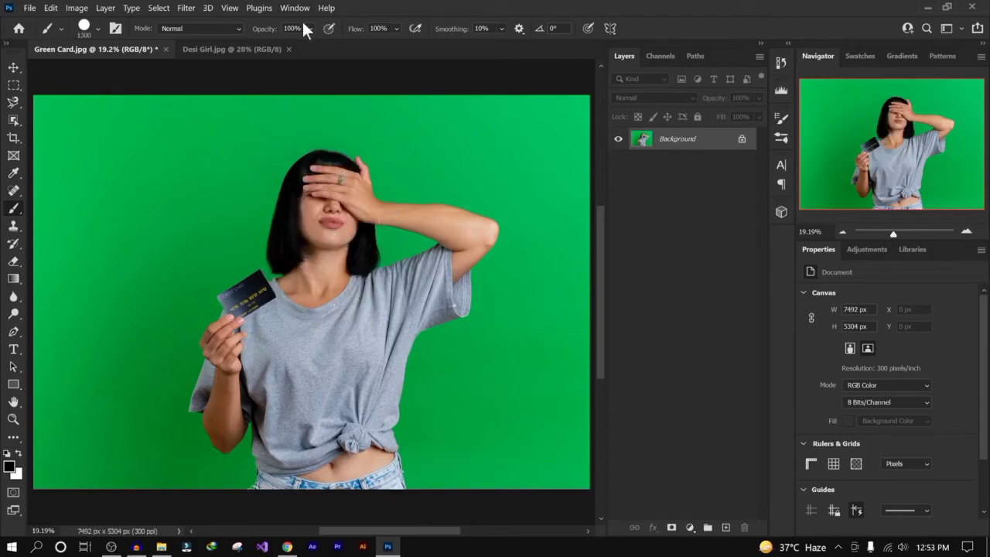
- Set the brush opacity to 45% and paint overlapping translucent strokes around the woman's head
left_click(310, 28)
left_click(306, 41)
left_click(307, 205)
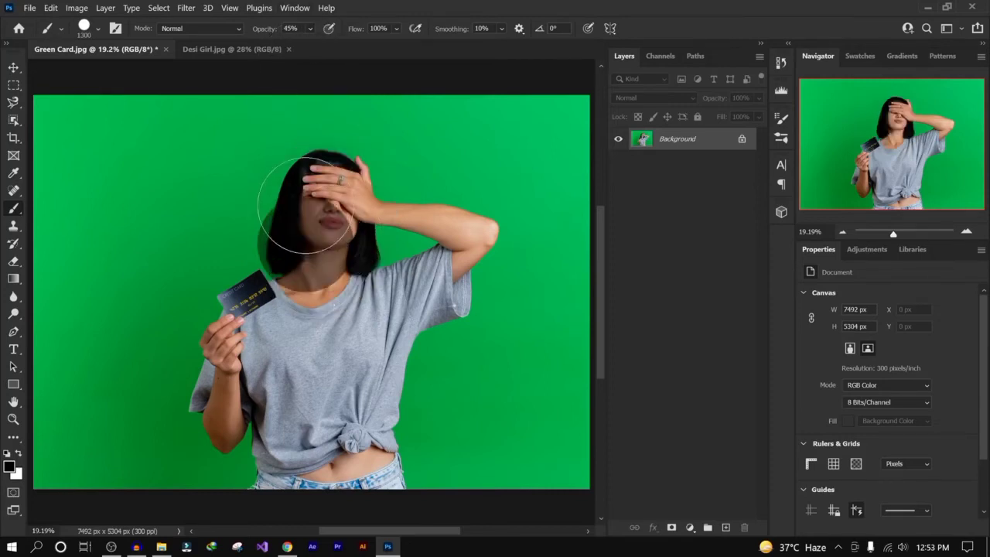
mouse_move(305, 205)
left_mouse_down()
mouse_move(342, 184)
mouse_move(359, 232)
mouse_move(321, 254)
mouse_move(292, 206)
mouse_move(317, 176)
mouse_move(360, 224)
mouse_move(301, 228)
mouse_move(341, 193)
mouse_move(327, 272)
mouse_move(317, 179)
mouse_move(362, 228)
mouse_move(313, 239)
mouse_move(328, 191)
mouse_move(318, 241)
mouse_move(345, 230)
mouse_move(307, 198)
mouse_move(360, 214)
mouse_move(303, 243)
mouse_move(302, 195)
mouse_move(326, 232)
mouse_move(313, 190)
mouse_move(340, 191)
mouse_move(344, 220)
left_mouse_up()
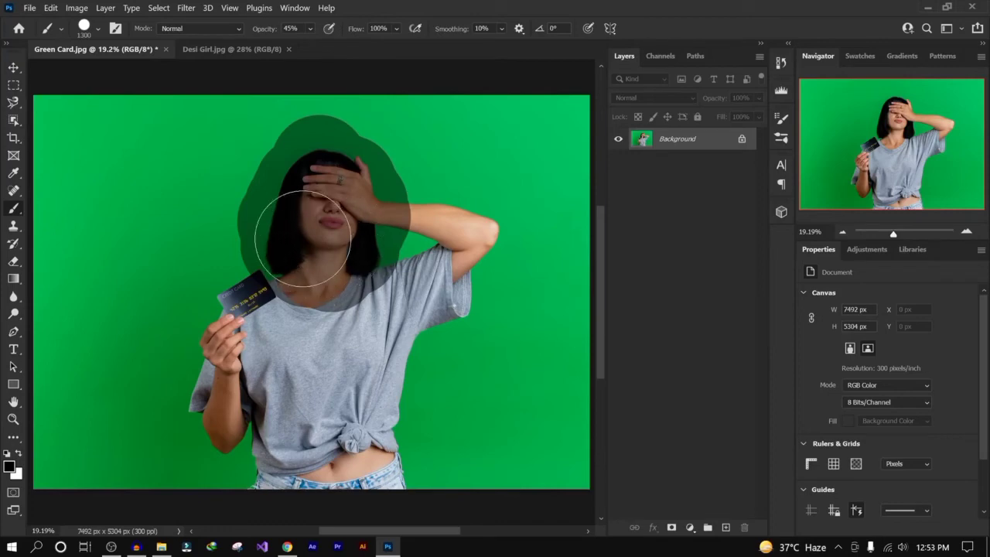
mouse_move(276, 194)
left_mouse_down()
mouse_move(250, 166)
mouse_move(403, 166)
mouse_move(327, 276)
mouse_move(232, 188)
left_mouse_up()
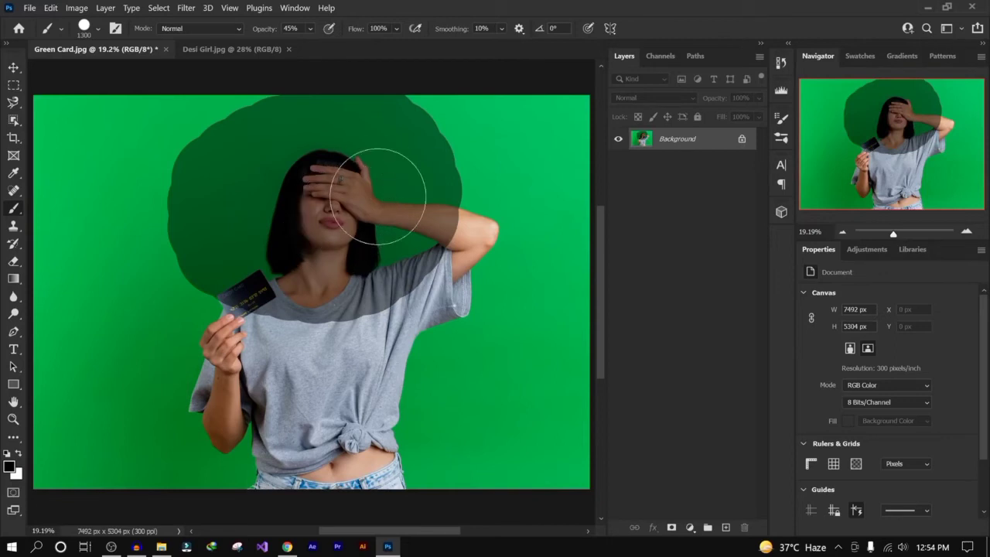
mouse_move(364, 166)
left_mouse_down()
mouse_move(347, 197)
mouse_move(355, 173)
mouse_move(293, 171)
mouse_move(279, 252)
mouse_move(364, 223)
mouse_move(339, 211)
mouse_move(354, 254)
mouse_move(379, 172)
mouse_move(295, 202)
mouse_move(328, 240)
mouse_move(343, 187)
mouse_move(314, 231)
mouse_move(353, 209)
mouse_move(320, 187)
mouse_move(323, 213)
mouse_move(333, 208)
mouse_move(323, 212)
mouse_move(368, 229)
left_mouse_up()
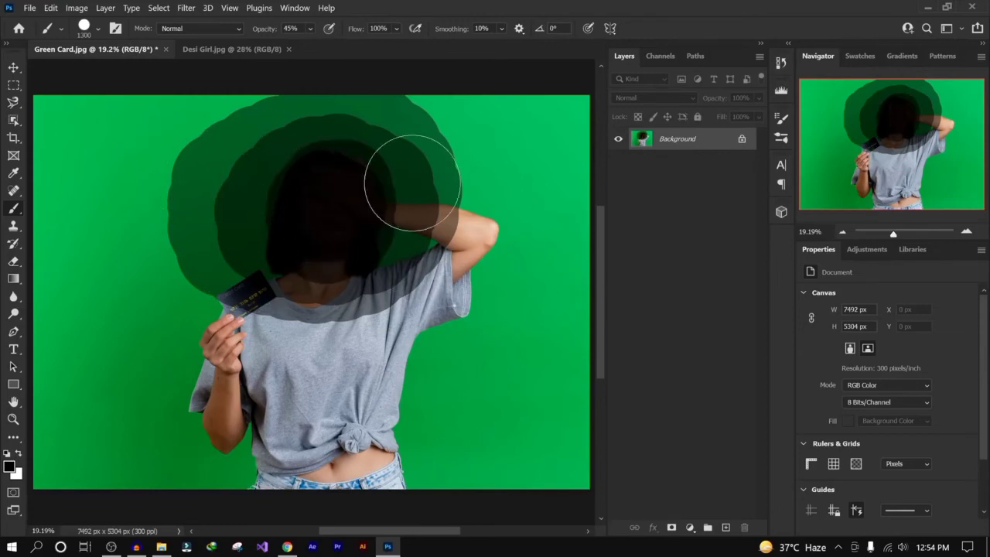
- Stamp repeated overlapping dots on the left background to build up a darker patch
left_click(112, 231)
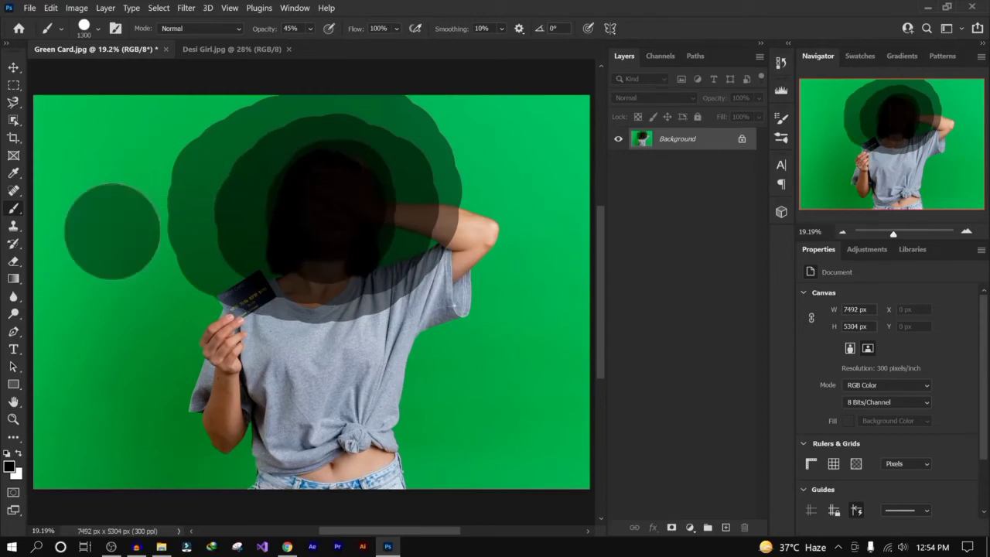
left_click(114, 253)
left_click(117, 255)
left_click(114, 257)
left_click(112, 263)
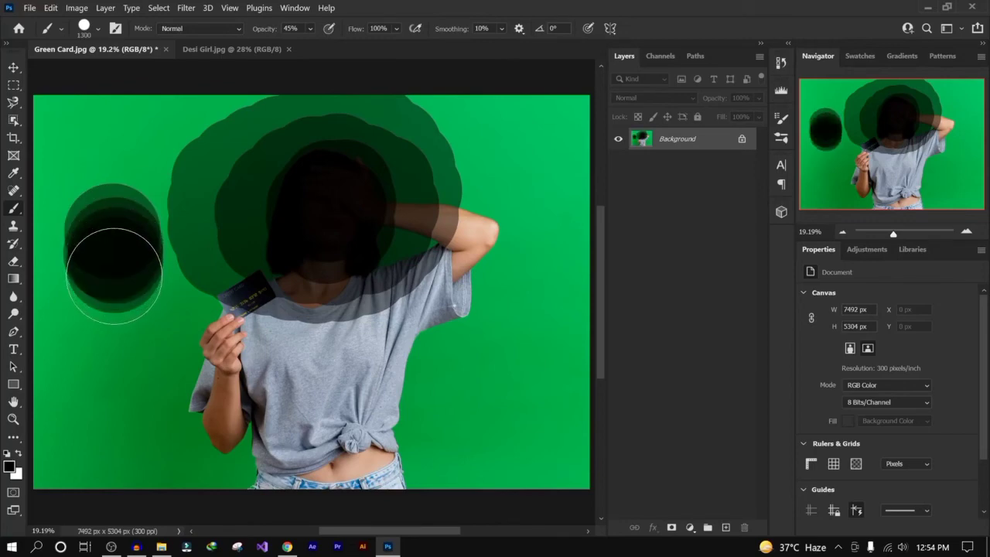
left_click(112, 271)
left_click(112, 276)
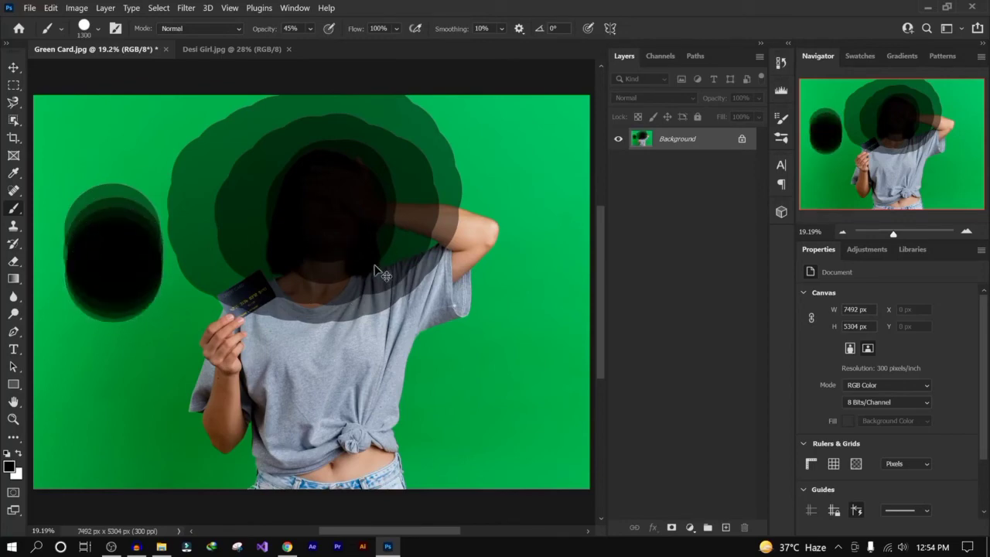
- Undo the stamped dots and the later translucent strokes around the head
key("ctrl+z")
key("ctrl+z")
key("ctrl+z")
key("ctrl+z")
key("ctrl+z")
key("ctrl+z")
key("ctrl+z")
key("ctrl+z")
key("ctrl+z")
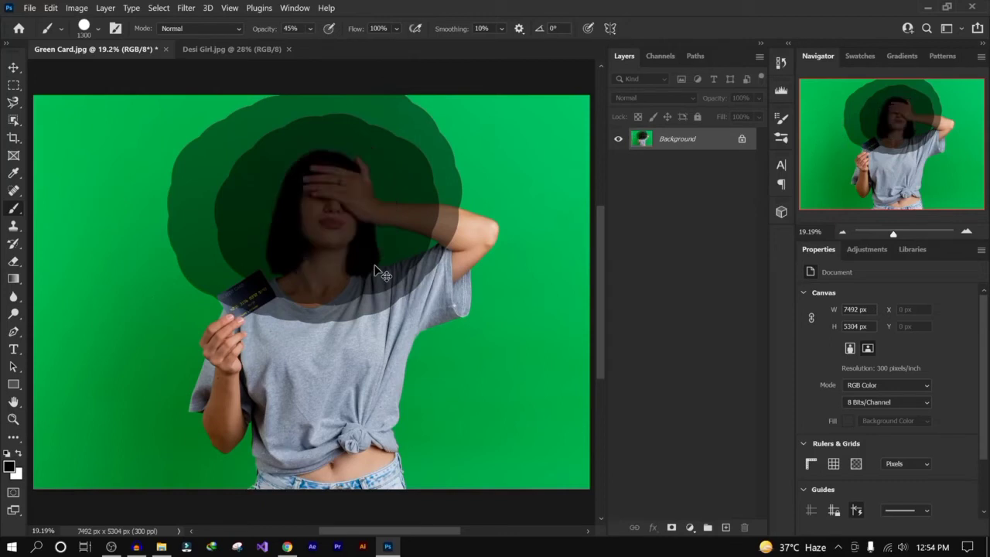
- Stamp a translucent dot near the woman's shoulder, then undo back to the clean photo
left_click(430, 224)
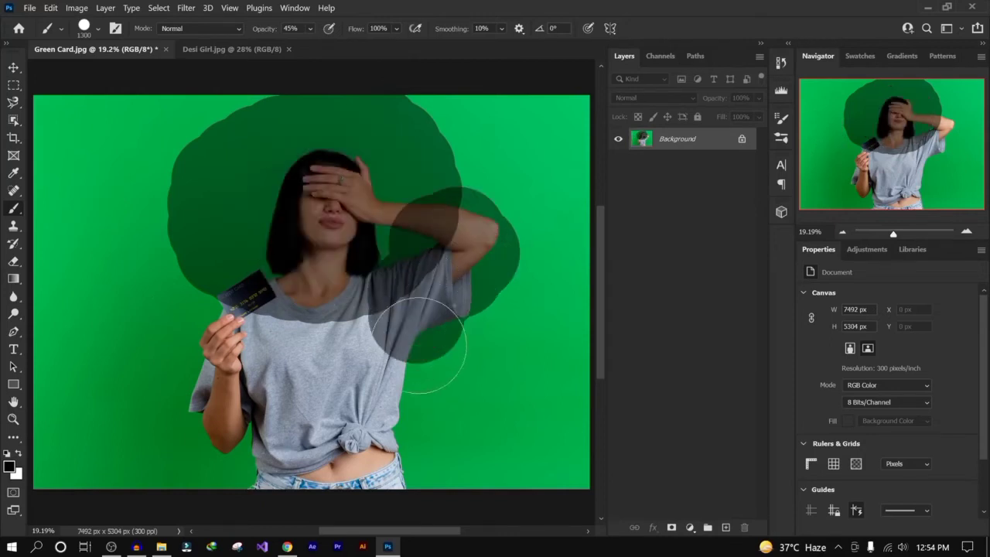
key("ctrl+z")
key("ctrl+z")
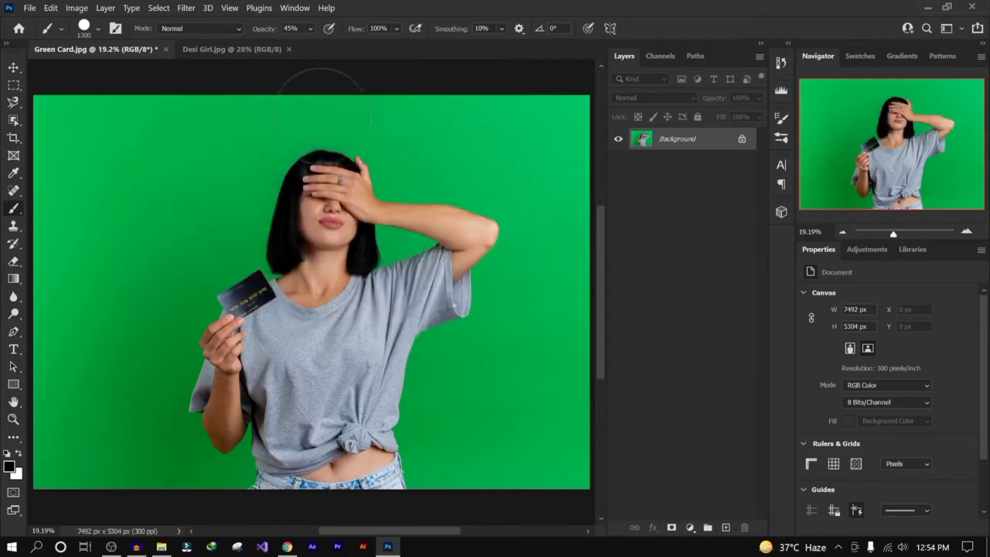
- Set the brush opacity back to 100%
left_click(310, 28)
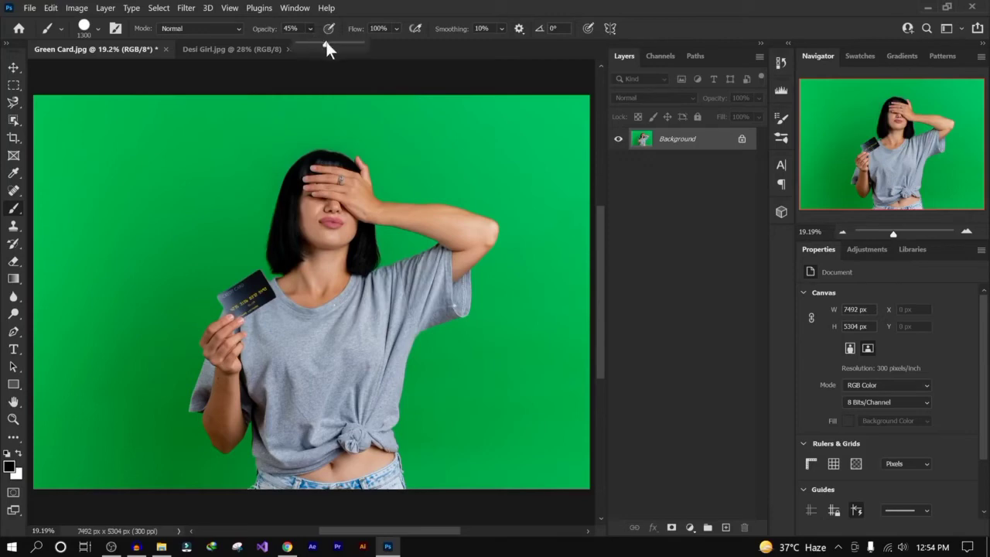
left_click_drag(327, 43, 441, 36)
left_click(407, 11)
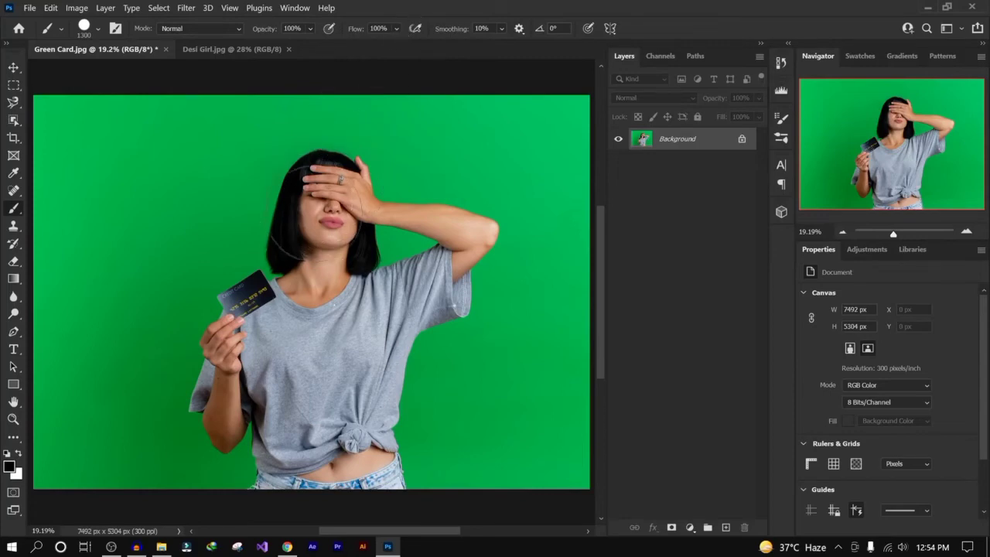
- Paint a solid black blob over the woman's head and undo it
mouse_move(294, 194)
left_mouse_down()
mouse_move(346, 164)
mouse_move(314, 218)
mouse_move(300, 198)
left_mouse_up()
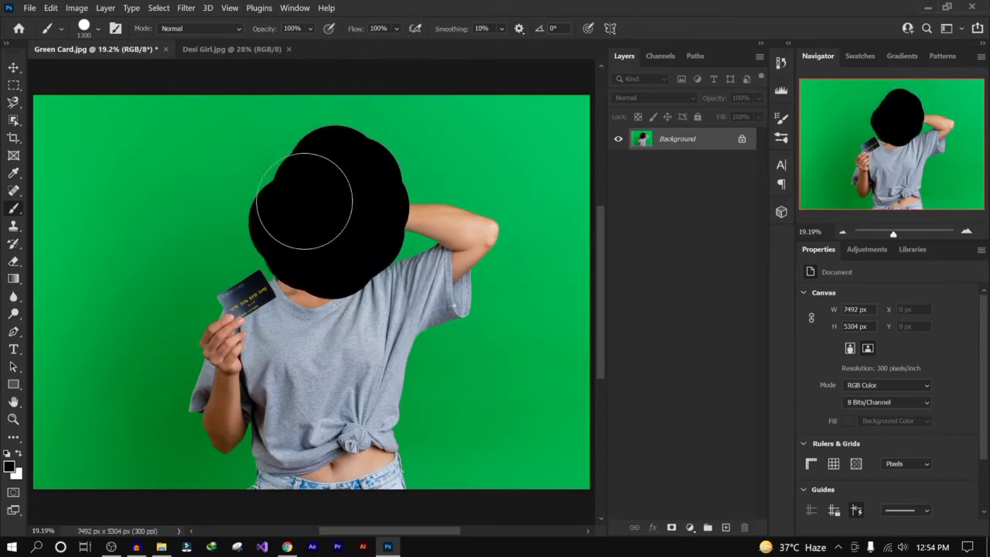
key("ctrl+z")
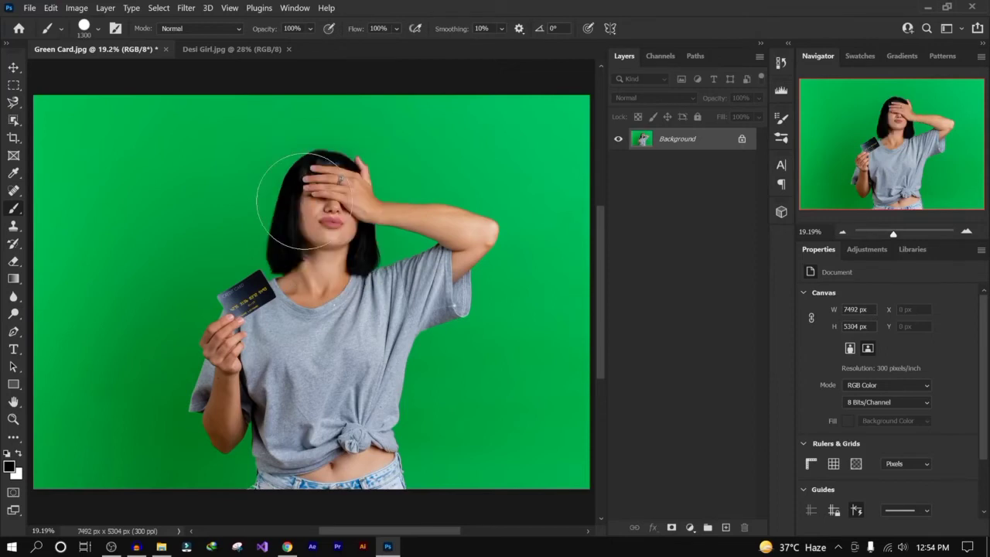
- Set the brush flow to 41%, then paint a short test stroke on the face and undo it
left_click(397, 29)
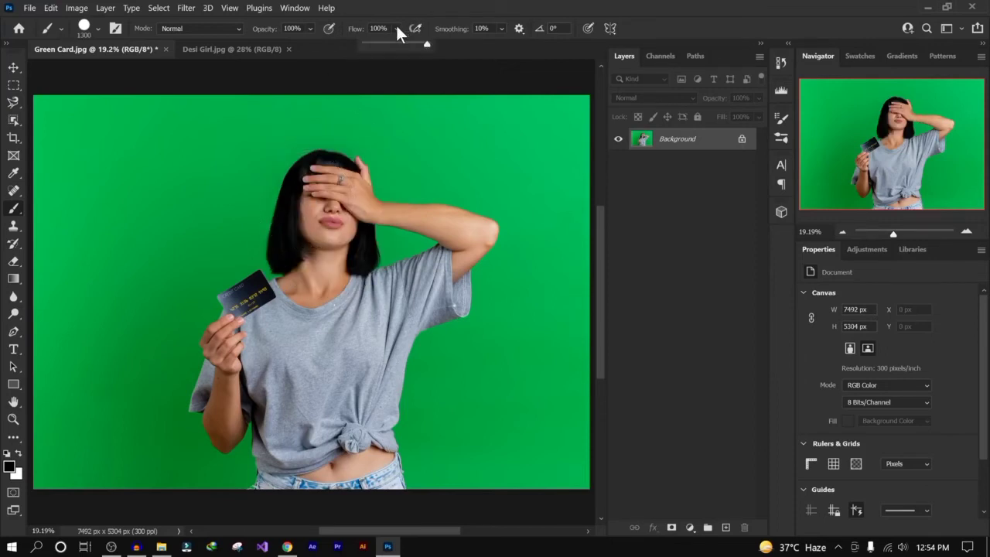
left_click(389, 44)
mouse_move(325, 217)
left_mouse_down()
mouse_move(302, 178)
mouse_move(332, 189)
mouse_move(344, 209)
mouse_move(332, 232)
left_mouse_up()
key("ctrl+z")
key("ctrl+z")
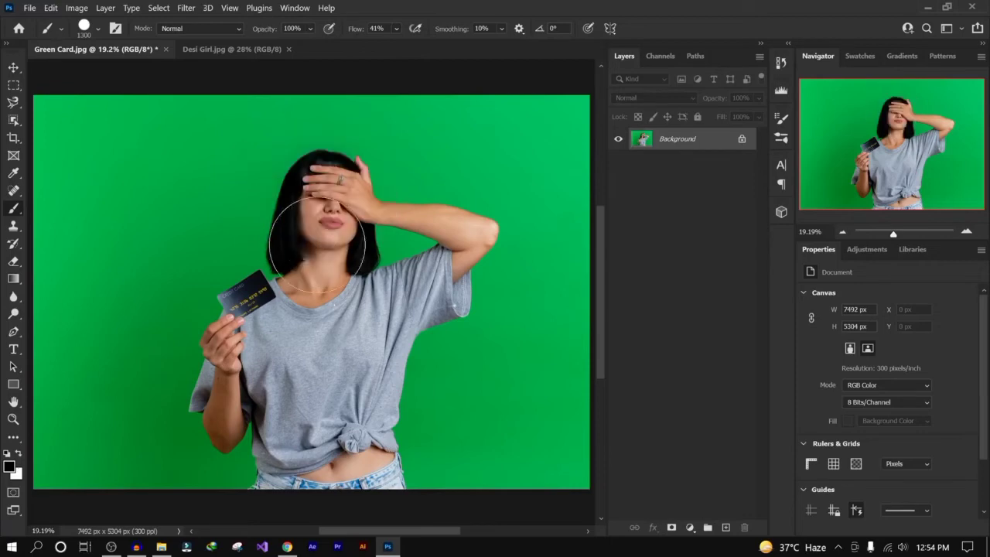
- Paint a low-flow stroke across the woman's face
left_click_drag(327, 142, 317, 340)
key("ctrl+z")
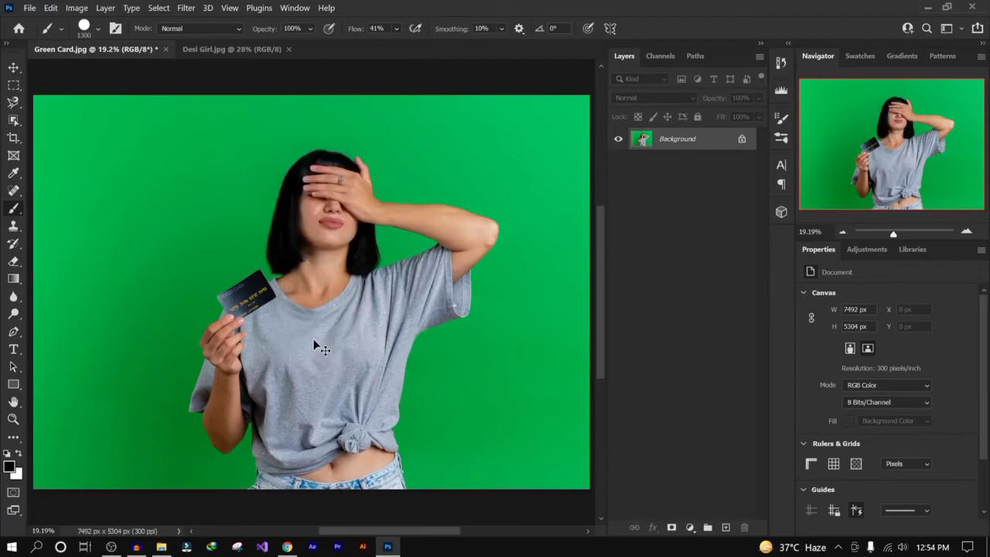
left_click_drag(327, 177, 332, 224)
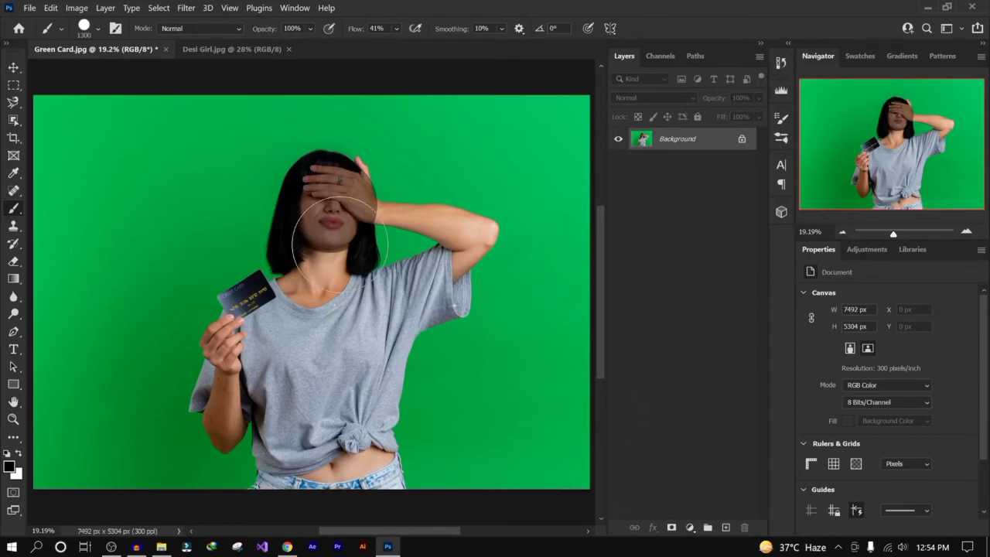
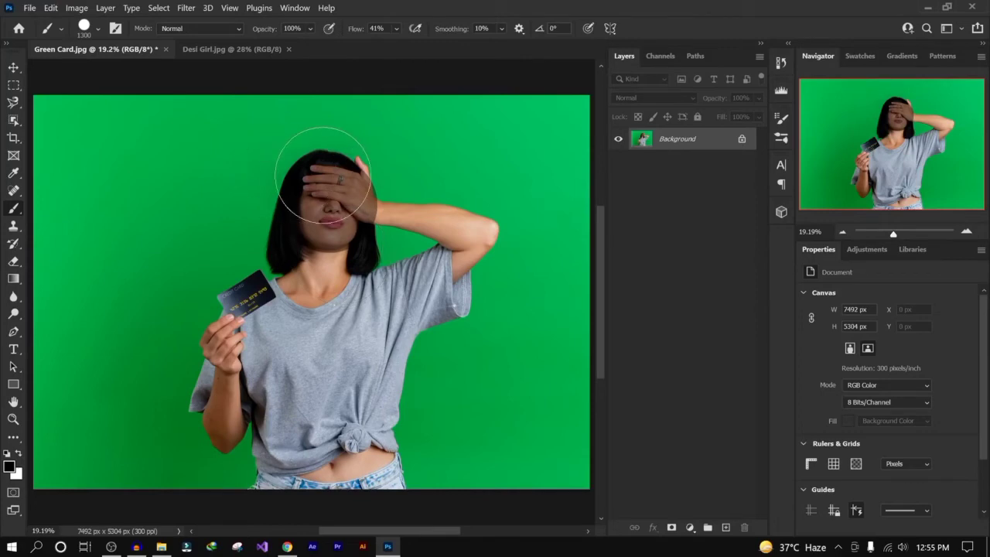
- Undo the face stroke and lower the brush hardness to its minimum for a fully soft edge
key("ctrl+z")
left_click(96, 30)
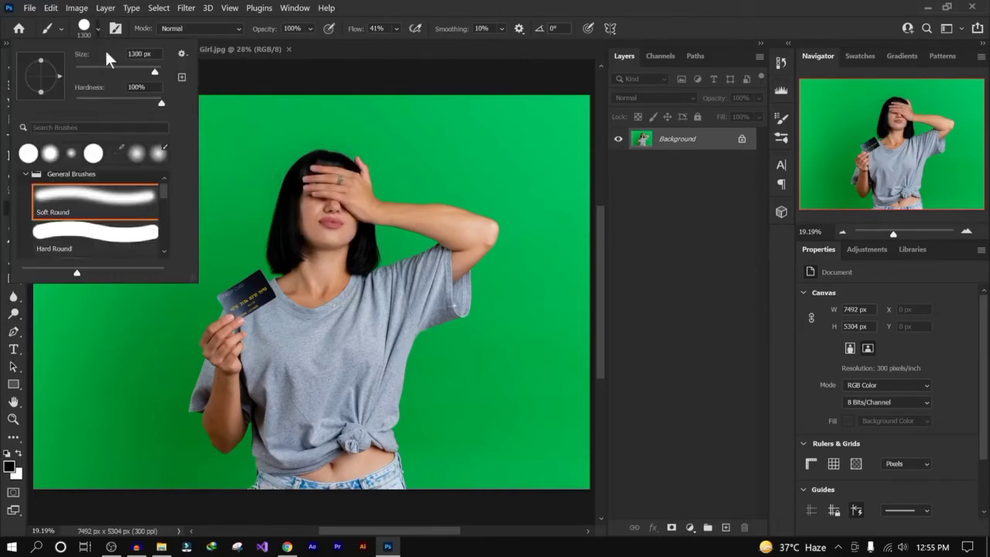
left_click_drag(142, 100, 4, 116)
left_click(705, 136)
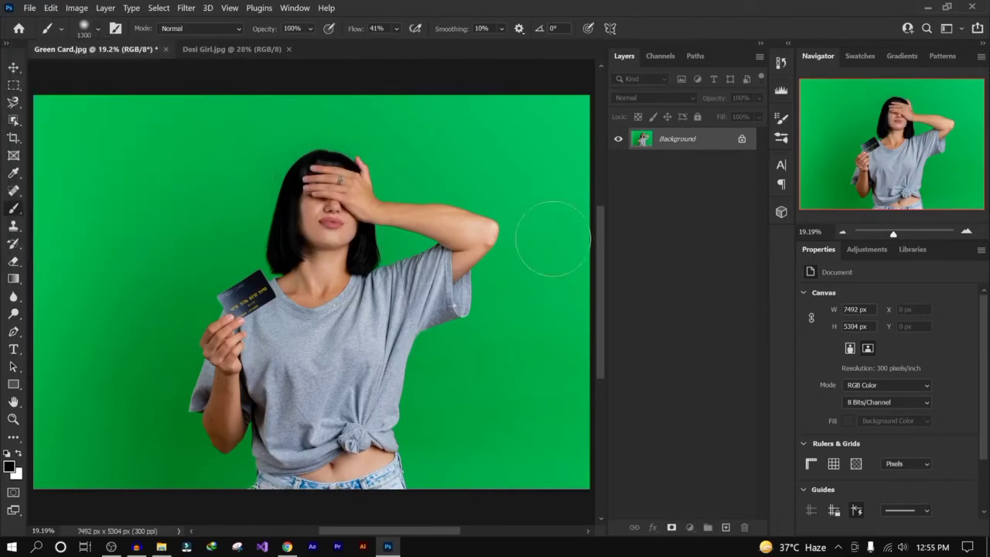
- Set the brush flow to 100%, paint a soft stroke over the woman's head, and undo it
left_click(397, 28)
left_click_drag(409, 45, 536, 32)
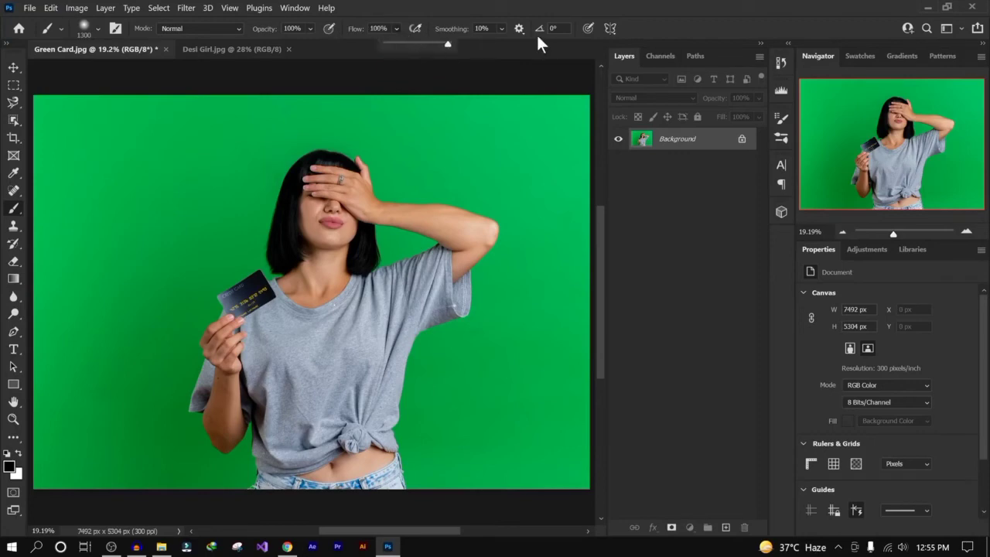
mouse_move(328, 202)
left_mouse_down()
mouse_move(359, 230)
mouse_move(283, 205)
mouse_move(350, 205)
mouse_move(318, 247)
mouse_move(292, 191)
mouse_move(352, 190)
mouse_move(314, 220)
mouse_move(358, 231)
mouse_move(329, 191)
mouse_move(343, 214)
left_mouse_up()
key("ctrl+z")
key("ctrl+z")
key("ctrl+z")
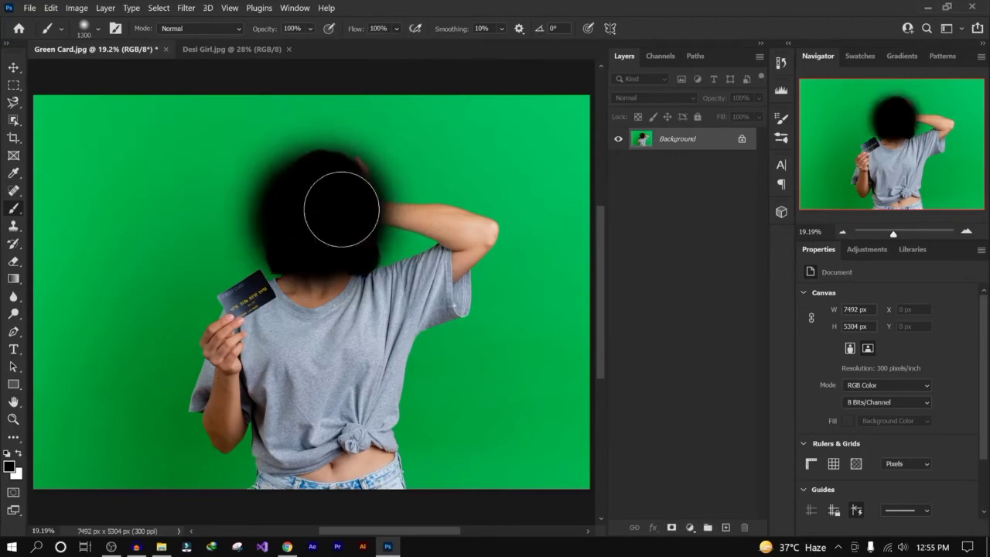
- Set the brush flow to 39%, build up a dark blob by repeatedly painting one background spot, and undo it
left_click(397, 29)
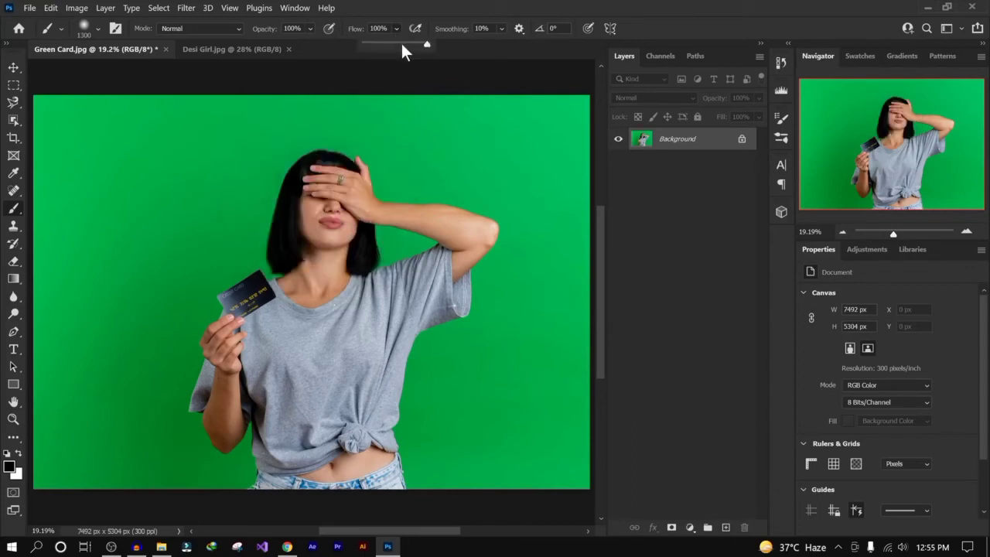
left_click_drag(404, 44, 389, 44)
left_click(144, 235)
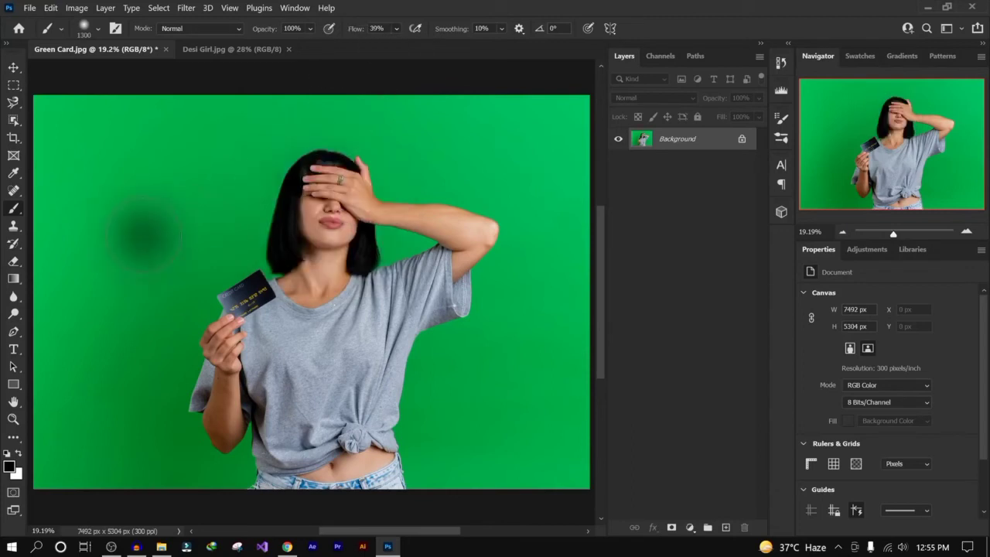
mouse_move(143, 231)
left_mouse_down()
mouse_move(150, 220)
mouse_move(154, 237)
left_mouse_up()
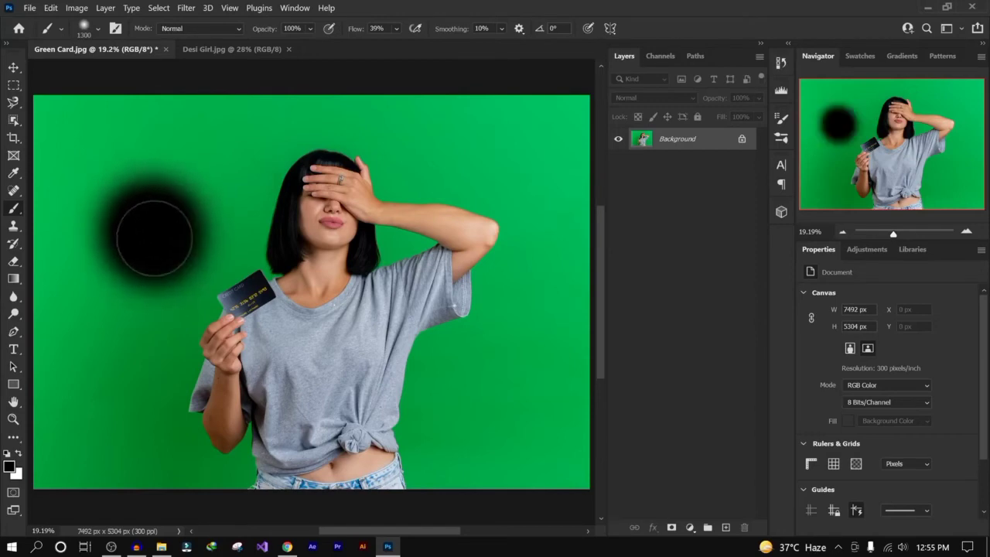
key("ctrl+z")
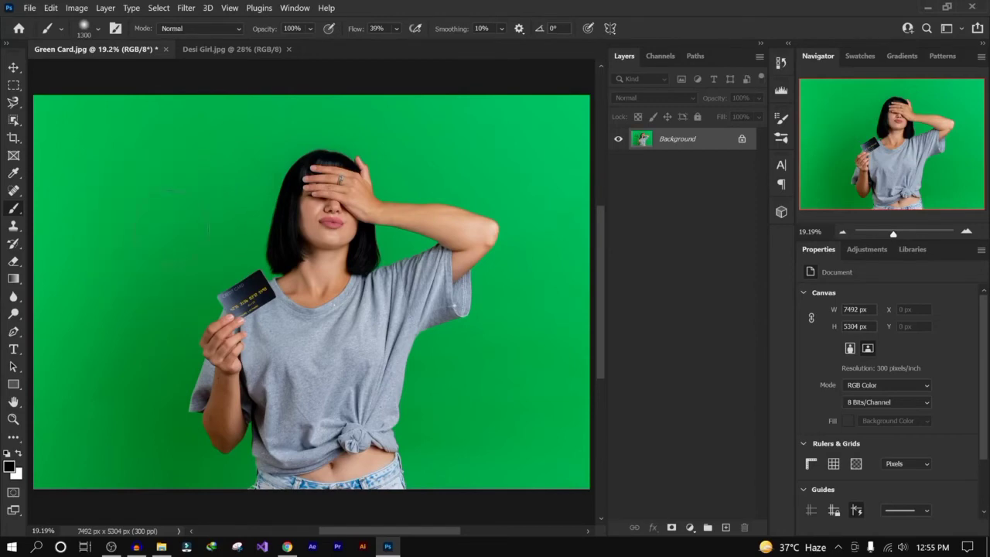
- Paint low-flow strokes building dark patches on the background and across the woman
mouse_move(163, 213)
left_mouse_down()
mouse_move(162, 167)
mouse_move(184, 172)
mouse_move(172, 152)
mouse_move(160, 224)
mouse_move(186, 175)
mouse_move(110, 187)
mouse_move(144, 217)
mouse_move(194, 212)
mouse_move(168, 192)
left_mouse_up()
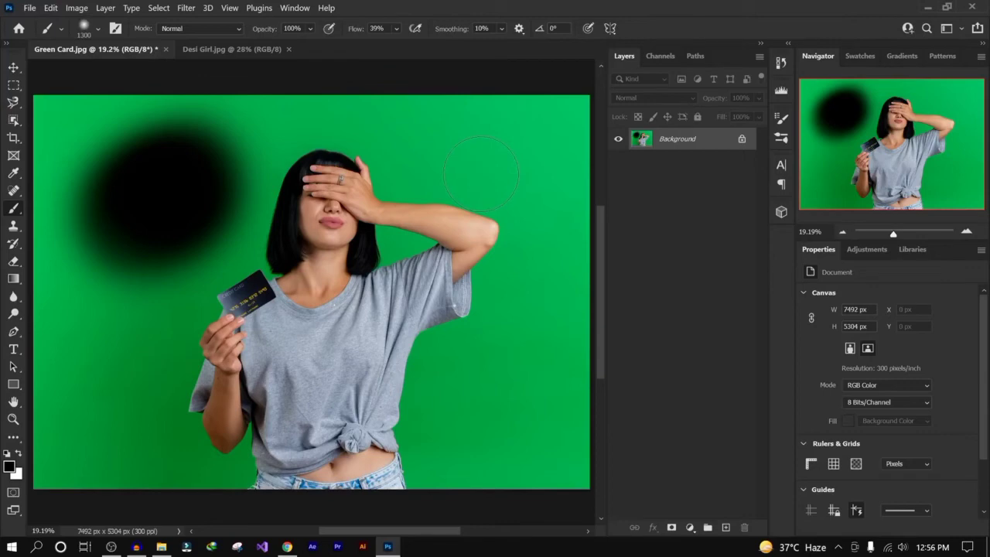
mouse_move(468, 228)
left_mouse_down()
mouse_move(442, 309)
mouse_move(483, 232)
mouse_move(431, 353)
mouse_move(426, 343)
mouse_move(411, 409)
mouse_move(425, 522)
mouse_move(445, 174)
mouse_move(477, 222)
mouse_move(454, 228)
mouse_move(480, 234)
mouse_move(498, 259)
mouse_move(460, 227)
mouse_move(365, 188)
mouse_move(365, 173)
mouse_move(318, 170)
mouse_move(331, 99)
left_mouse_up()
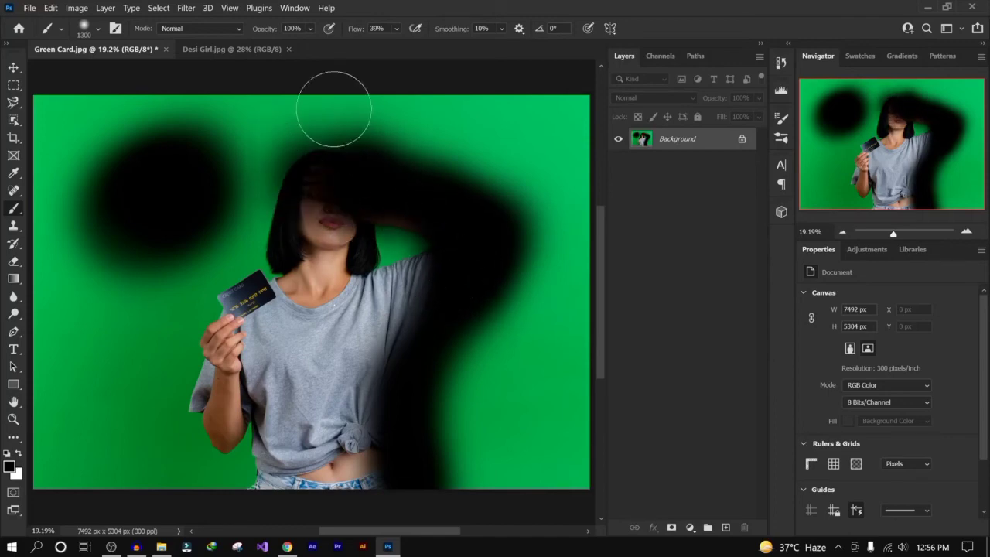
- Set the brush flow to 100% and revert the document to its last saved state
left_click(397, 29)
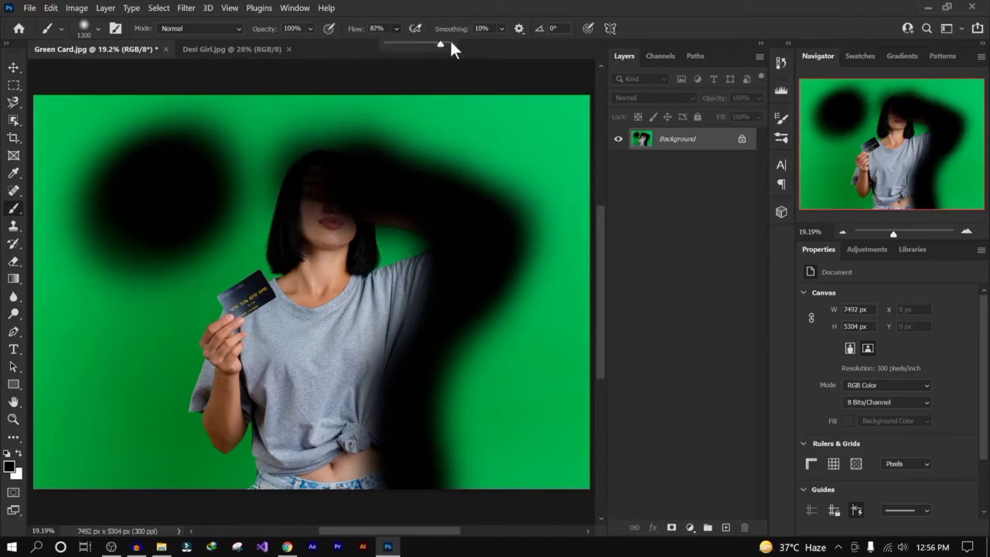
left_click_drag(450, 46, 477, 13)
key("ctrl+z")
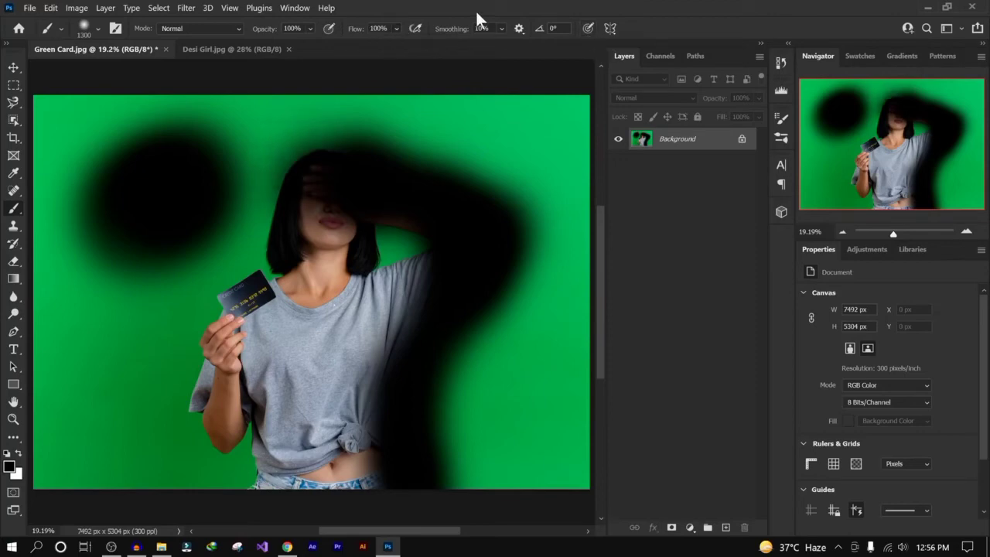
key("ctrl+z")
left_click(30, 7)
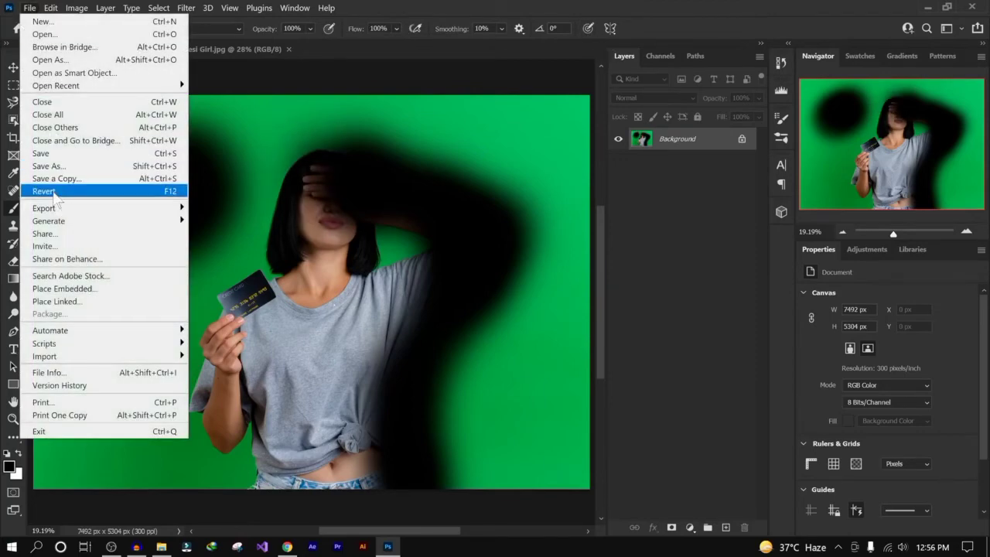
left_click(44, 191)
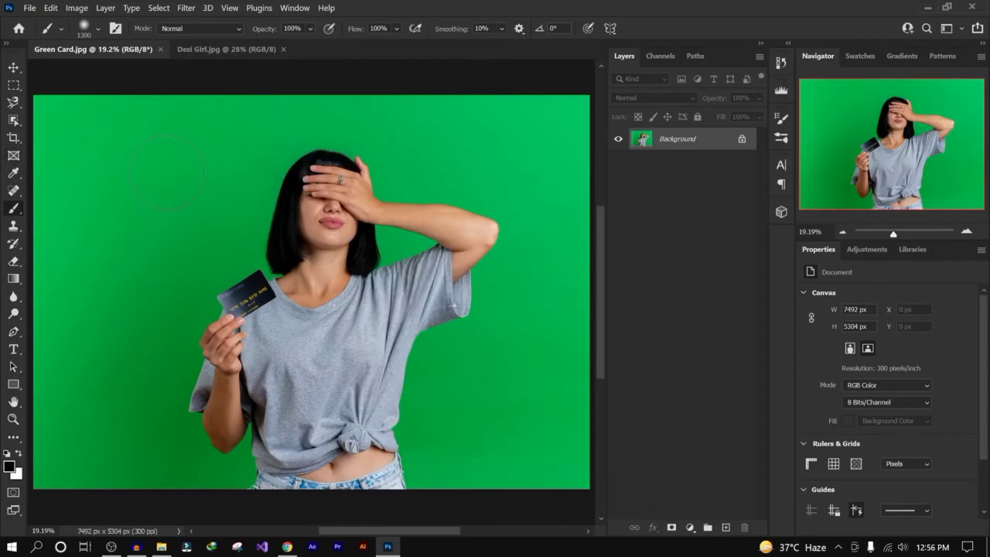
- Reduce the brush size and set the brush hardness to 100%
key("bracketleft")
key("bracketleft")
key("bracketleft")
key("bracketleft")
key("bracketleft")
key("bracketleft")
key("bracketleft")
key("bracketleft")
key("bracketleft")
key("bracketleft")
key("bracketleft")
left_click(98, 28)
left_click_drag(75, 102, 165, 102)
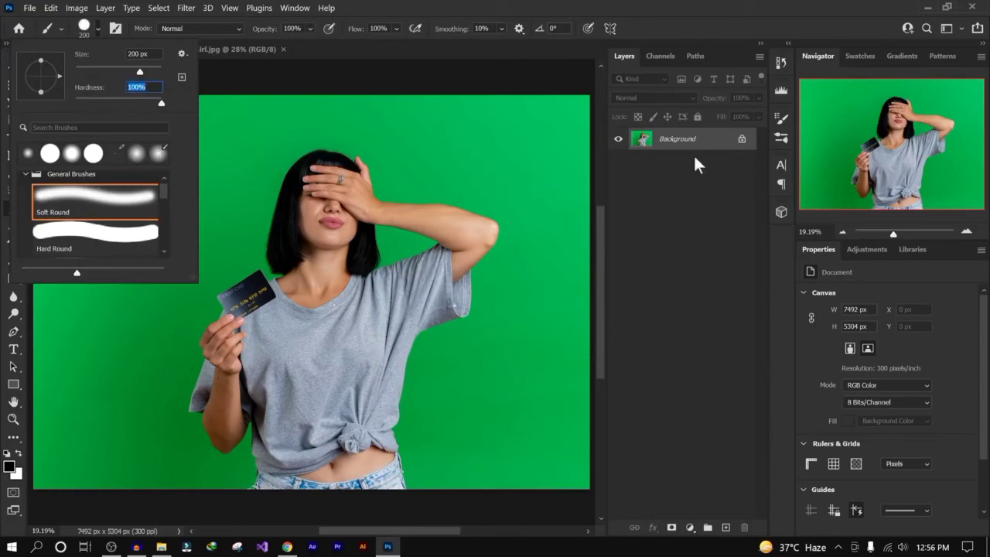
left_click(687, 162)
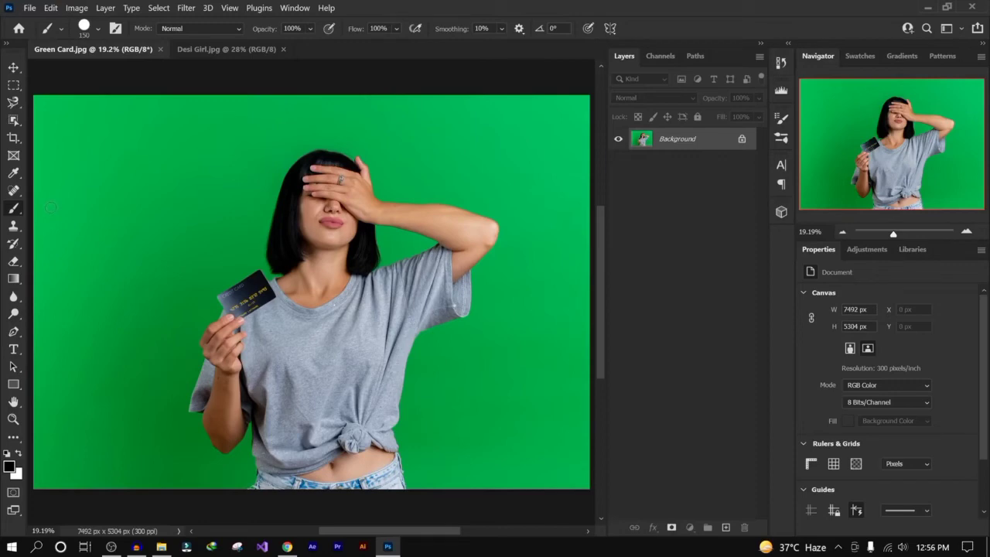
- Paint a zigzag stroke across the top of the photo and wavy strokes across the lower part
mouse_move(49, 211)
left_mouse_down()
mouse_move(81, 229)
mouse_move(144, 120)
mouse_move(166, 207)
mouse_move(209, 128)
mouse_move(318, 117)
mouse_move(354, 218)
mouse_move(464, 163)
mouse_move(504, 215)
mouse_move(580, 238)
left_mouse_up()
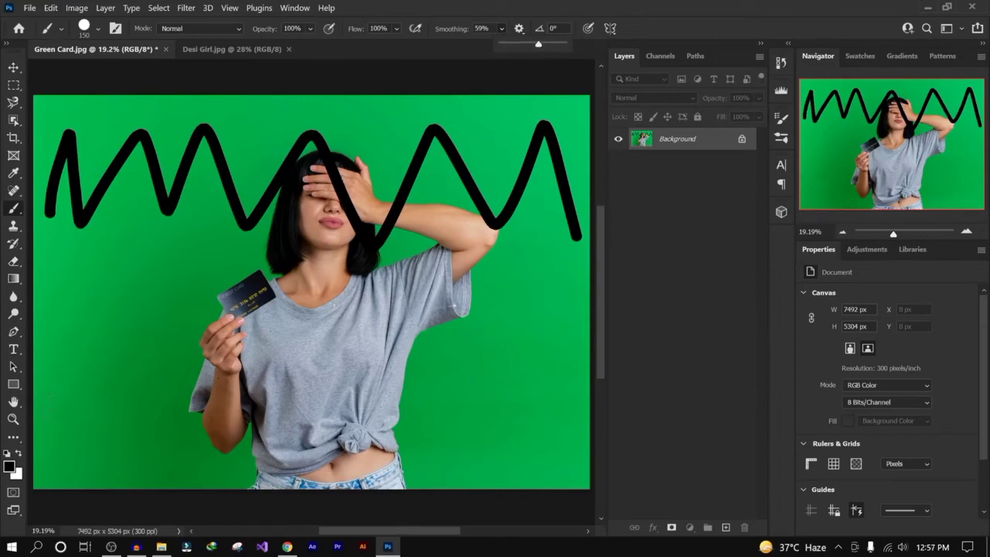
mouse_move(47, 412)
left_mouse_down()
mouse_move(82, 359)
mouse_move(135, 364)
mouse_move(211, 298)
mouse_move(267, 377)
mouse_move(321, 344)
mouse_move(382, 416)
mouse_move(493, 359)
mouse_move(552, 407)
mouse_move(577, 337)
left_mouse_up()
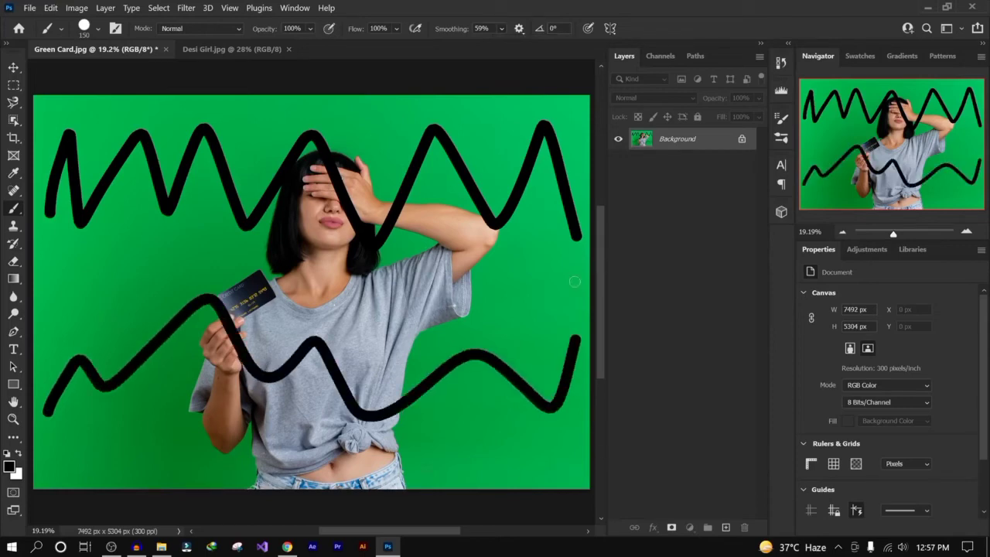
key("ctrl+z")
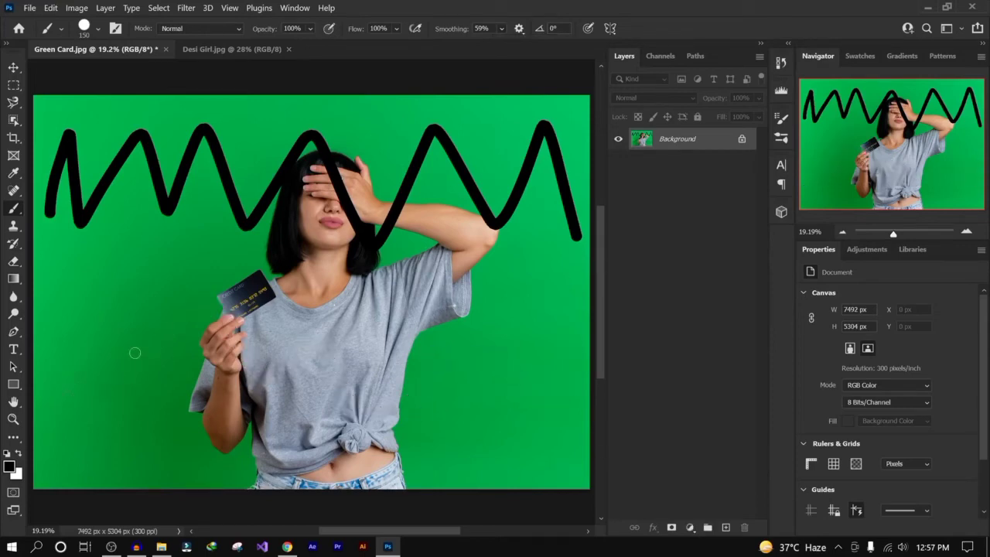
mouse_move(65, 416)
left_mouse_down()
mouse_move(98, 351)
mouse_move(152, 388)
mouse_move(223, 316)
mouse_move(290, 352)
mouse_move(363, 345)
mouse_move(439, 416)
mouse_move(600, 390)
left_mouse_up()
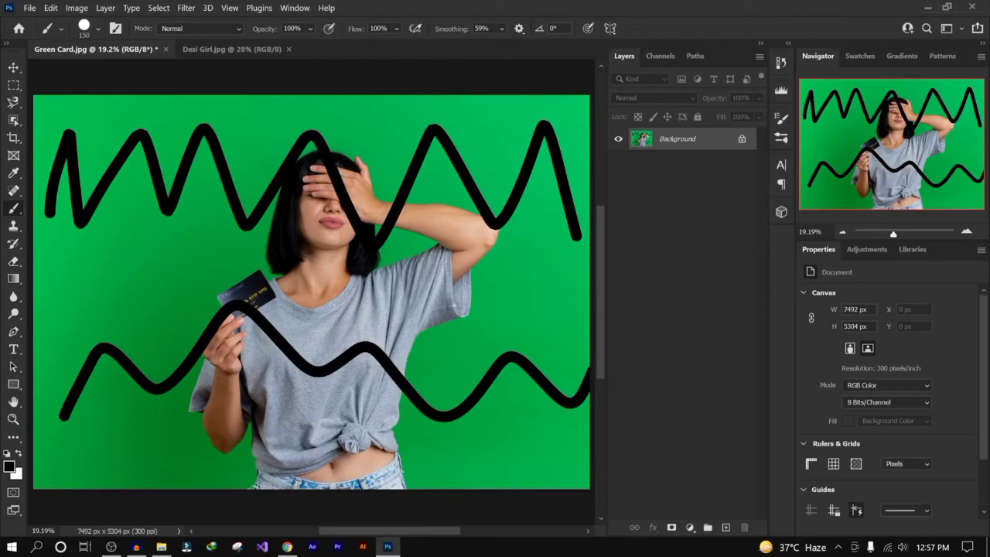
- Paint short test scribbles near the card in the woman's hand
mouse_move(122, 259)
left_mouse_down()
mouse_move(124, 275)
mouse_move(151, 270)
left_mouse_up()
left_click(136, 312)
left_click_drag(135, 313, 319, 314)
- Lower the stroke smoothing, paint two more test strokes, and undo the strokes
left_click(501, 29)
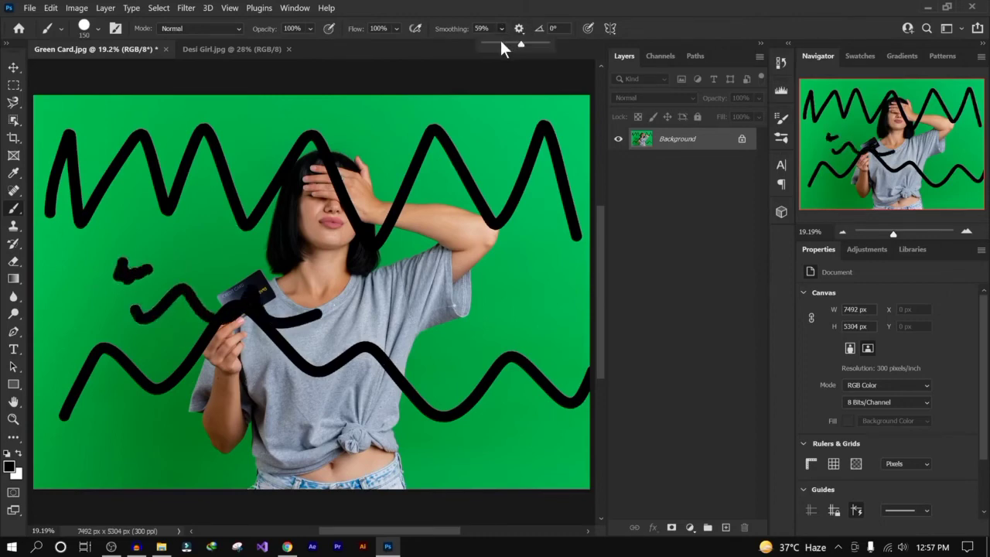
mouse_move(118, 459)
left_mouse_down()
mouse_move(320, 424)
mouse_move(430, 422)
left_mouse_up()
mouse_move(339, 226)
left_mouse_down()
mouse_move(348, 271)
mouse_move(463, 288)
mouse_move(589, 272)
left_mouse_up()
key("ctrl+z")
key("ctrl+z")
key("ctrl+z")
key("ctrl+z")
key("ctrl+z")
key("ctrl+z")
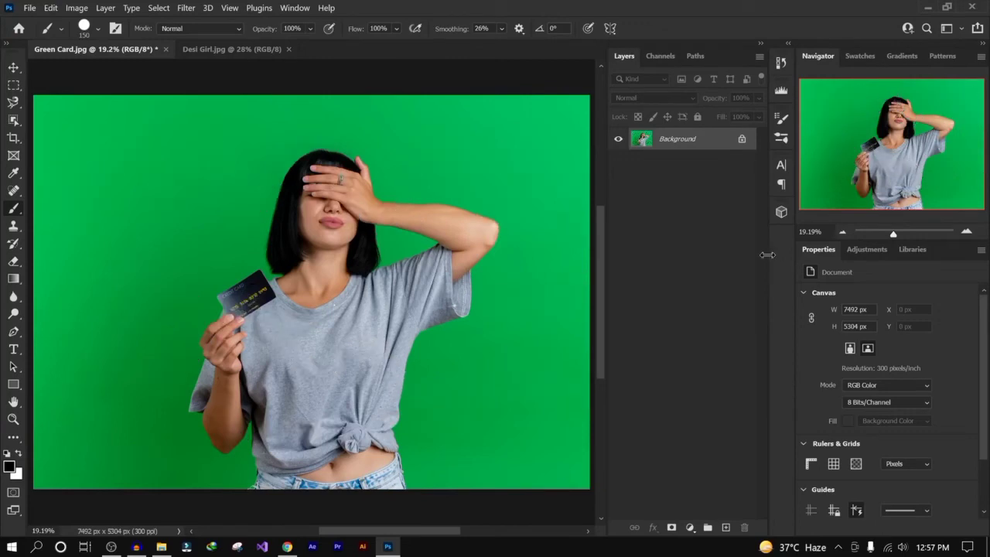
- Set the stroke smoothing to 10% and pick the Brush Tool
left_click(489, 28)
type("10")
right_click(13, 209)
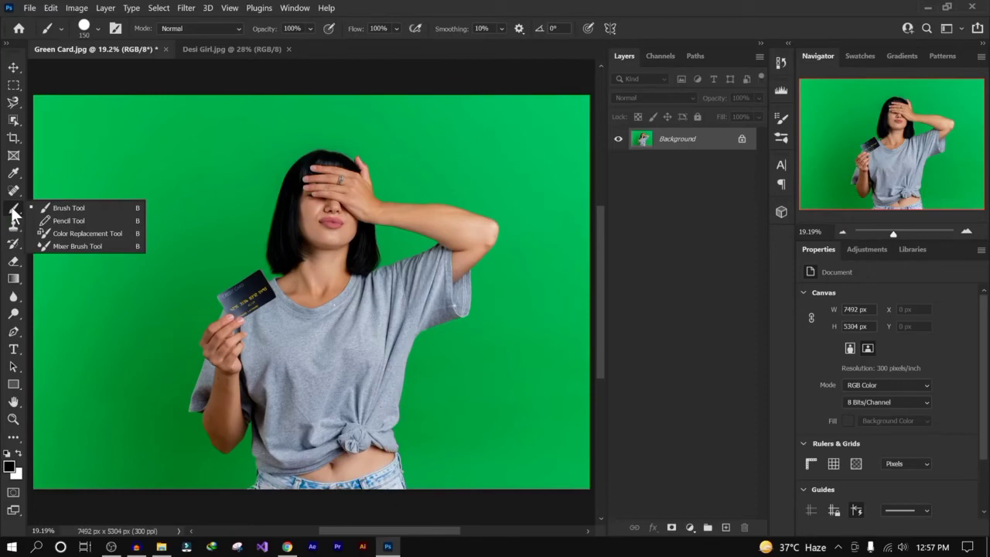
left_click(68, 208)
- Draw a dot near the top-left corner and straight connected lines from it around the woman, then undo them all
left_click(84, 129)
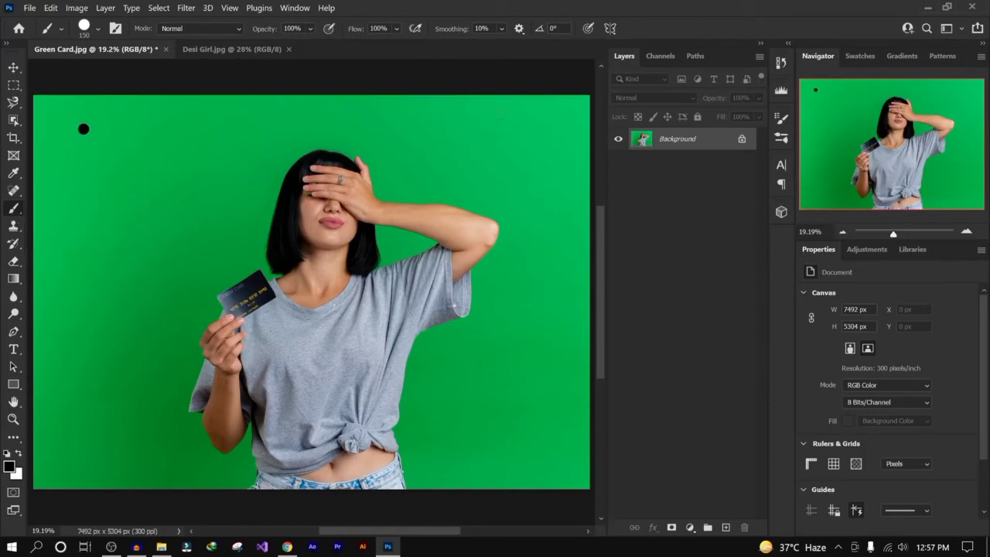
left_click(536, 129, "shift")
mouse_move(537, 129)
left_mouse_down()
mouse_move(531, 304)
mouse_move(513, 443)
mouse_move(362, 433)
mouse_move(216, 318)
mouse_move(207, 203)
mouse_move(348, 146)
mouse_move(492, 124)
left_mouse_up()
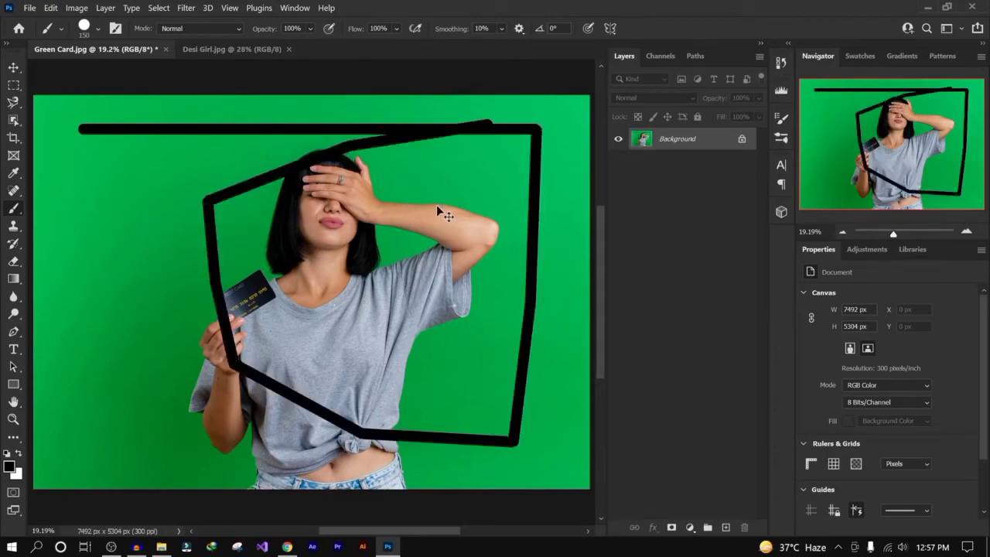
key("ctrl+z")
key("ctrl+z")
key("ctrl+z")
key("ctrl+z")
key("ctrl+z")
key("ctrl+z")
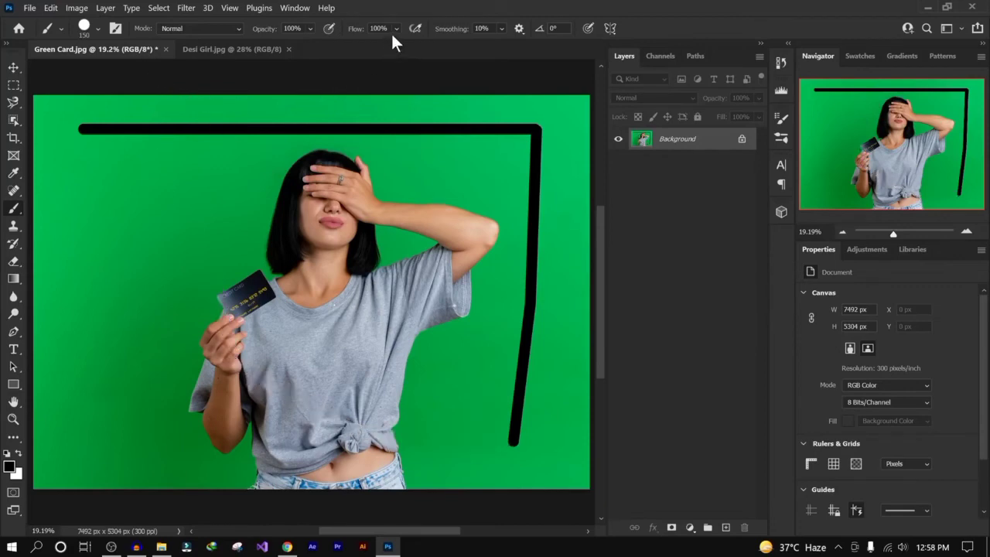
key("ctrl+z")
key("ctrl+z")
key("ctrl+z")
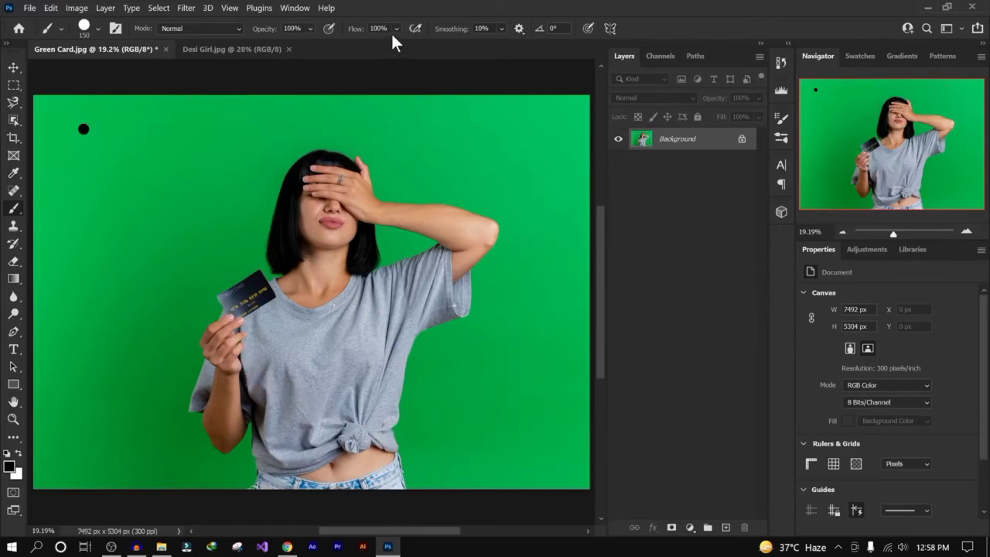
key("ctrl+z")
- Switch to the Pencil Tool and revert the document to its saved state
right_click(13, 212)
left_click(82, 220)
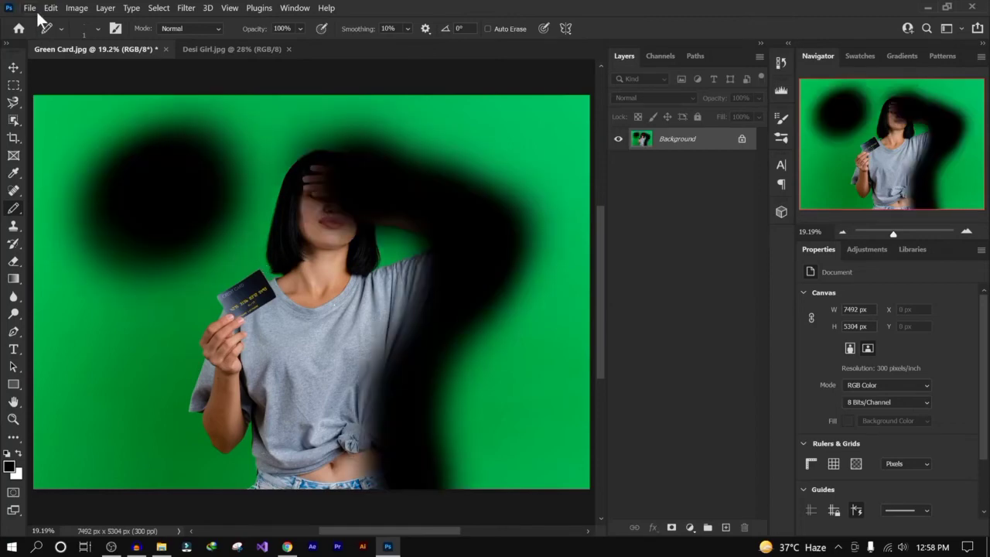
left_click(31, 8)
left_click(58, 191)
- Switch to the Color Replacement Tool and set the foreground color to dark red 760000
right_click(17, 210)
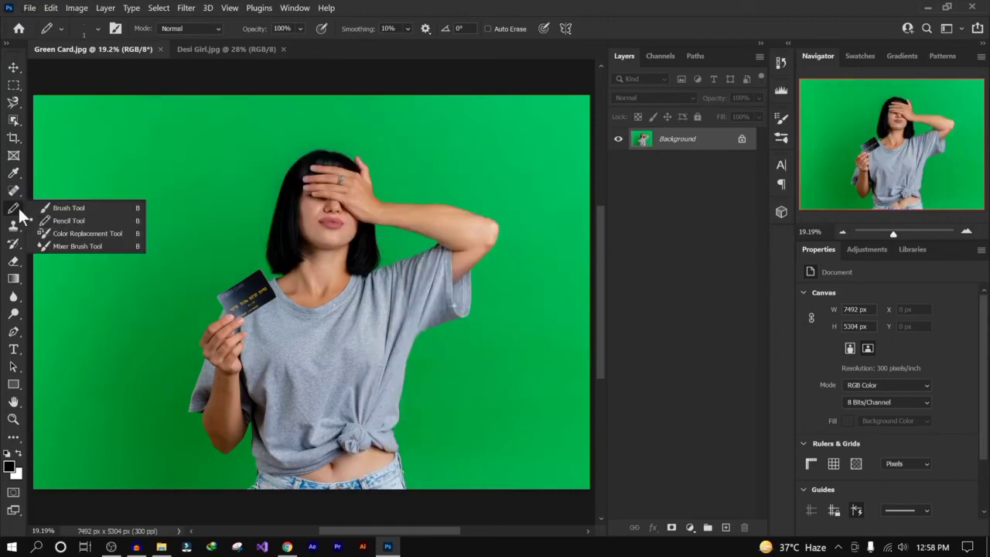
left_click(109, 232)
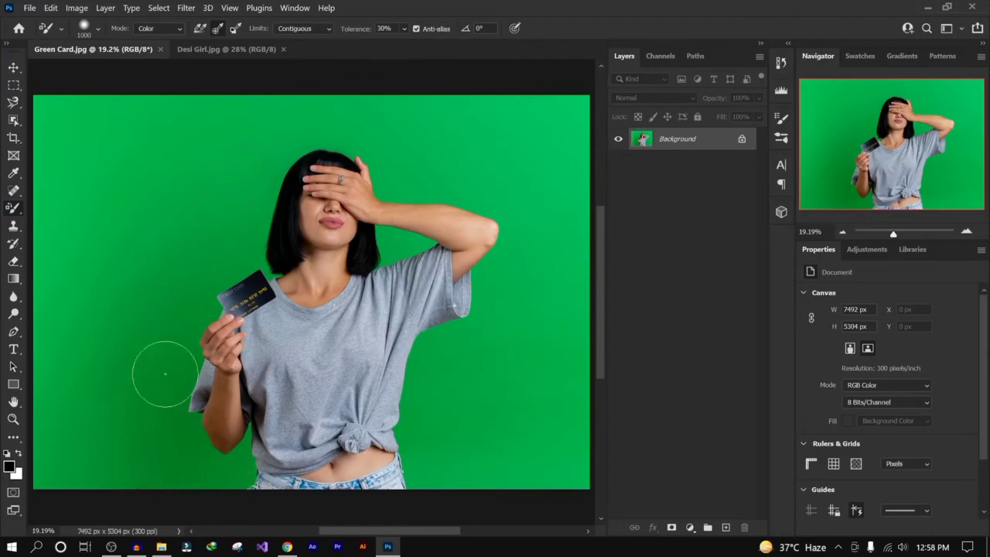
left_click(11, 467)
left_click(623, 191)
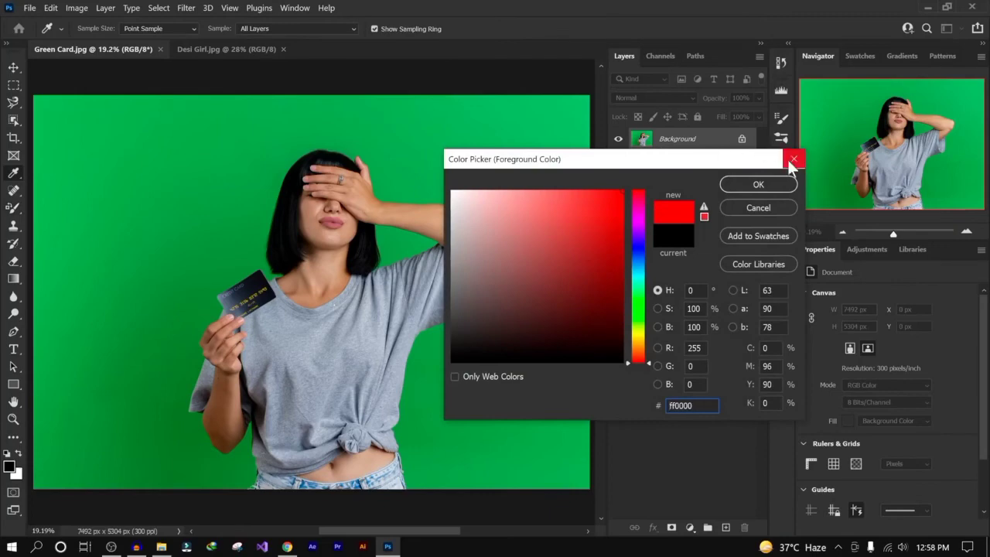
left_click_drag(619, 249, 635, 281)
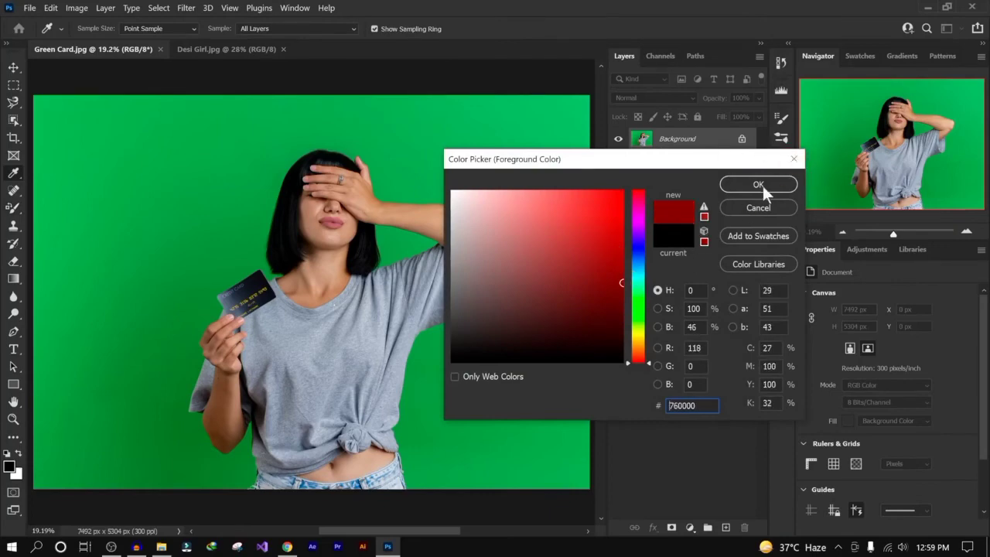
left_click(759, 184)
key("b")
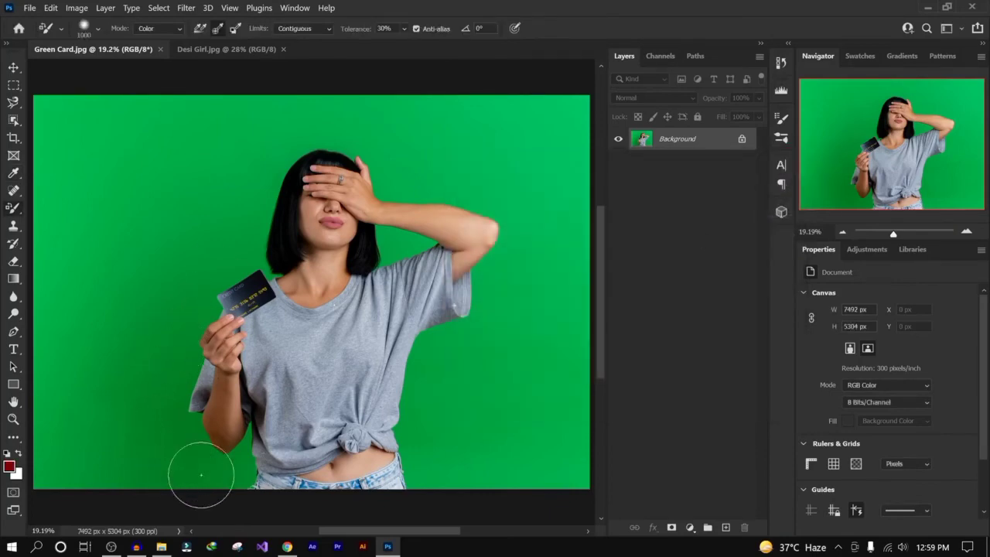
- Set the Color Replacement Tool's sampling to continuous and its mode to Color
left_click(199, 27)
left_click(151, 30)
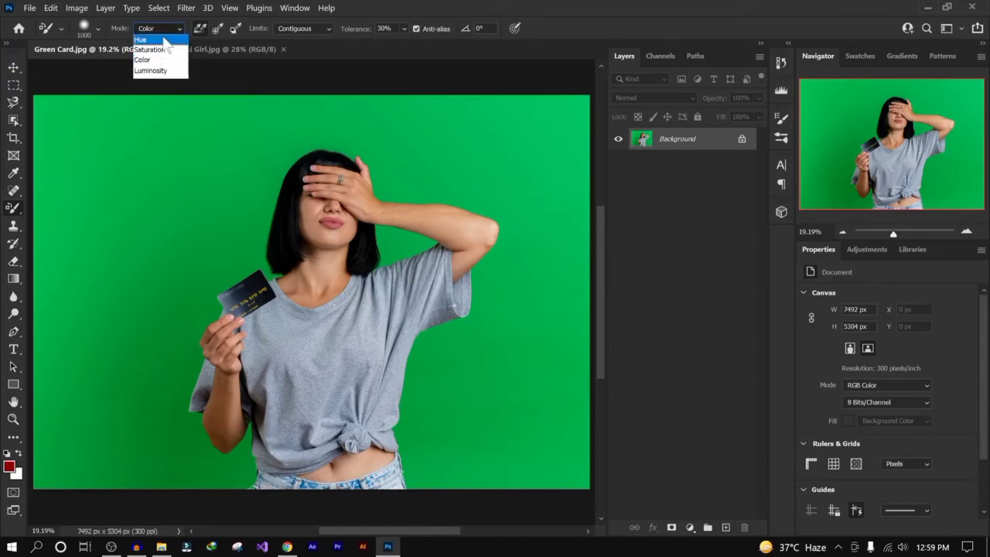
left_click(161, 61)
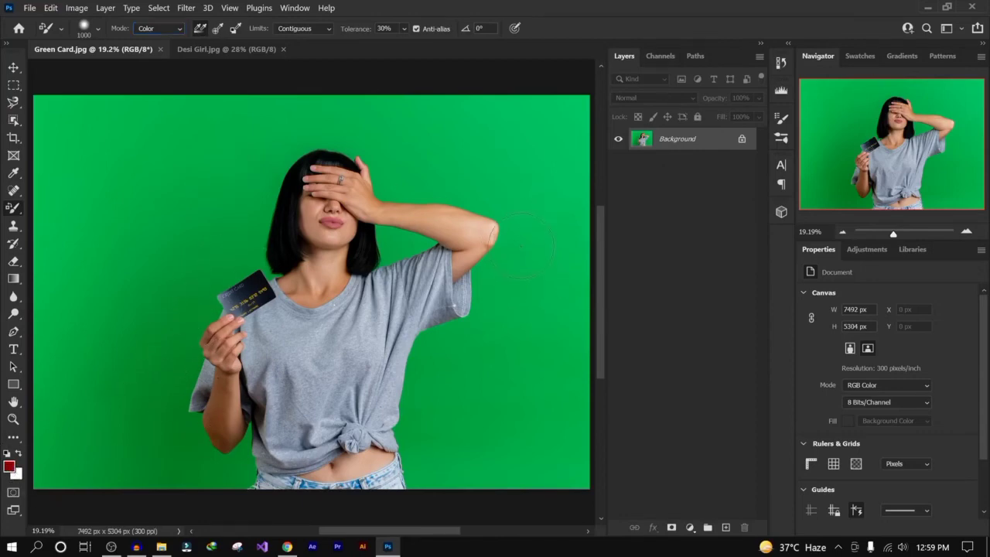
- Paint a test stroke with the Color Replacement Tool beside the raised arm and undo it
left_click_drag(523, 246, 499, 300)
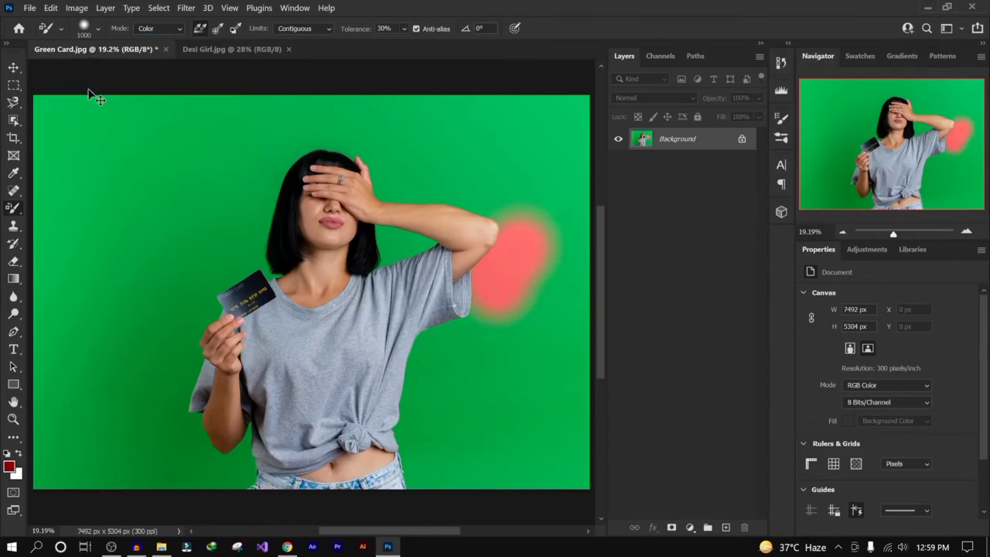
key("ctrl+z")
- Raise the Color Replacement brush hardness to 100%
left_click(97, 28)
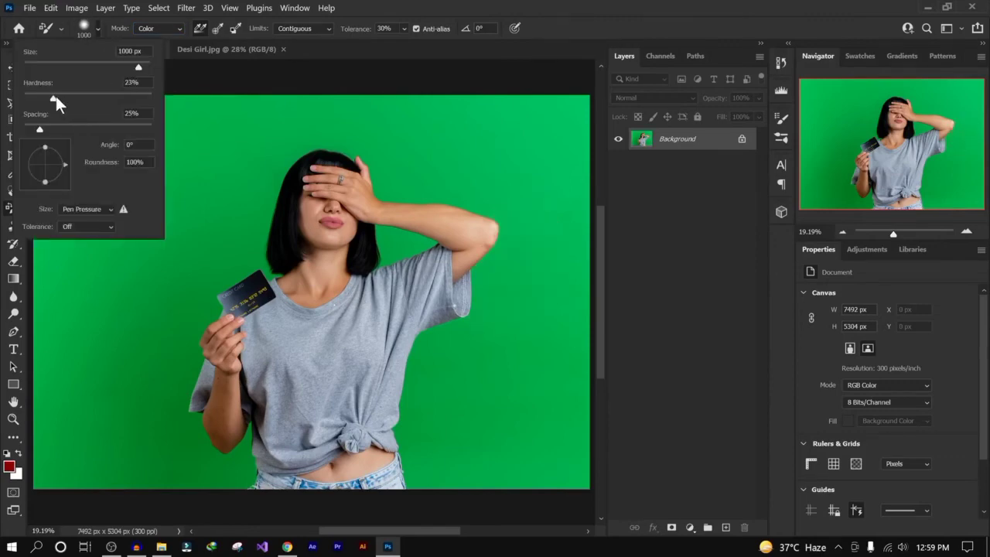
left_click_drag(56, 96, 166, 100)
key("Return")
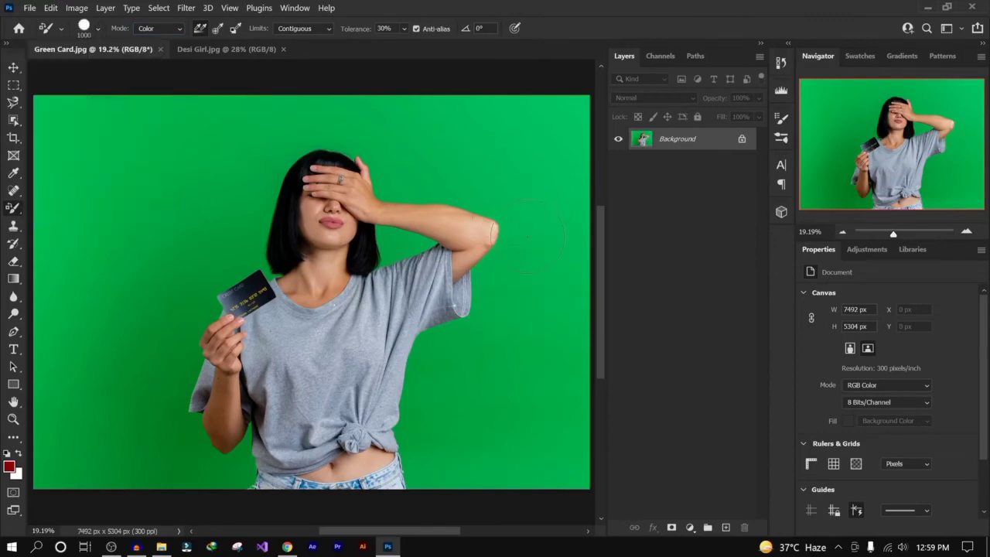
- Paint over the entire green background around the woman in red, then revert the document
mouse_move(530, 233)
left_mouse_down()
mouse_move(486, 344)
mouse_move(444, 352)
mouse_move(429, 452)
mouse_move(401, 489)
mouse_move(433, 456)
mouse_move(447, 479)
mouse_move(433, 468)
mouse_move(422, 473)
mouse_move(464, 410)
mouse_move(504, 428)
mouse_move(530, 310)
mouse_move(522, 232)
mouse_move(488, 197)
mouse_move(406, 182)
mouse_move(394, 163)
mouse_move(328, 135)
mouse_move(275, 174)
mouse_move(256, 205)
mouse_move(255, 244)
mouse_move(221, 263)
mouse_move(178, 325)
mouse_move(182, 371)
mouse_move(213, 410)
mouse_move(220, 441)
mouse_move(202, 453)
mouse_move(232, 467)
mouse_move(240, 454)
mouse_move(224, 455)
mouse_move(232, 473)
mouse_move(218, 481)
mouse_move(252, 499)
mouse_move(147, 479)
mouse_move(127, 458)
mouse_move(133, 342)
mouse_move(174, 255)
mouse_move(219, 218)
mouse_move(232, 151)
mouse_move(305, 112)
mouse_move(386, 111)
mouse_move(449, 119)
mouse_move(474, 170)
mouse_move(511, 111)
mouse_move(561, 98)
mouse_move(564, 152)
mouse_move(538, 196)
mouse_move(579, 199)
mouse_move(561, 364)
mouse_move(573, 456)
mouse_move(490, 478)
mouse_move(559, 454)
mouse_move(572, 487)
left_mouse_up()
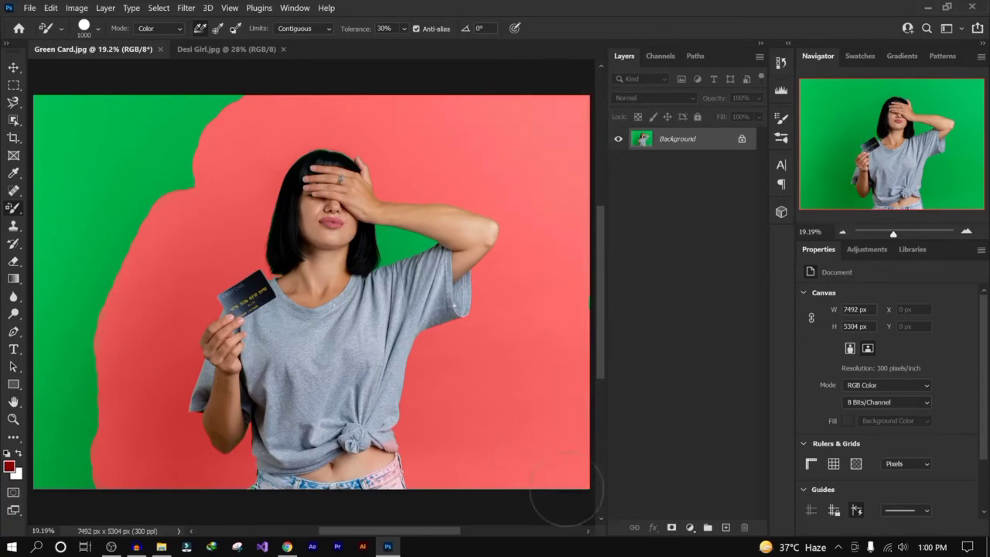
mouse_move(302, 94)
left_mouse_down()
mouse_move(155, 128)
mouse_move(55, 101)
mouse_move(56, 77)
mouse_move(91, 190)
mouse_move(46, 182)
mouse_move(85, 263)
mouse_move(65, 329)
mouse_move(46, 340)
mouse_move(70, 479)
left_mouse_up()
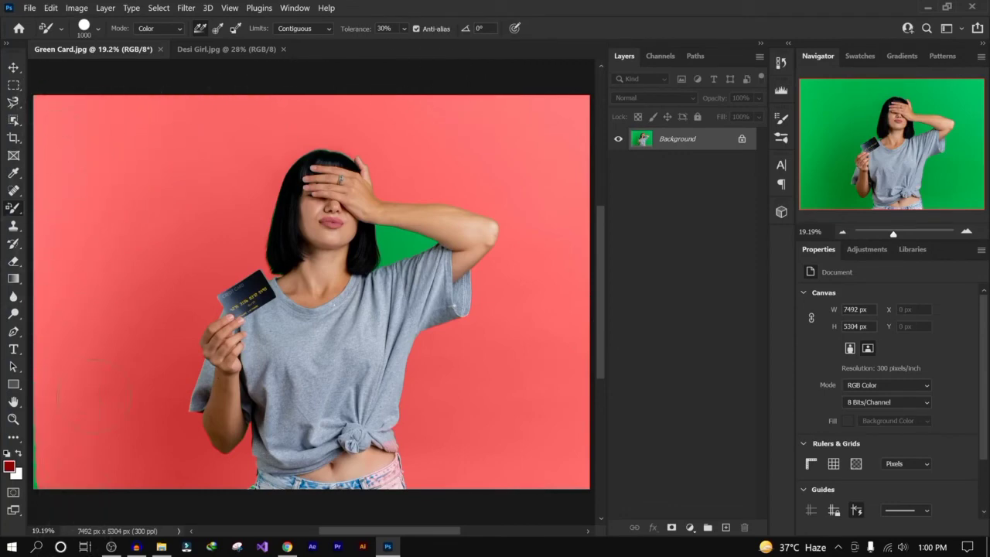
mouse_move(362, 229)
left_mouse_down()
mouse_move(368, 256)
mouse_move(373, 243)
mouse_move(363, 249)
left_mouse_up()
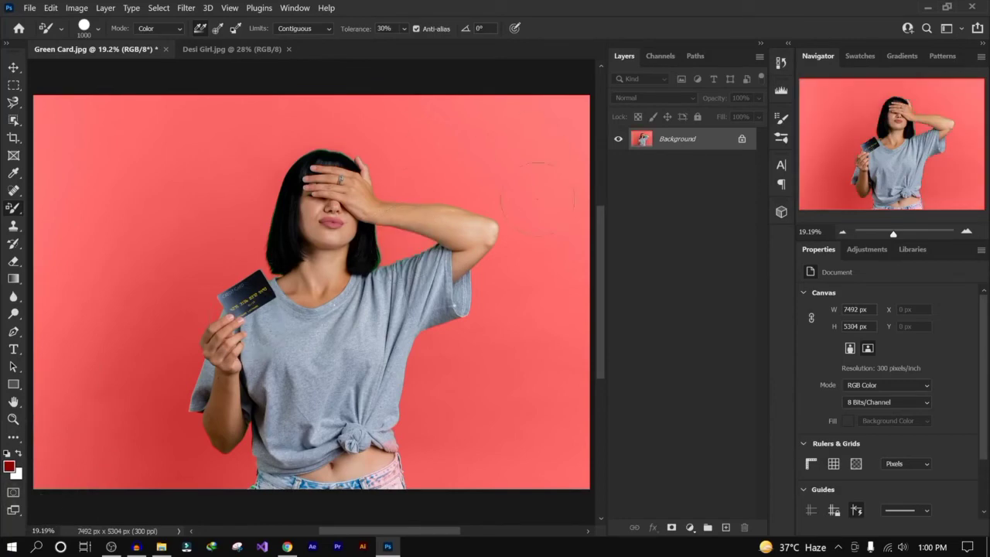
left_click(30, 8)
key("Escape")
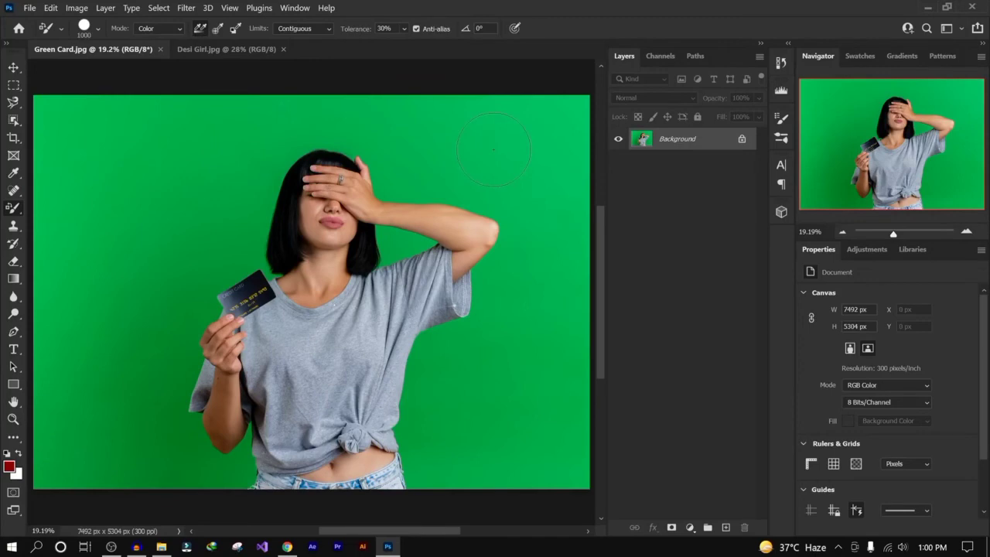
key("ctrl+plus")
key("ctrl+plus")
key("ctrl+plus")
key("ctrl+plus")
mouse_move(492, 147)
left_mouse_down()
mouse_move(433, 174)
mouse_move(159, 506)
left_mouse_up()
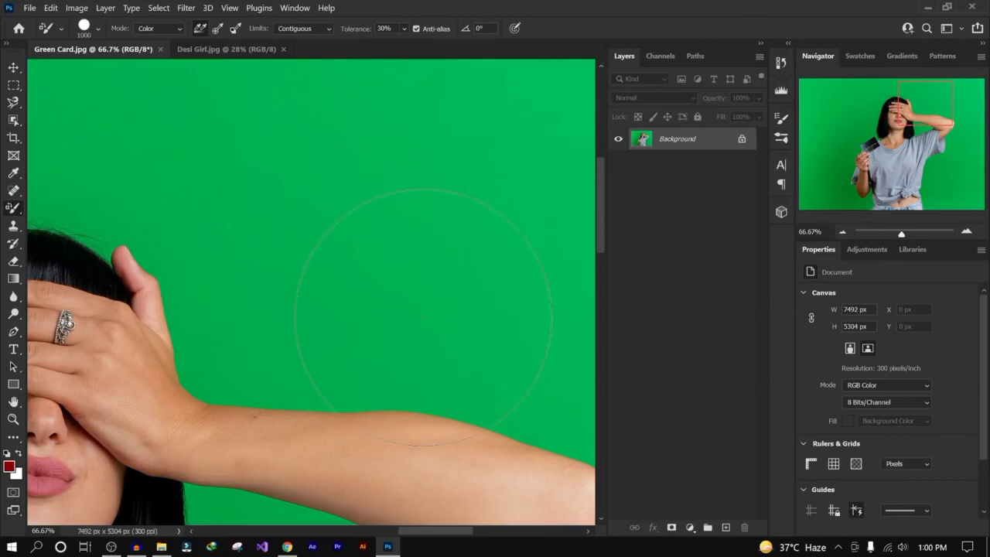
scroll(423, 317, "down", 3)
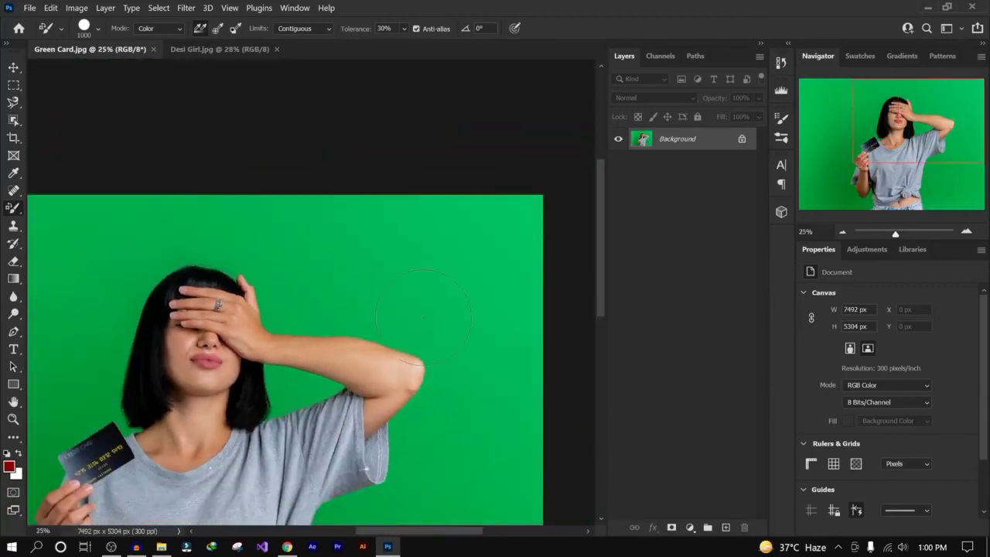
key("ctrl+0")
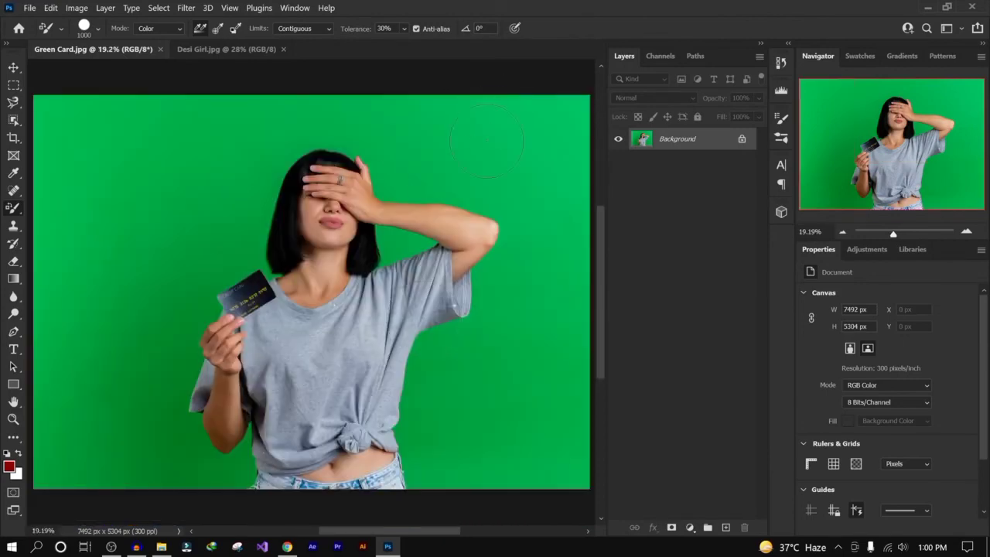
- Paint red strokes behind the woman's head and raised arm, then undo them
mouse_move(490, 188)
left_mouse_down()
mouse_move(387, 183)
mouse_move(383, 151)
mouse_move(333, 139)
mouse_move(383, 151)
mouse_move(494, 205)
mouse_move(509, 232)
mouse_move(471, 328)
mouse_move(441, 358)
mouse_move(426, 445)
left_mouse_up()
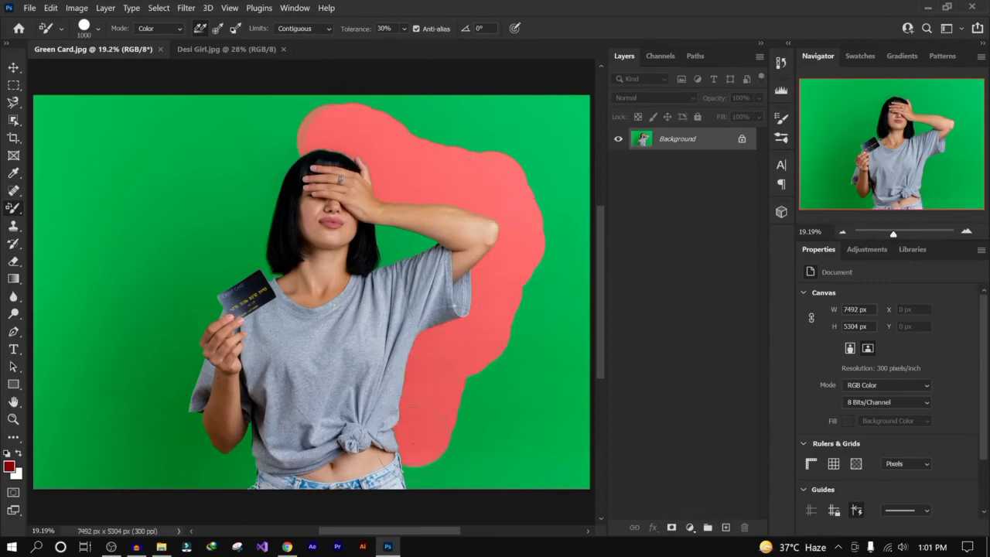
mouse_move(414, 407)
left_mouse_down()
mouse_move(425, 479)
mouse_move(452, 402)
mouse_move(495, 340)
mouse_move(508, 290)
left_mouse_up()
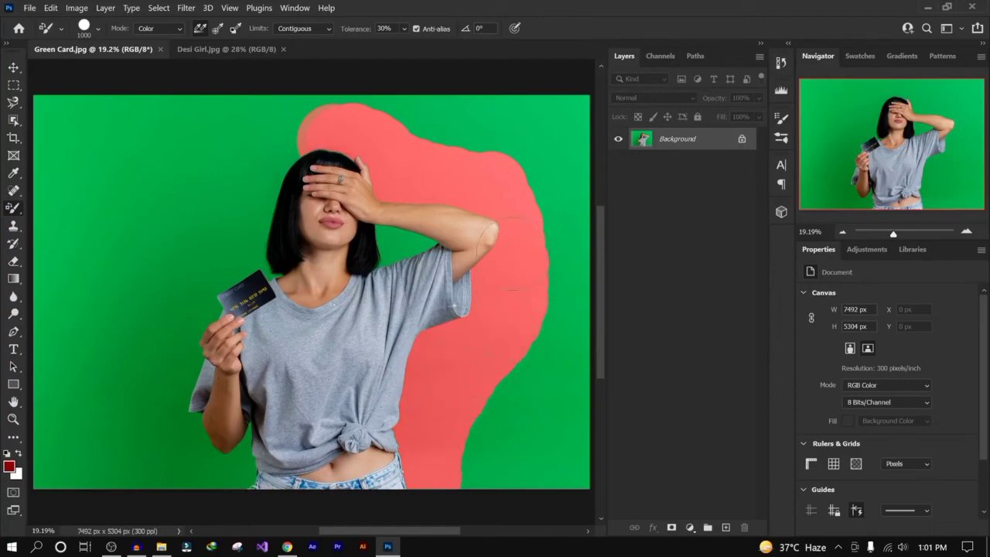
mouse_move(513, 253)
left_mouse_down()
mouse_move(514, 207)
mouse_move(483, 190)
left_mouse_up()
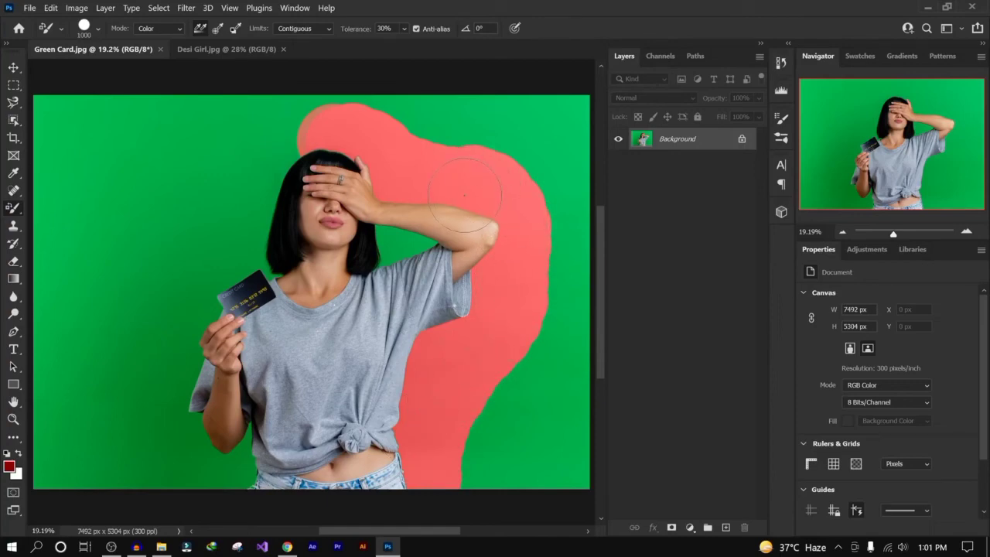
mouse_move(340, 136)
left_mouse_down()
mouse_move(288, 155)
mouse_move(264, 190)
left_mouse_up()
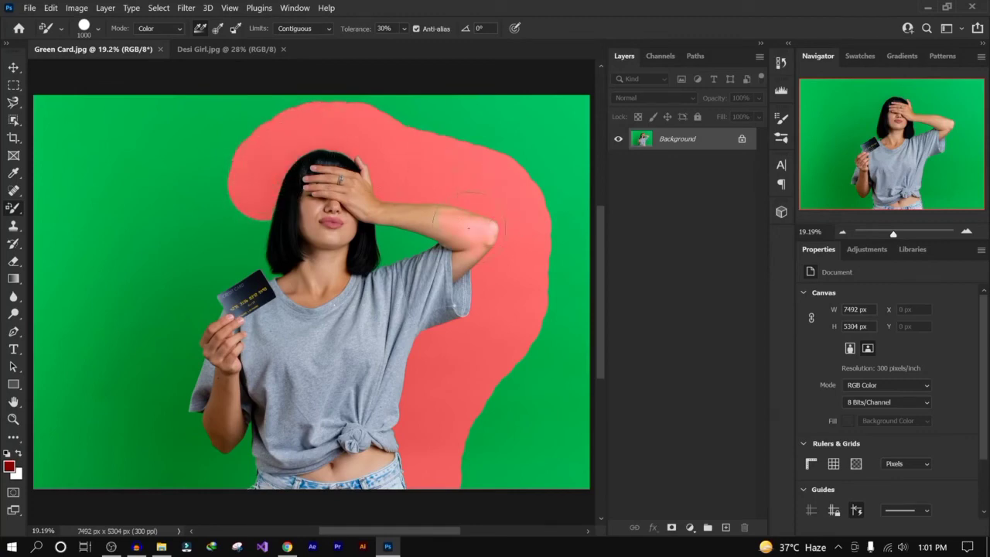
mouse_move(365, 242)
left_mouse_down()
mouse_move(364, 226)
mouse_move(320, 181)
mouse_move(336, 342)
mouse_move(363, 418)
left_mouse_up()
mouse_move(367, 353)
left_mouse_down()
mouse_move(390, 327)
mouse_move(409, 381)
mouse_move(433, 286)
left_mouse_up()
key("ctrl+z")
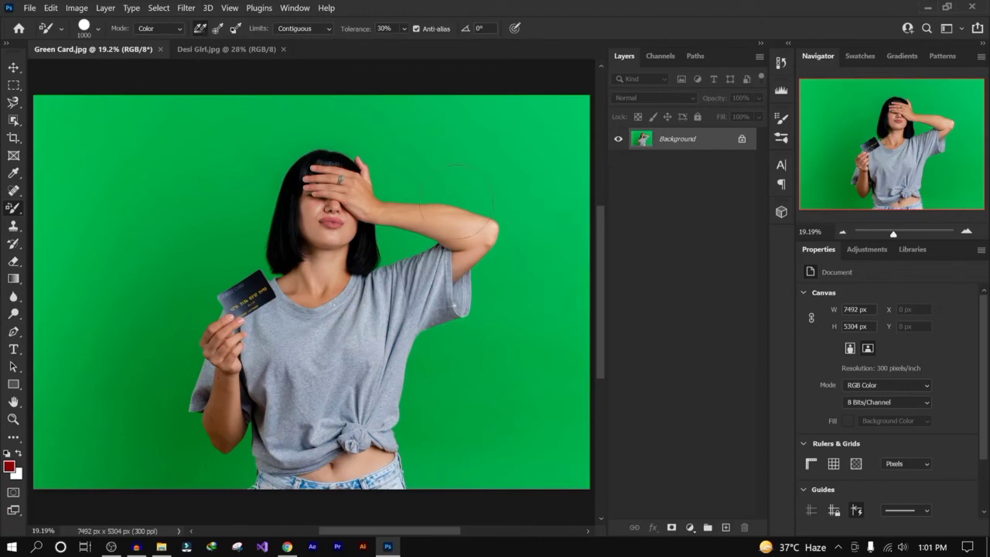
- Paint a stroke from above the arm down beside the shirt and undo it
left_click(488, 209)
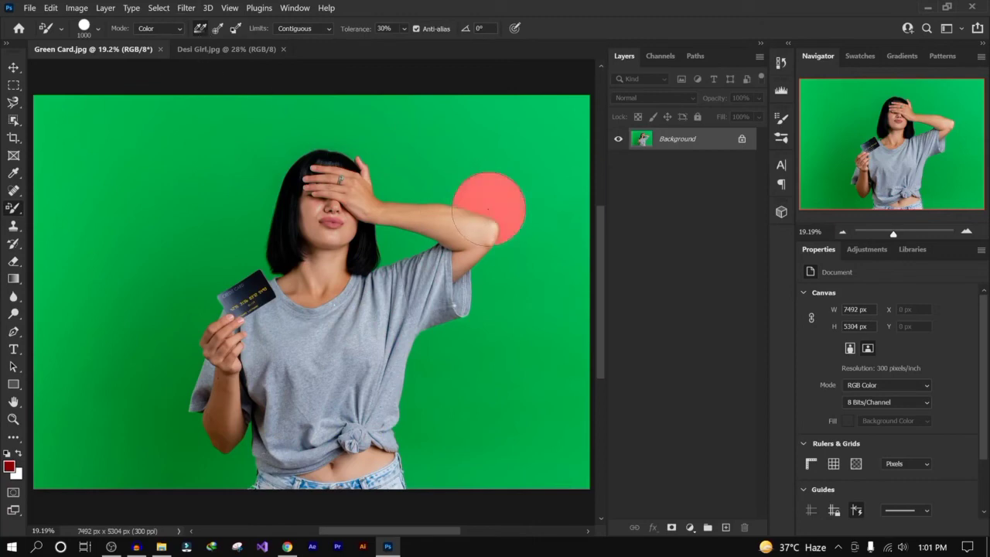
mouse_move(488, 208)
left_mouse_down()
mouse_move(495, 286)
mouse_move(476, 321)
mouse_move(436, 332)
mouse_move(444, 344)
mouse_move(412, 486)
mouse_move(453, 479)
mouse_move(457, 450)
mouse_move(511, 372)
mouse_move(523, 413)
mouse_move(488, 491)
mouse_move(561, 462)
mouse_move(569, 363)
mouse_move(556, 309)
mouse_move(524, 343)
mouse_move(543, 269)
mouse_move(472, 306)
mouse_move(425, 302)
left_mouse_up()
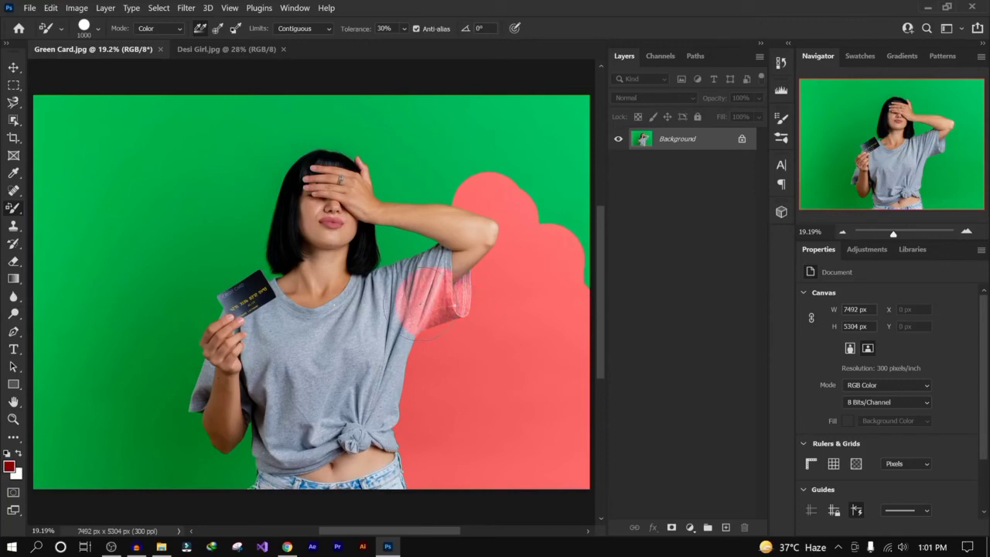
key("ctrl+z")
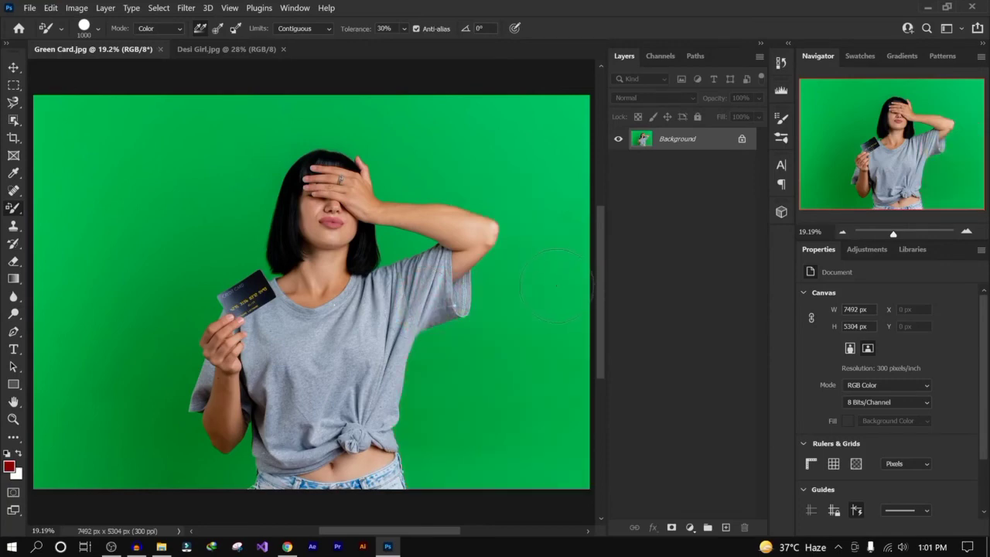
- Paint strokes along the woman's right side and across the top background, then undo them
left_click(397, 245)
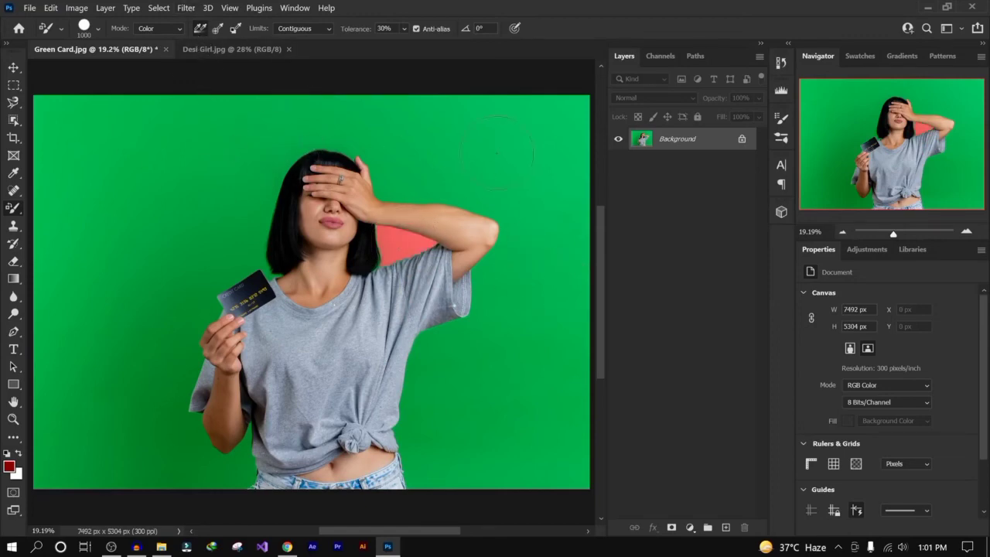
key("ctrl+z")
mouse_move(493, 177)
left_mouse_down()
mouse_move(443, 180)
mouse_move(530, 198)
mouse_move(531, 241)
mouse_move(499, 309)
mouse_move(449, 367)
mouse_move(439, 460)
left_mouse_up()
mouse_move(441, 425)
left_mouse_down()
mouse_move(507, 294)
mouse_move(479, 186)
mouse_move(437, 193)
left_mouse_up()
mouse_move(433, 155)
left_mouse_down()
mouse_move(332, 143)
mouse_move(271, 163)
mouse_move(236, 224)
mouse_move(232, 255)
mouse_move(193, 294)
mouse_move(176, 340)
mouse_move(168, 387)
mouse_move(189, 473)
mouse_move(230, 464)
mouse_move(158, 464)
mouse_move(116, 324)
mouse_move(185, 203)
mouse_move(243, 154)
left_mouse_up()
key("ctrl+z")
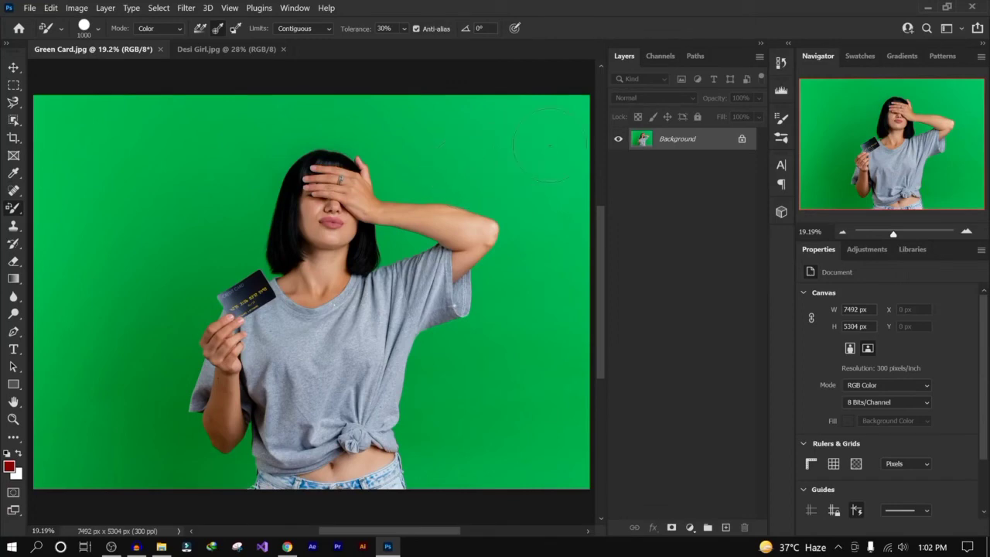
- Paint the green background red all around the woman with the Color Replacement Tool
left_click(545, 137)
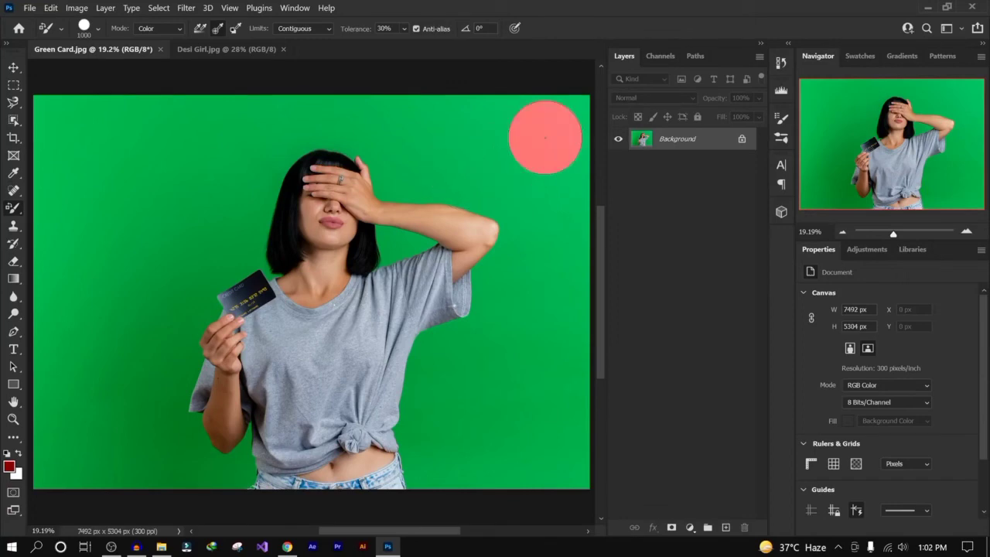
mouse_move(545, 137)
left_mouse_down()
mouse_move(425, 185)
mouse_move(392, 143)
mouse_move(304, 128)
mouse_move(264, 143)
mouse_move(226, 197)
mouse_move(218, 179)
mouse_move(286, 133)
mouse_move(365, 122)
mouse_move(516, 226)
mouse_move(520, 256)
mouse_move(474, 356)
mouse_move(431, 399)
mouse_move(433, 493)
mouse_move(474, 402)
mouse_move(466, 374)
mouse_move(508, 475)
mouse_move(553, 247)
left_mouse_up()
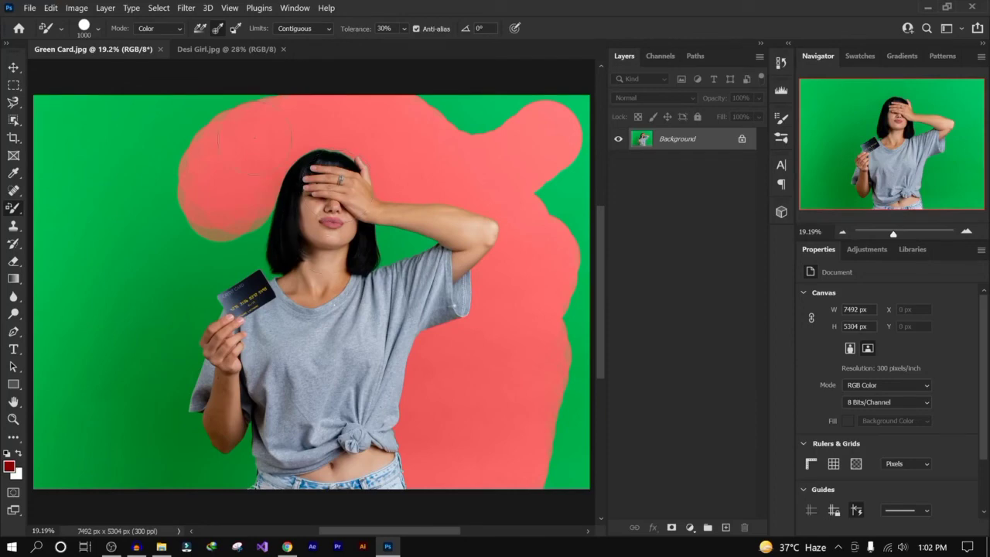
mouse_move(480, 127)
left_mouse_down()
mouse_move(553, 140)
mouse_move(545, 137)
left_mouse_up()
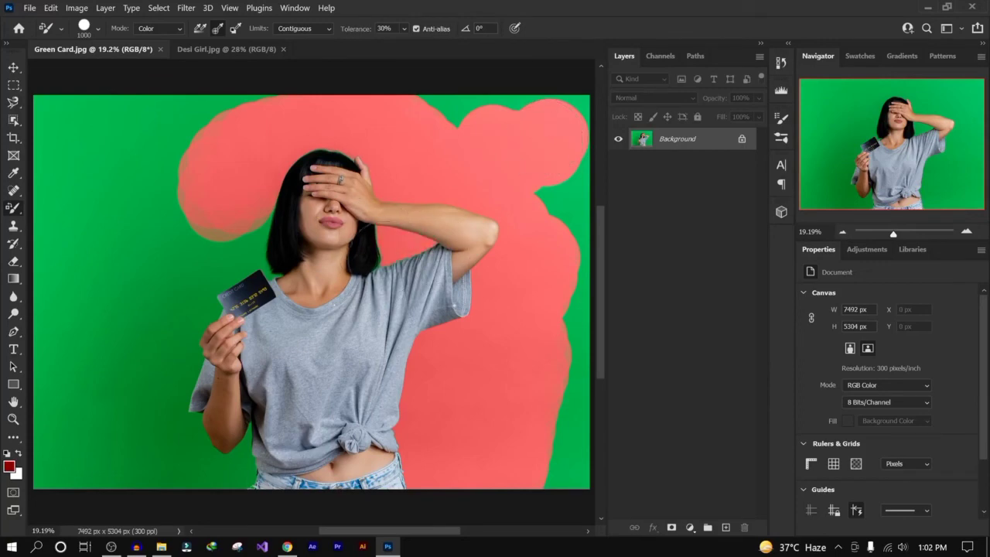
mouse_move(282, 223)
left_mouse_down()
mouse_move(255, 255)
mouse_move(321, 271)
mouse_move(205, 302)
mouse_move(159, 371)
mouse_move(85, 437)
mouse_move(139, 453)
mouse_move(193, 422)
mouse_move(124, 445)
mouse_move(209, 430)
left_mouse_up()
mouse_move(213, 469)
left_mouse_down()
mouse_move(232, 464)
mouse_move(194, 468)
mouse_move(73, 363)
mouse_move(207, 231)
left_mouse_up()
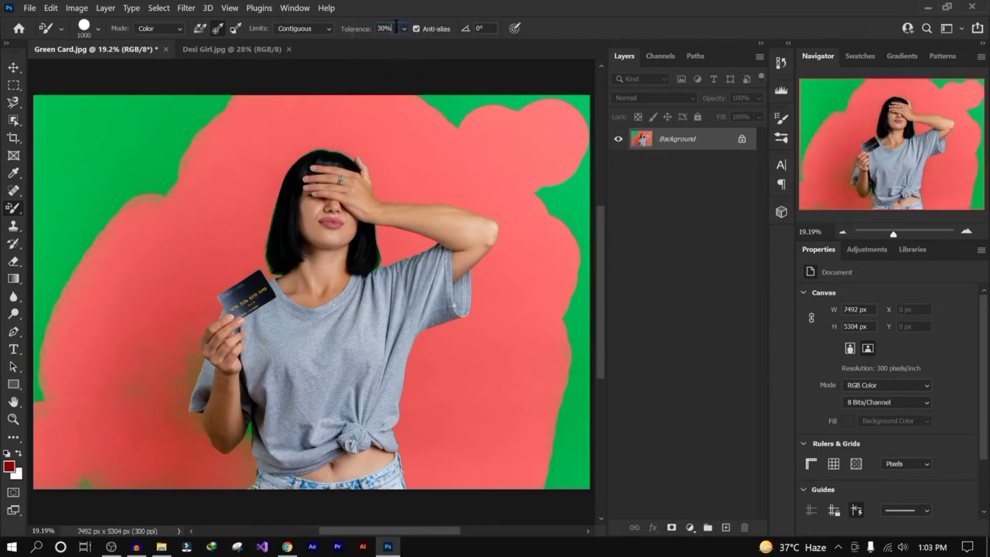
- Return to the Color Replacement Tool and revert the document to its saved state
left_click(13, 119)
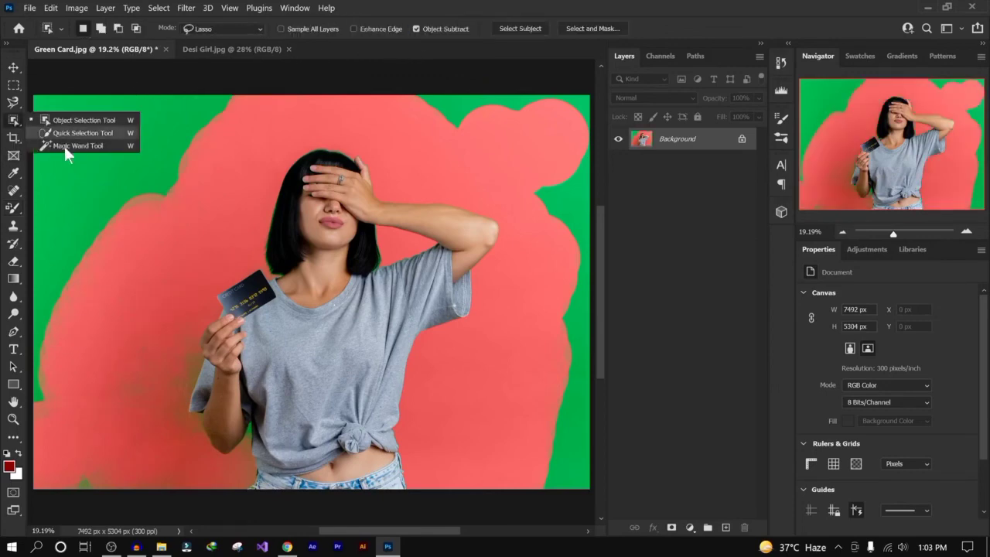
left_click(77, 146)
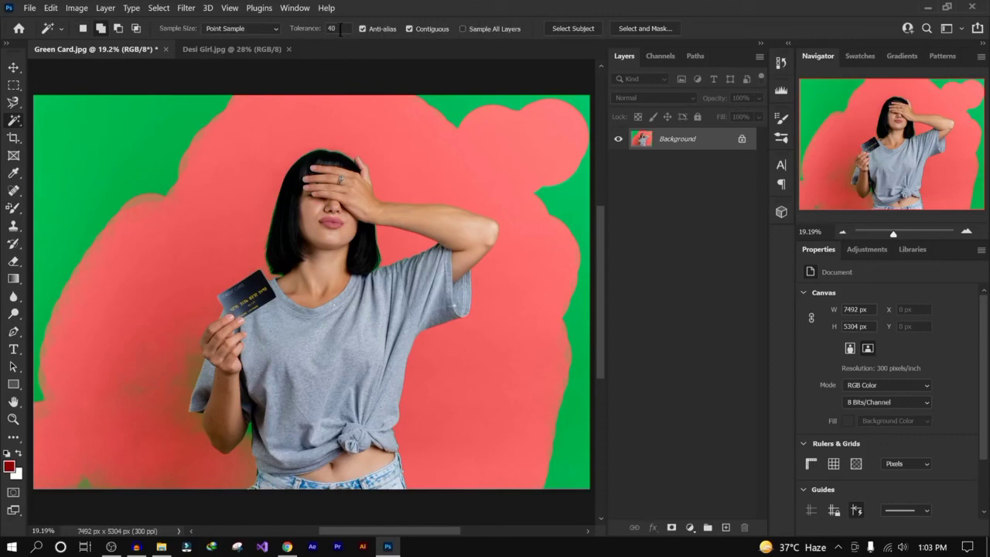
left_click(17, 211)
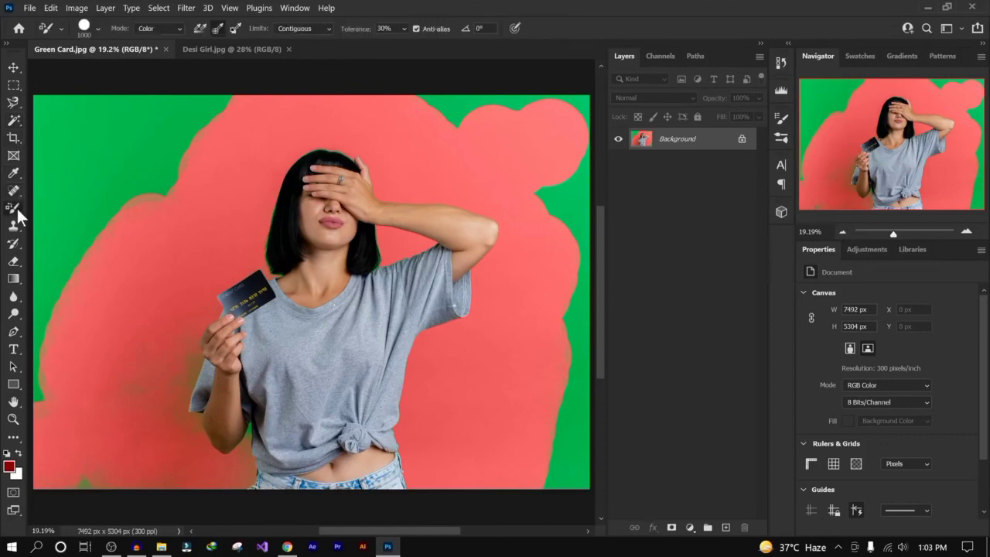
right_click(17, 213)
left_click(65, 234)
left_click(30, 8)
left_click(58, 194)
- Set the Color Replacement Tool's tolerance to 5%
left_click(341, 30)
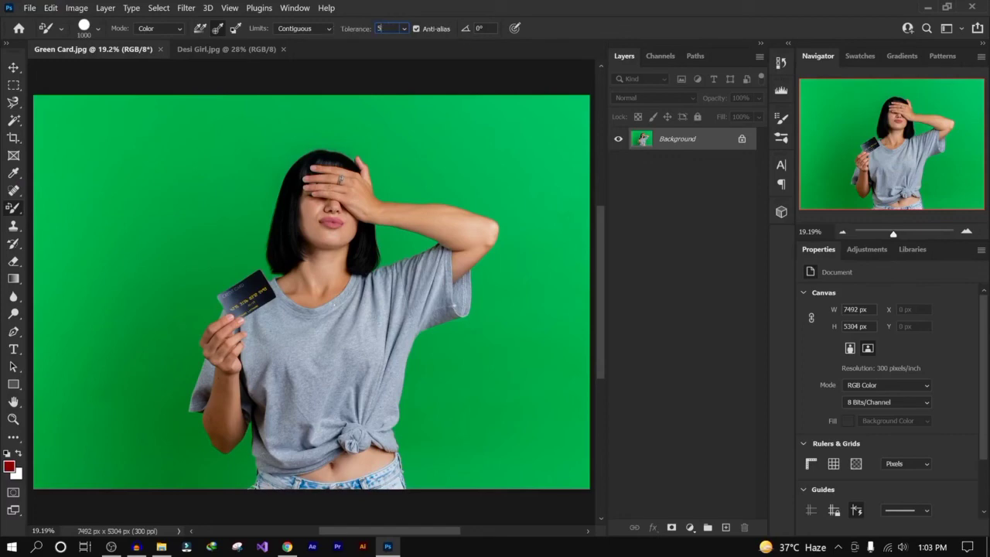
type("5")
key("Return")
- Paint the top-right background at low tolerance, then undo the strokes
left_click(545, 139)
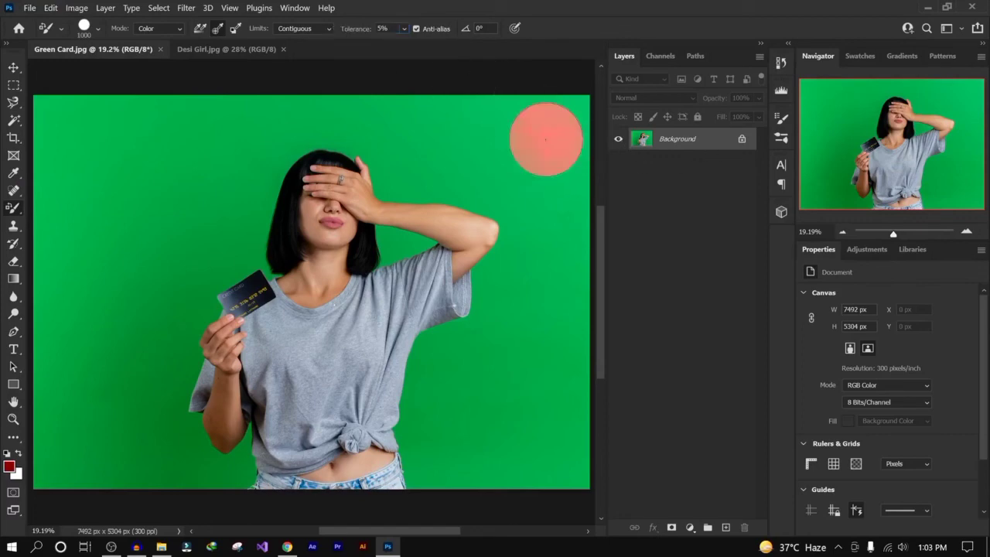
mouse_move(532, 157)
left_mouse_down()
mouse_move(434, 174)
mouse_move(507, 187)
mouse_move(463, 104)
mouse_move(584, 85)
mouse_move(549, 177)
mouse_move(560, 282)
mouse_move(561, 170)
mouse_move(548, 116)
left_mouse_up()
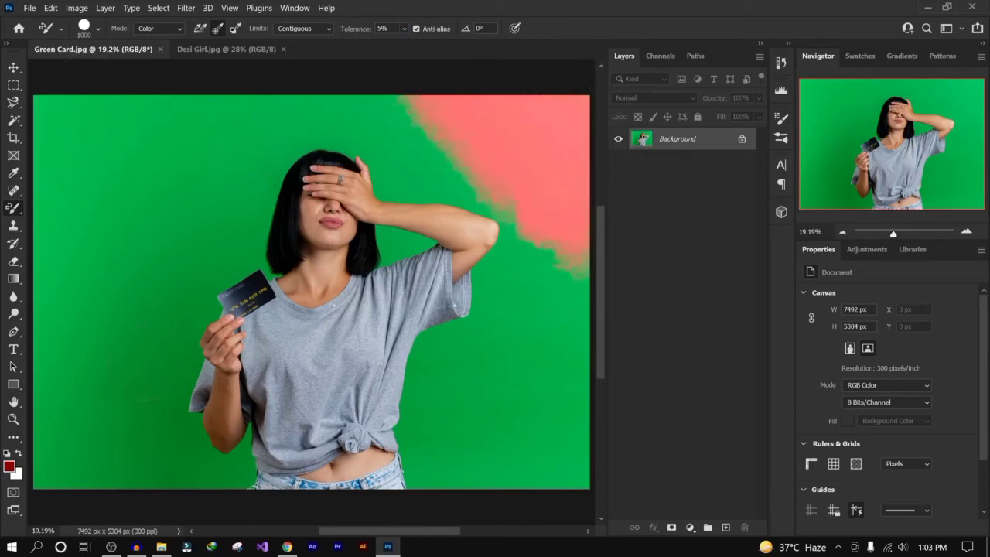
left_click_drag(578, 306, 444, 165)
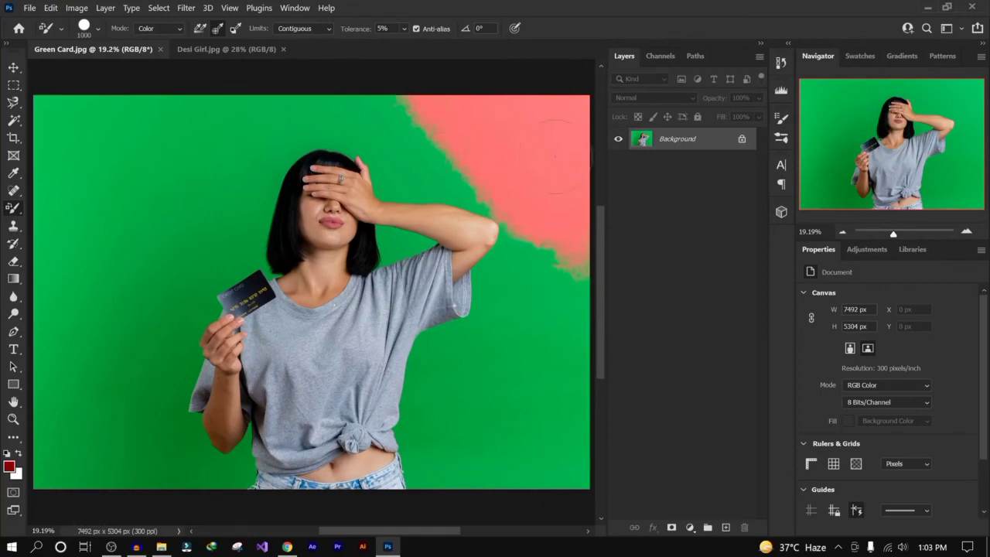
key("ctrl+z")
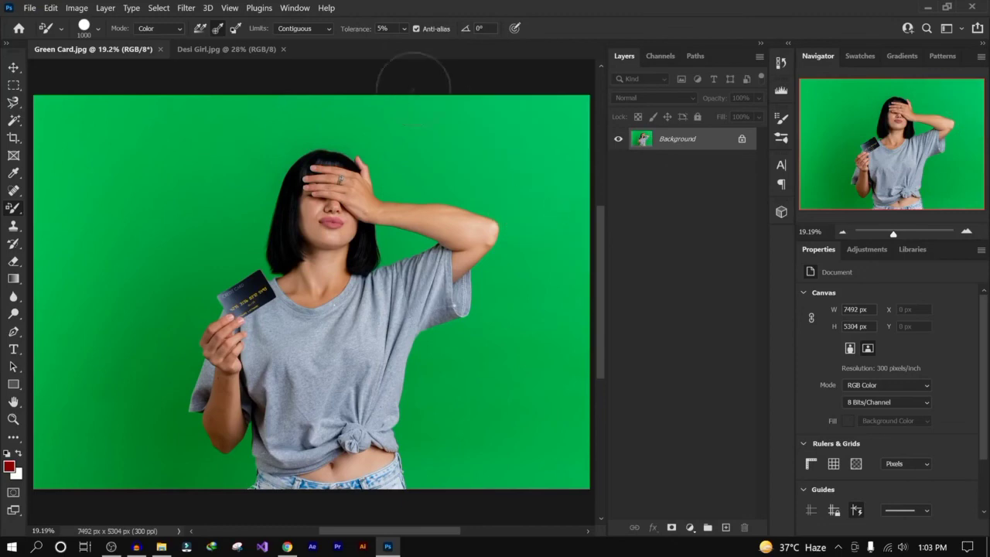
- Set the tolerance to 100% and paint across the woman's arm and head, then undo the strokes
left_click(348, 31)
type("100")
mouse_move(569, 135)
left_mouse_down()
mouse_move(526, 132)
mouse_move(386, 232)
left_mouse_up()
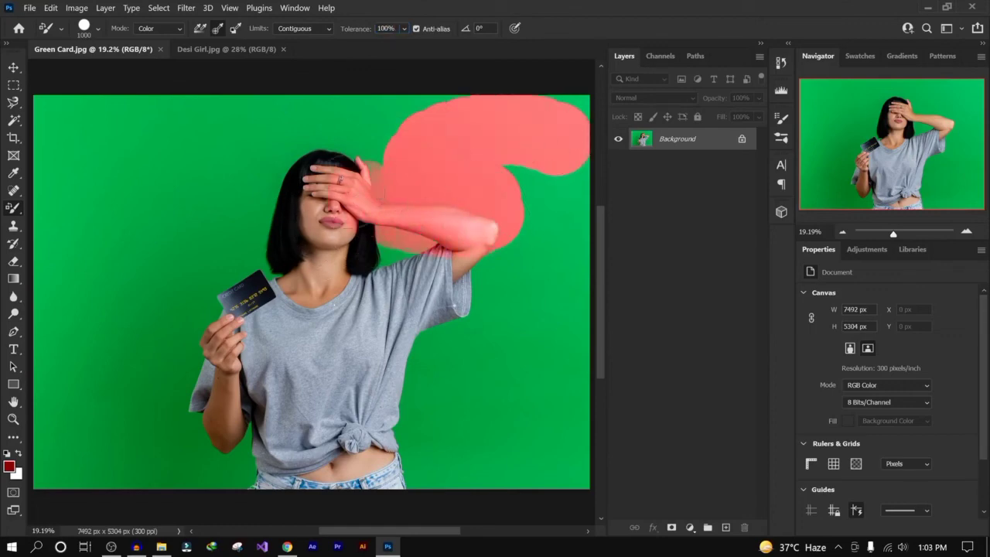
mouse_move(385, 195)
left_mouse_down()
mouse_move(394, 159)
mouse_move(375, 159)
mouse_move(383, 159)
mouse_move(353, 136)
left_mouse_up()
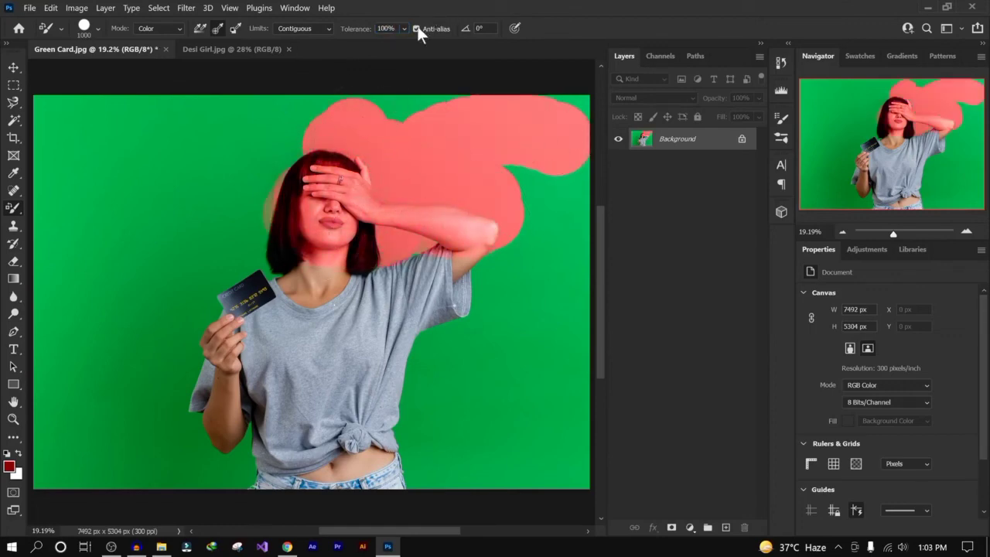
key("ctrl+z")
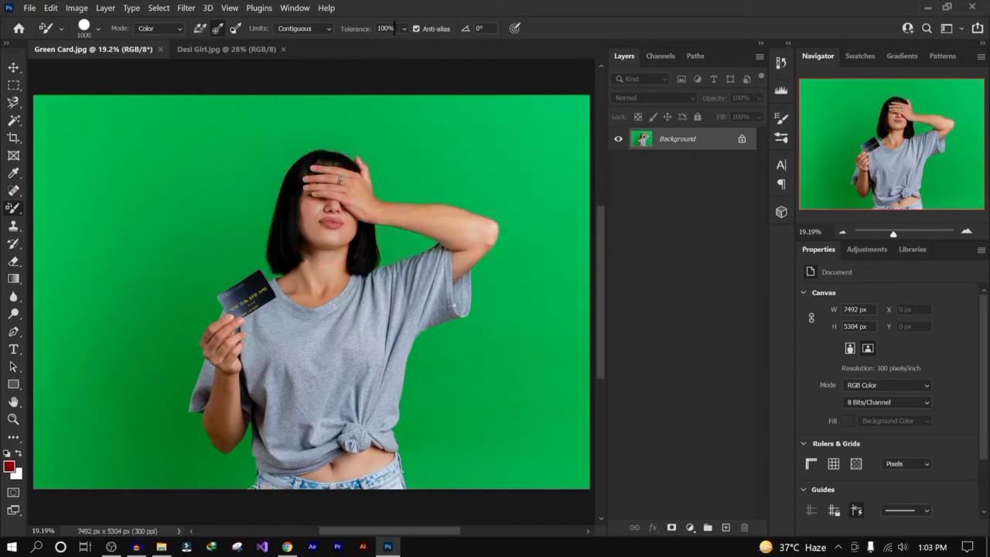
- Set the tolerance to 30% and paint across the green backdrop from the top right towards the left
left_click(394, 28)
type("30")
mouse_move(552, 132)
left_mouse_down()
mouse_move(420, 154)
mouse_move(499, 209)
mouse_move(472, 208)
mouse_move(460, 232)
mouse_move(398, 197)
mouse_move(366, 92)
mouse_move(292, 128)
mouse_move(340, 133)
mouse_move(276, 154)
mouse_move(403, 77)
mouse_move(410, 128)
mouse_move(185, 151)
mouse_move(216, 132)
mouse_move(197, 154)
mouse_move(286, 289)
left_mouse_up()
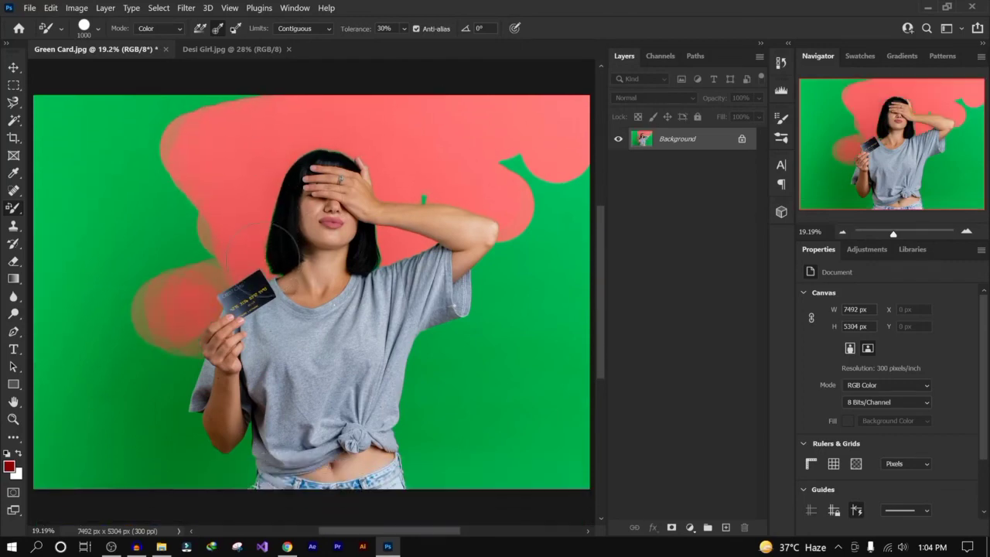
- Paint along the hair edge beside the neck at close zoom, then undo those strokes
scroll(267, 251, "up", 4)
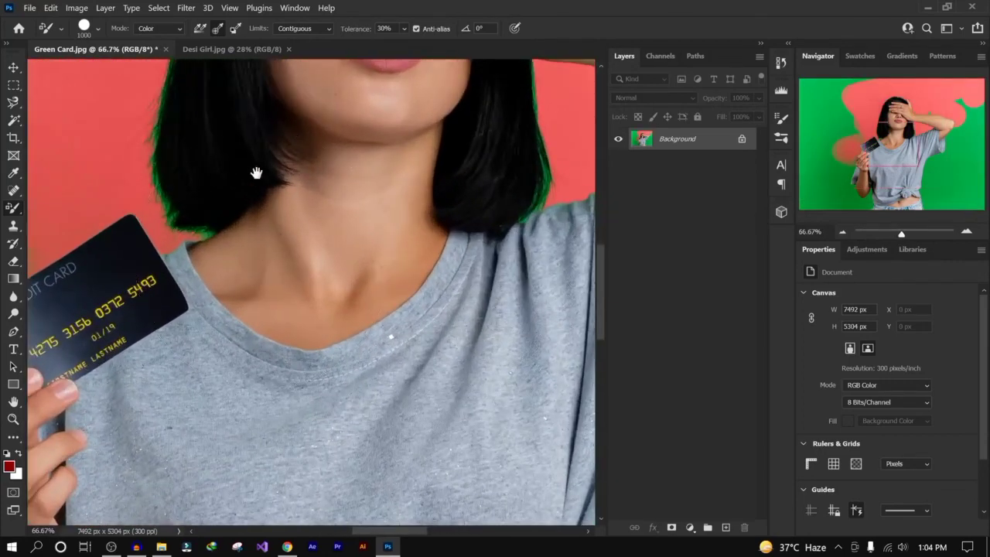
mouse_move(256, 171)
left_mouse_down()
mouse_move(302, 243)
mouse_move(353, 248)
left_mouse_up()
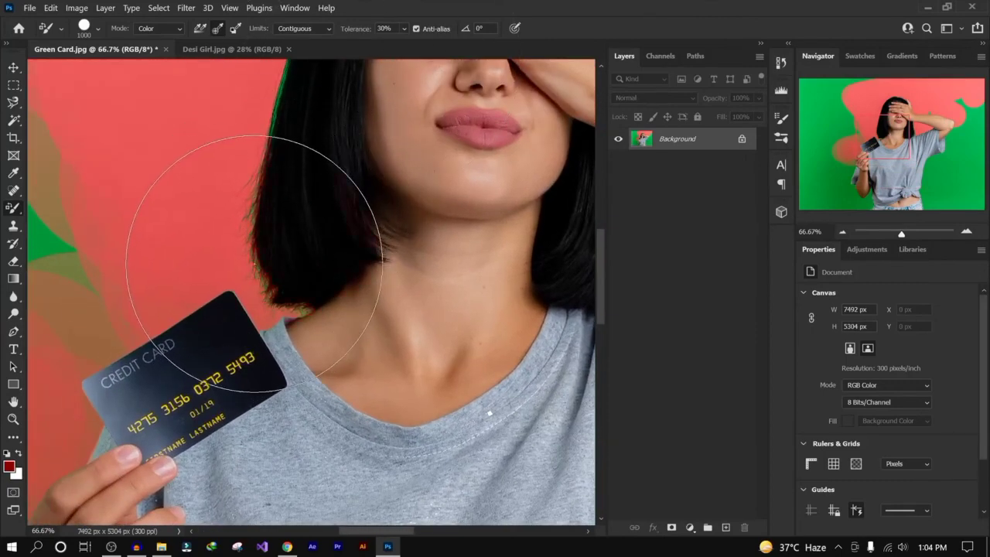
mouse_move(258, 255)
left_mouse_down()
mouse_move(270, 100)
mouse_move(272, 121)
left_mouse_up()
key("ctrl+z")
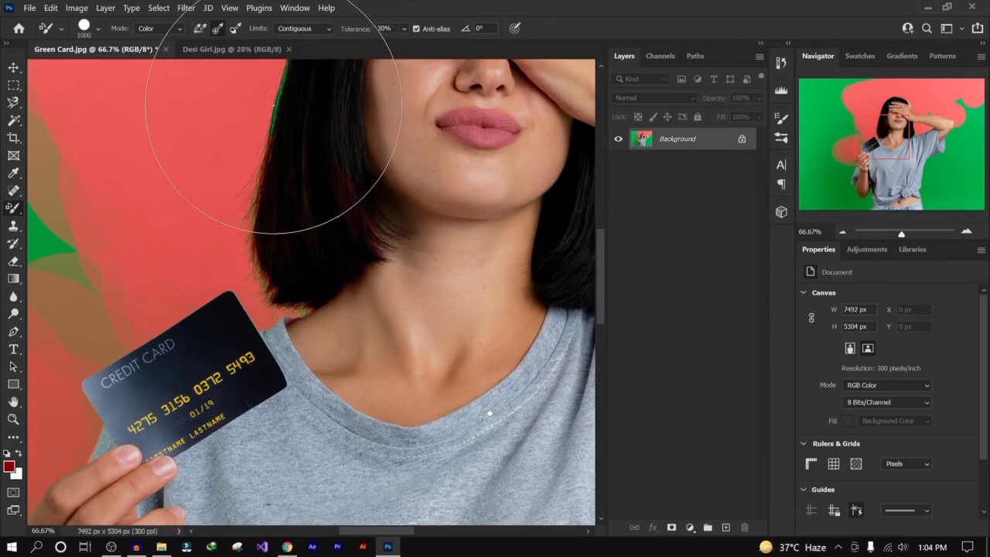
left_click_drag(276, 99, 272, 119)
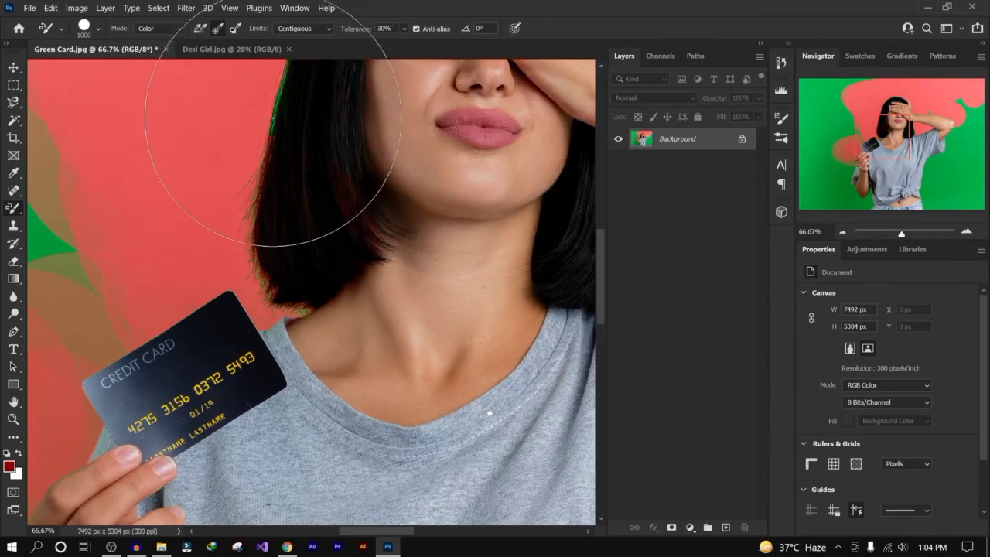
key("ctrl+z")
key("ctrl+z")
scroll(309, 174, "down", 2)
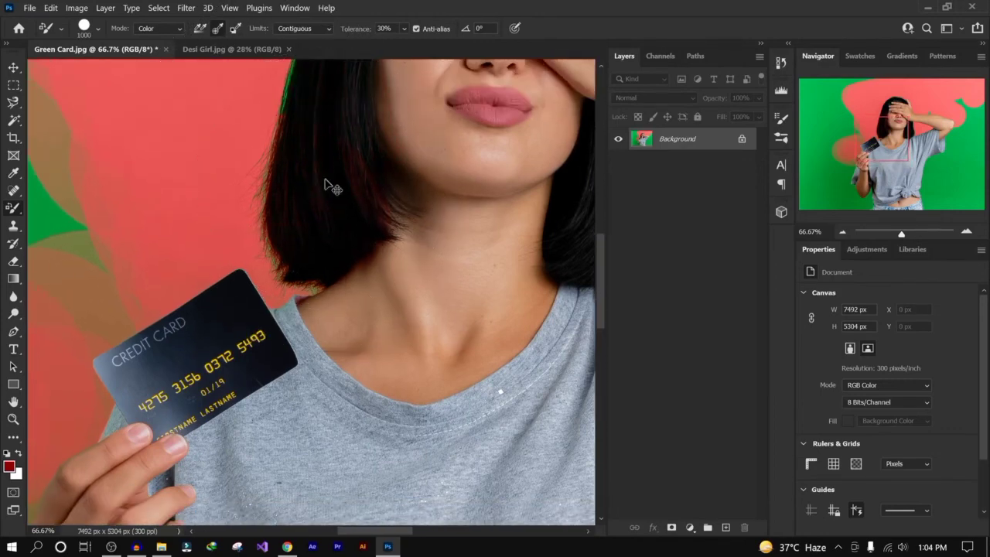
key("ctrl+0")
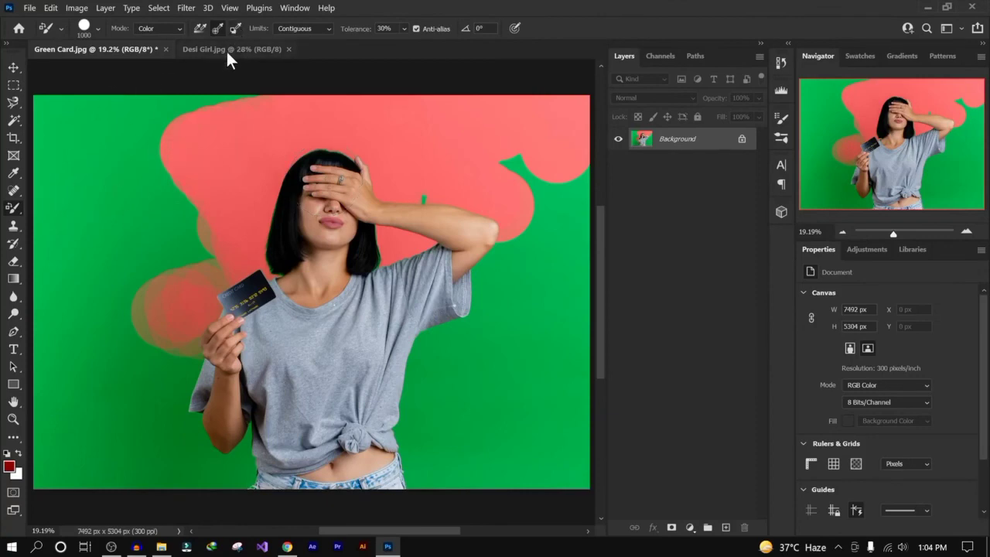
- Revert the Green Card document to its saved state
left_click(30, 8)
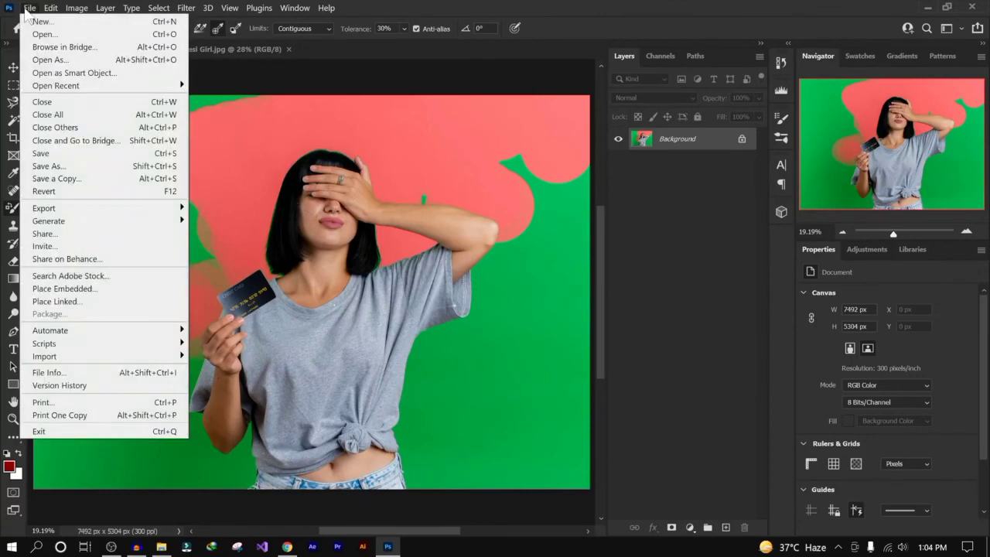
left_click(66, 193)
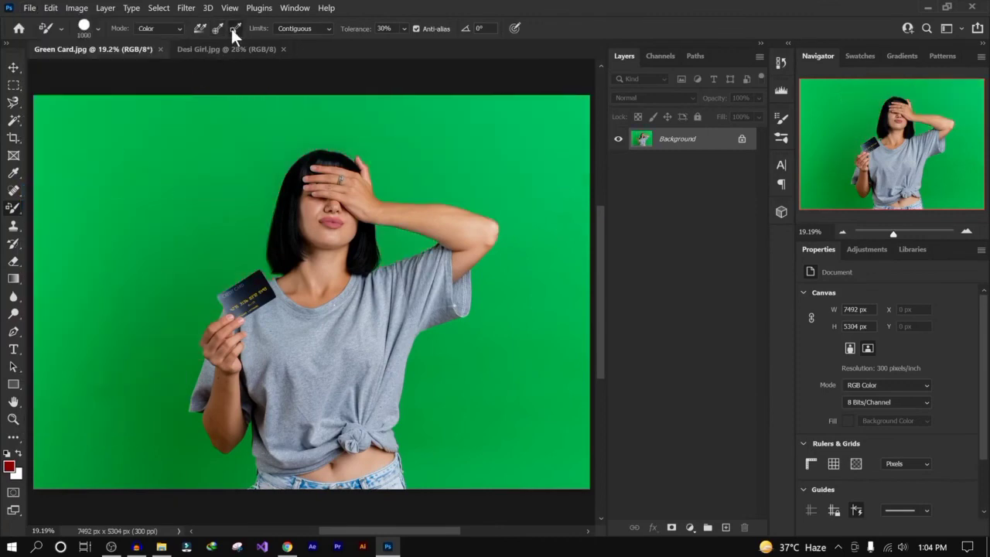
- Set the background colour to the green sampled from the backdrop
left_click(17, 474)
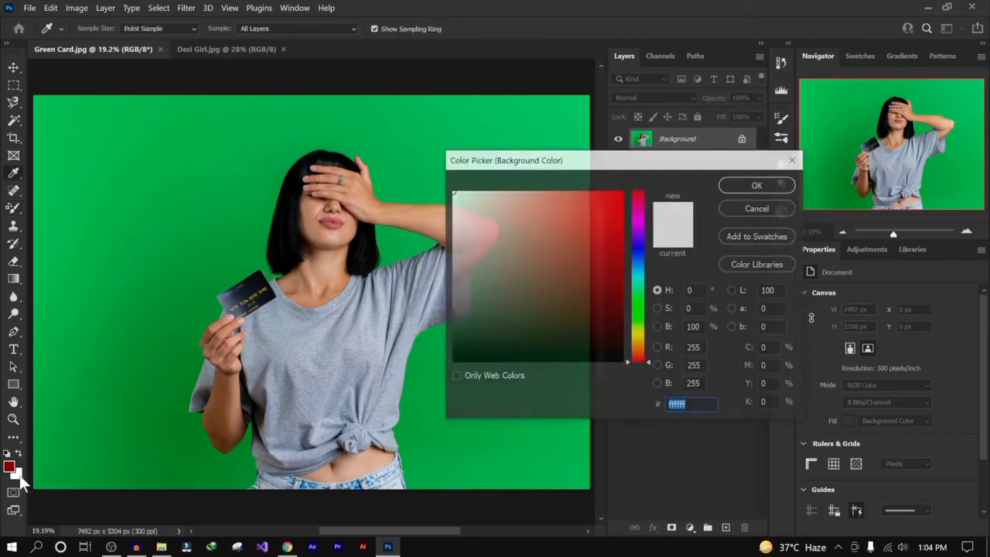
left_click(171, 374)
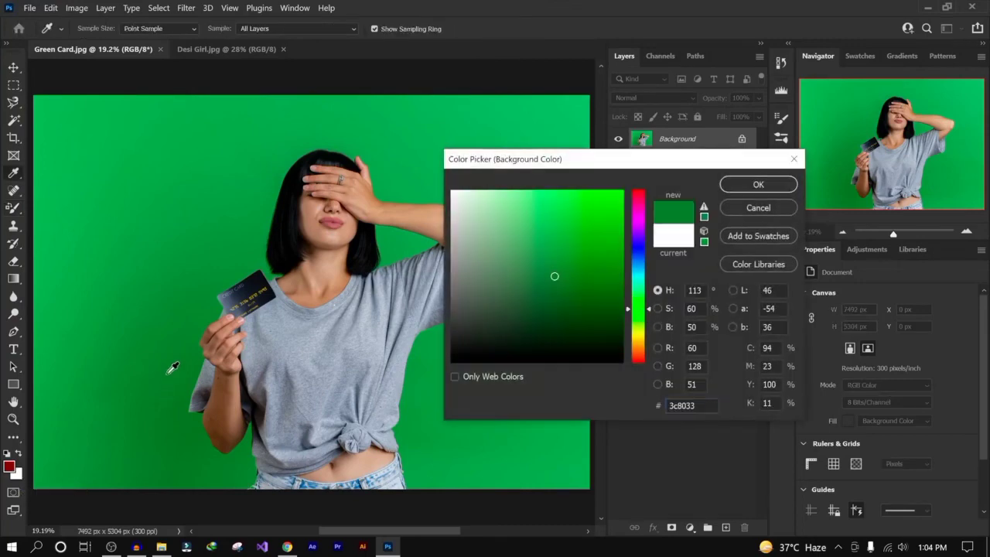
left_click(773, 186)
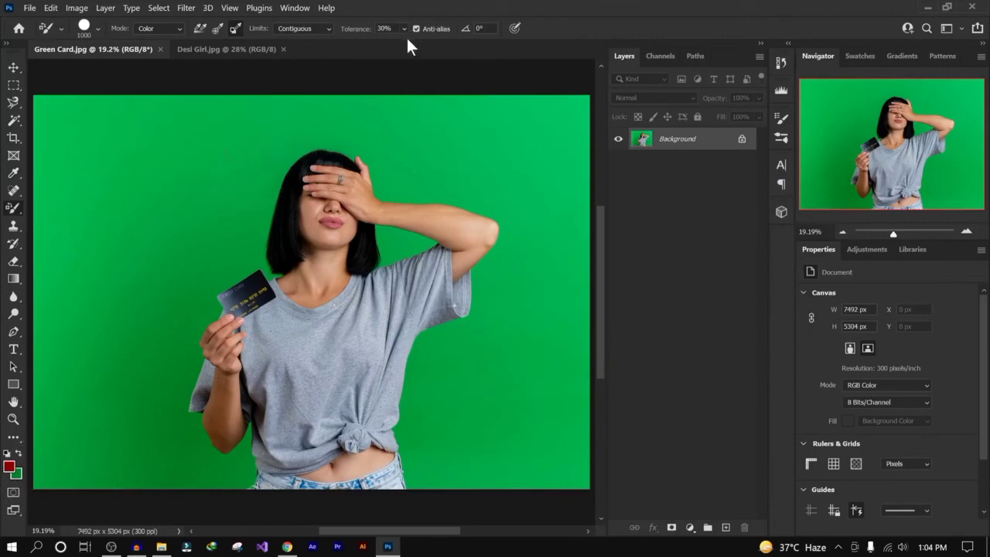
- Paint a broad diagonal stroke across the backdrop around the woman, and set sampling to Continuous
mouse_move(394, 138)
left_mouse_down()
mouse_move(510, 224)
mouse_move(534, 155)
mouse_move(395, 127)
mouse_move(297, 143)
mouse_move(232, 232)
mouse_move(151, 398)
mouse_move(224, 464)
mouse_move(209, 499)
mouse_move(116, 464)
mouse_move(97, 386)
mouse_move(232, 154)
mouse_move(78, 449)
mouse_move(170, 201)
left_mouse_up()
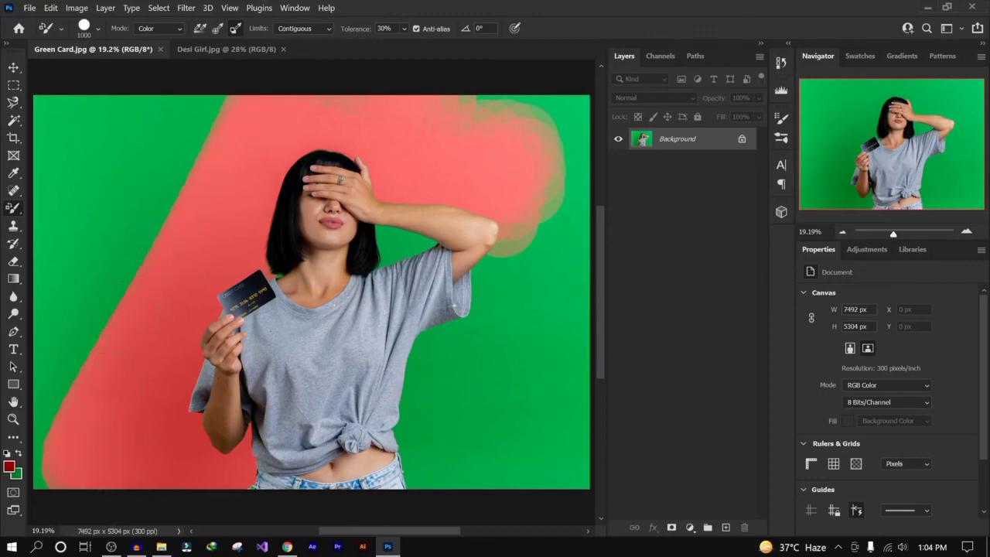
left_click_drag(212, 115, 199, 112)
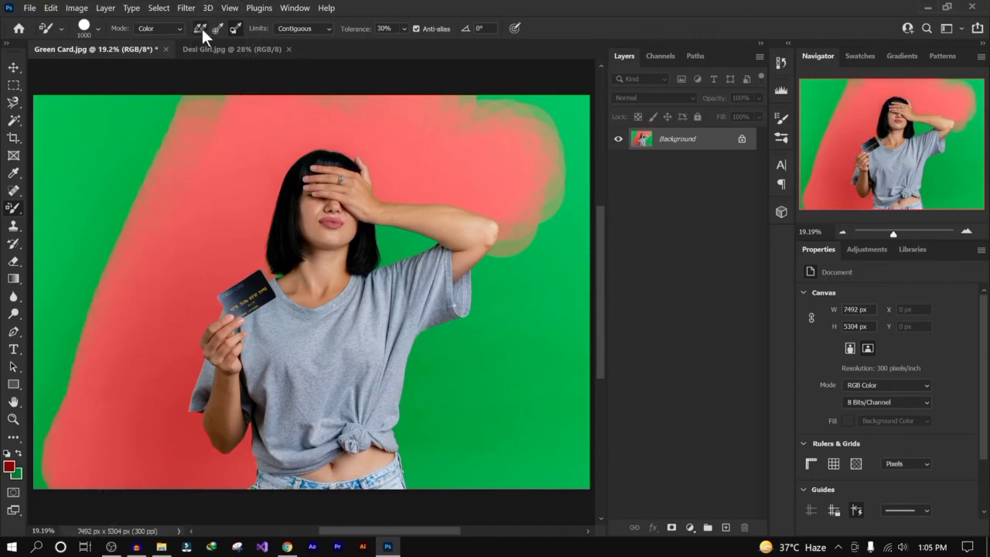
left_click(201, 26)
- In the Desi Girl image, shrink the brush and set a brighter red as the foreground colour
left_click(242, 48)
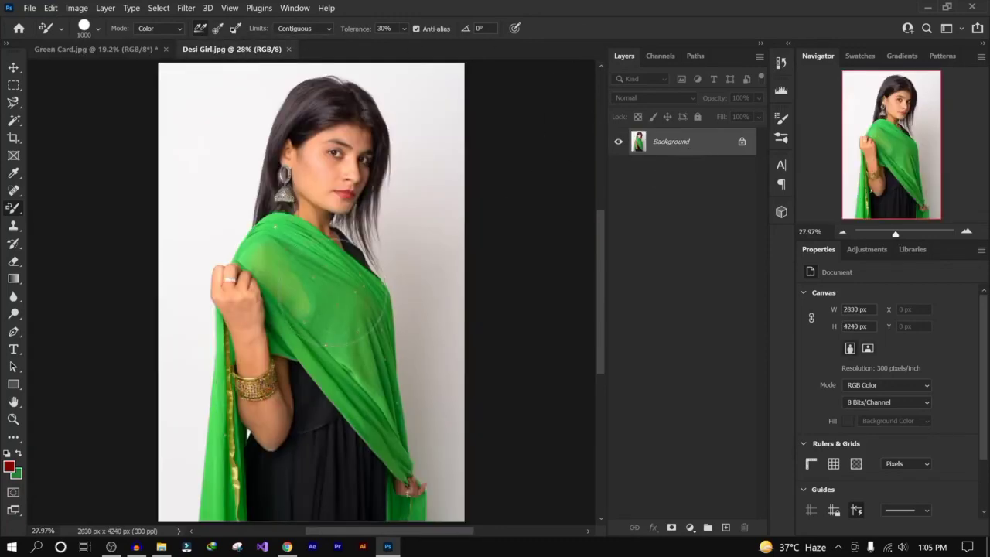
key("bracketleft")
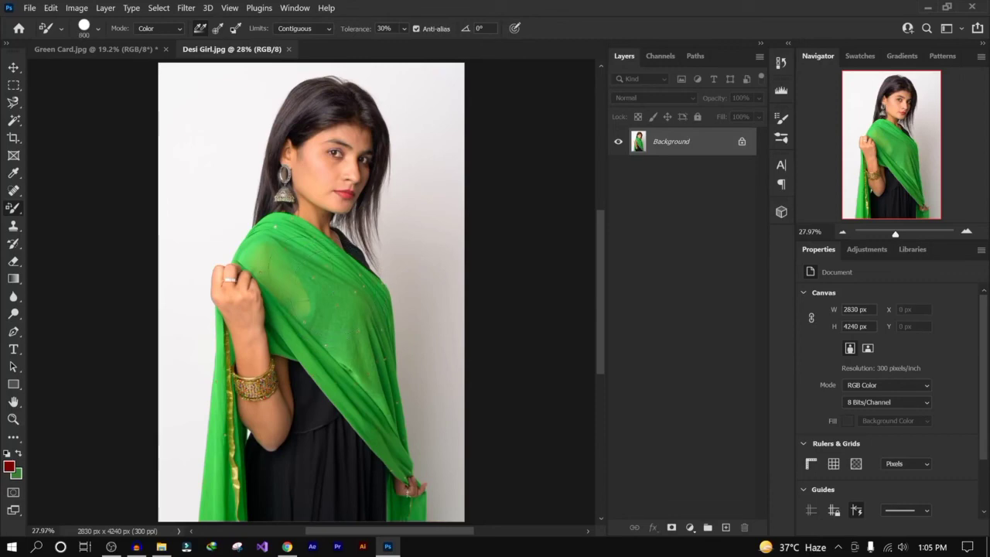
left_click(9, 467)
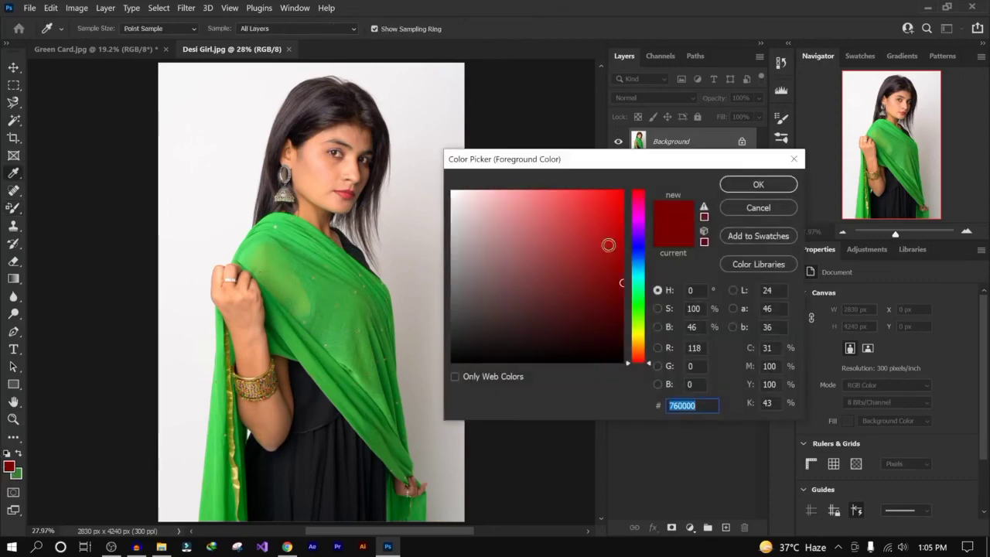
left_click_drag(608, 261, 634, 241)
left_click(750, 187)
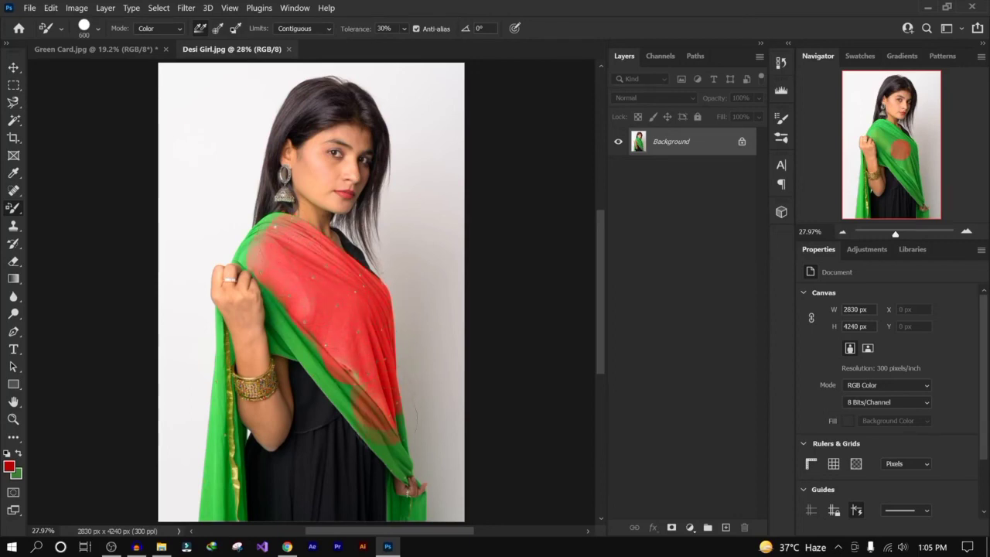
- Paint over the green dupatta to turn it red
mouse_move(414, 452)
left_mouse_down()
mouse_move(371, 460)
mouse_move(317, 399)
left_mouse_up()
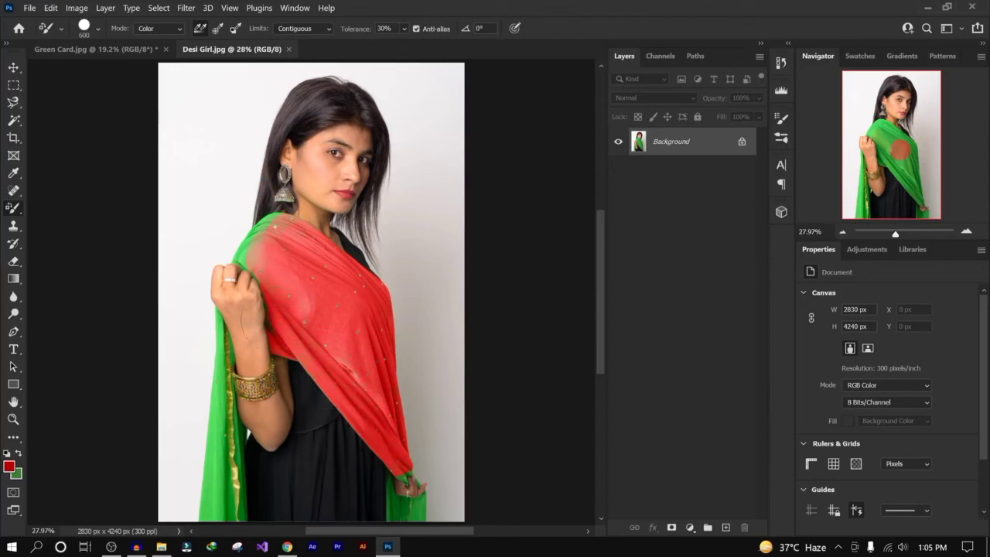
left_click_drag(241, 245, 252, 212)
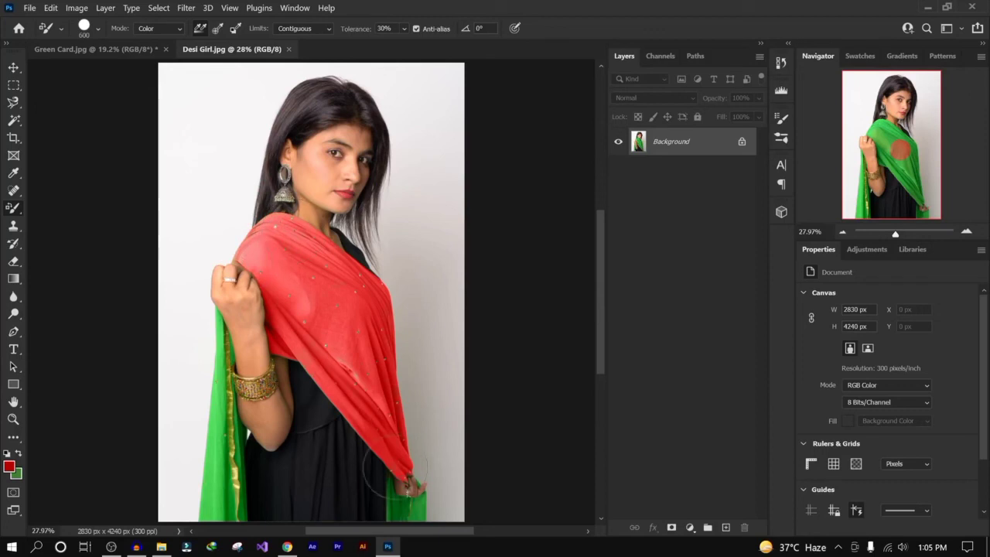
mouse_move(383, 476)
left_mouse_down()
mouse_move(393, 505)
mouse_move(407, 490)
mouse_move(402, 510)
mouse_move(394, 490)
mouse_move(410, 486)
left_mouse_up()
mouse_move(192, 443)
left_mouse_down()
mouse_move(188, 475)
mouse_move(211, 418)
mouse_move(206, 365)
mouse_move(220, 332)
mouse_move(199, 410)
mouse_move(193, 488)
mouse_move(198, 495)
mouse_move(219, 441)
mouse_move(248, 472)
mouse_move(227, 360)
mouse_move(216, 372)
mouse_move(231, 507)
mouse_move(252, 517)
mouse_move(249, 528)
left_mouse_up()
- Switch back to the Green Card image
left_click(320, 29)
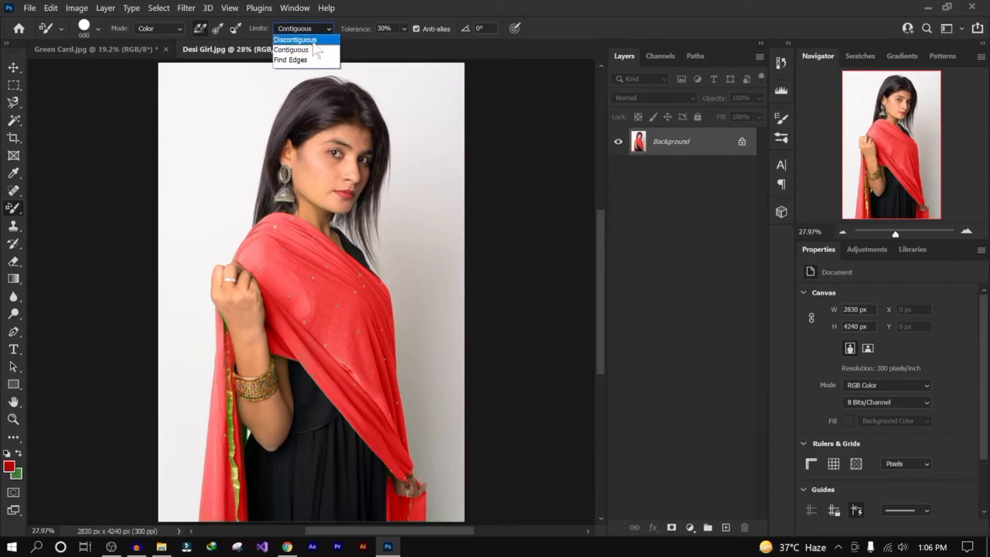
left_click(9, 212)
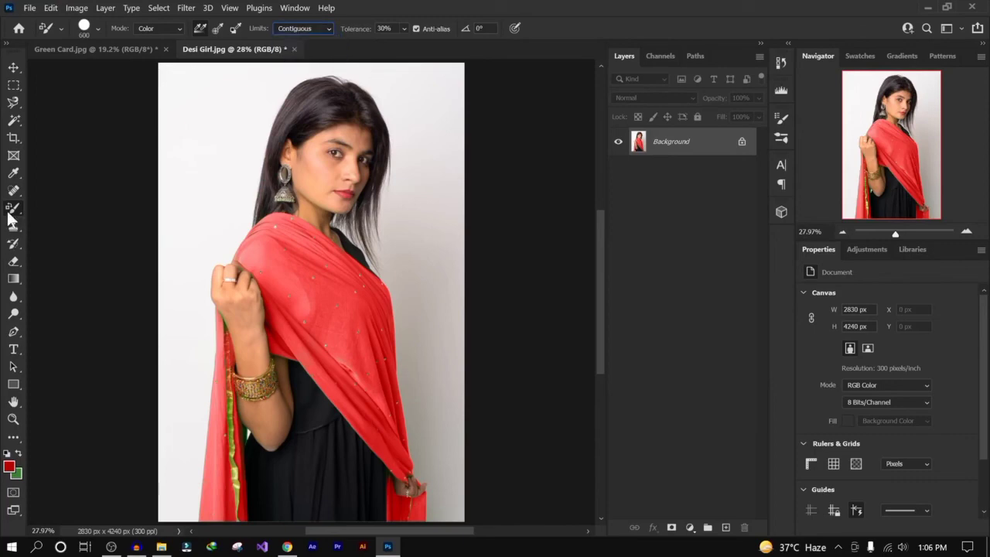
right_click(14, 210)
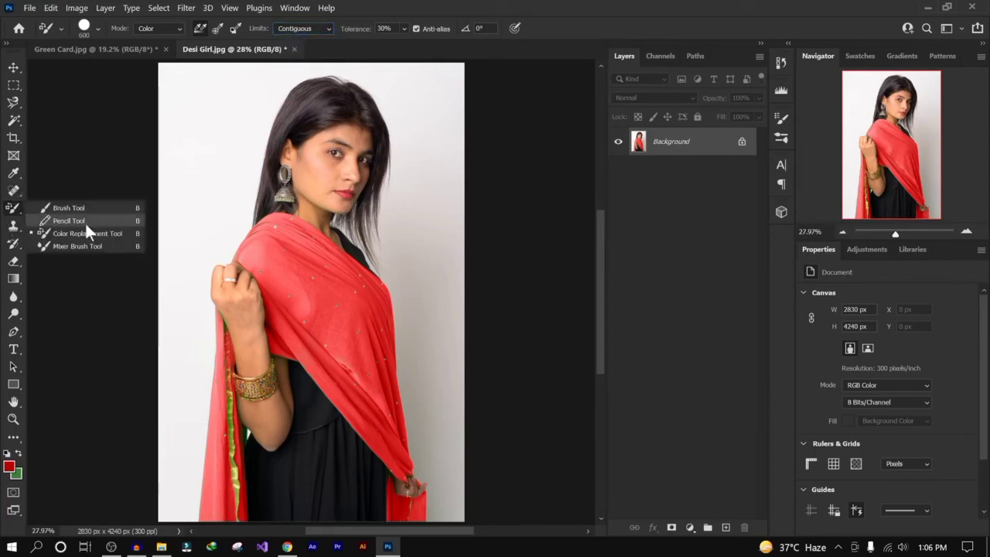
left_click(116, 53)
left_click(29, 8)
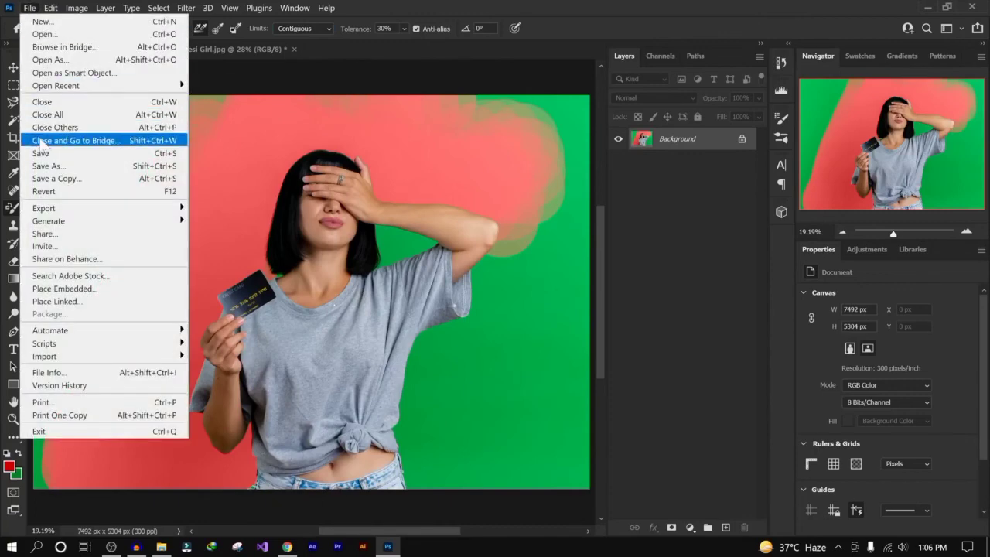
key("Escape")
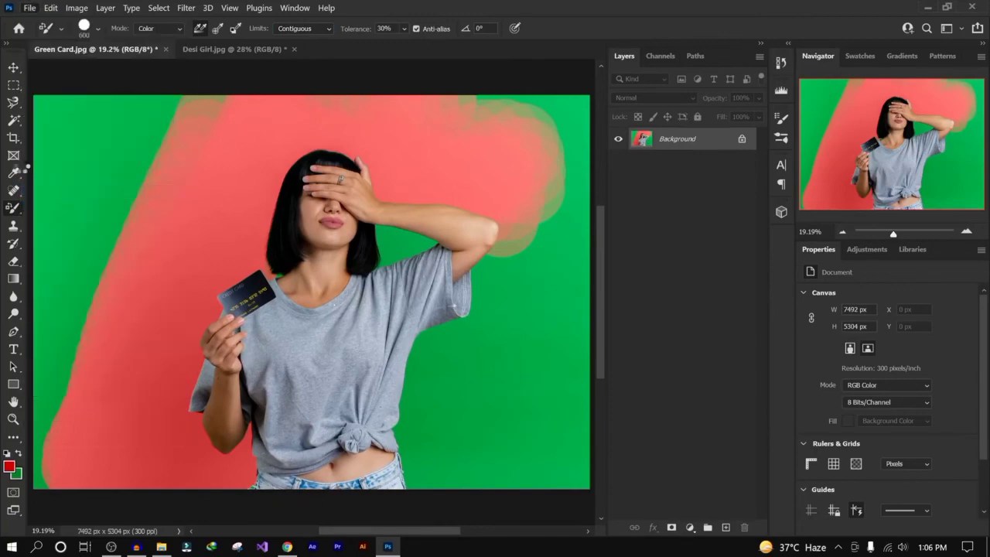
left_click(14, 120)
right_click(14, 120)
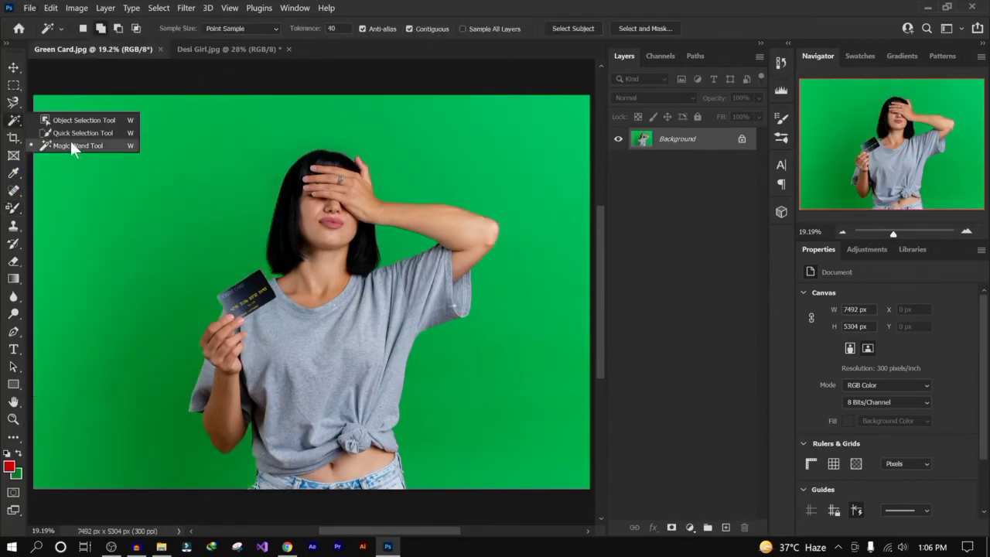
left_click(83, 145)
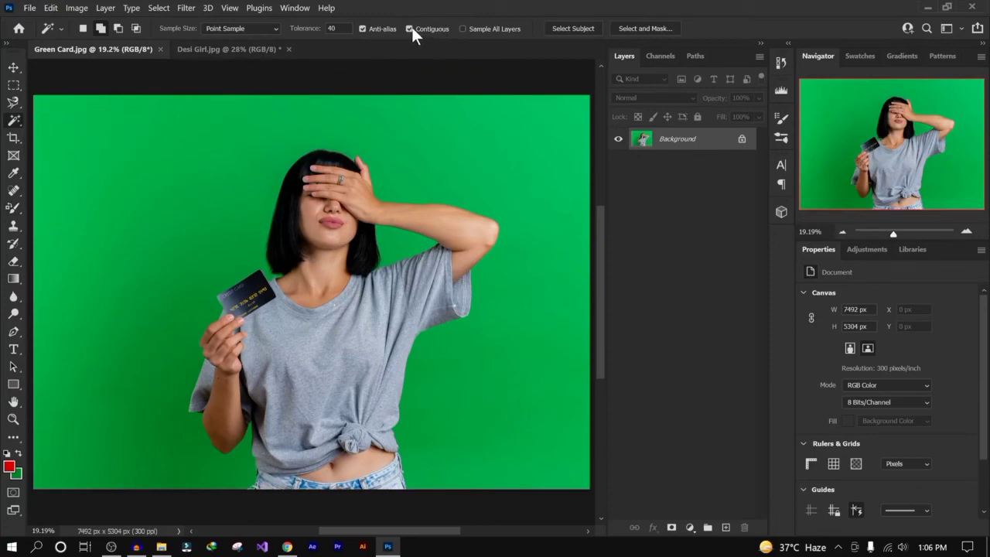
- Reselect the Color Replacement Tool and paint the top-right backdrop behind the raised arm with Contiguous limits
left_click(17, 244)
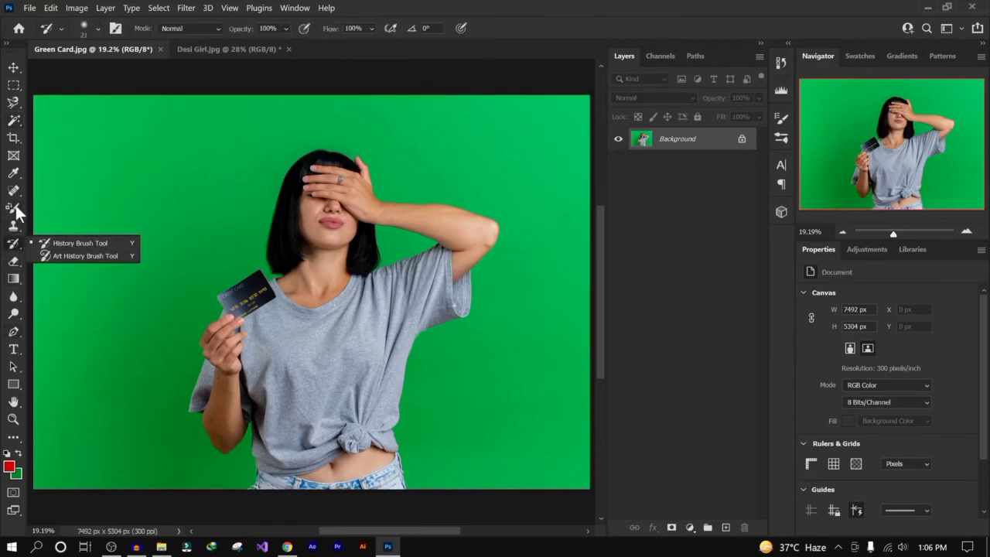
left_click_drag(13, 207, 78, 232)
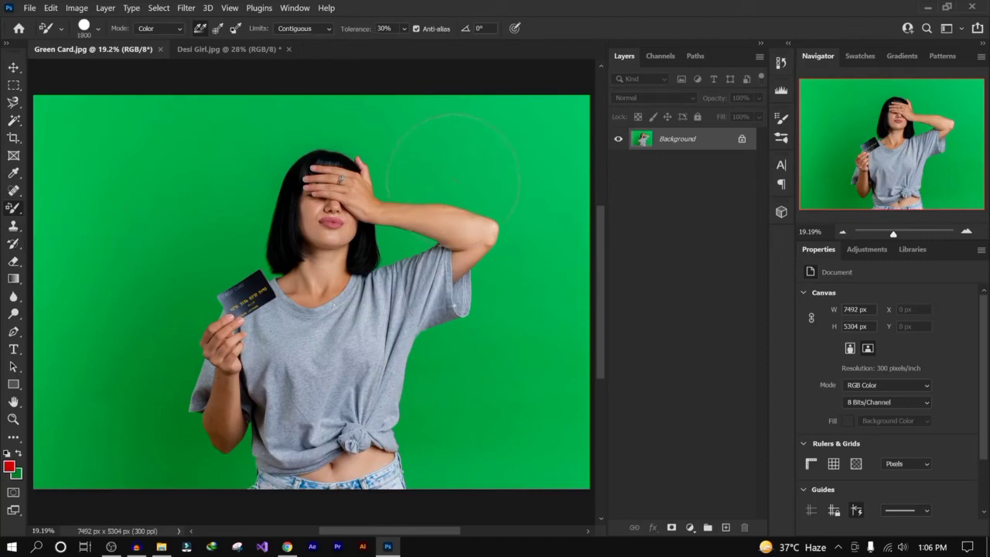
left_click_drag(462, 183, 413, 195)
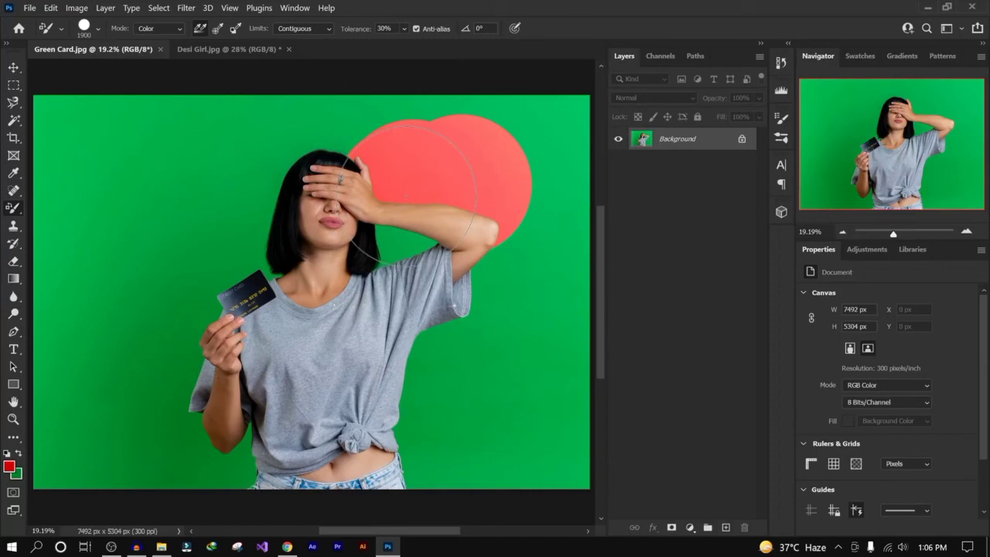
left_click_drag(406, 195, 404, 188)
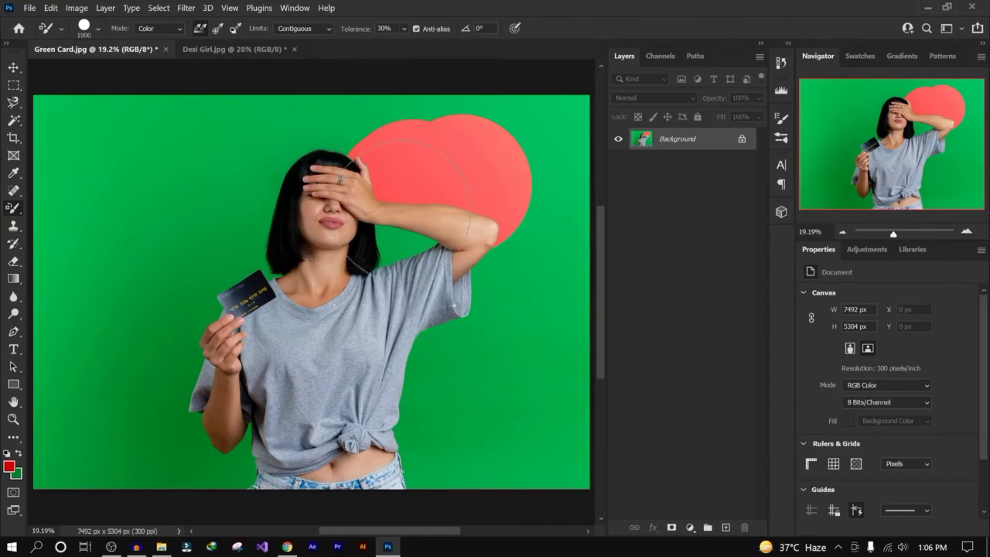
- Set Limits to Discontiguous, paint the backdrop behind the raised arm, then undo the strokes
left_click(306, 28)
left_click(310, 38)
mouse_move(502, 299)
left_mouse_down()
mouse_move(506, 248)
mouse_move(487, 220)
left_mouse_up()
key("ctrl+z")
key("ctrl+z")
mouse_move(514, 202)
left_mouse_down()
mouse_move(453, 177)
mouse_move(410, 197)
mouse_move(402, 187)
left_mouse_up()
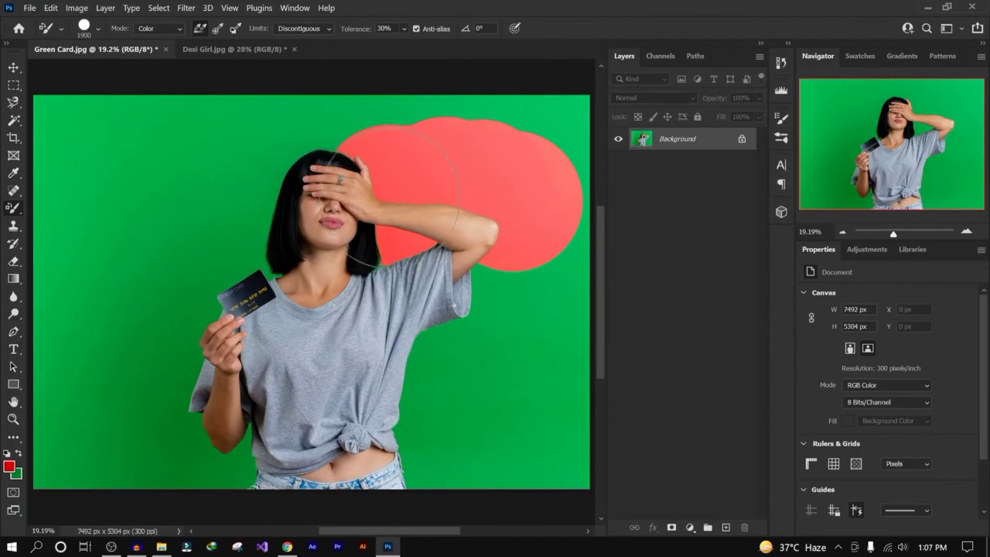
key("ctrl+z")
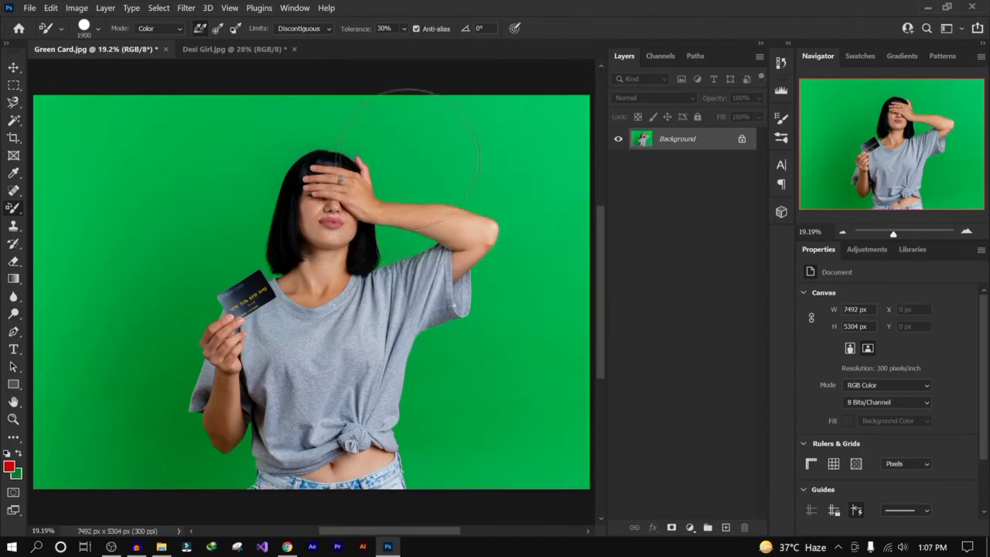
- Switch to the Mixer Brush Tool, clean the brush, and blend a short stroke over the neck skin
right_click(14, 207)
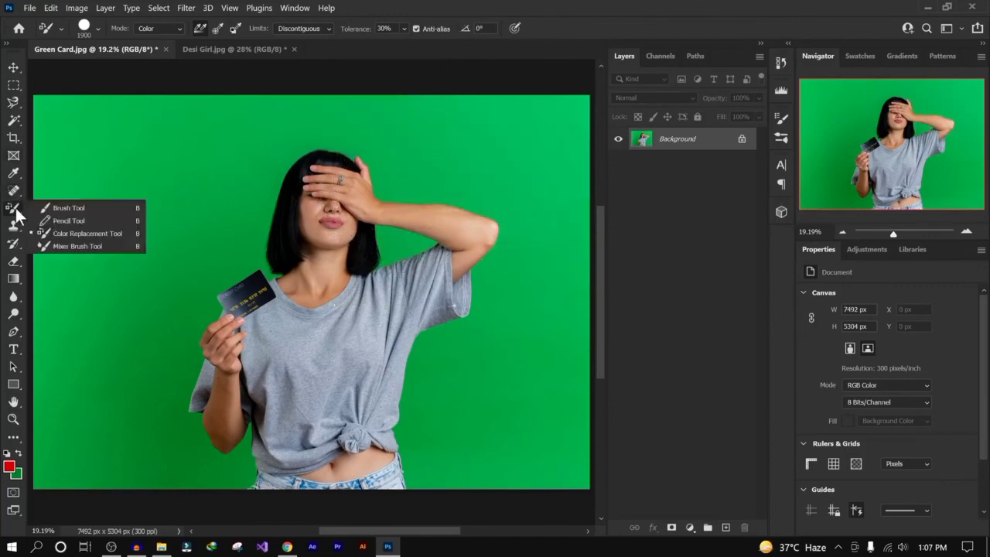
left_click(121, 242)
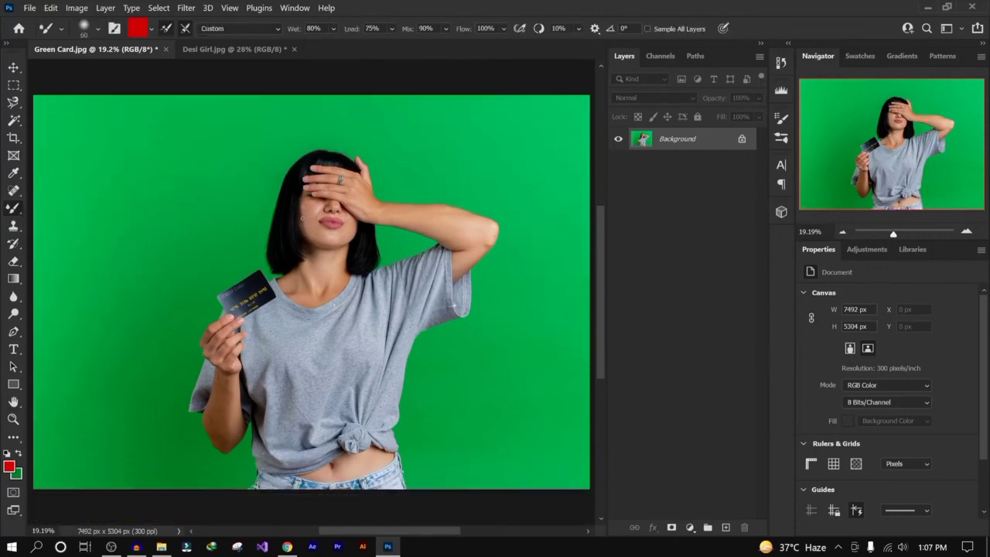
scroll(295, 217, "up", 5)
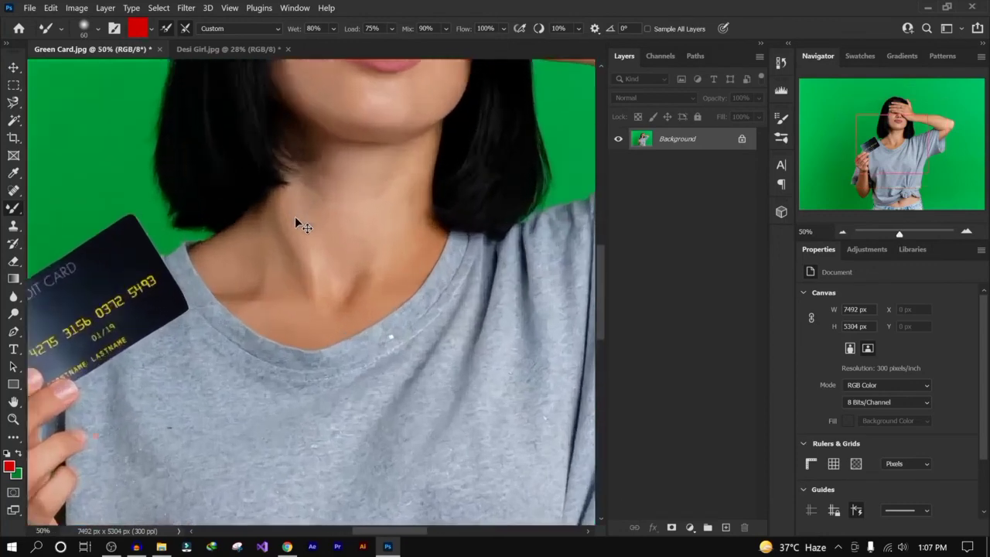
scroll(295, 217, "up", 2)
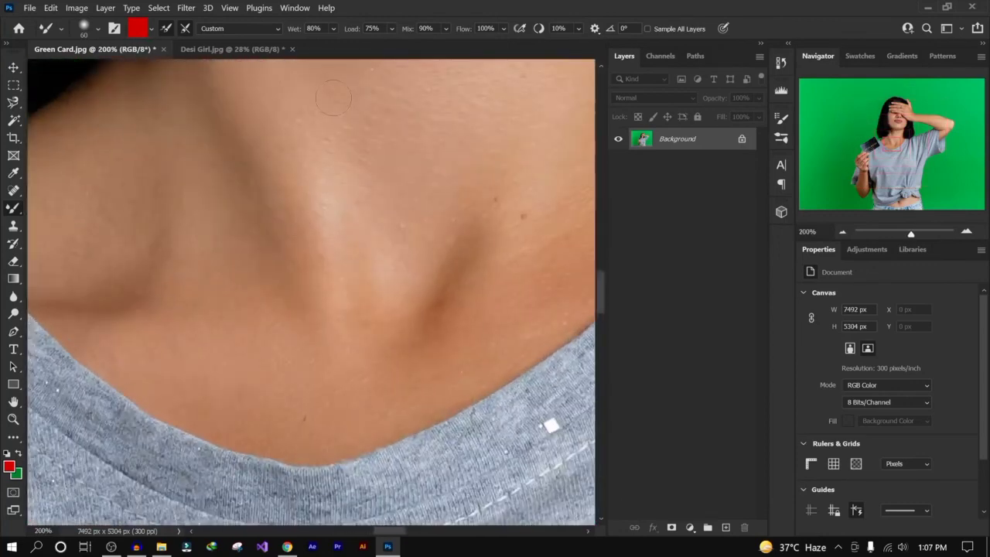
left_click(151, 27)
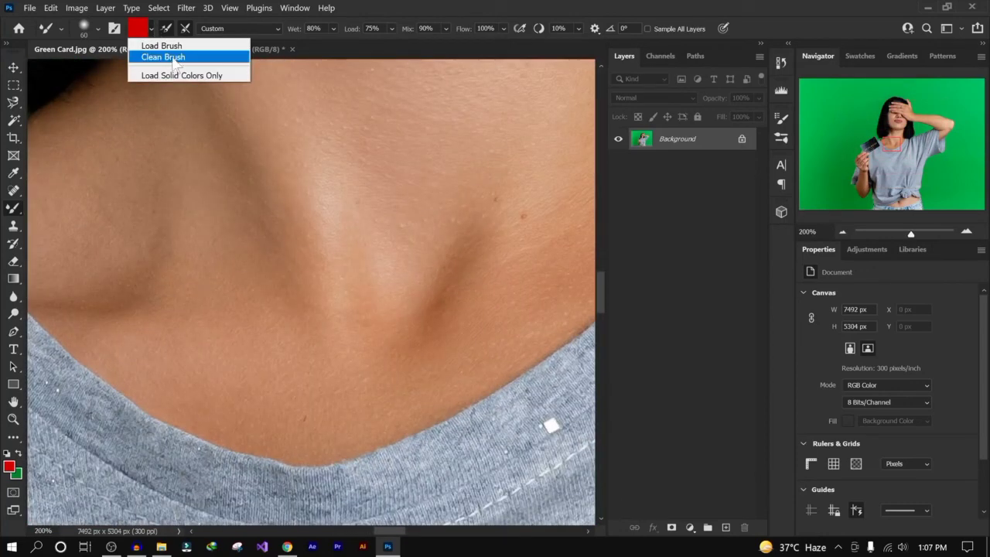
left_click(162, 58)
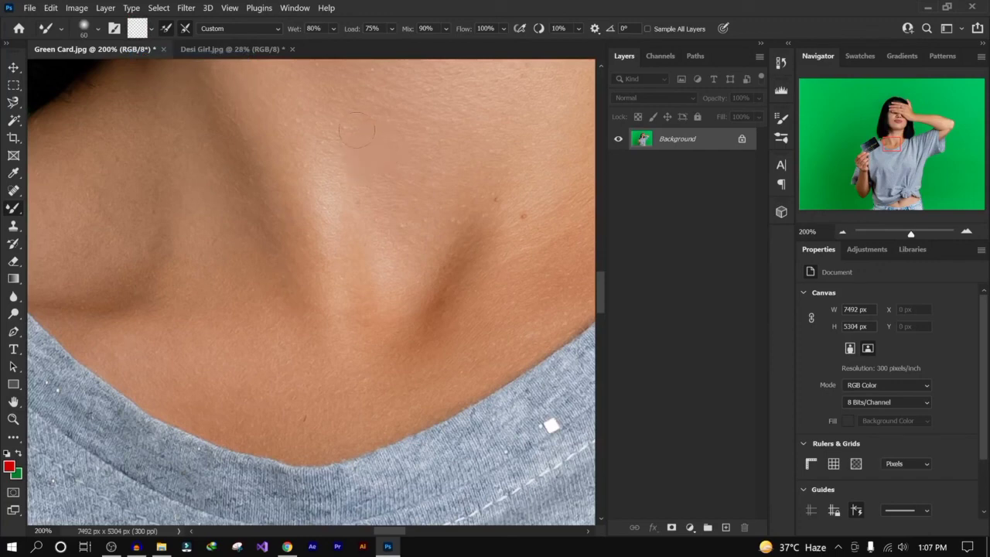
left_click_drag(357, 130, 372, 136)
- Set the Mixer Brush Wet to 23% and Flow to 35%, and blend a stroke across the raised arm's skin beside the hand
left_click(333, 28)
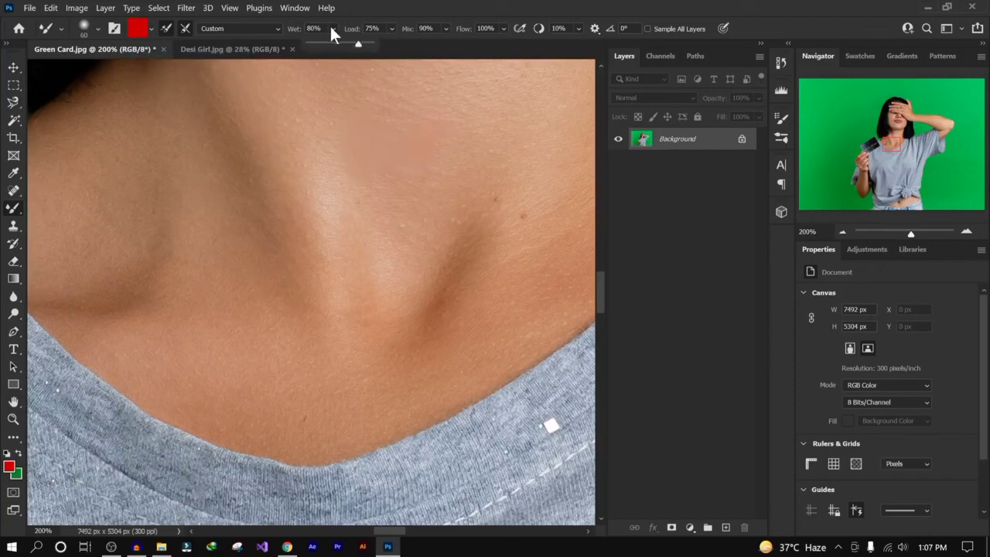
left_click(323, 44)
left_click(503, 30)
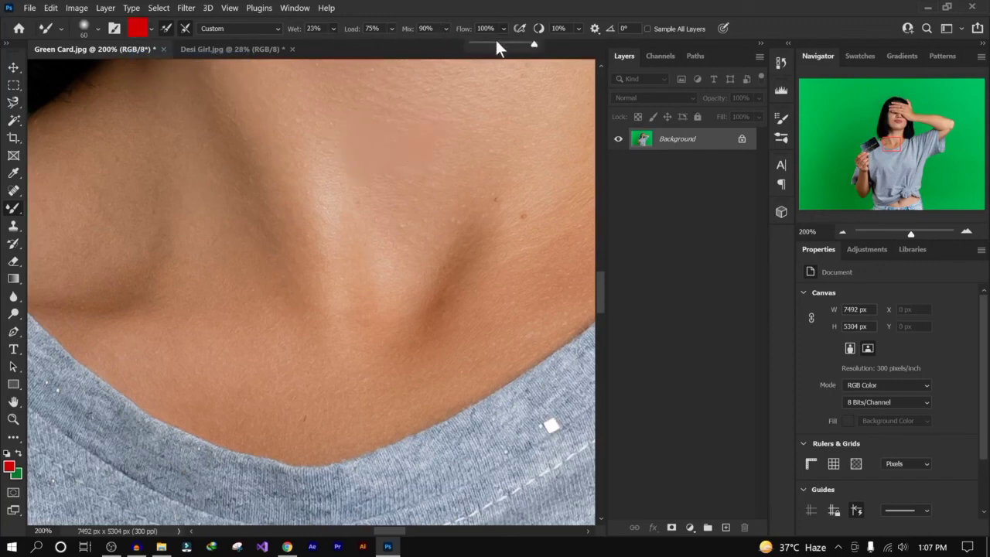
left_click(479, 43)
left_click_drag(484, 82, 529, 417)
left_click_drag(465, 158, 106, 266)
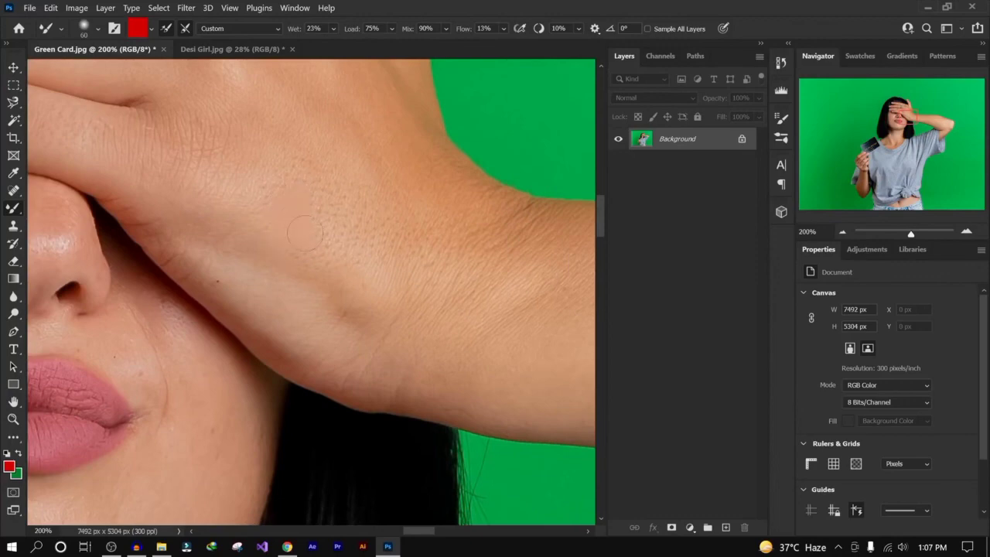
left_click(503, 29)
left_click(337, 262)
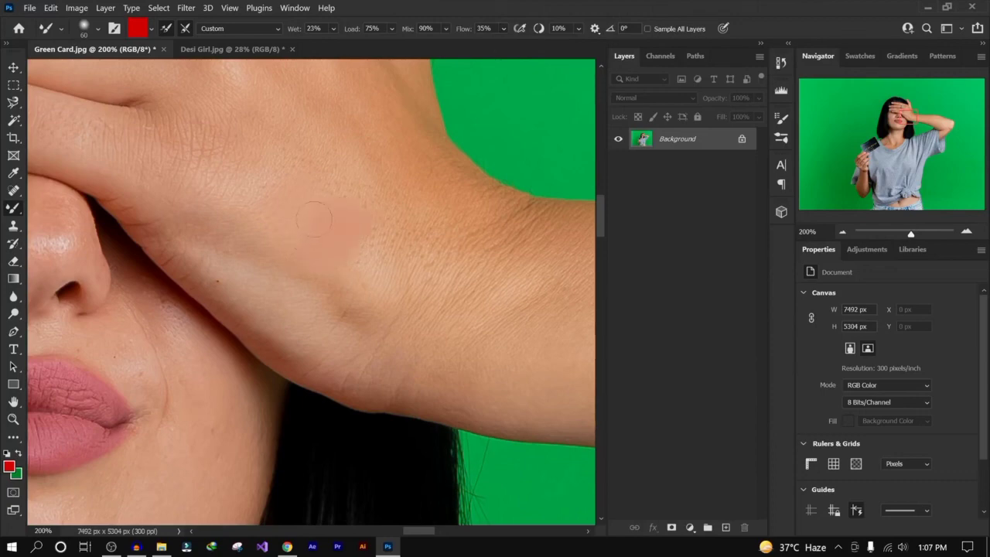
left_click_drag(312, 265, 402, 246)
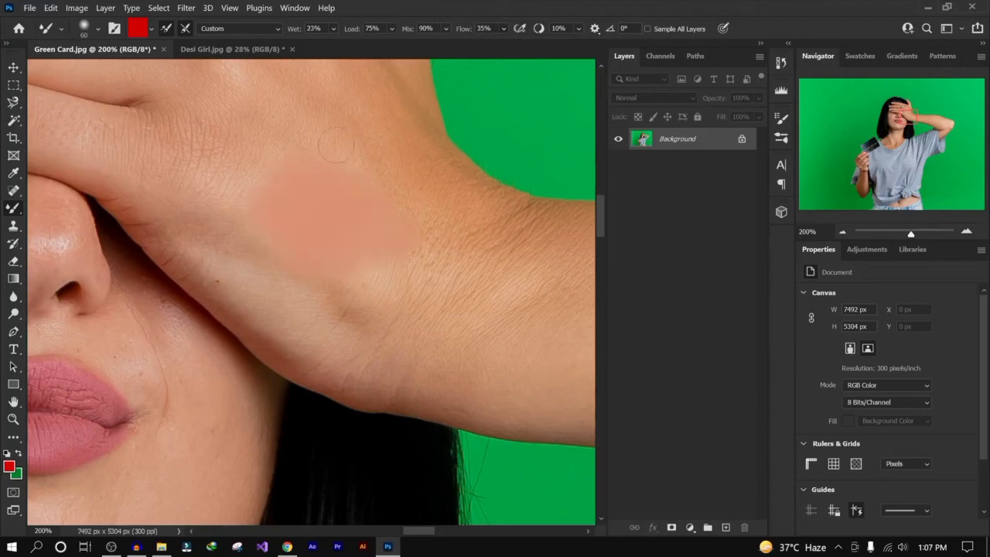
key("ctrl+0")
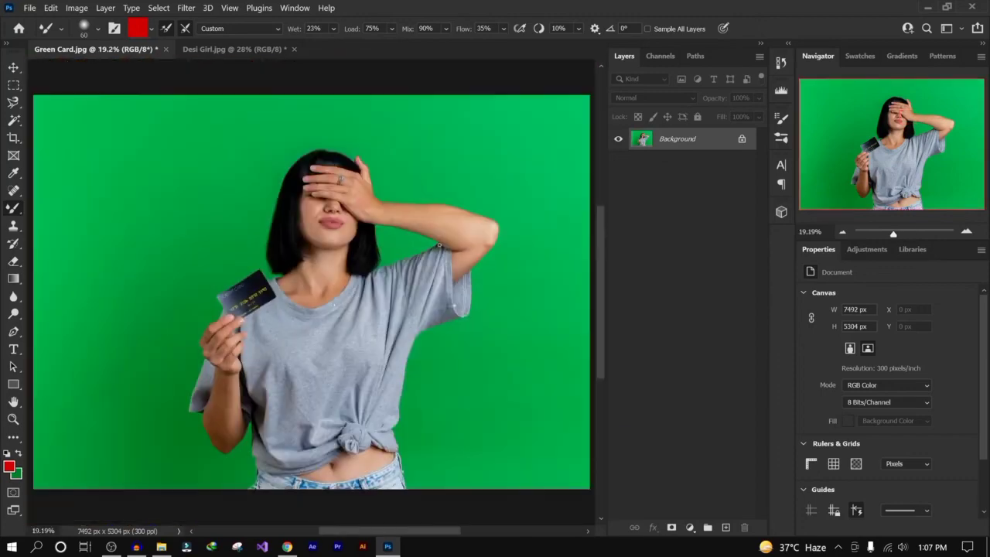